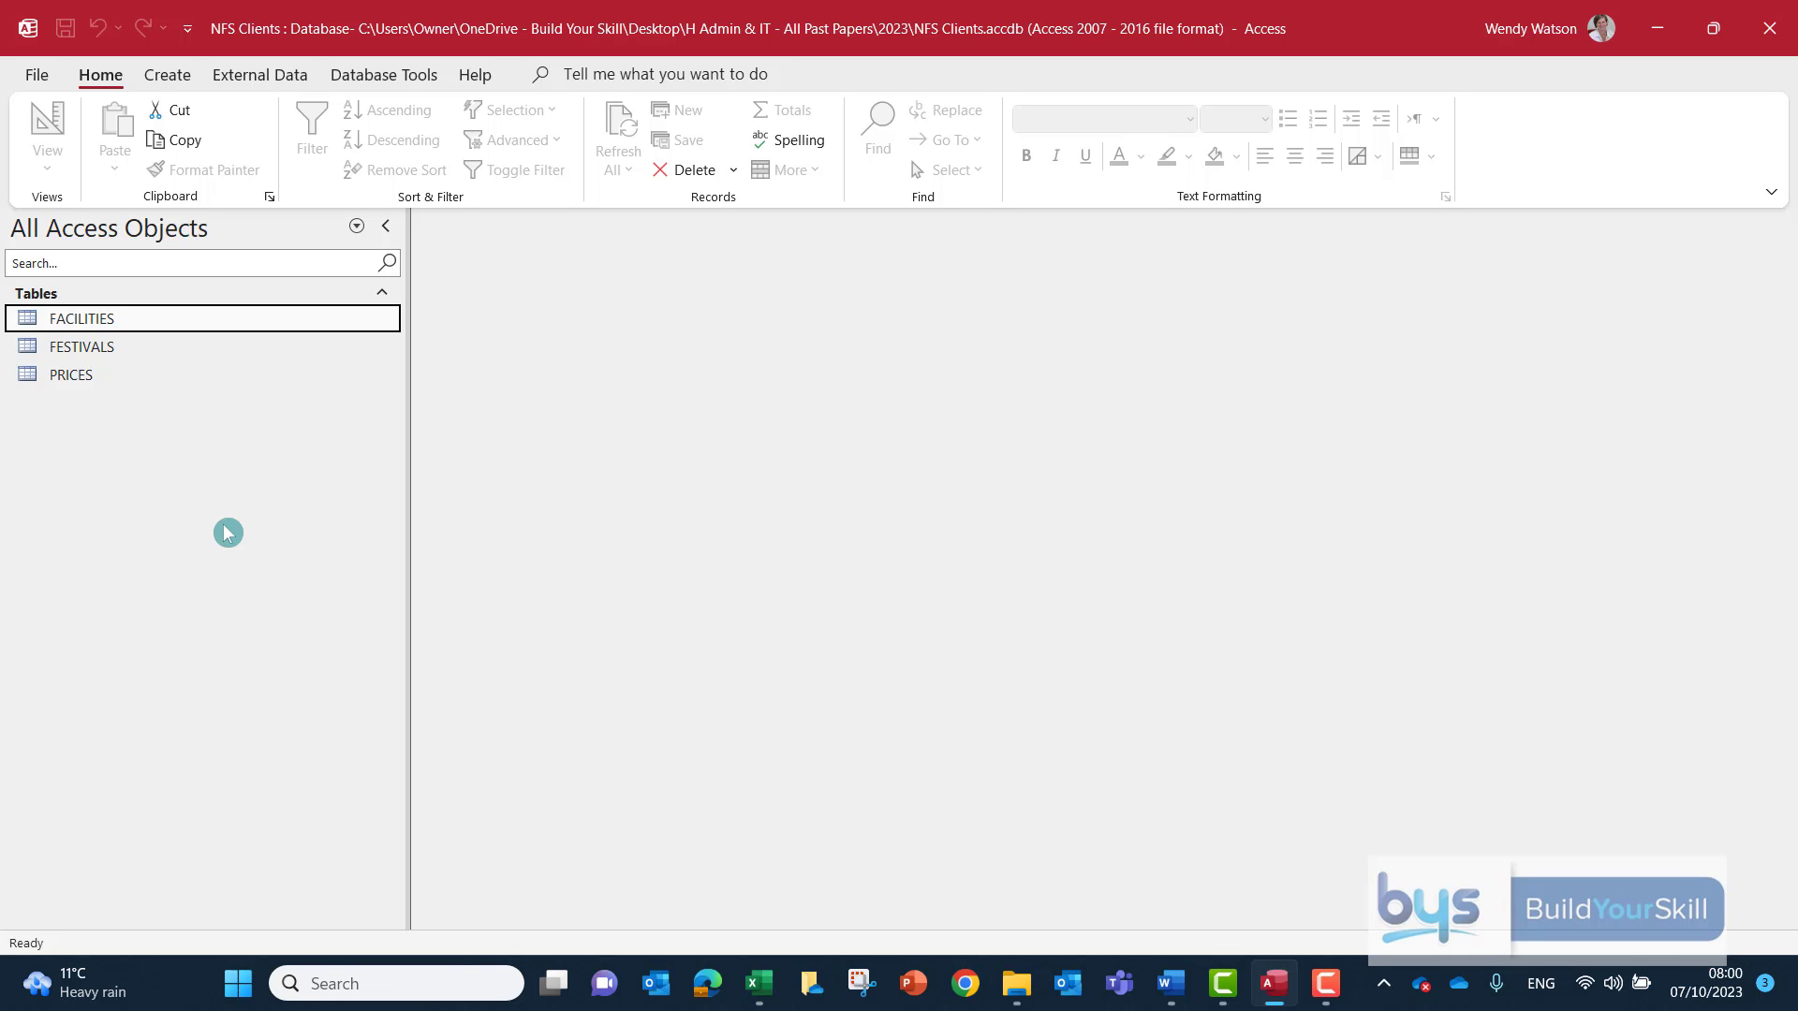
Open the FACILITIES, FESTIVALS and PRICES tables to examine their fields and records.
{"action": "double_click", "coordinate": [163, 323]}
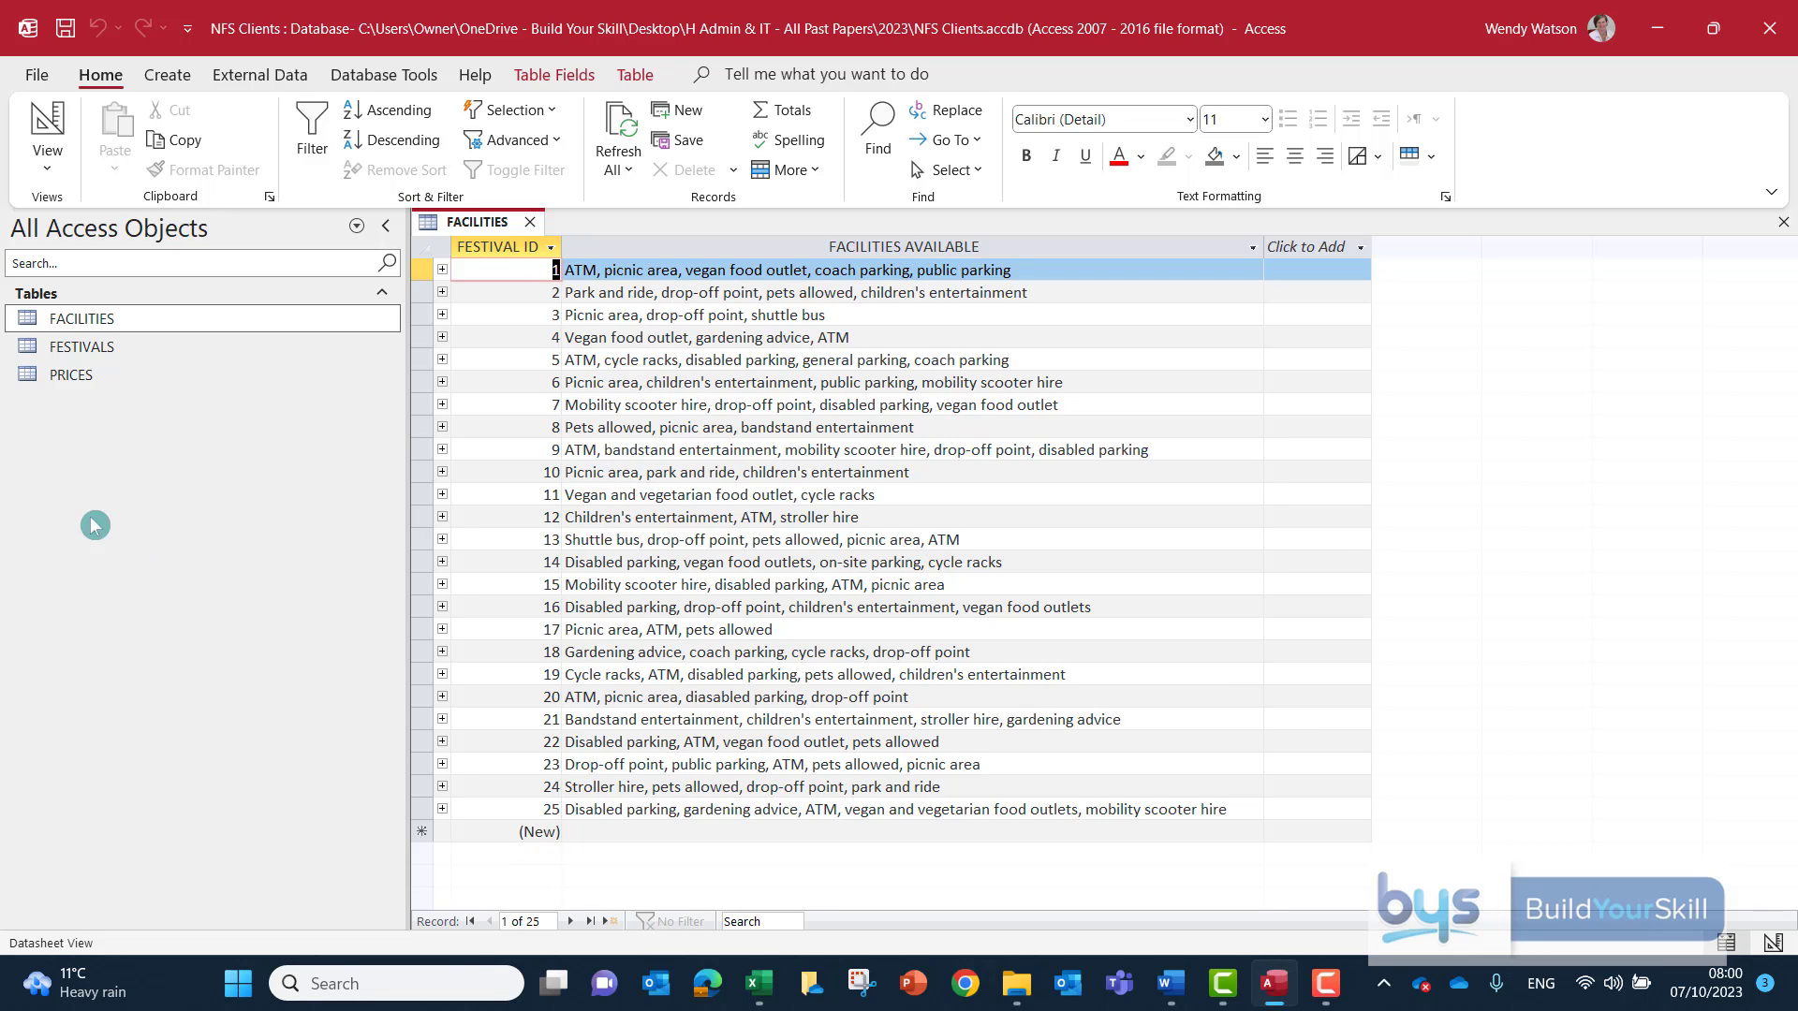
{"action": "double_click", "coordinate": [65, 356]}
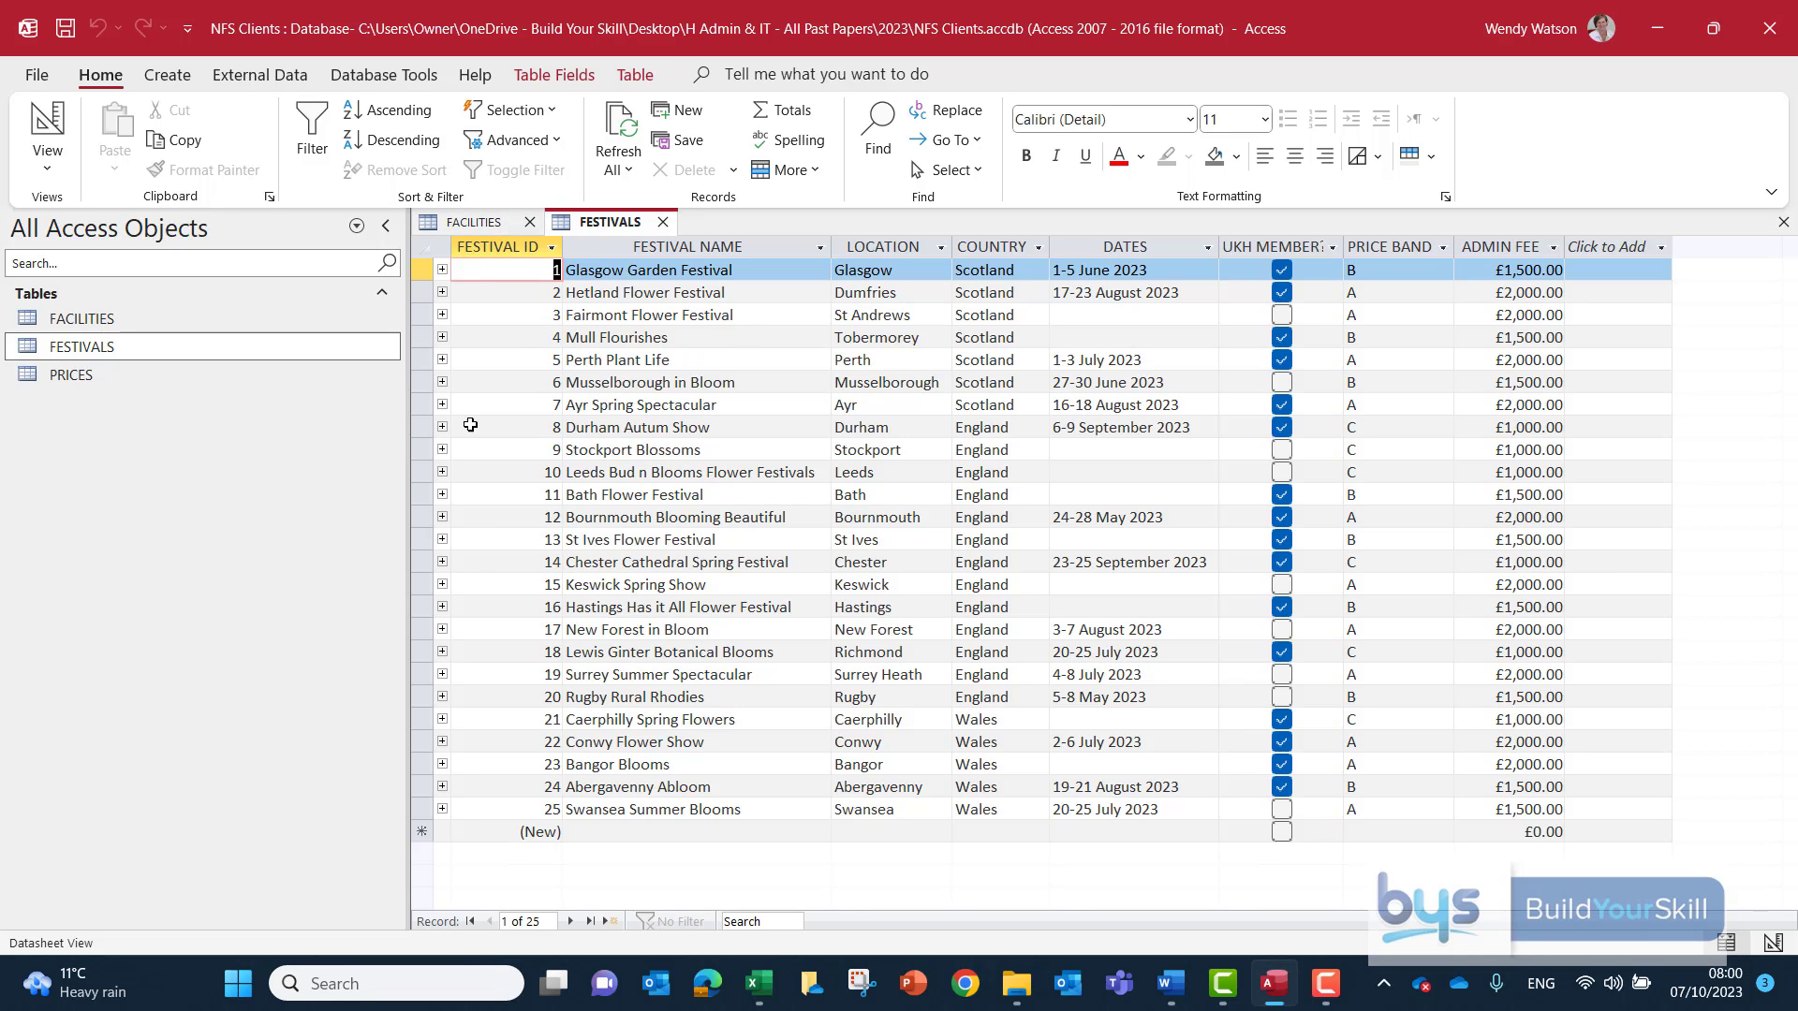
{"action": "left_click", "coordinate": [446, 296]}
{"action": "double_click", "coordinate": [96, 380]}
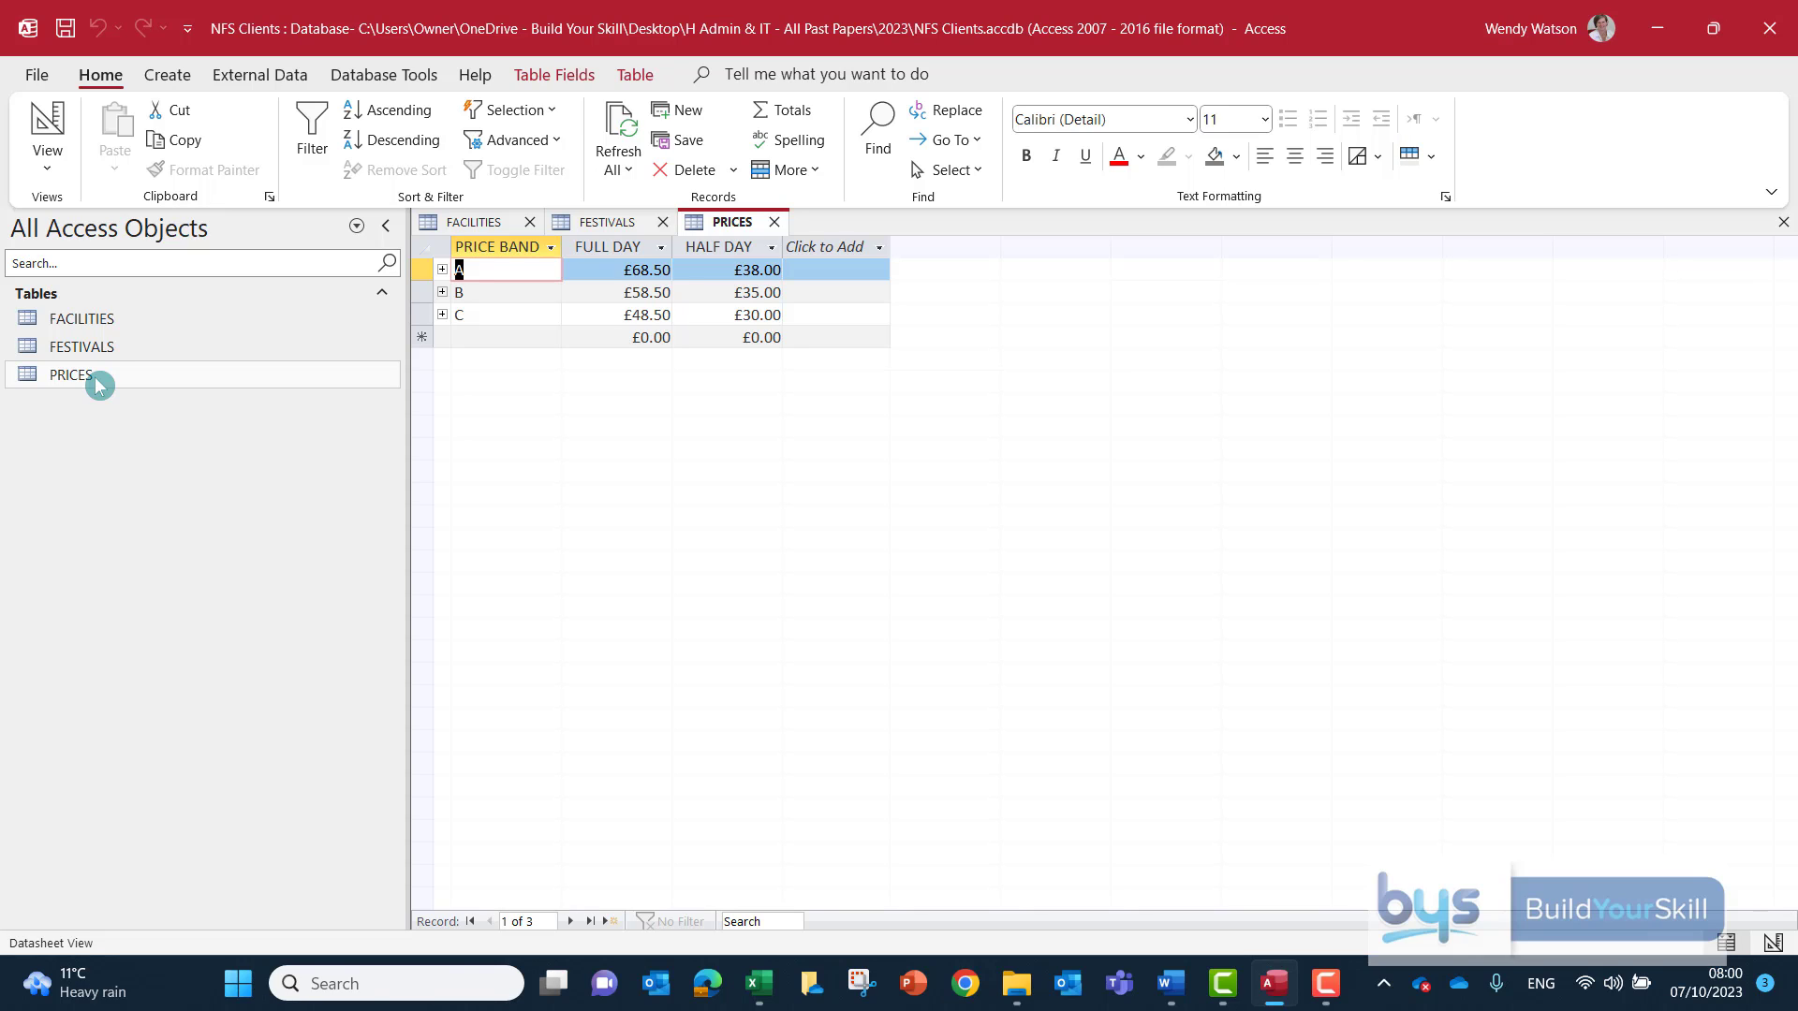
Review the relationships between the three tables and close the relationships view.
{"action": "left_click", "coordinate": [404, 75]}
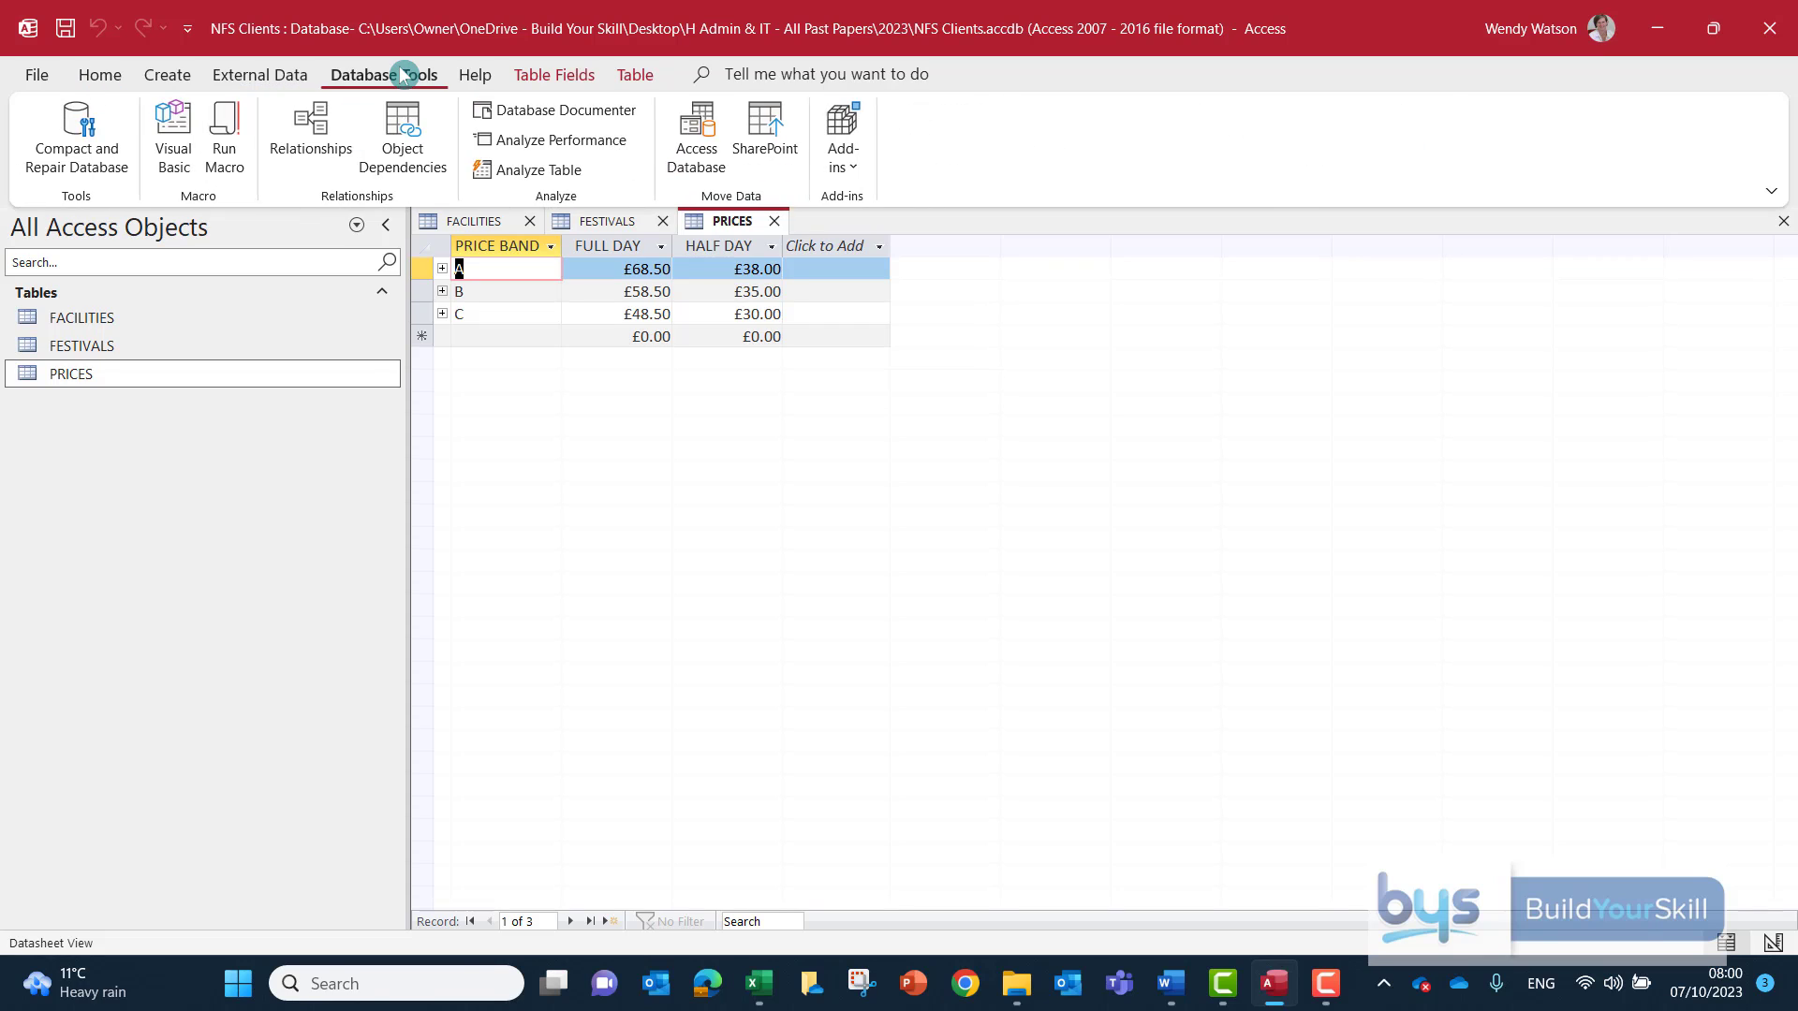
{"action": "left_click", "coordinate": [323, 131]}
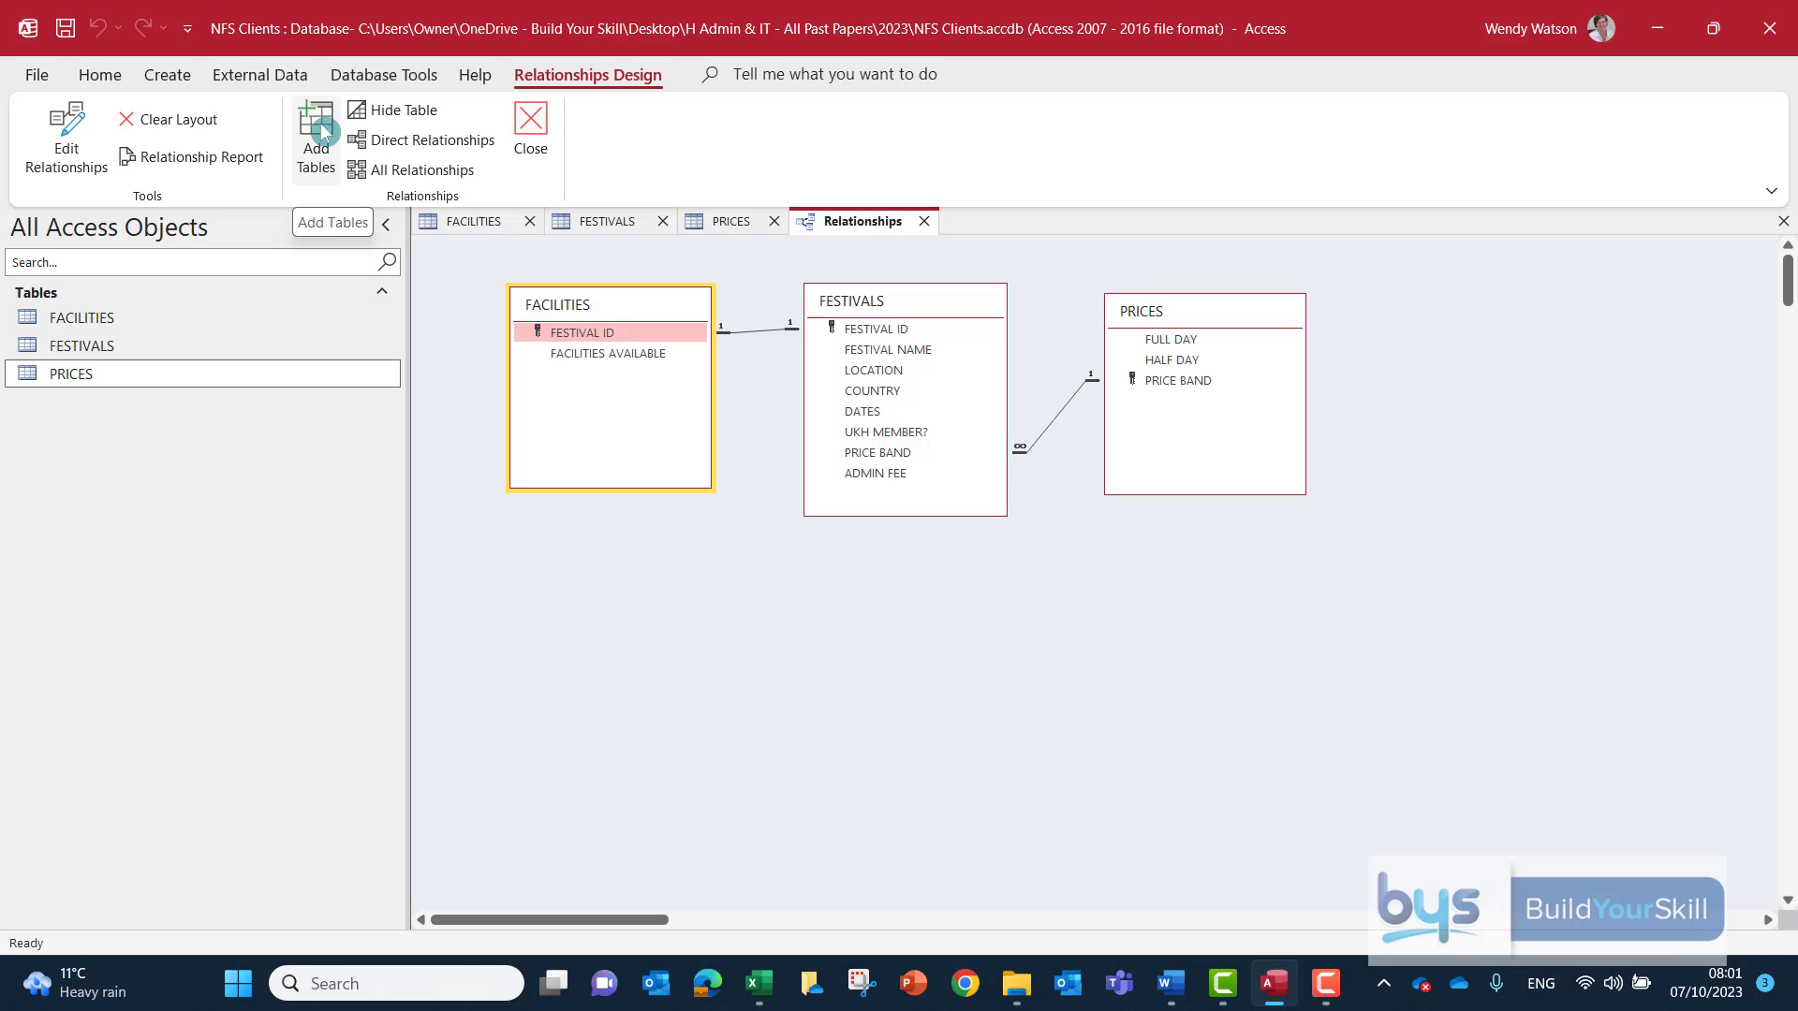
{"action": "mouse_move", "coordinate": [610, 332]}
{"action": "left_mouse_down"}
{"action": "mouse_move", "coordinate": [761, 346]}
{"action": "mouse_move", "coordinate": [798, 337]}
{"action": "mouse_move", "coordinate": [740, 342]}
{"action": "mouse_move", "coordinate": [866, 321]}
{"action": "mouse_move", "coordinate": [665, 329]}
{"action": "mouse_move", "coordinate": [890, 348]}
{"action": "mouse_move", "coordinate": [671, 333]}
{"action": "mouse_move", "coordinate": [1108, 401]}
{"action": "mouse_move", "coordinate": [1096, 384]}
{"action": "mouse_move", "coordinate": [998, 462]}
{"action": "mouse_move", "coordinate": [1151, 365]}
{"action": "mouse_move", "coordinate": [996, 335]}
{"action": "mouse_move", "coordinate": [892, 403]}
{"action": "left_mouse_up"}
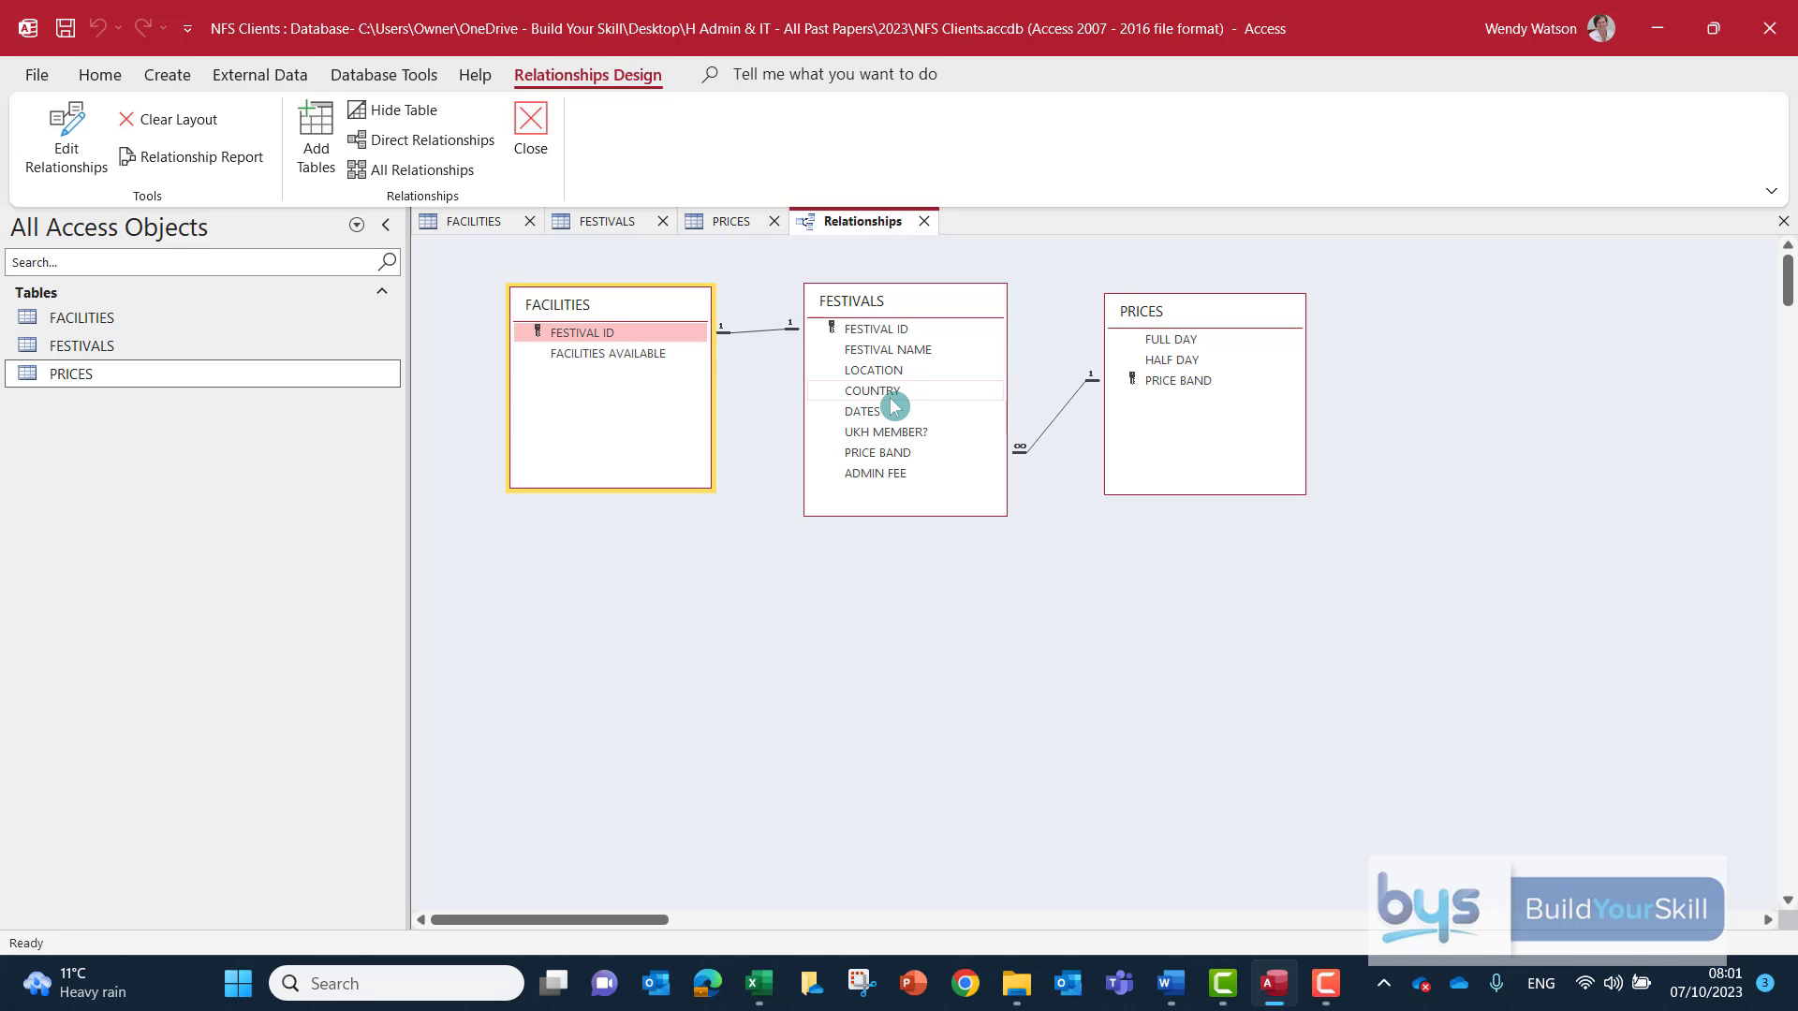
{"action": "left_click", "coordinate": [530, 122]}
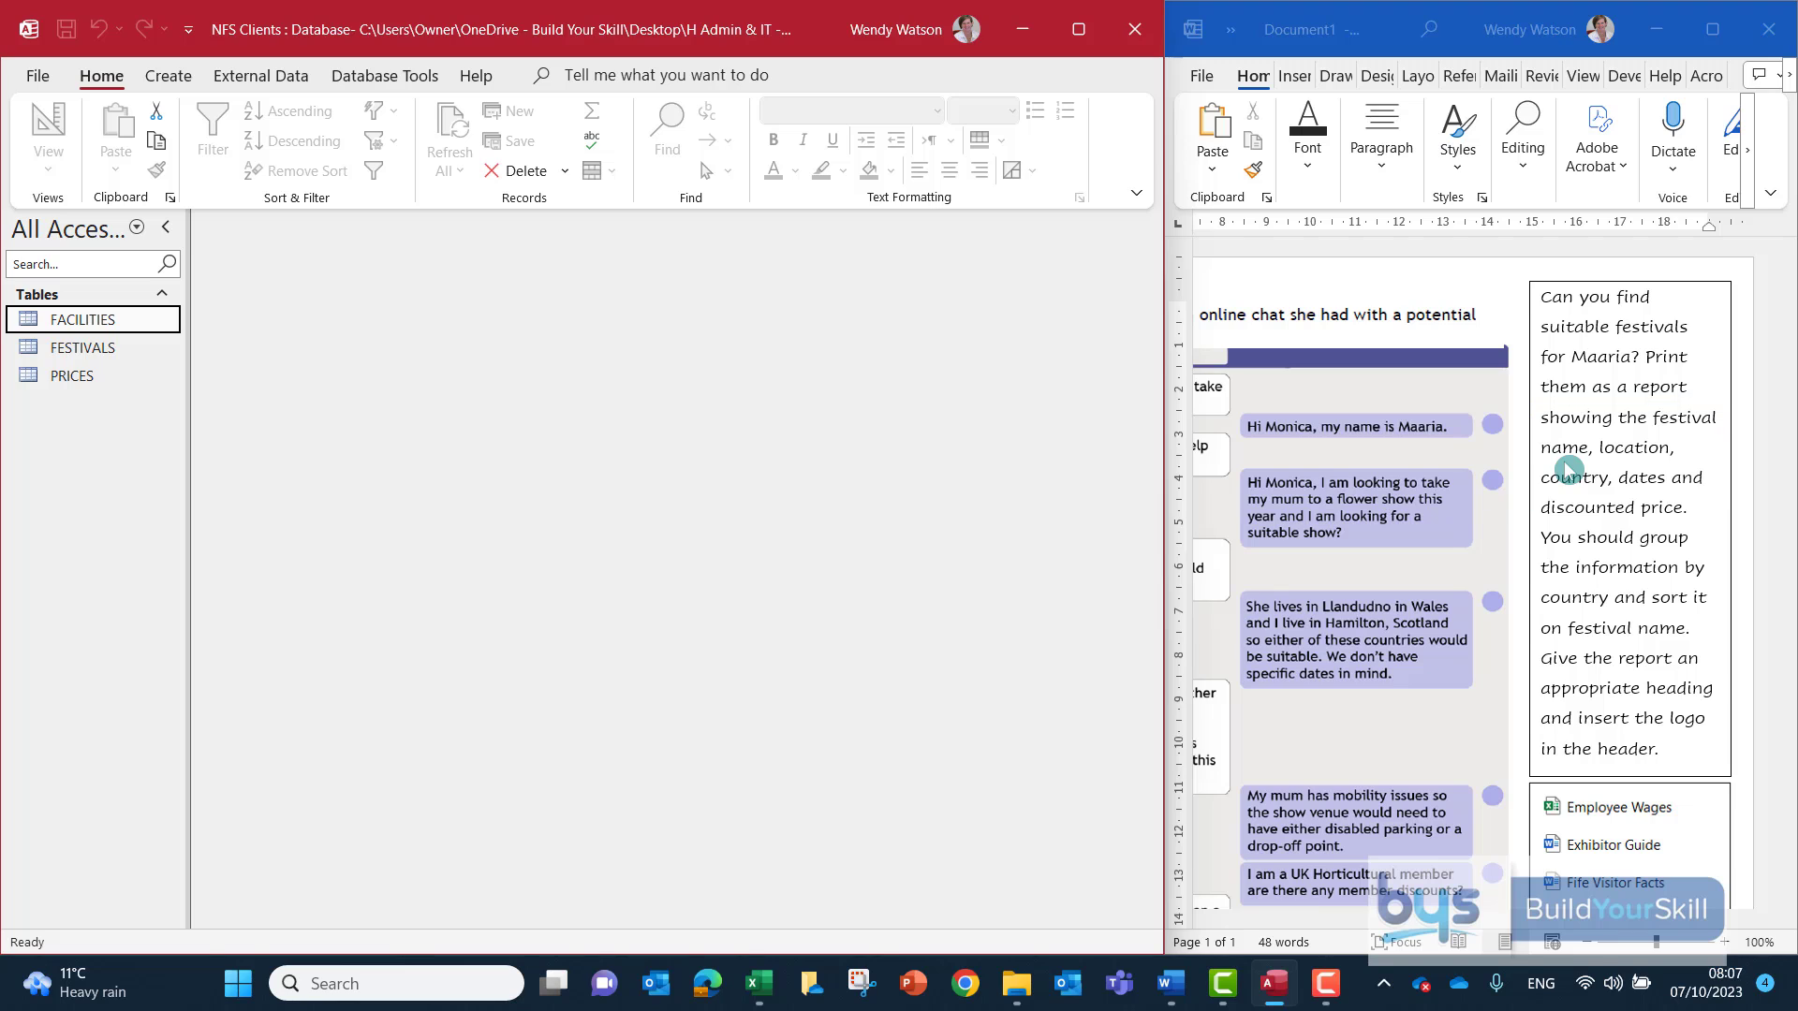
Create a query in Design view with the FACILITIES, FESTIVALS and PRICES tables, and enlarge the FESTIVALS box to show all its fields.
{"action": "left_click", "coordinate": [170, 75]}
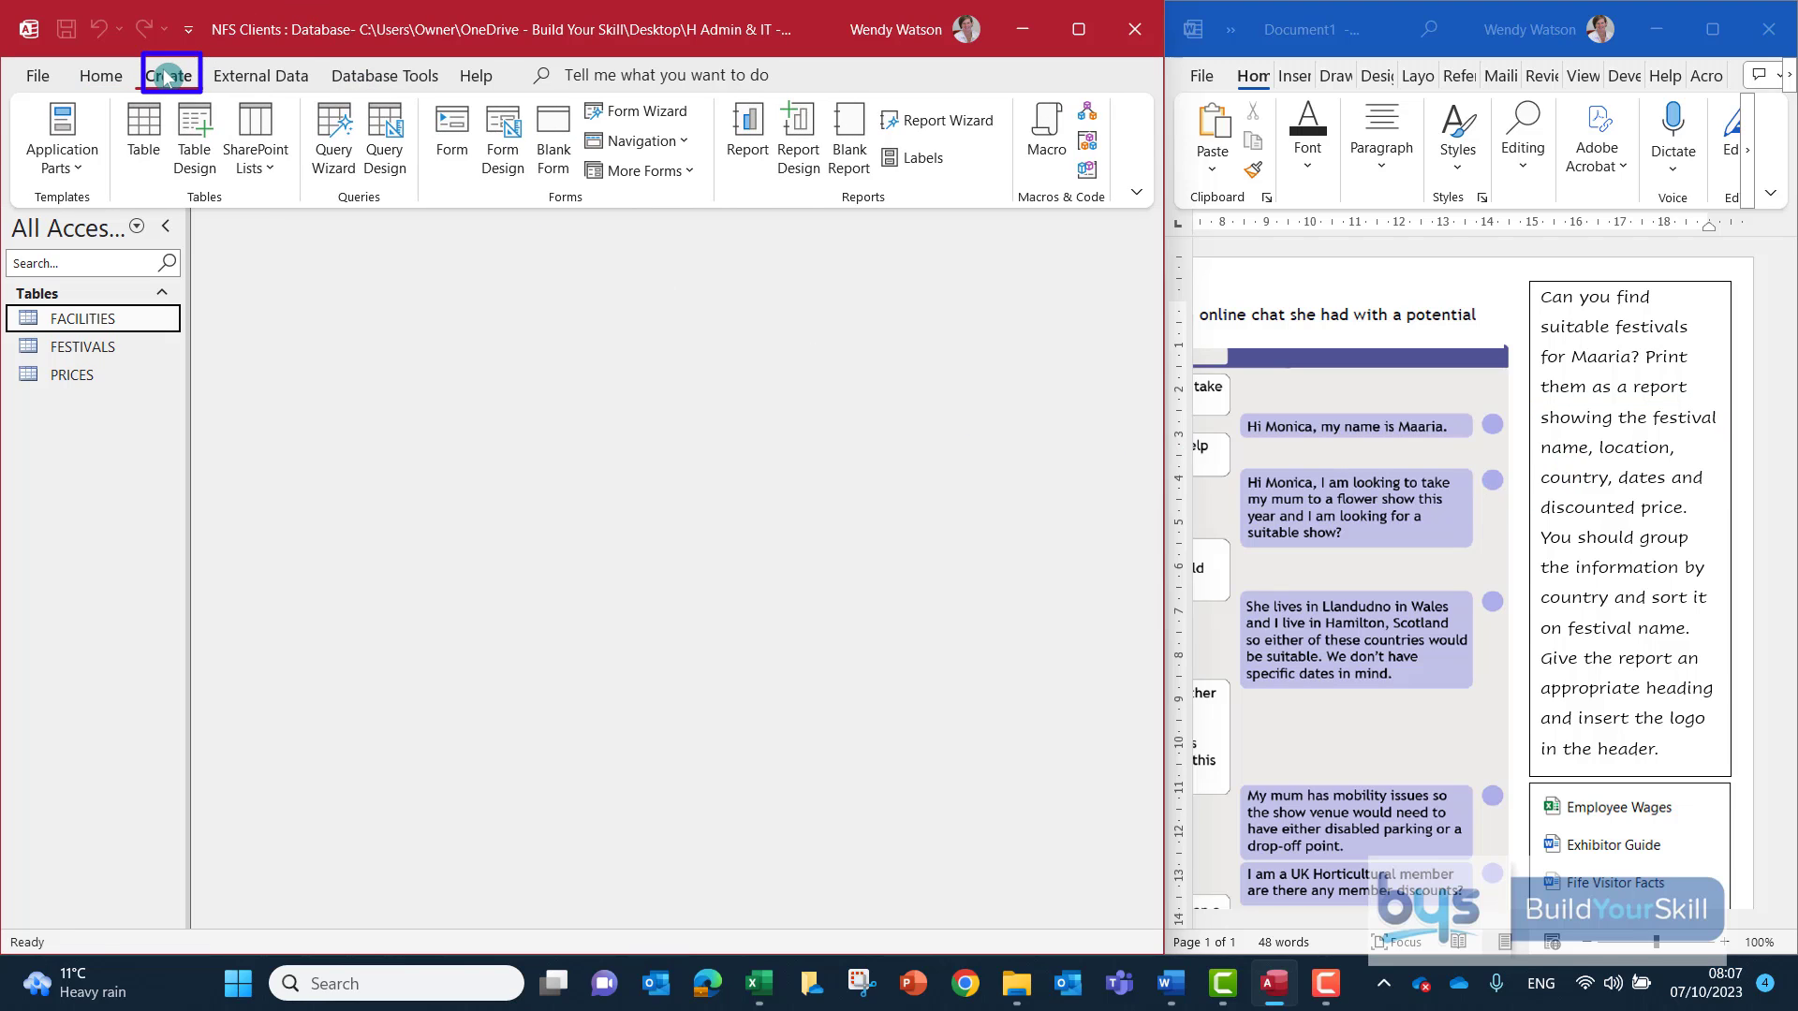
{"action": "left_click", "coordinate": [386, 139]}
{"action": "left_click", "coordinate": [1078, 29]}
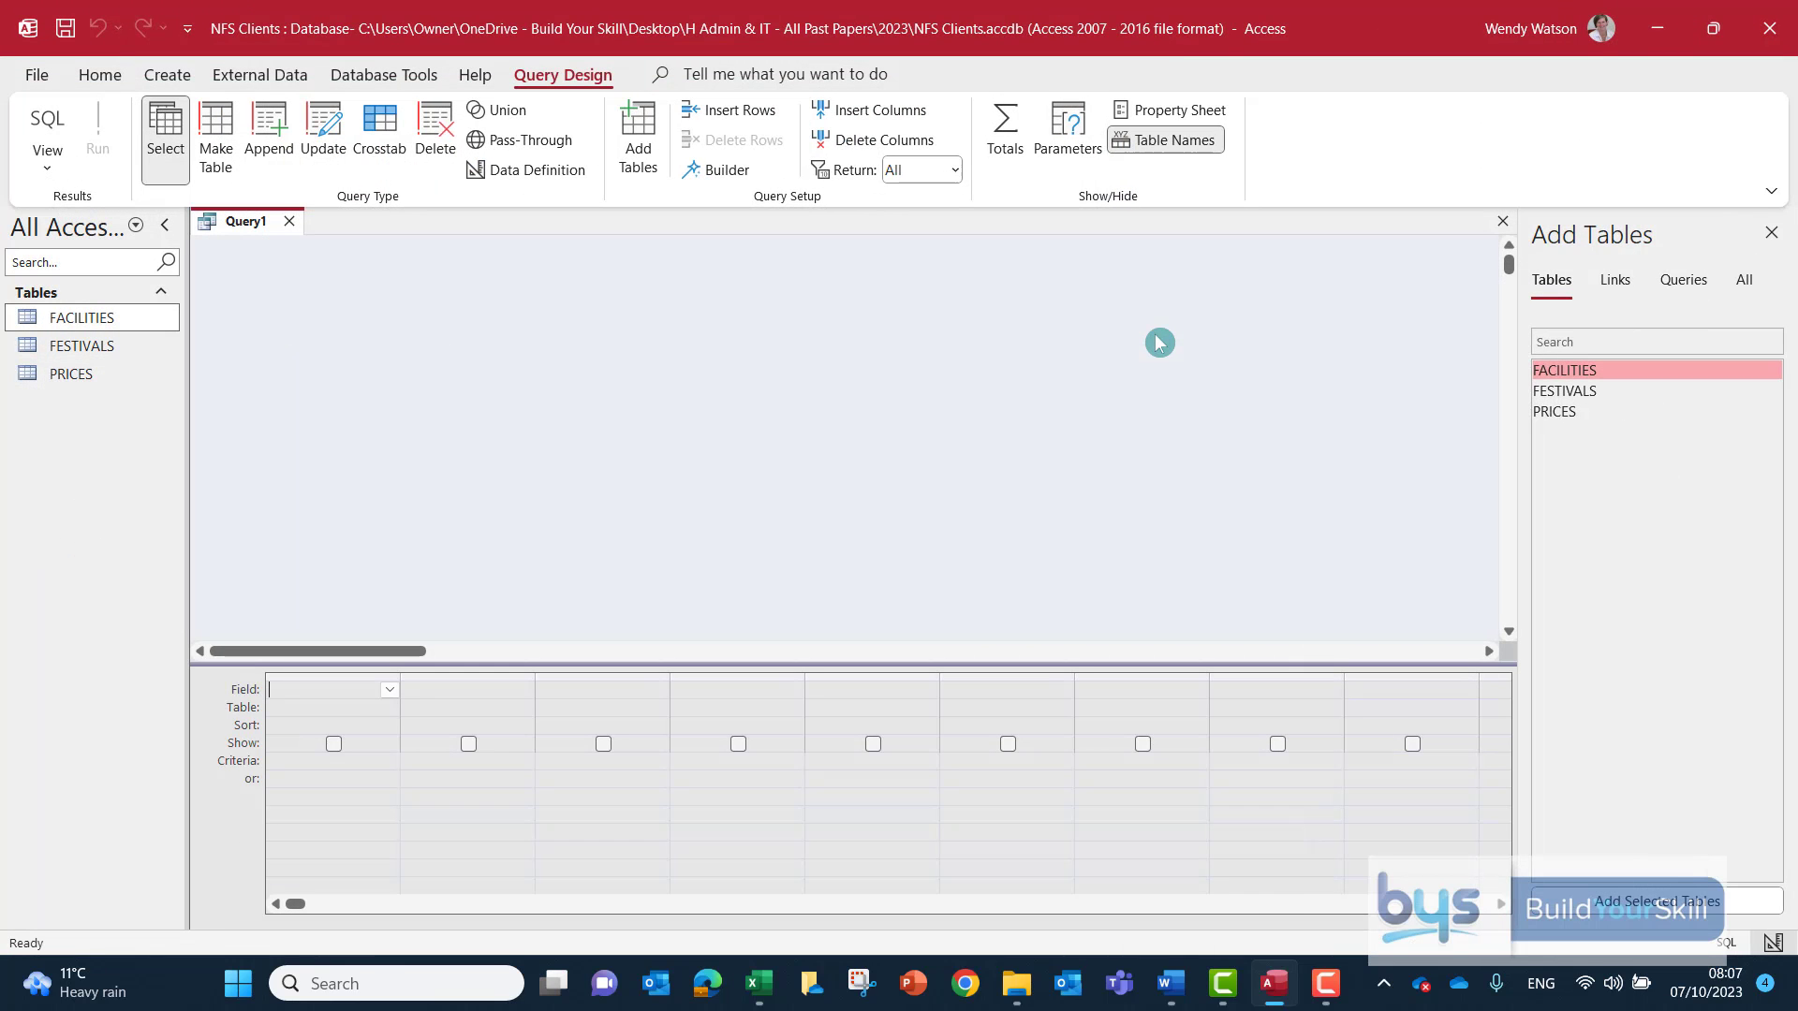
{"action": "double_click", "coordinate": [1559, 371]}
{"action": "double_click", "coordinate": [1566, 392]}
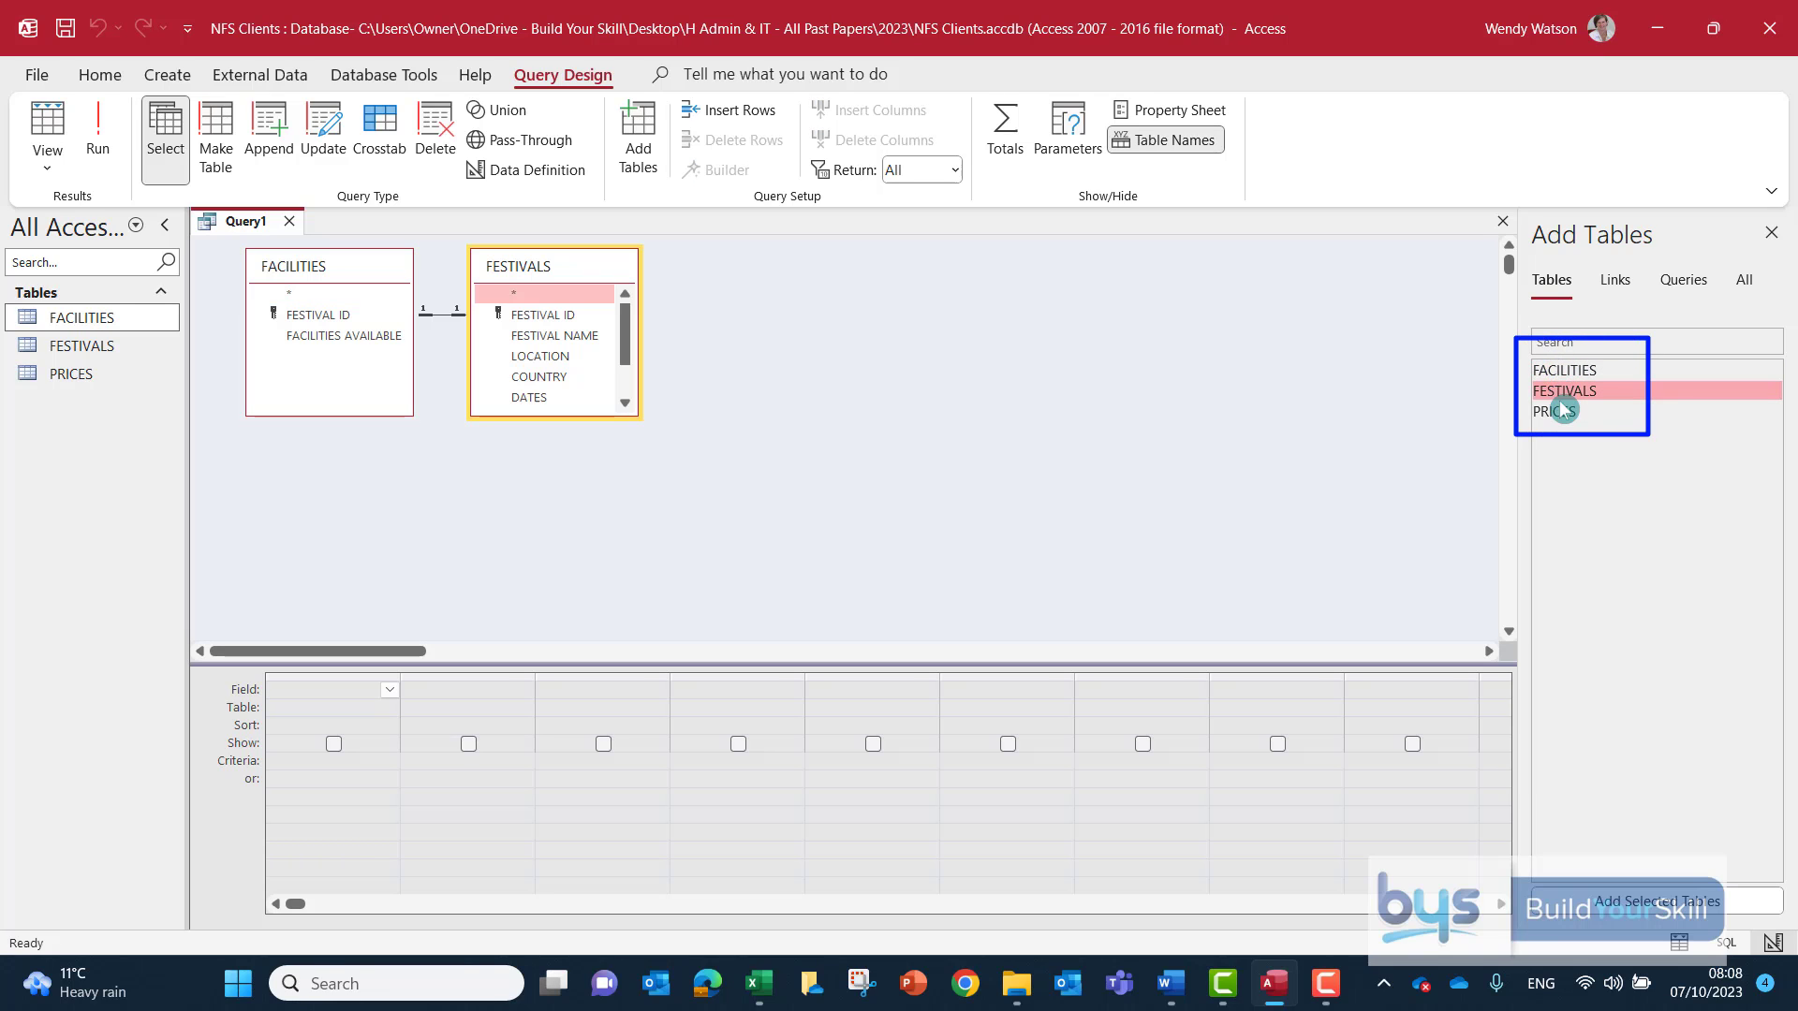
{"action": "double_click", "coordinate": [1555, 413]}
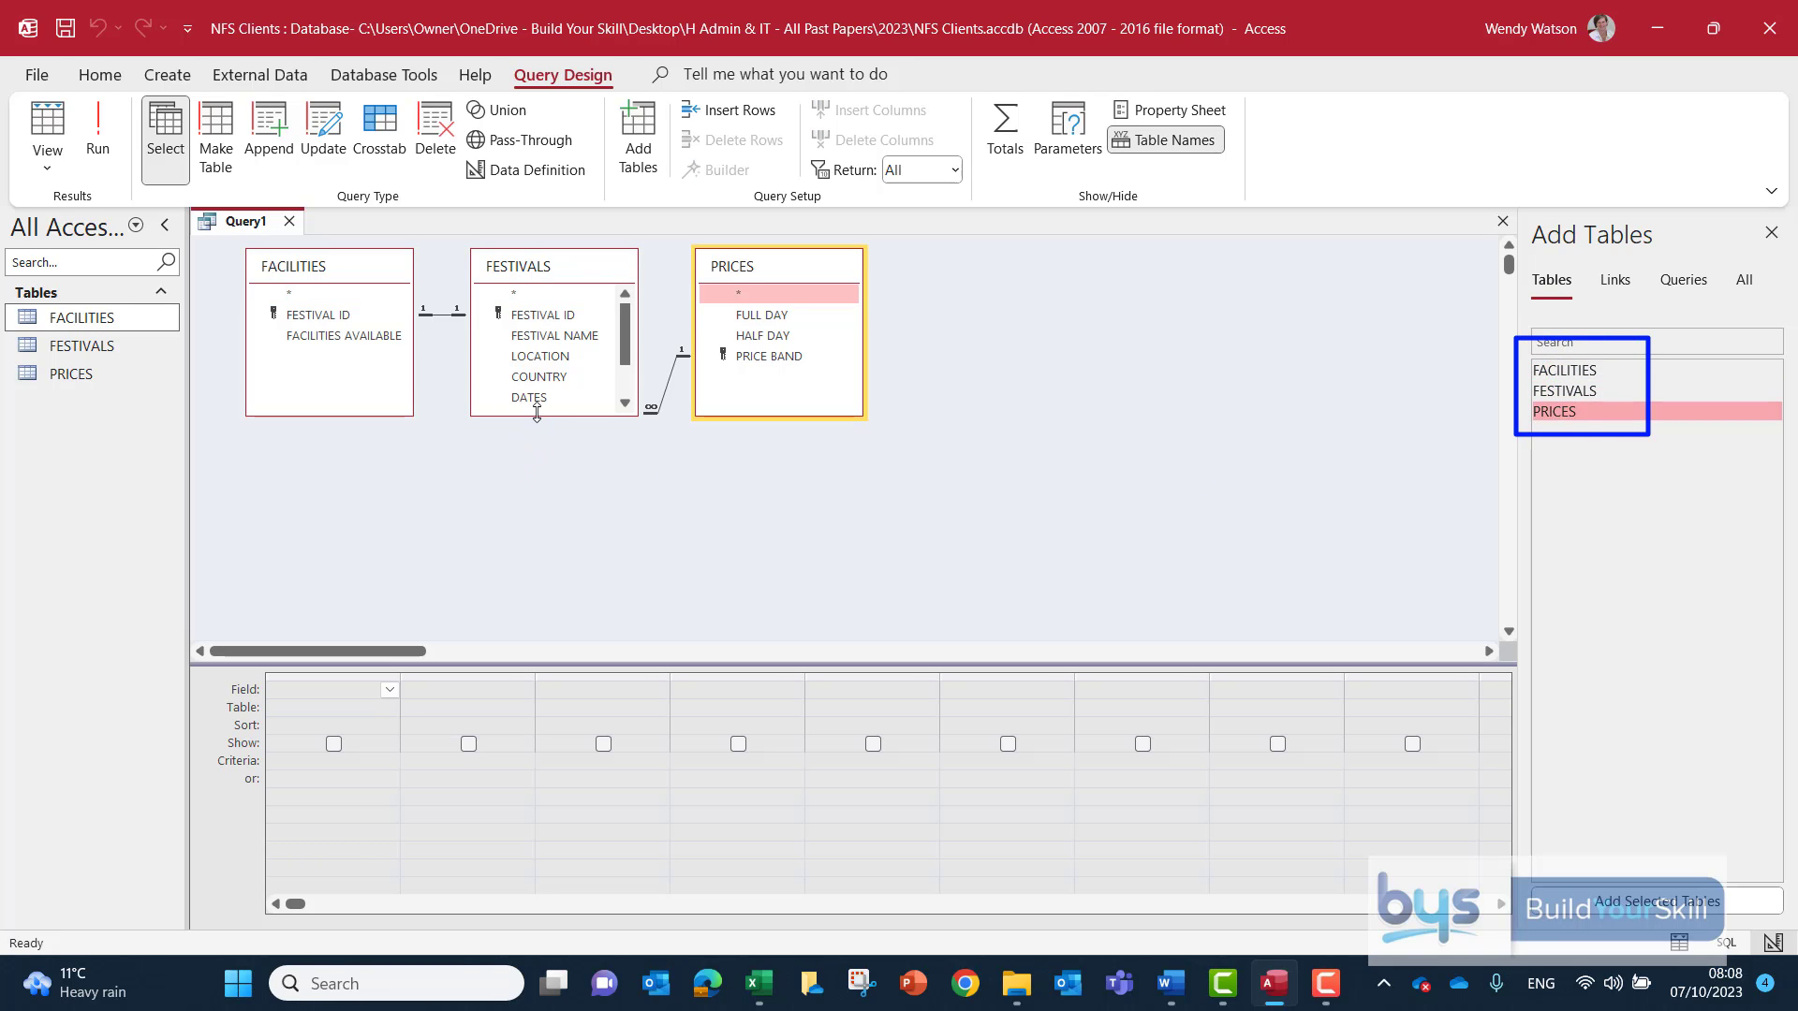
{"action": "left_click_drag", "start_coordinate": [548, 421], "coordinate": [547, 527]}
{"action": "left_click_drag", "start_coordinate": [756, 276], "coordinate": [786, 278]}
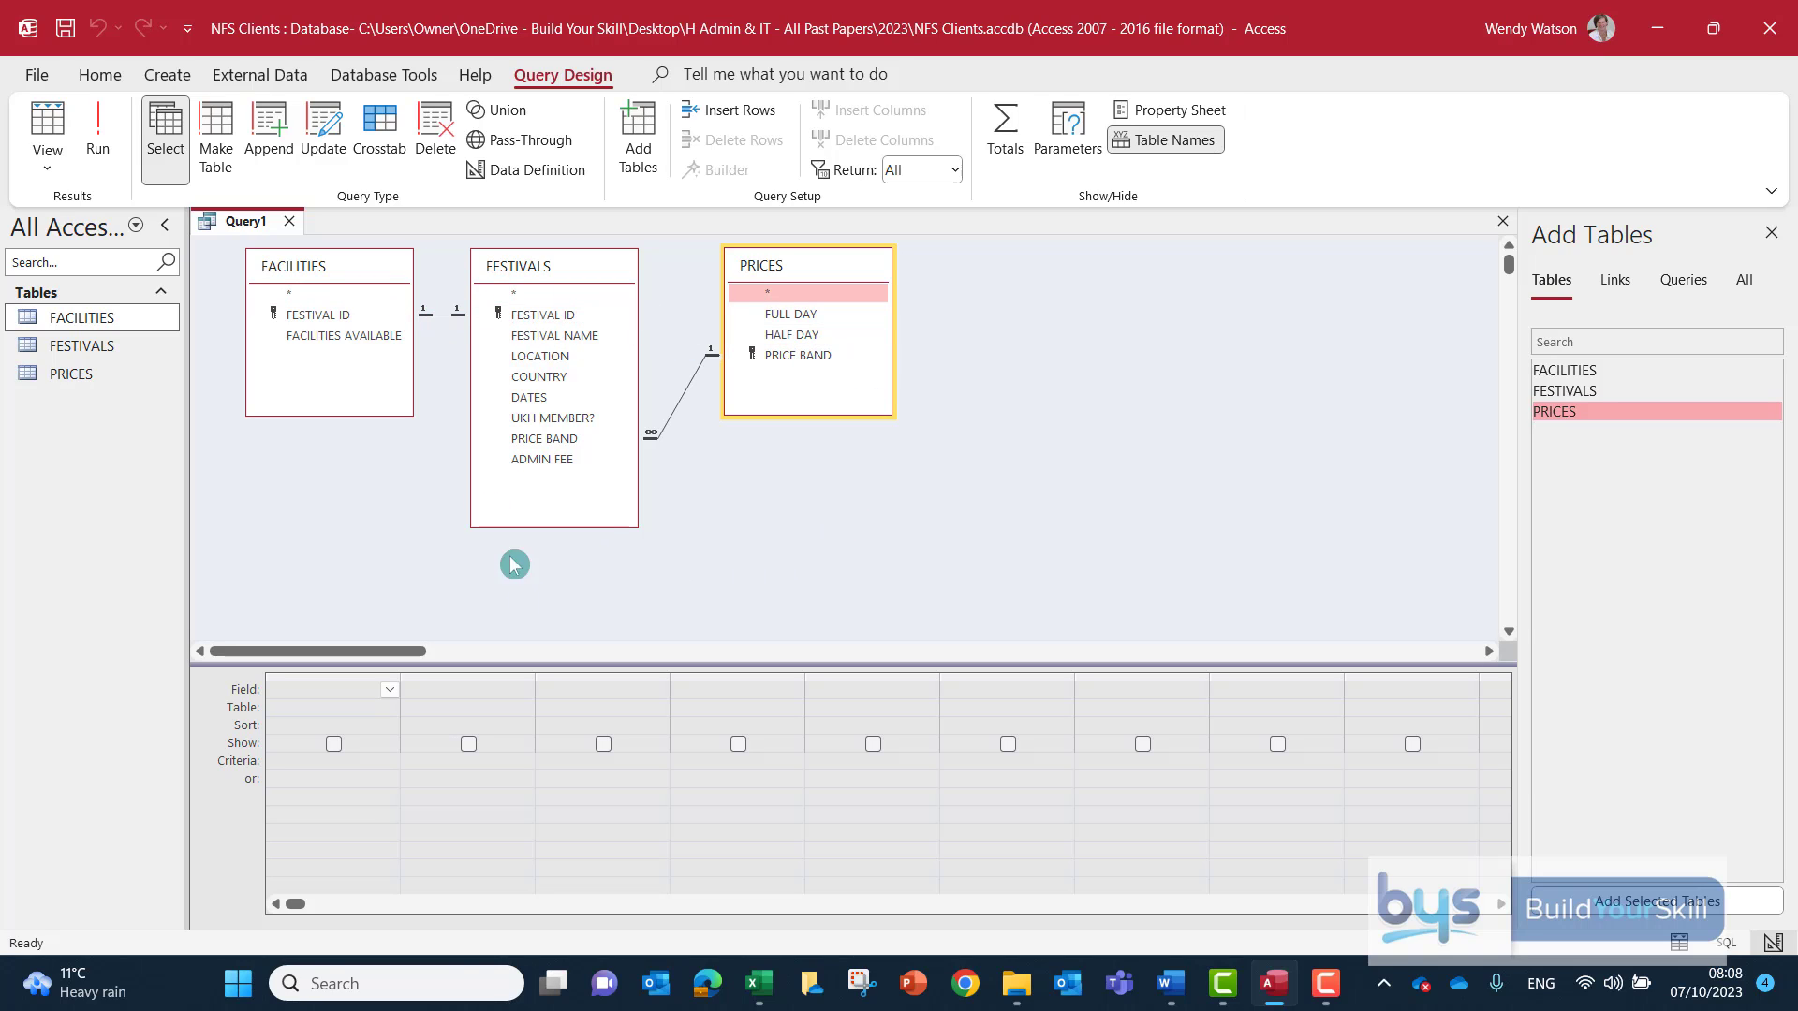
Add FESTIVAL NAME, LOCATION, COUNTRY and DATES from FESTIVALS to the query grid and run the query.
{"action": "double_click", "coordinate": [547, 337]}
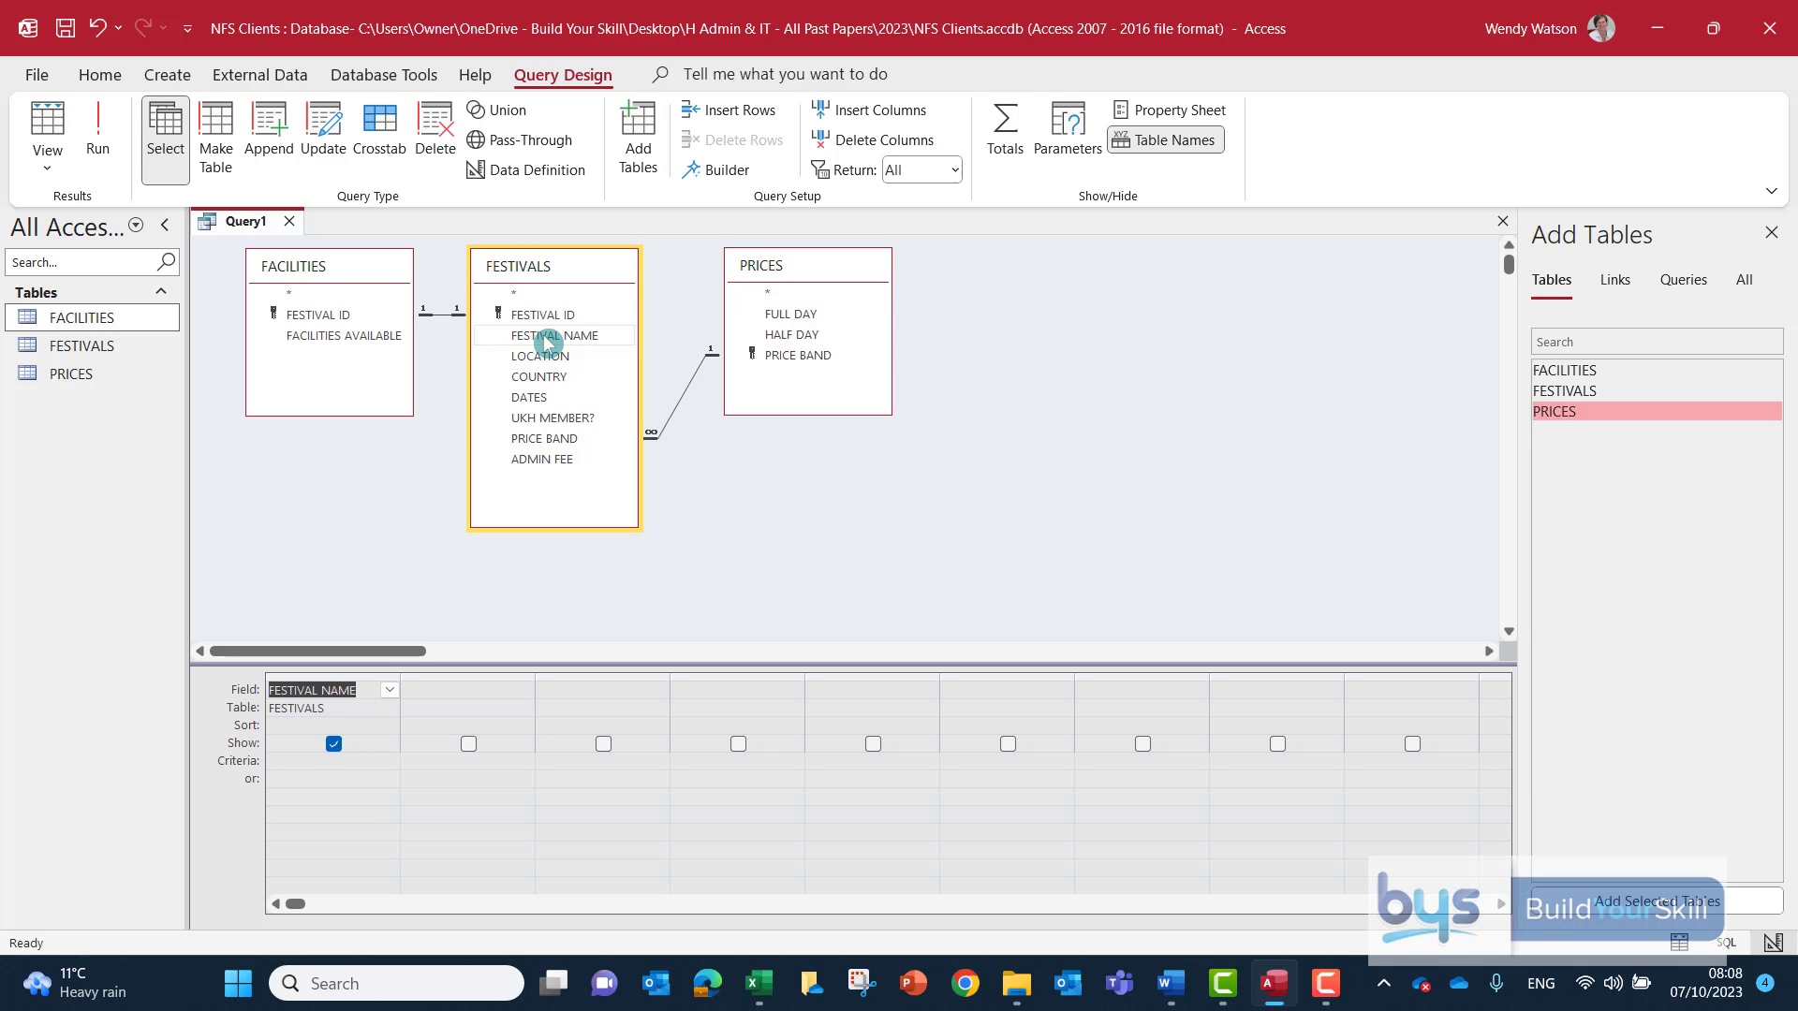
{"action": "double_click", "coordinate": [551, 360]}
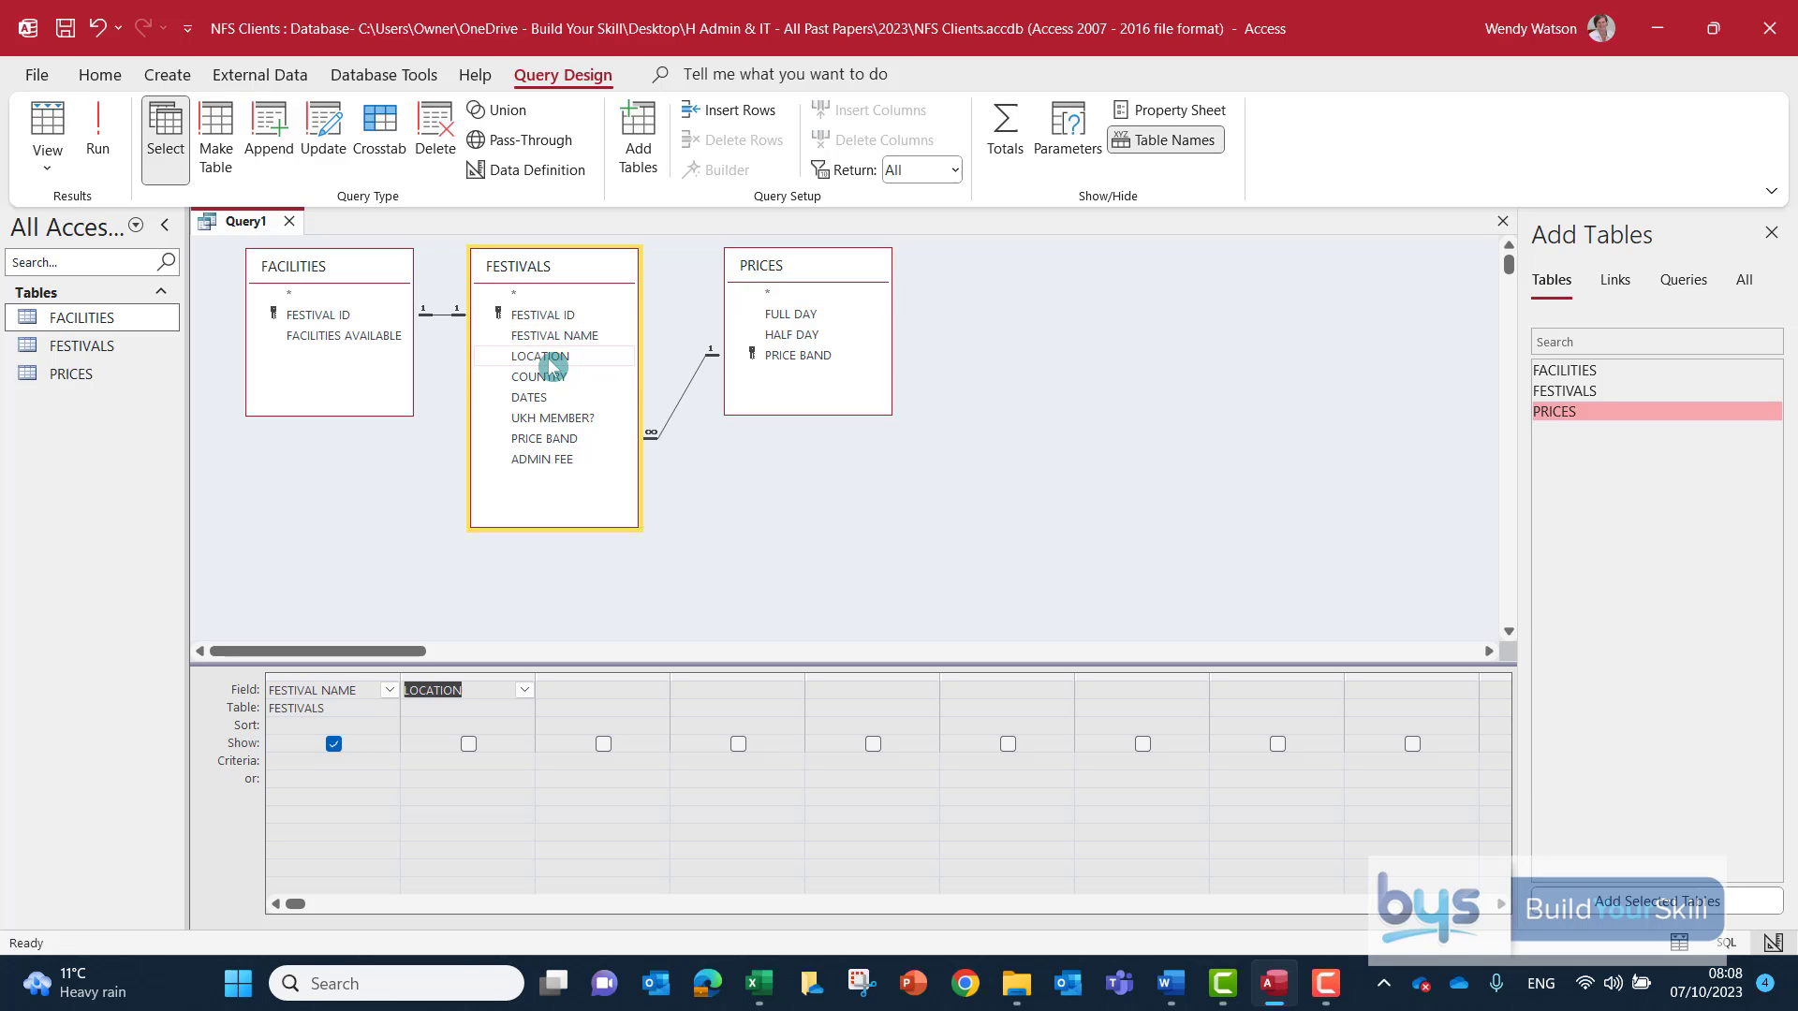
{"action": "double_click", "coordinate": [551, 378]}
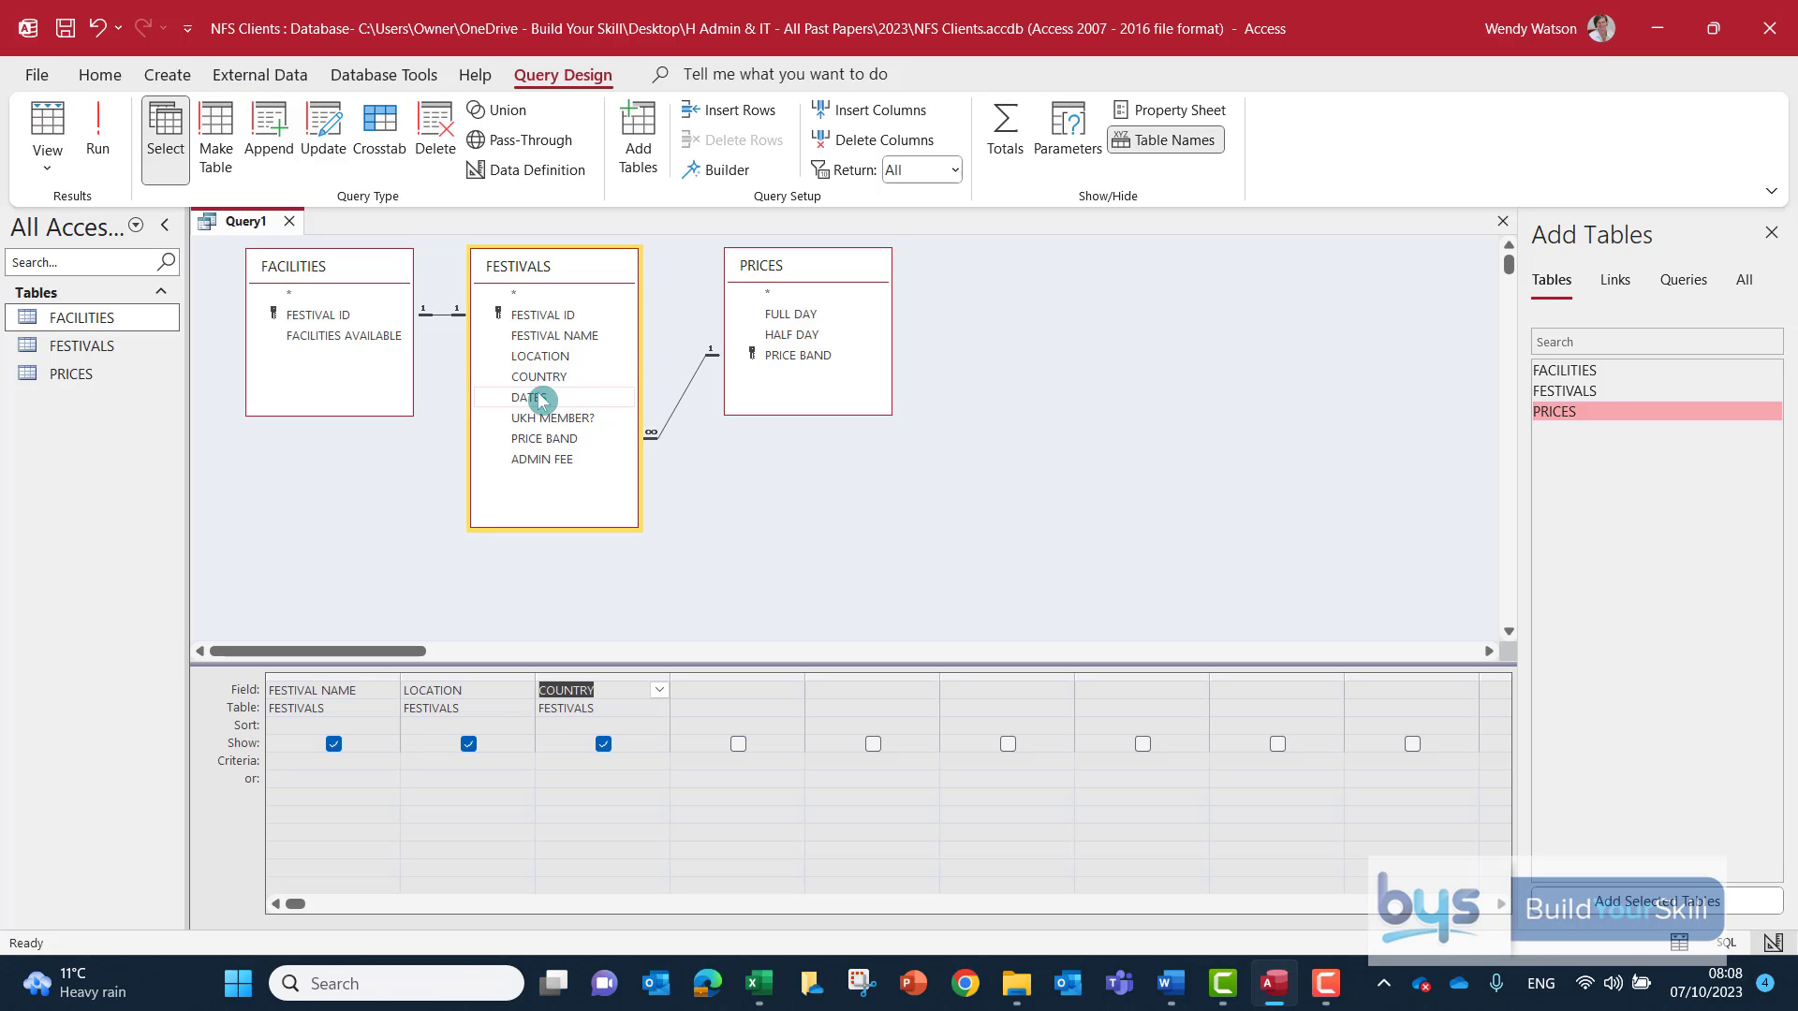
{"action": "double_click", "coordinate": [541, 398]}
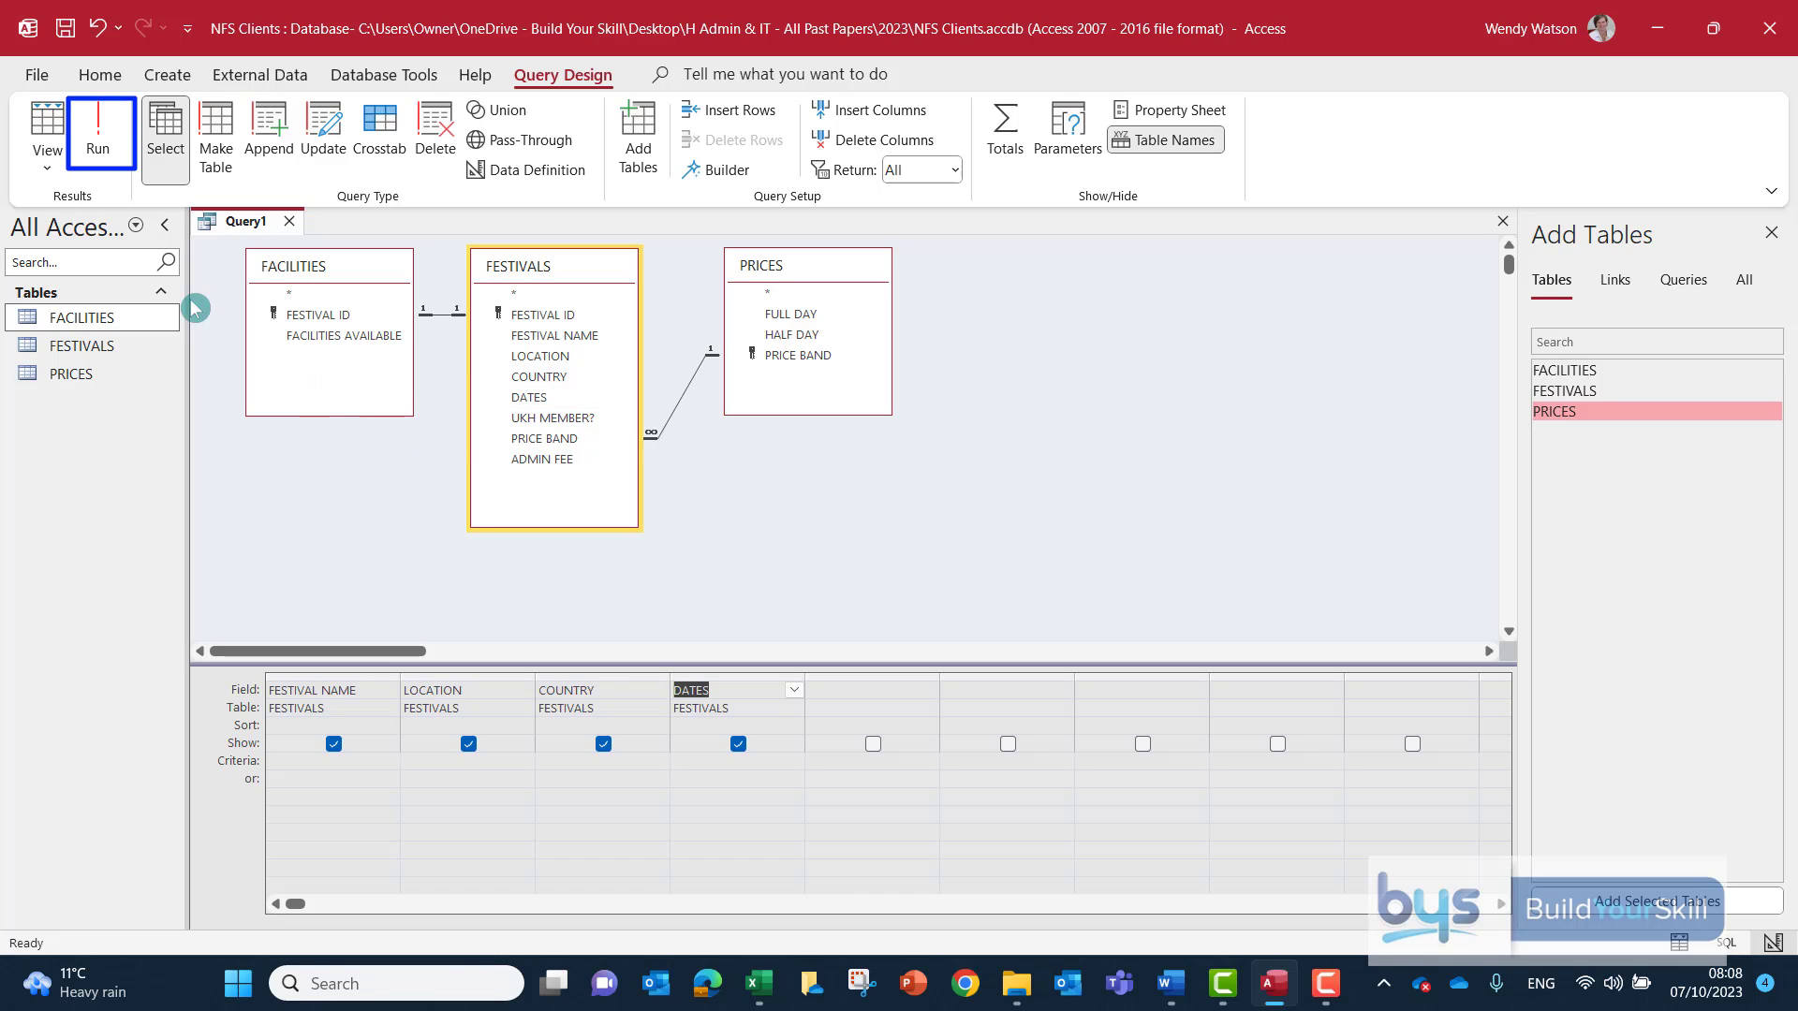
{"action": "left_click", "coordinate": [103, 126]}
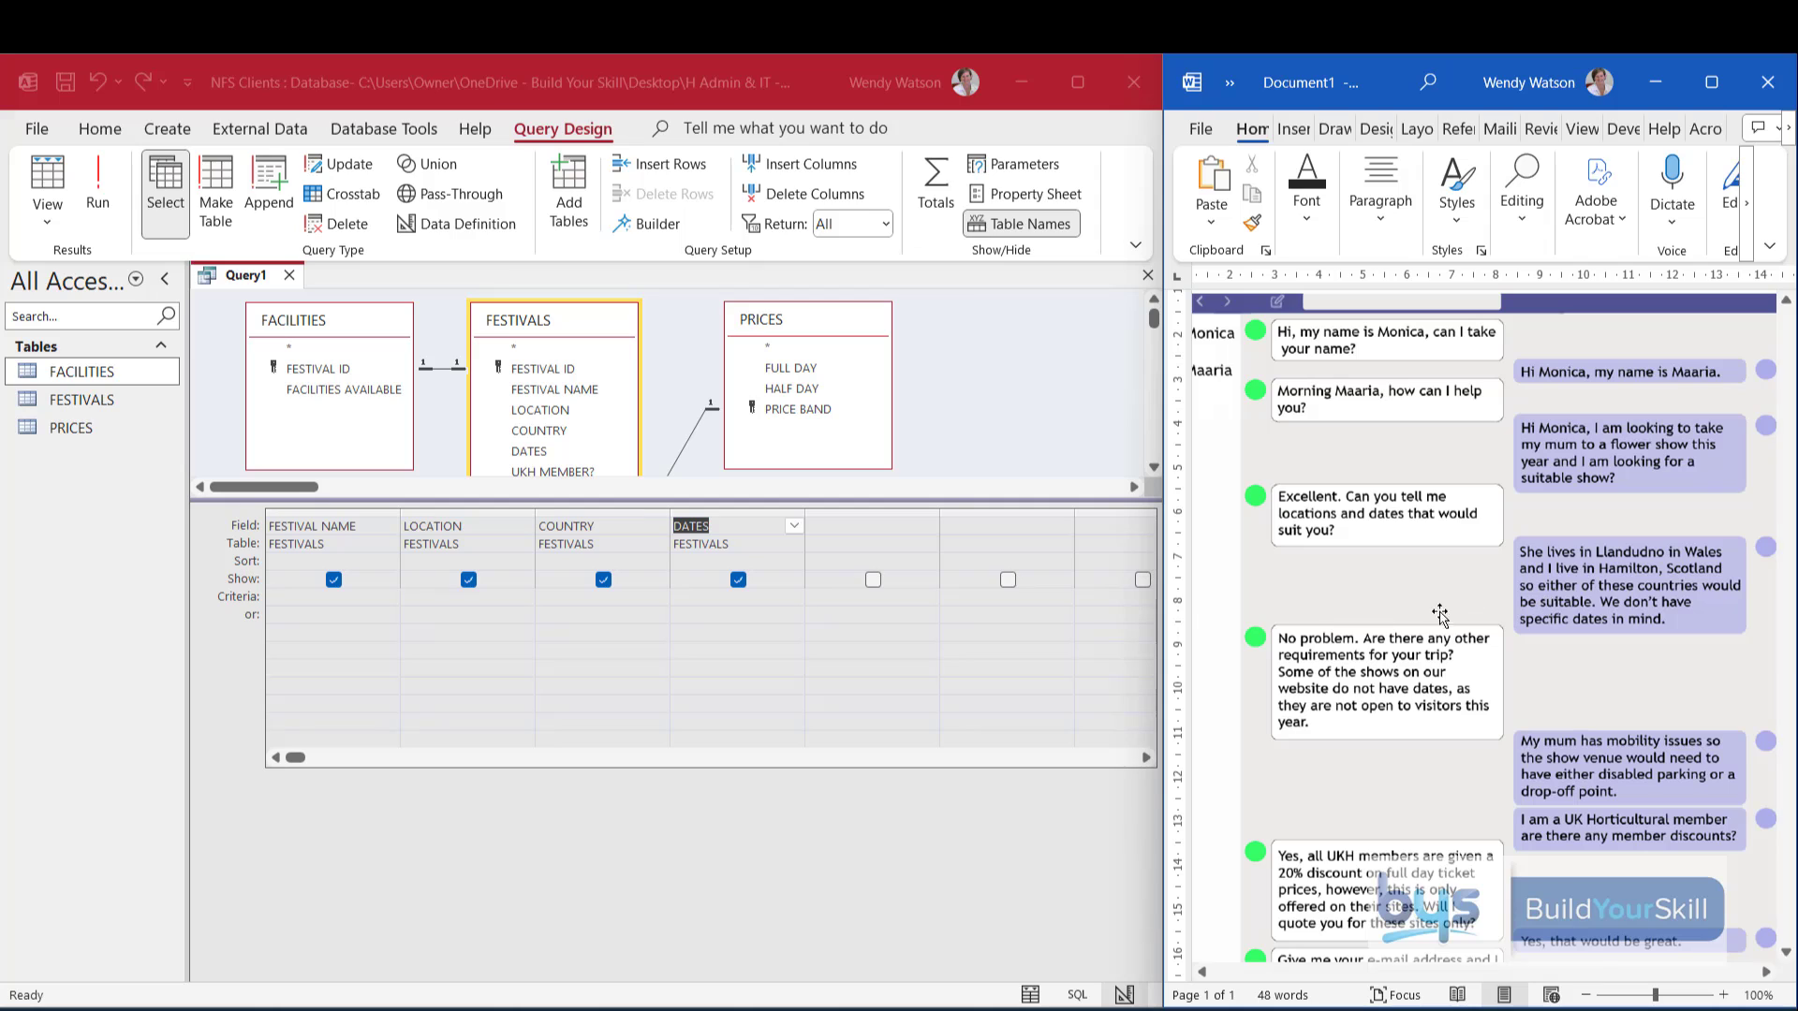
Set the COUNTRY criterion to Not England, run the query and return to Design view.
{"action": "left_click", "coordinate": [859, 438]}
{"action": "left_click", "coordinate": [552, 599]}
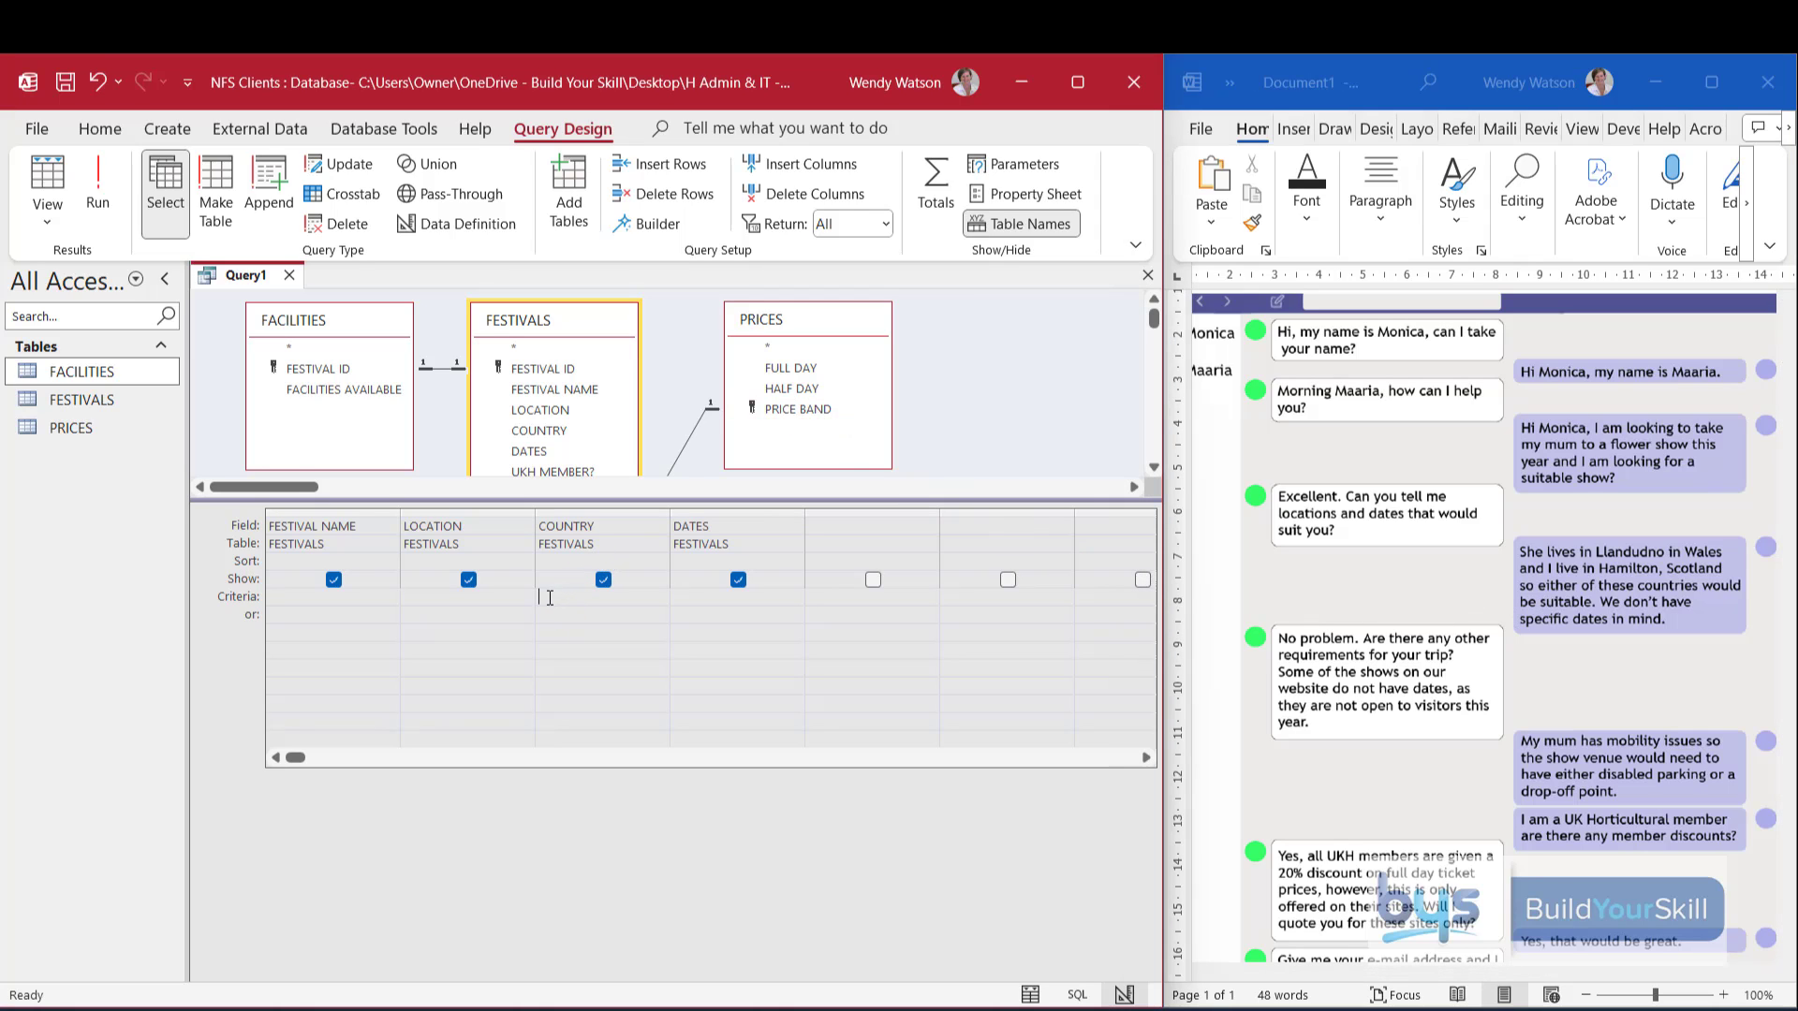
{"action": "type", "text": "Not England"}
{"action": "left_click", "coordinate": [97, 185]}
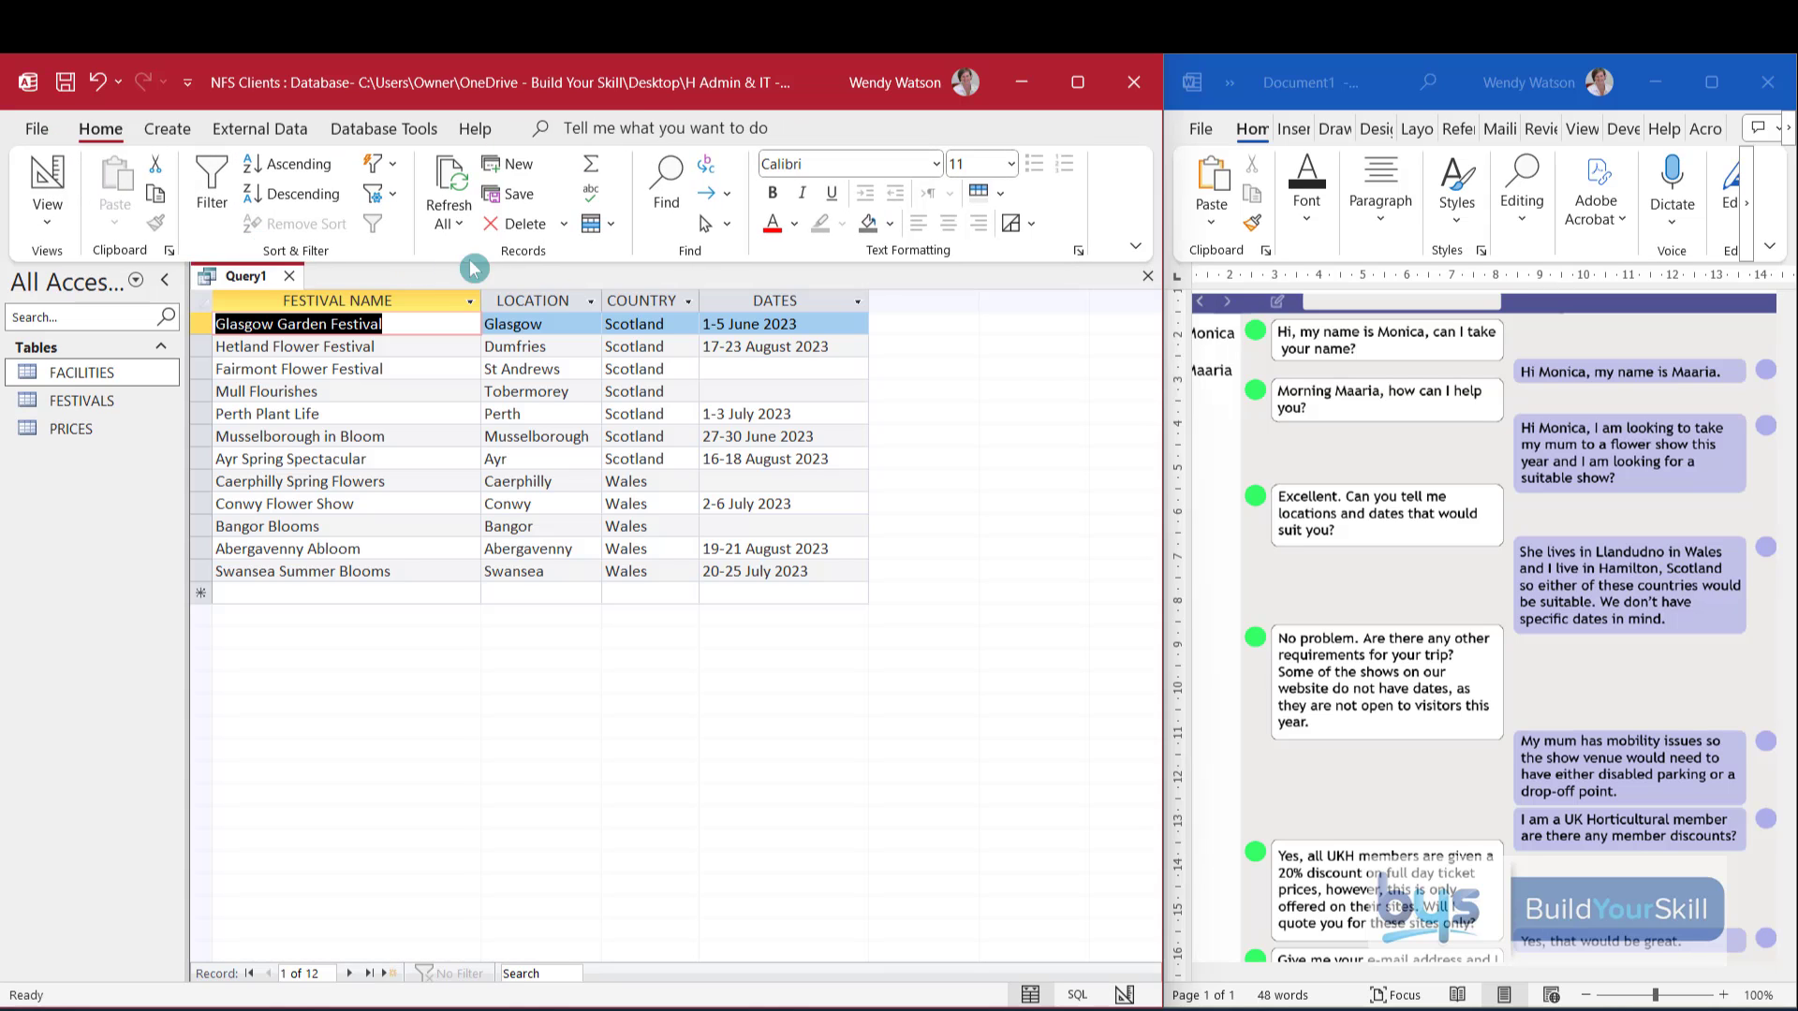
{"action": "left_click", "coordinate": [47, 217]}
{"action": "left_click", "coordinate": [133, 378]}
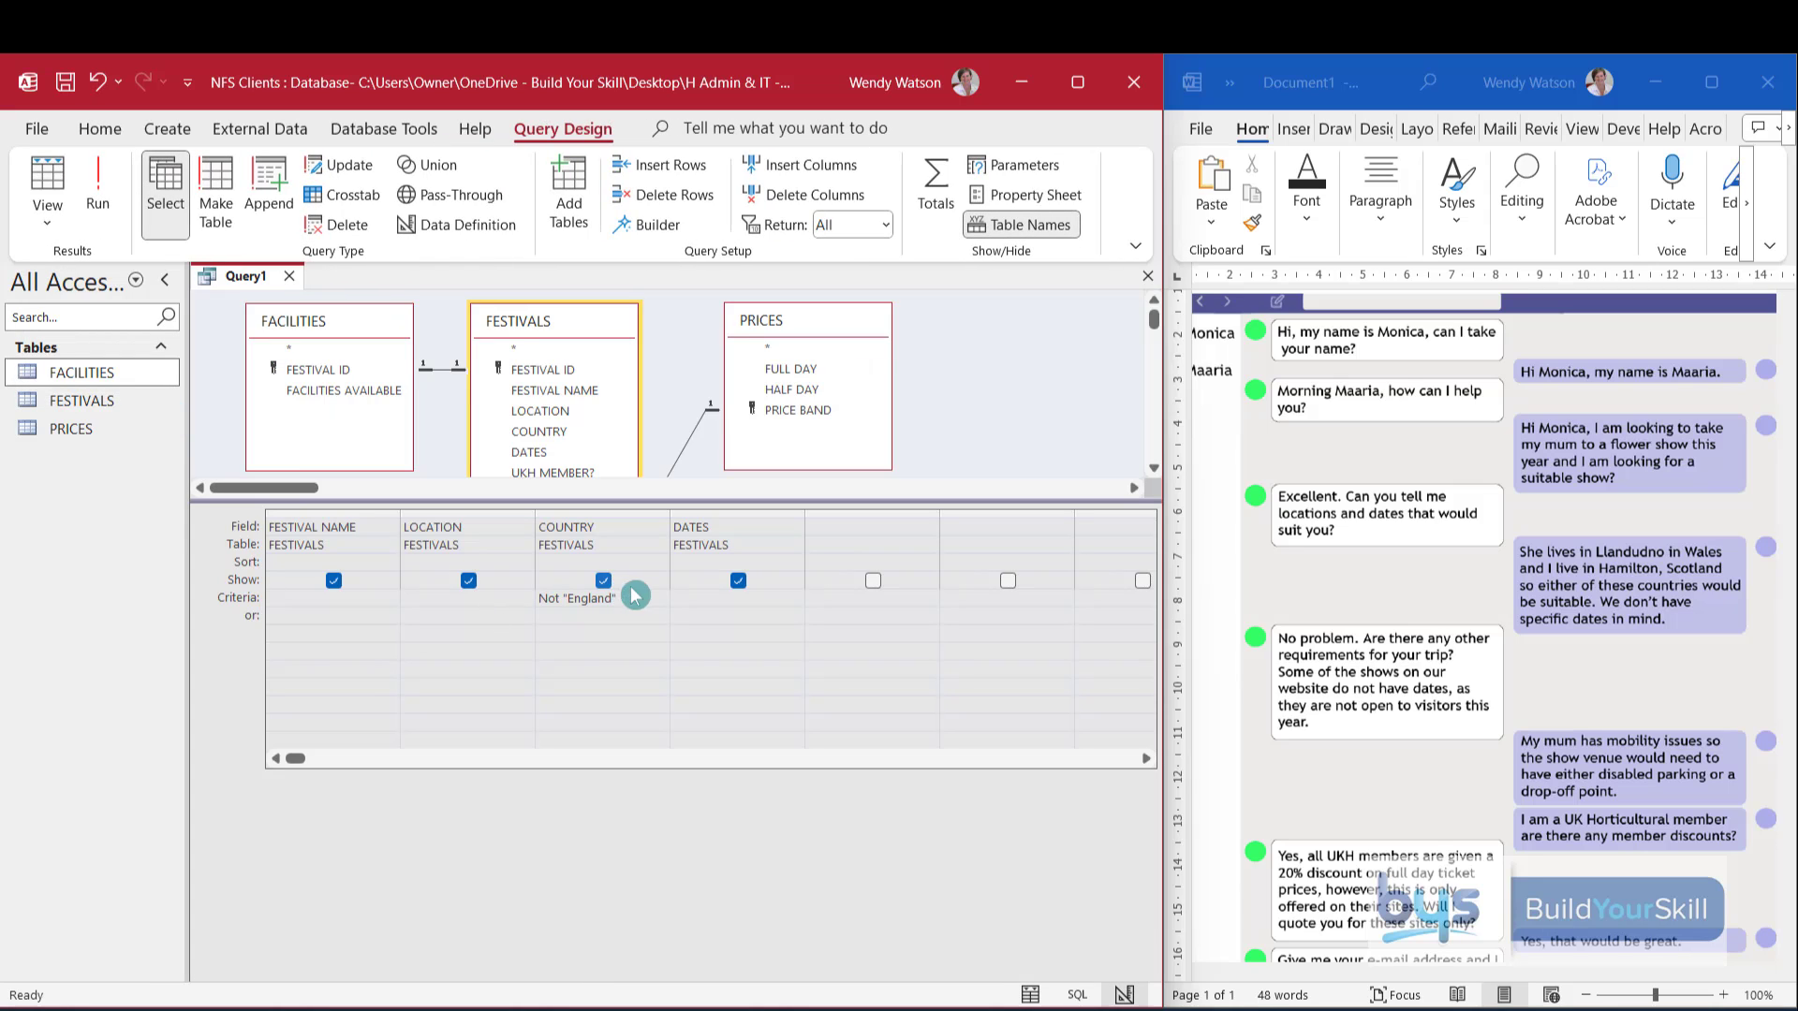
Try the alternative COUNTRY criterion Wales OR Scotland, run the query and return to Design view.
{"action": "left_click_drag", "start_coordinate": [625, 597], "coordinate": [500, 597]}
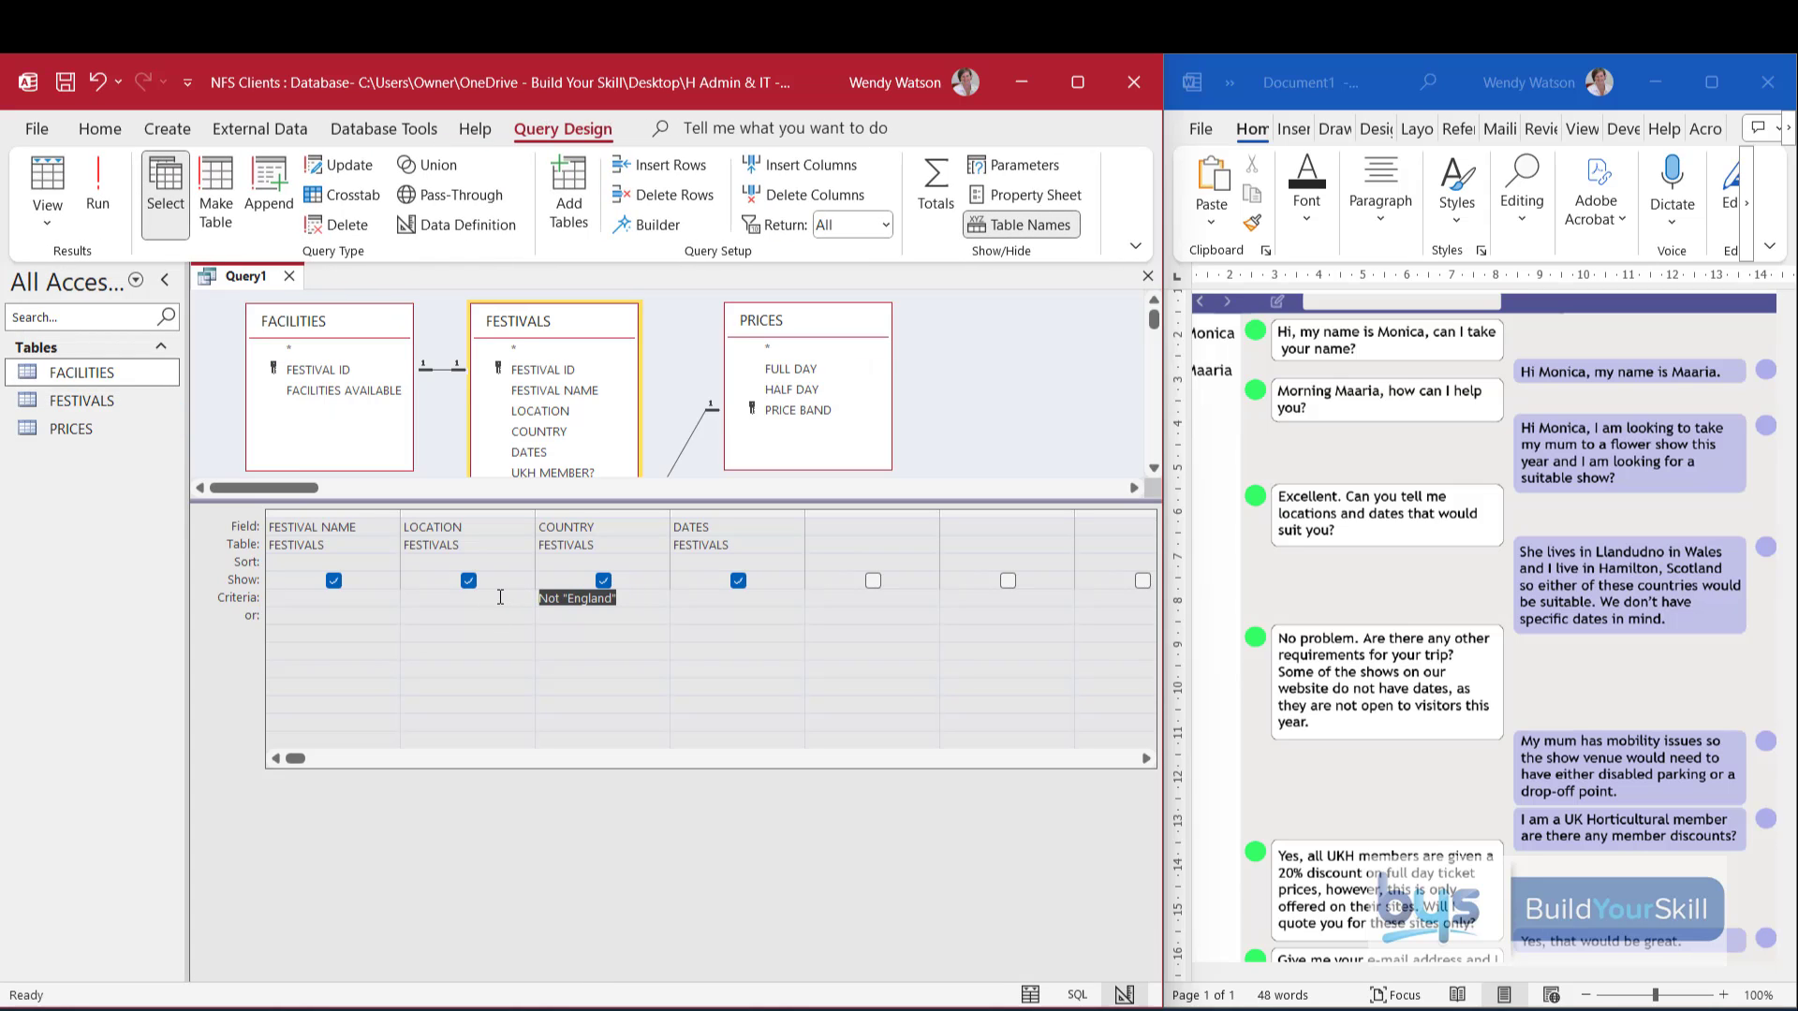
{"action": "type", "text": "Wales OR Scotland"}
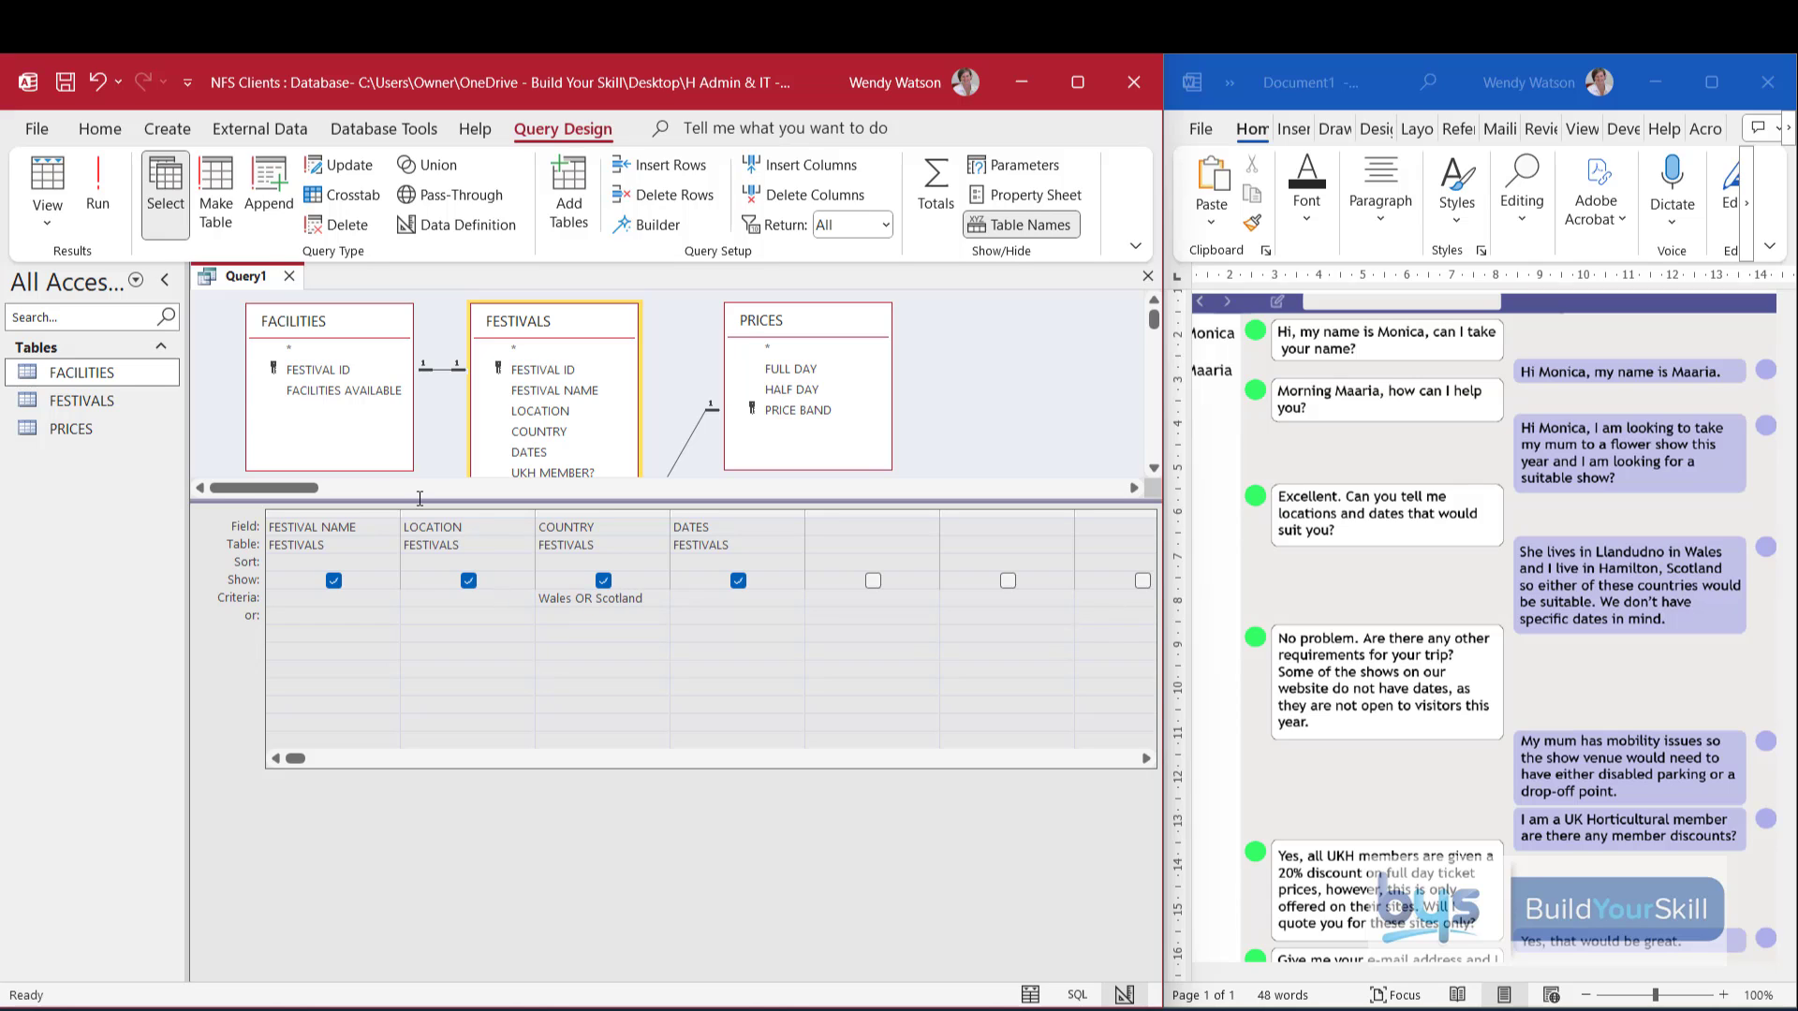
{"action": "left_click", "coordinate": [93, 197]}
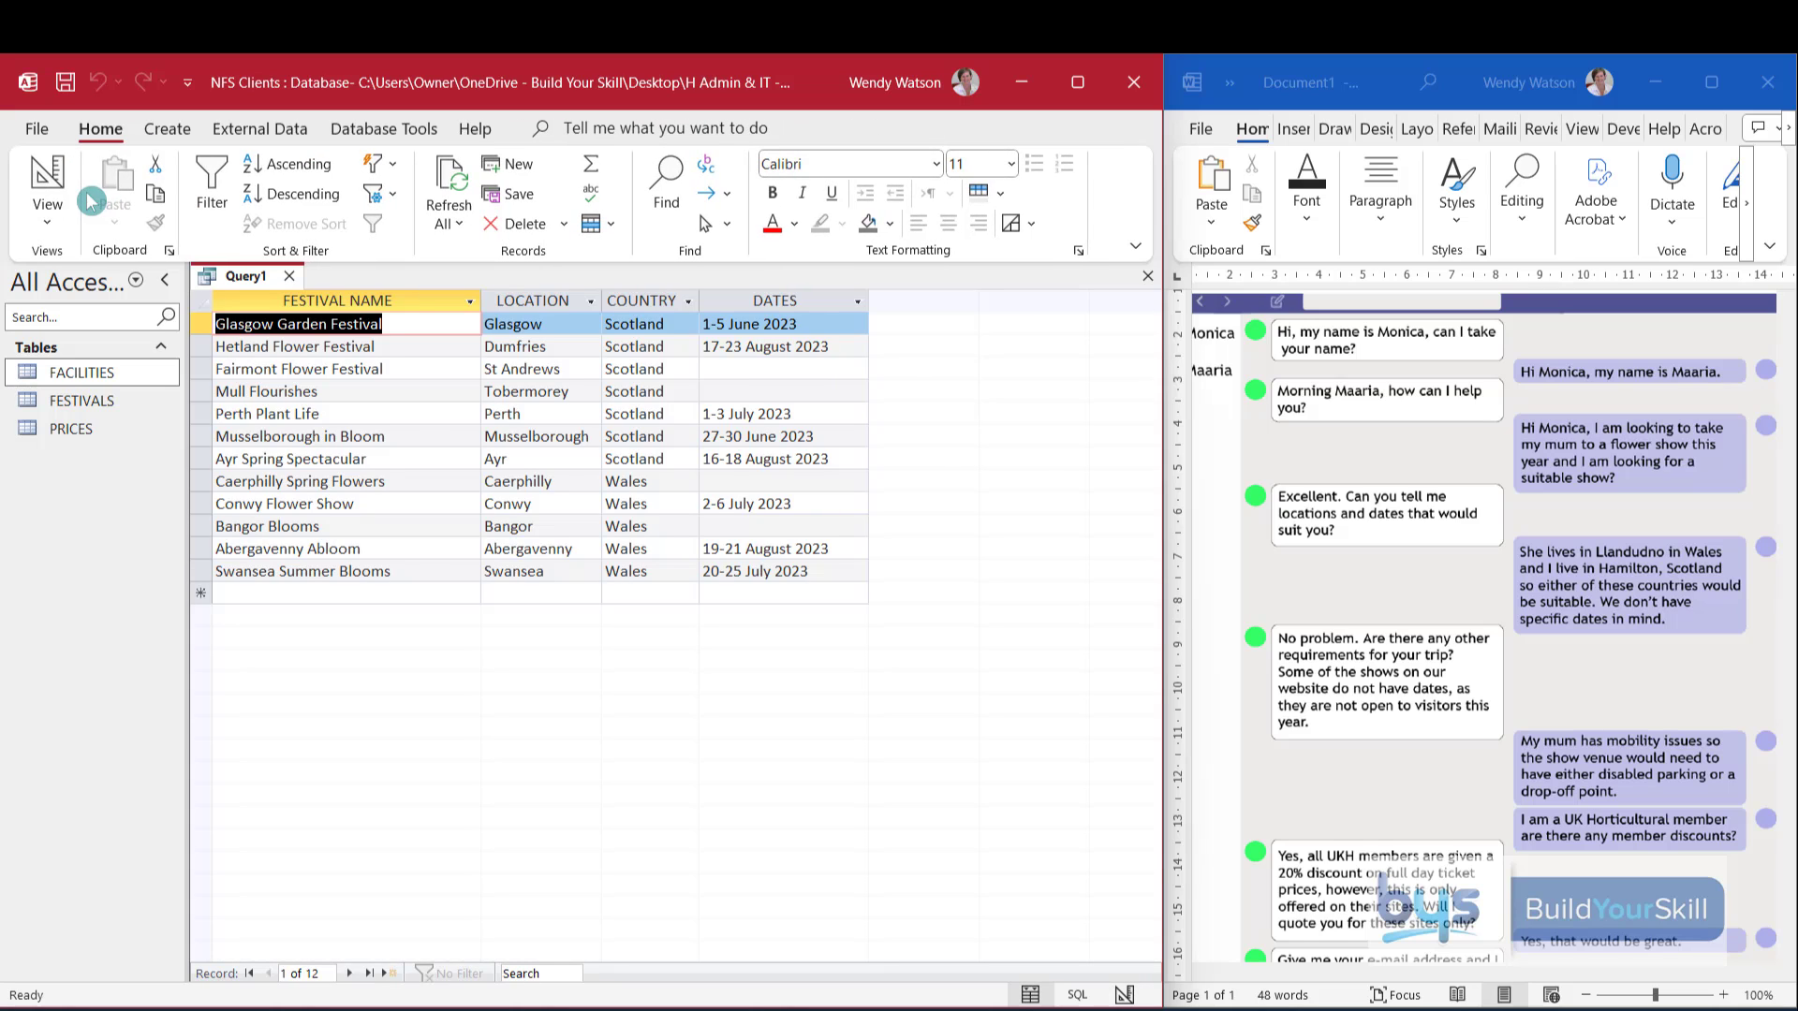
{"action": "left_click", "coordinate": [47, 214]}
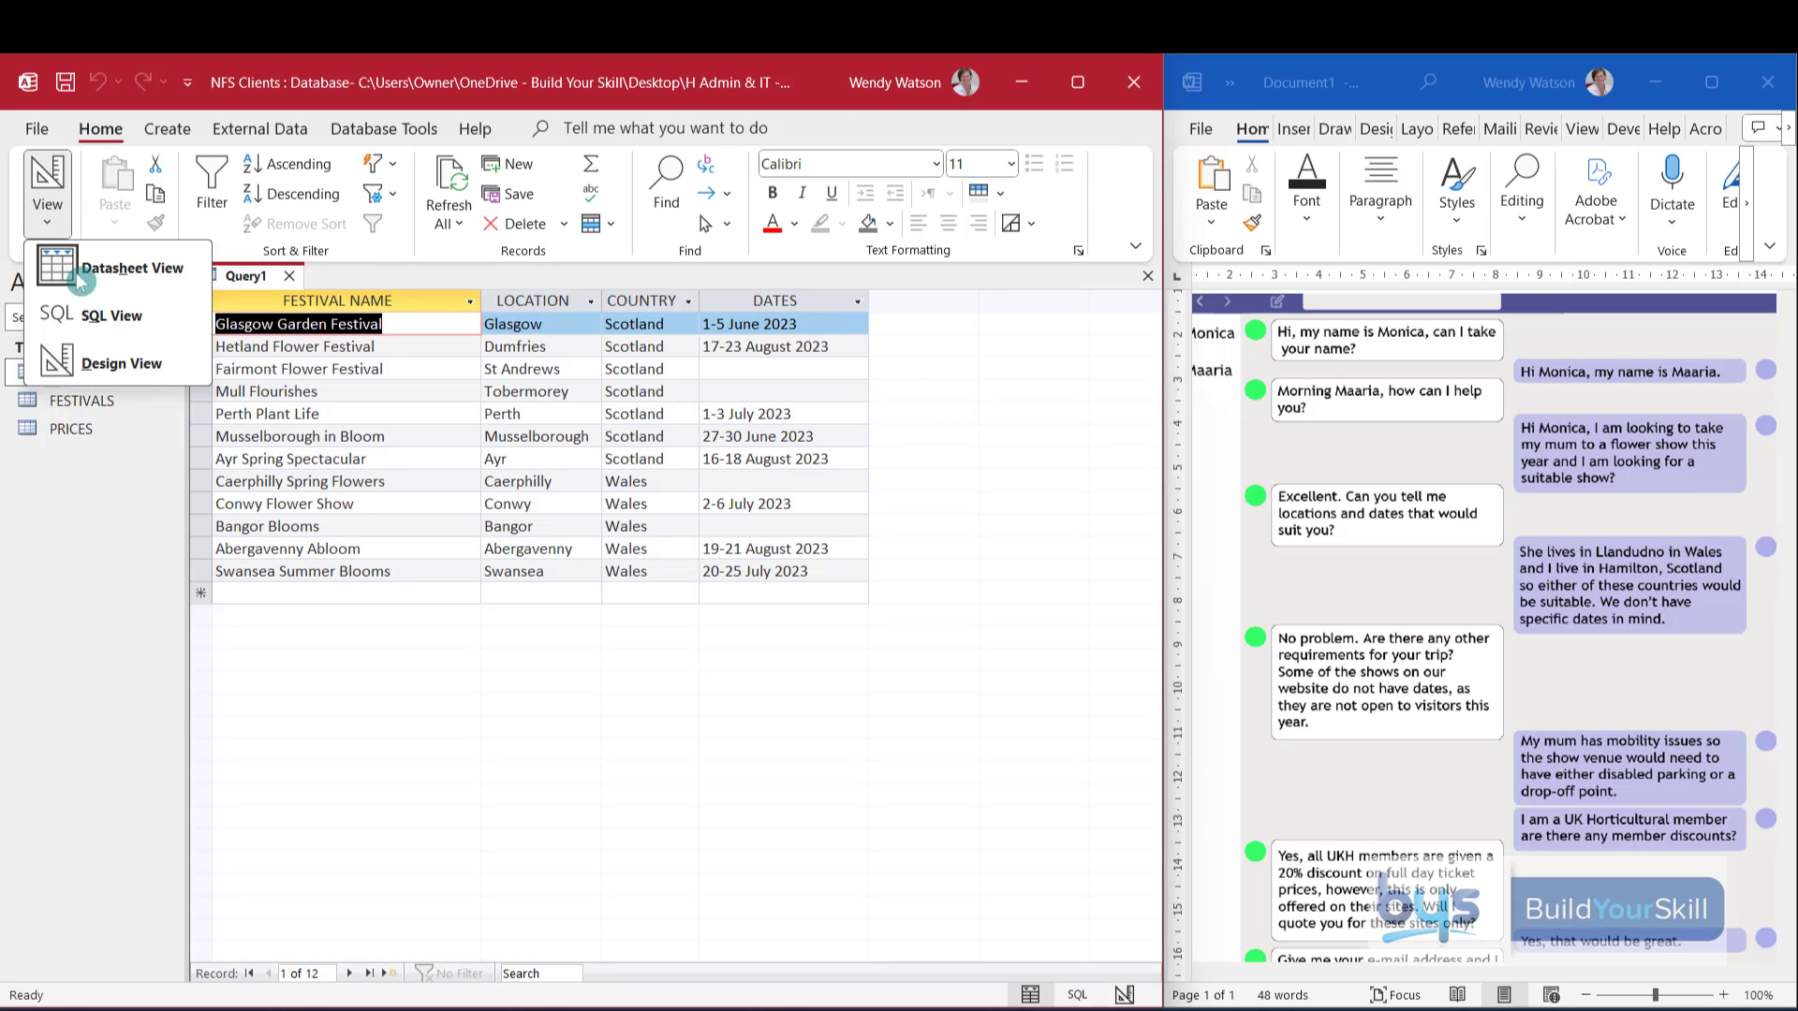
{"action": "left_click", "coordinate": [117, 366]}
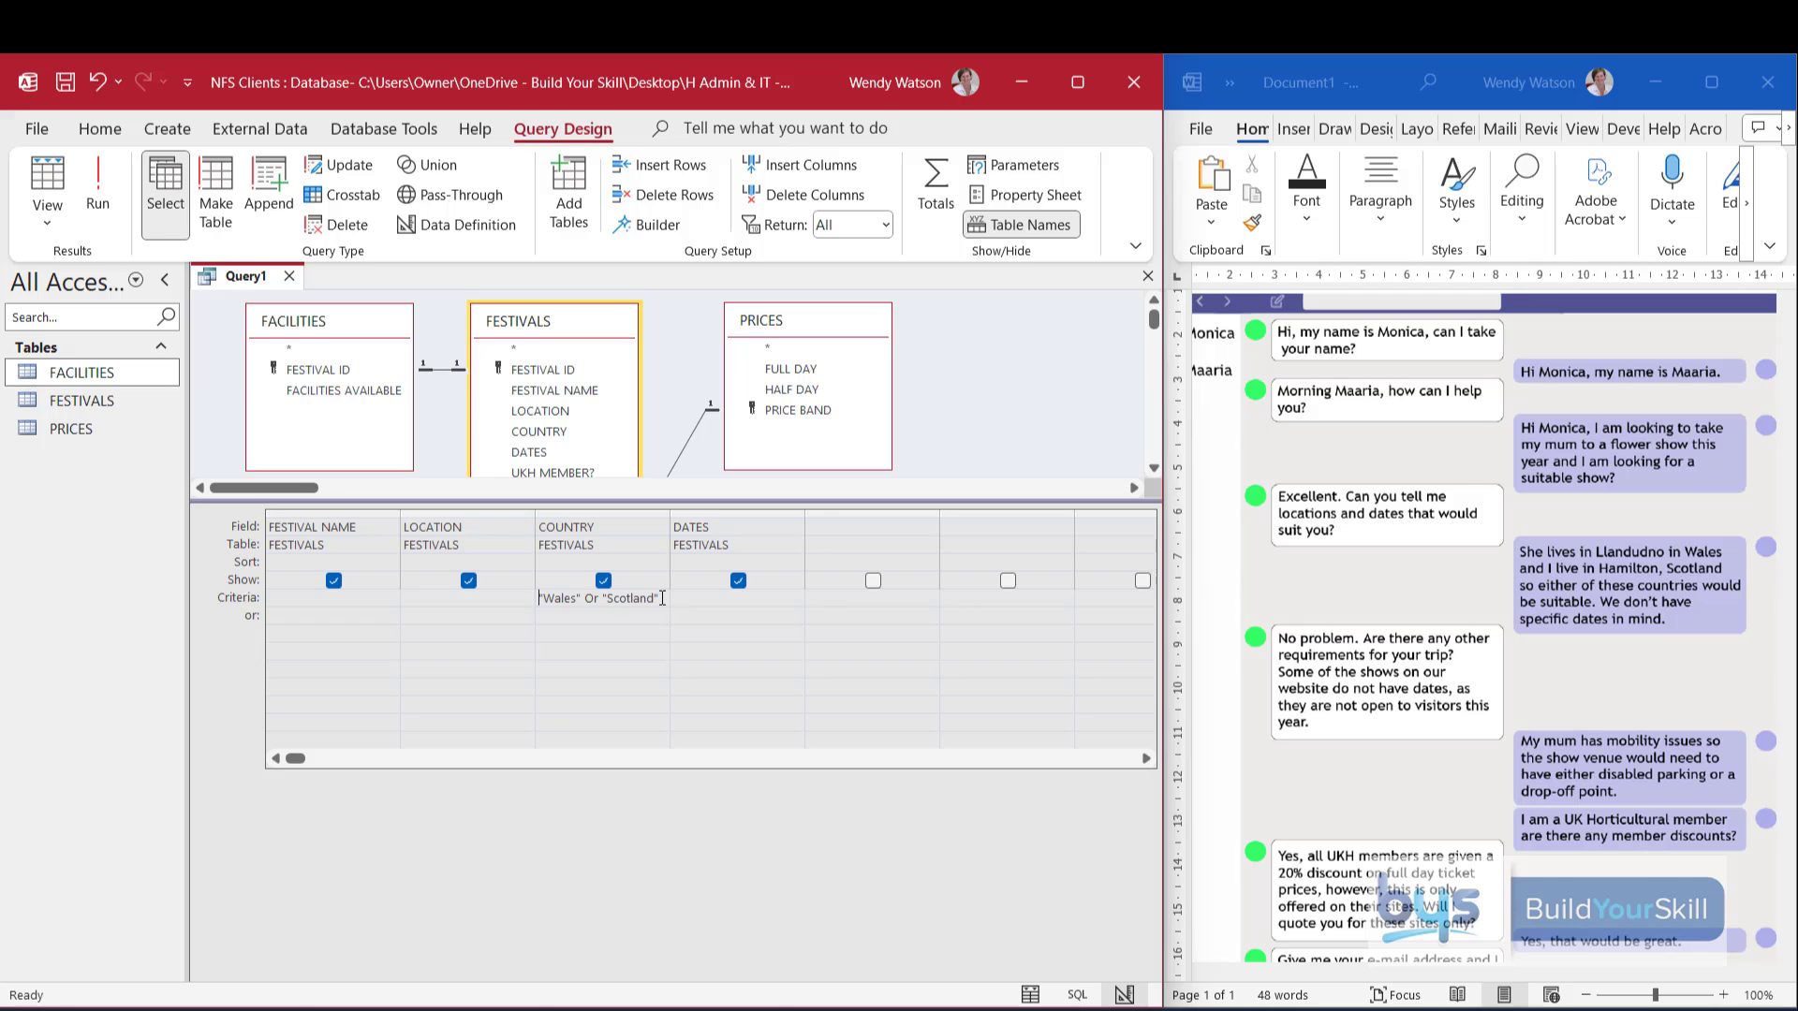
Replace the COUNTRY criterion with Not England, run the query and go back to its design.
{"action": "left_click_drag", "start_coordinate": [662, 597], "coordinate": [507, 596]}
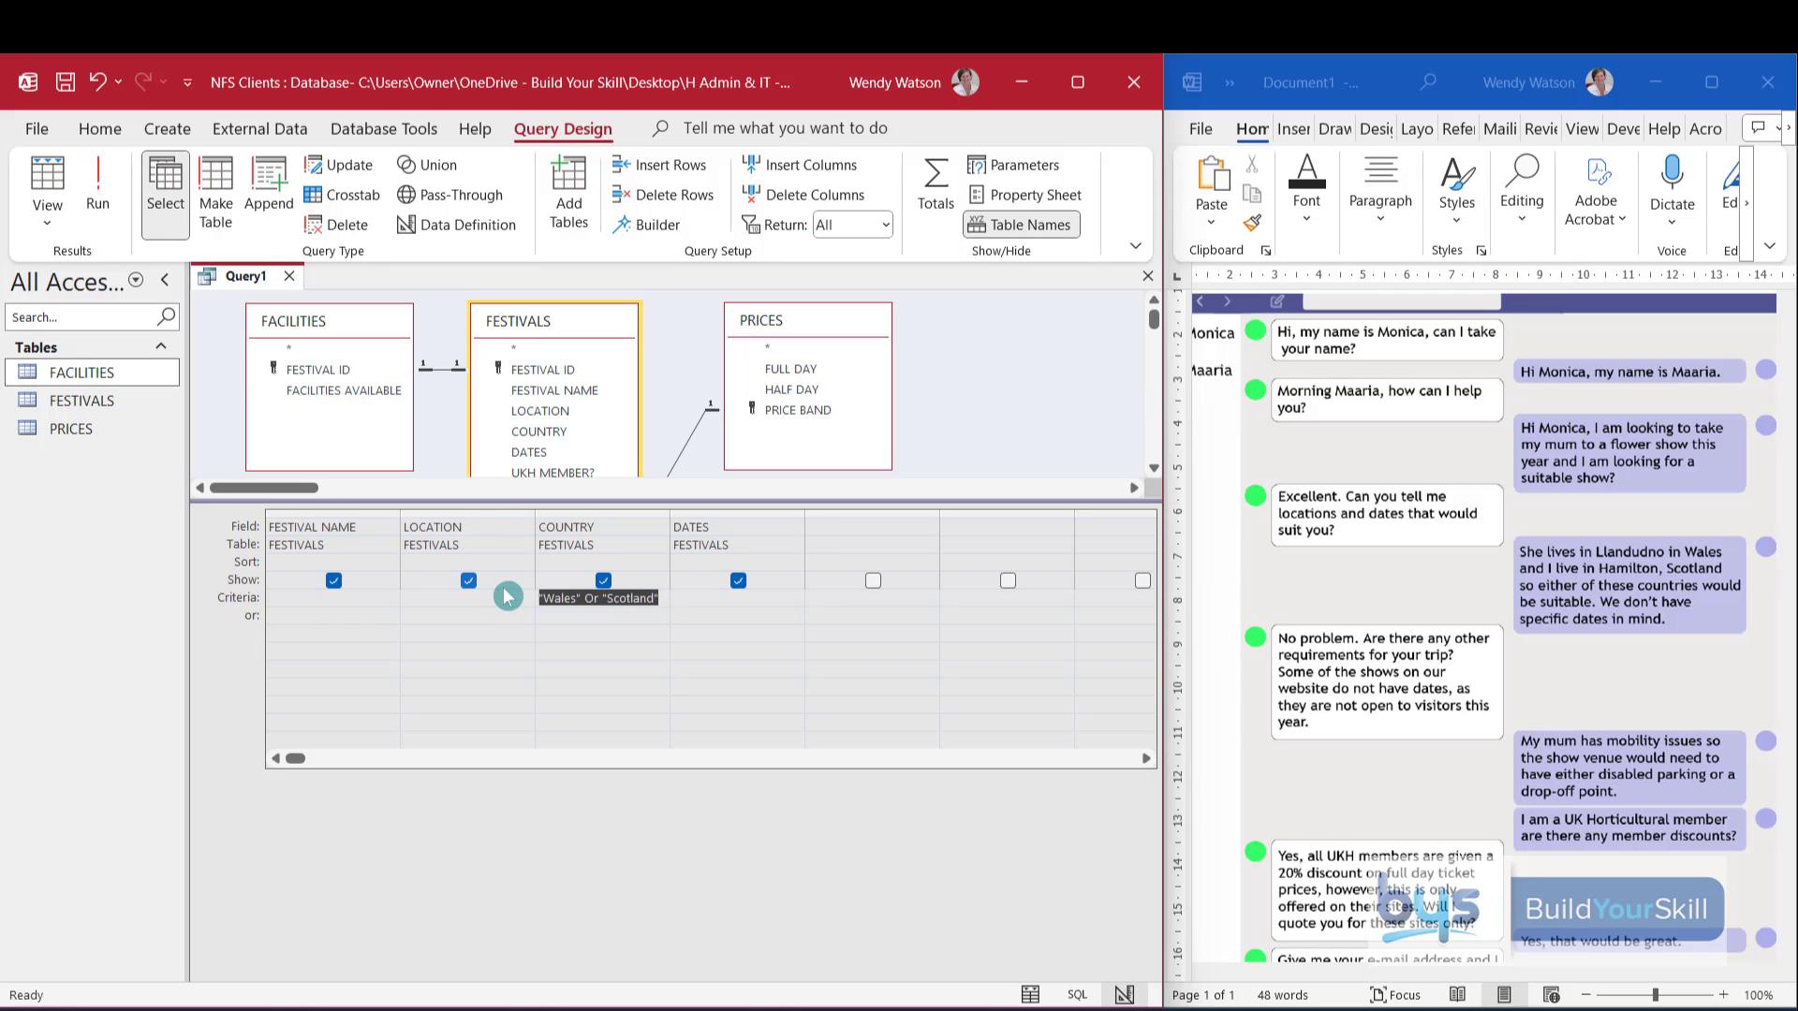
{"action": "type", "text": "Not E"}
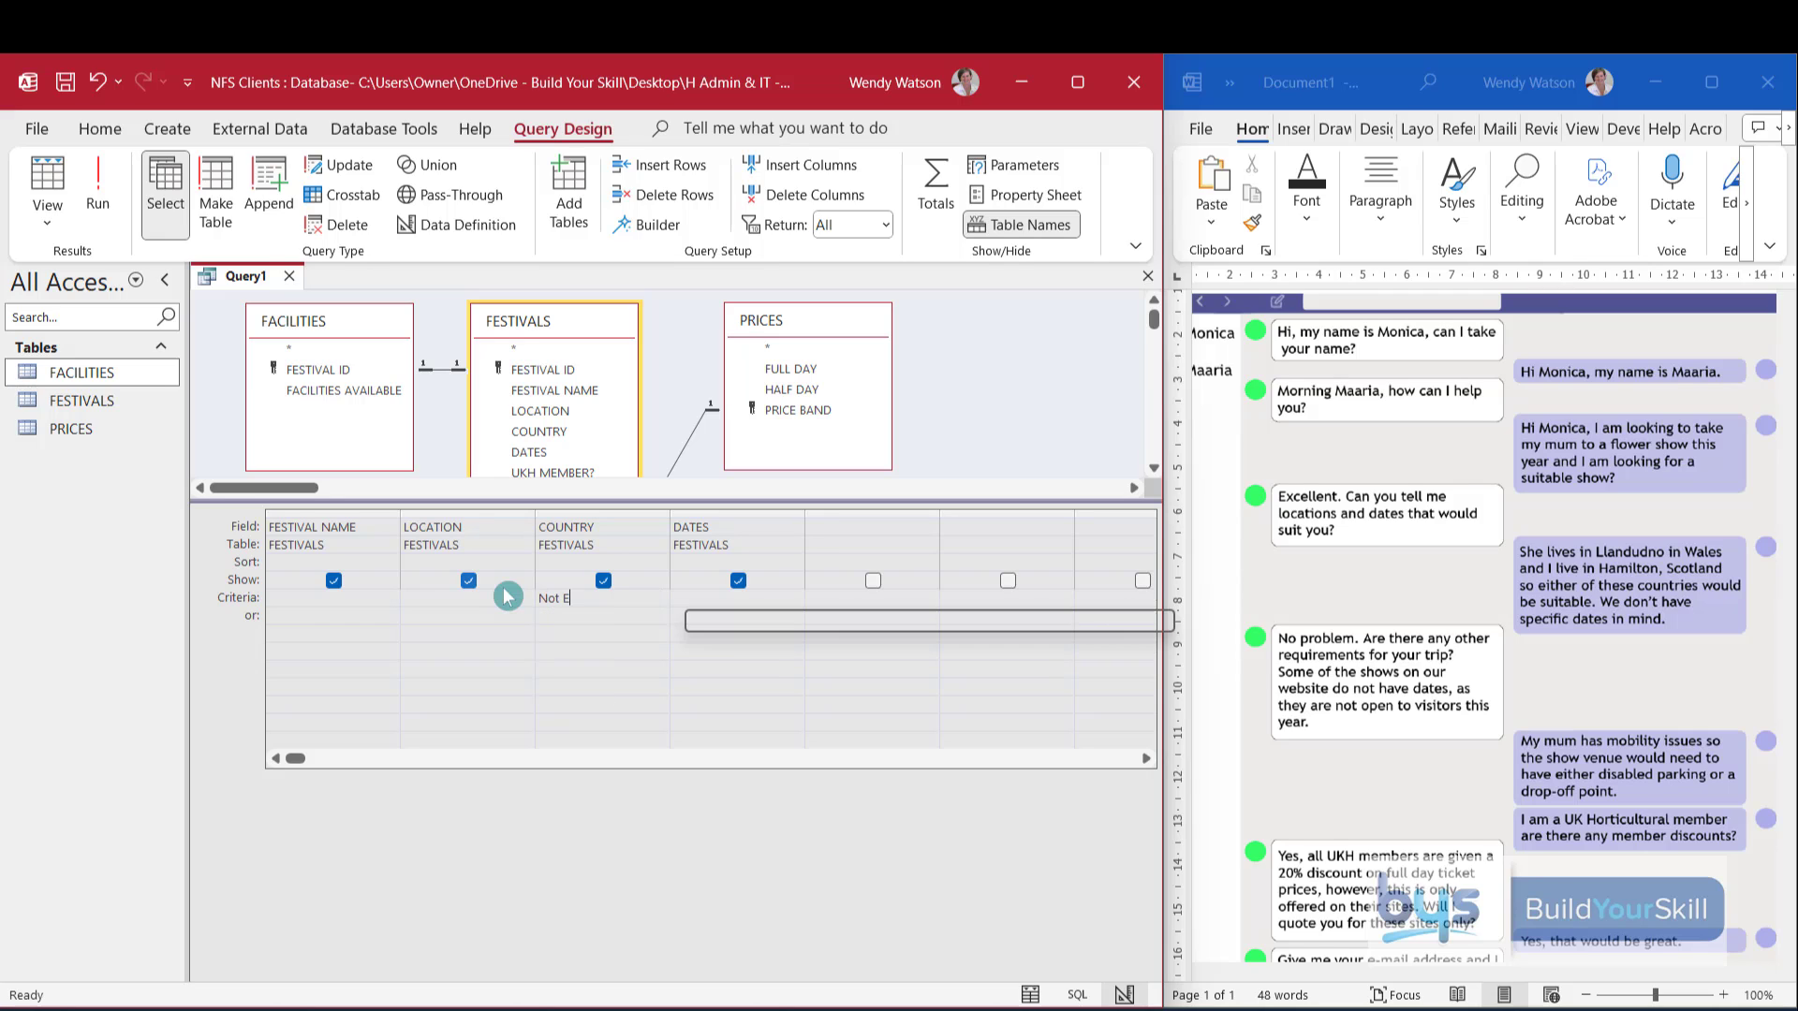
{"action": "type", "text": "ngland"}
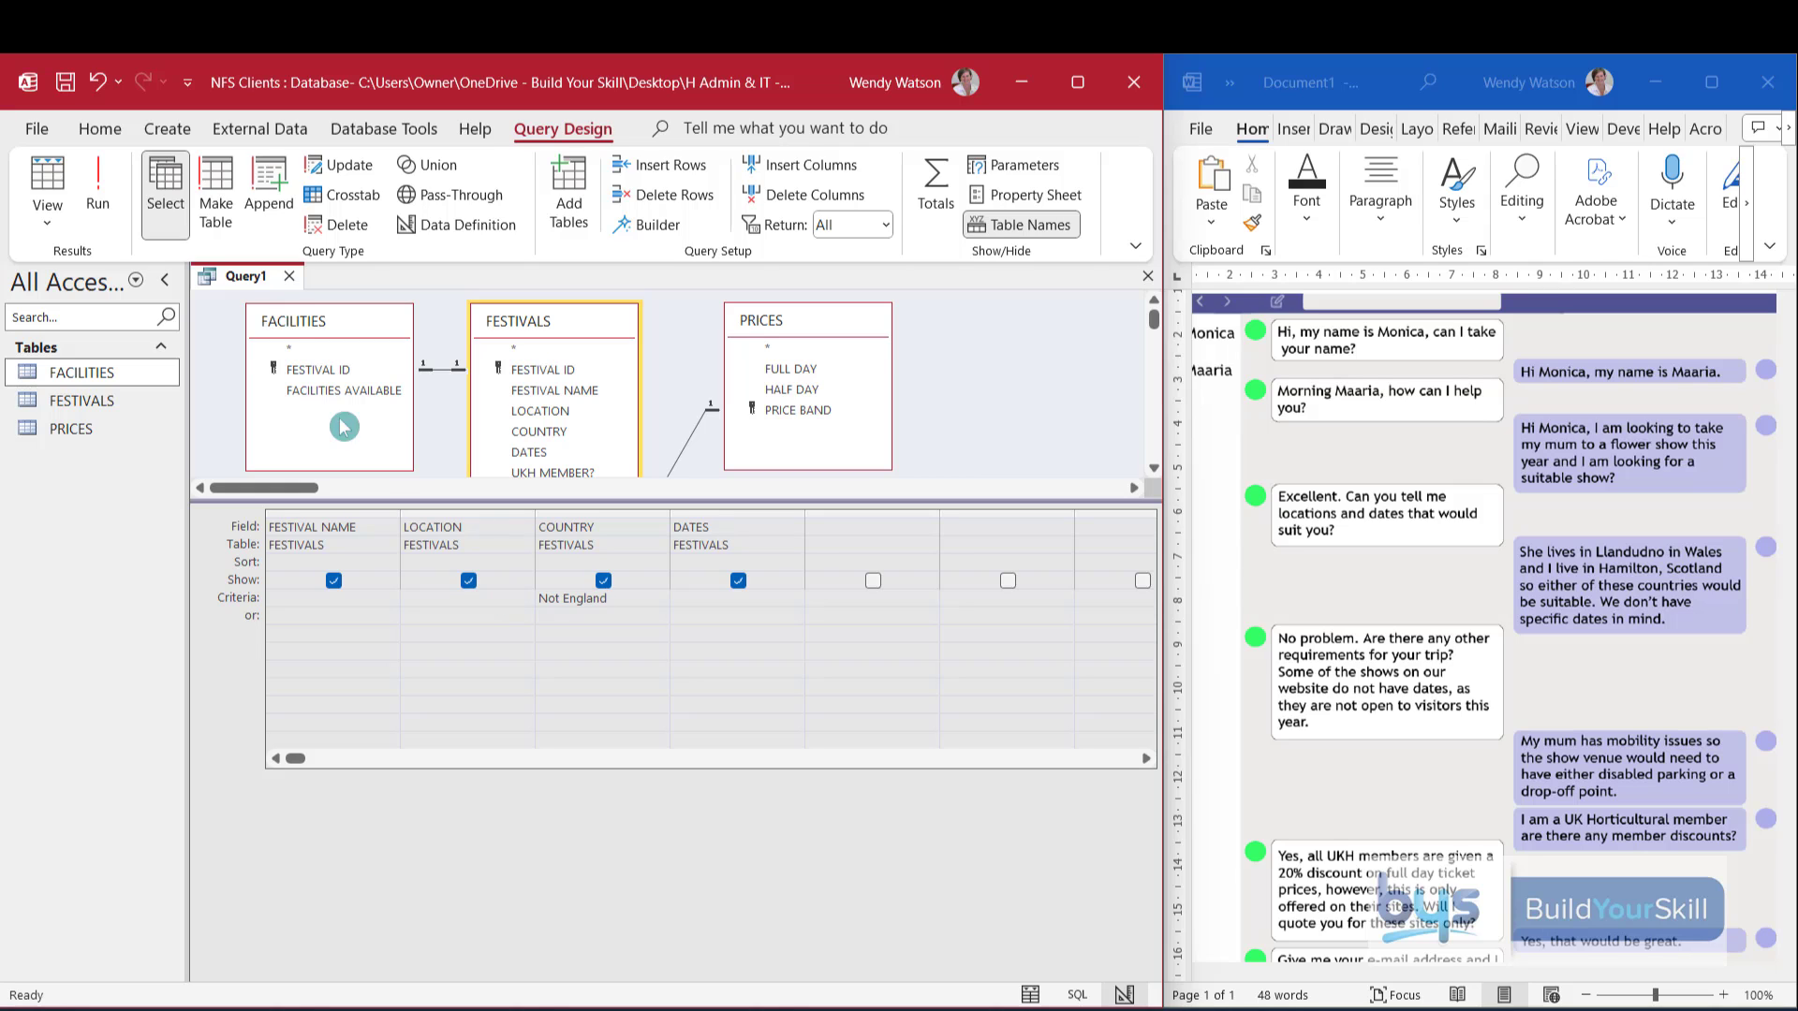
{"action": "left_click", "coordinate": [99, 192]}
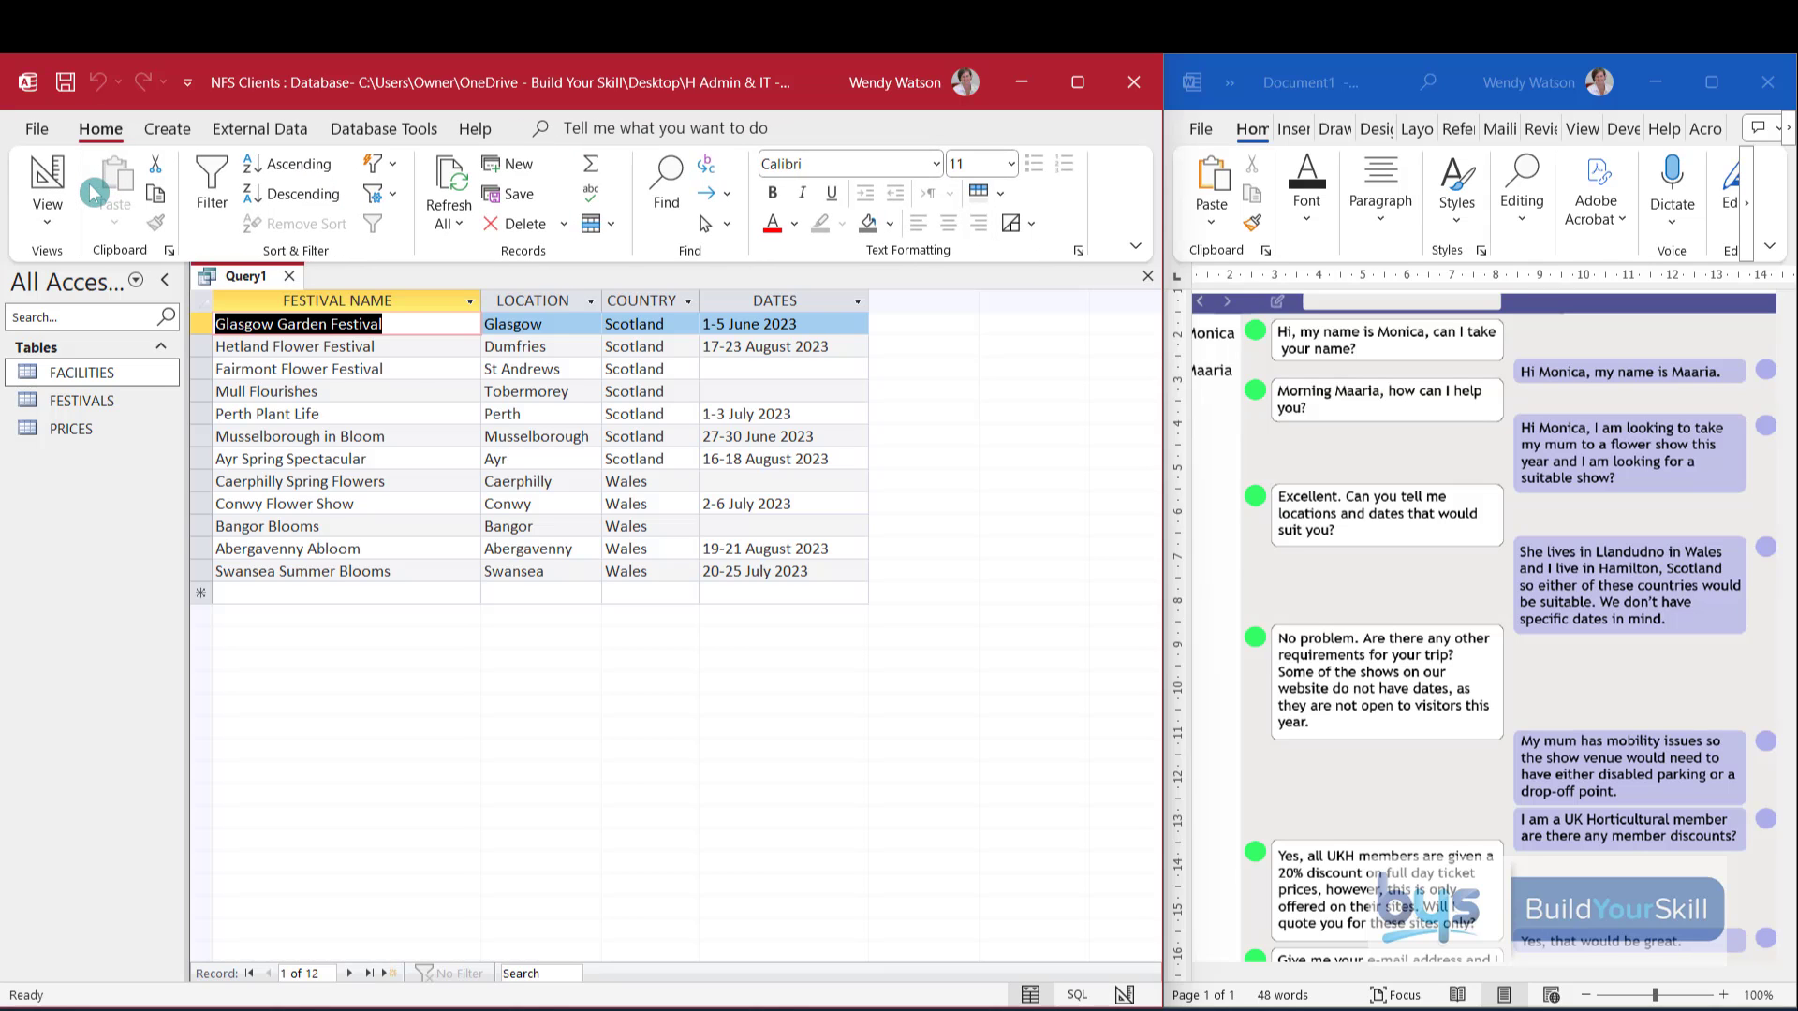
{"action": "left_click", "coordinate": [35, 220]}
{"action": "left_click", "coordinate": [141, 365]}
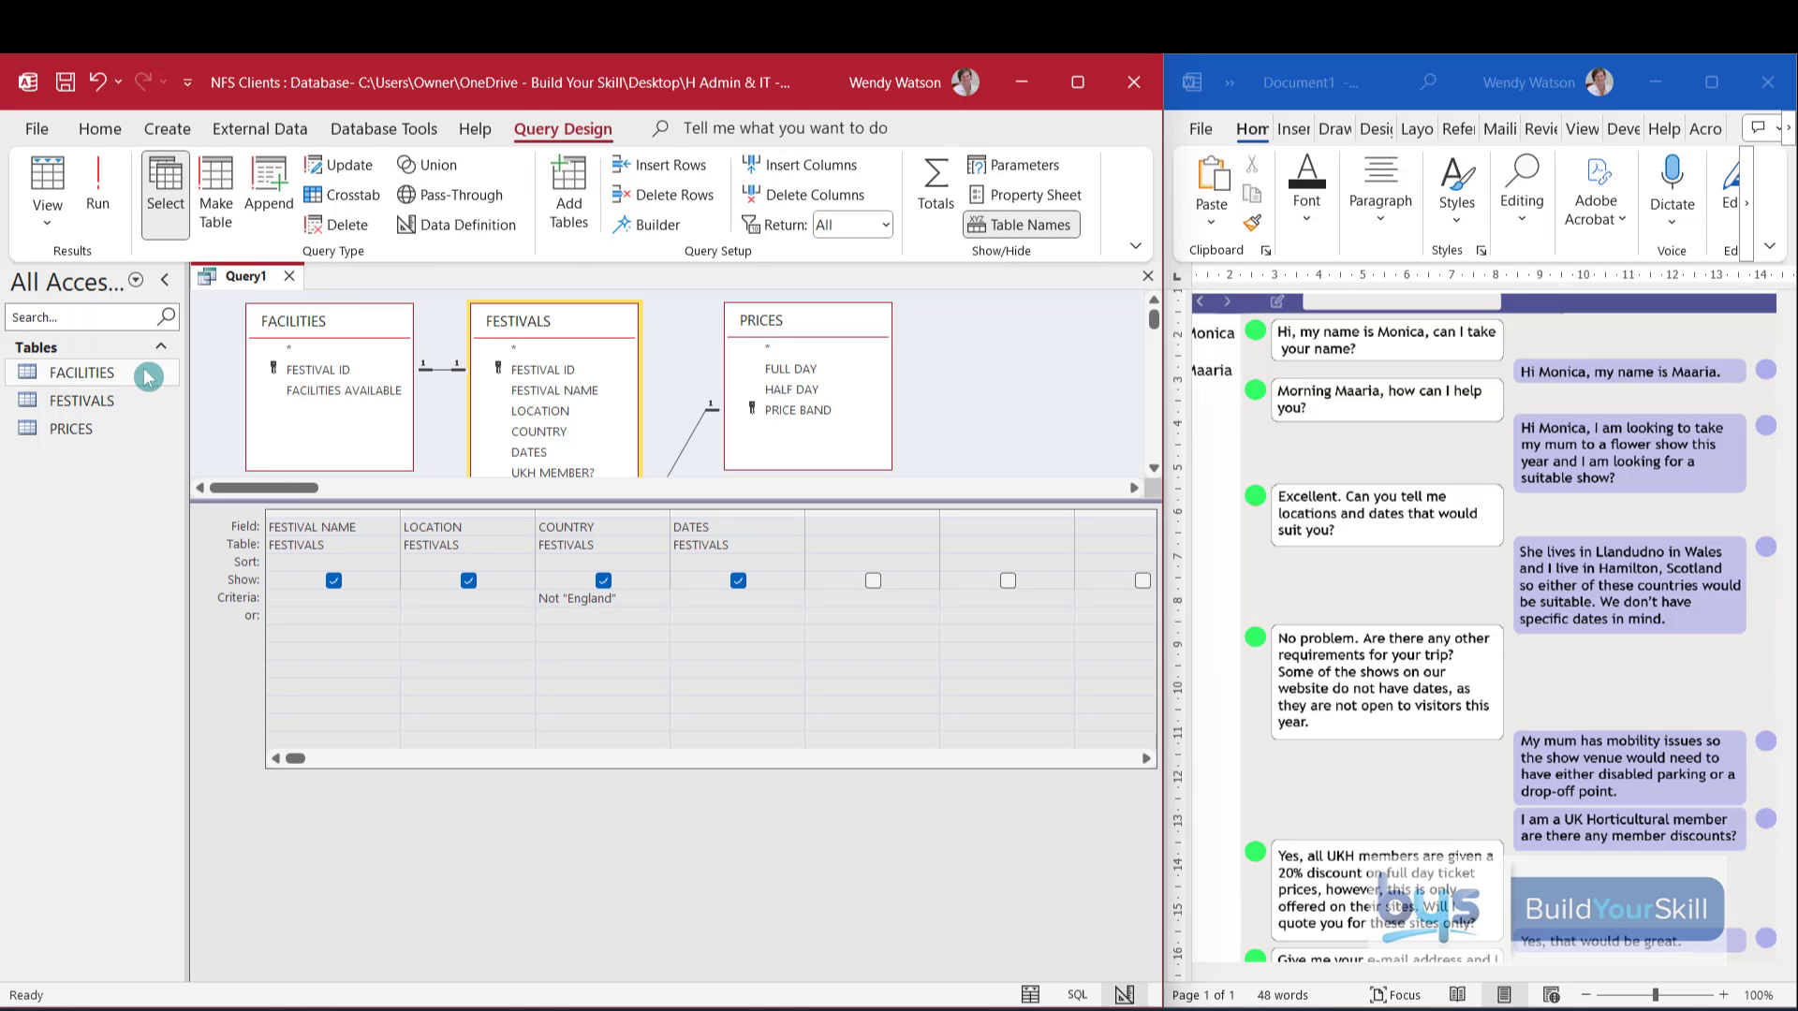
Run the query again to check the DATES column for blank entries, and return to Design view.
{"action": "left_click", "coordinate": [147, 374]}
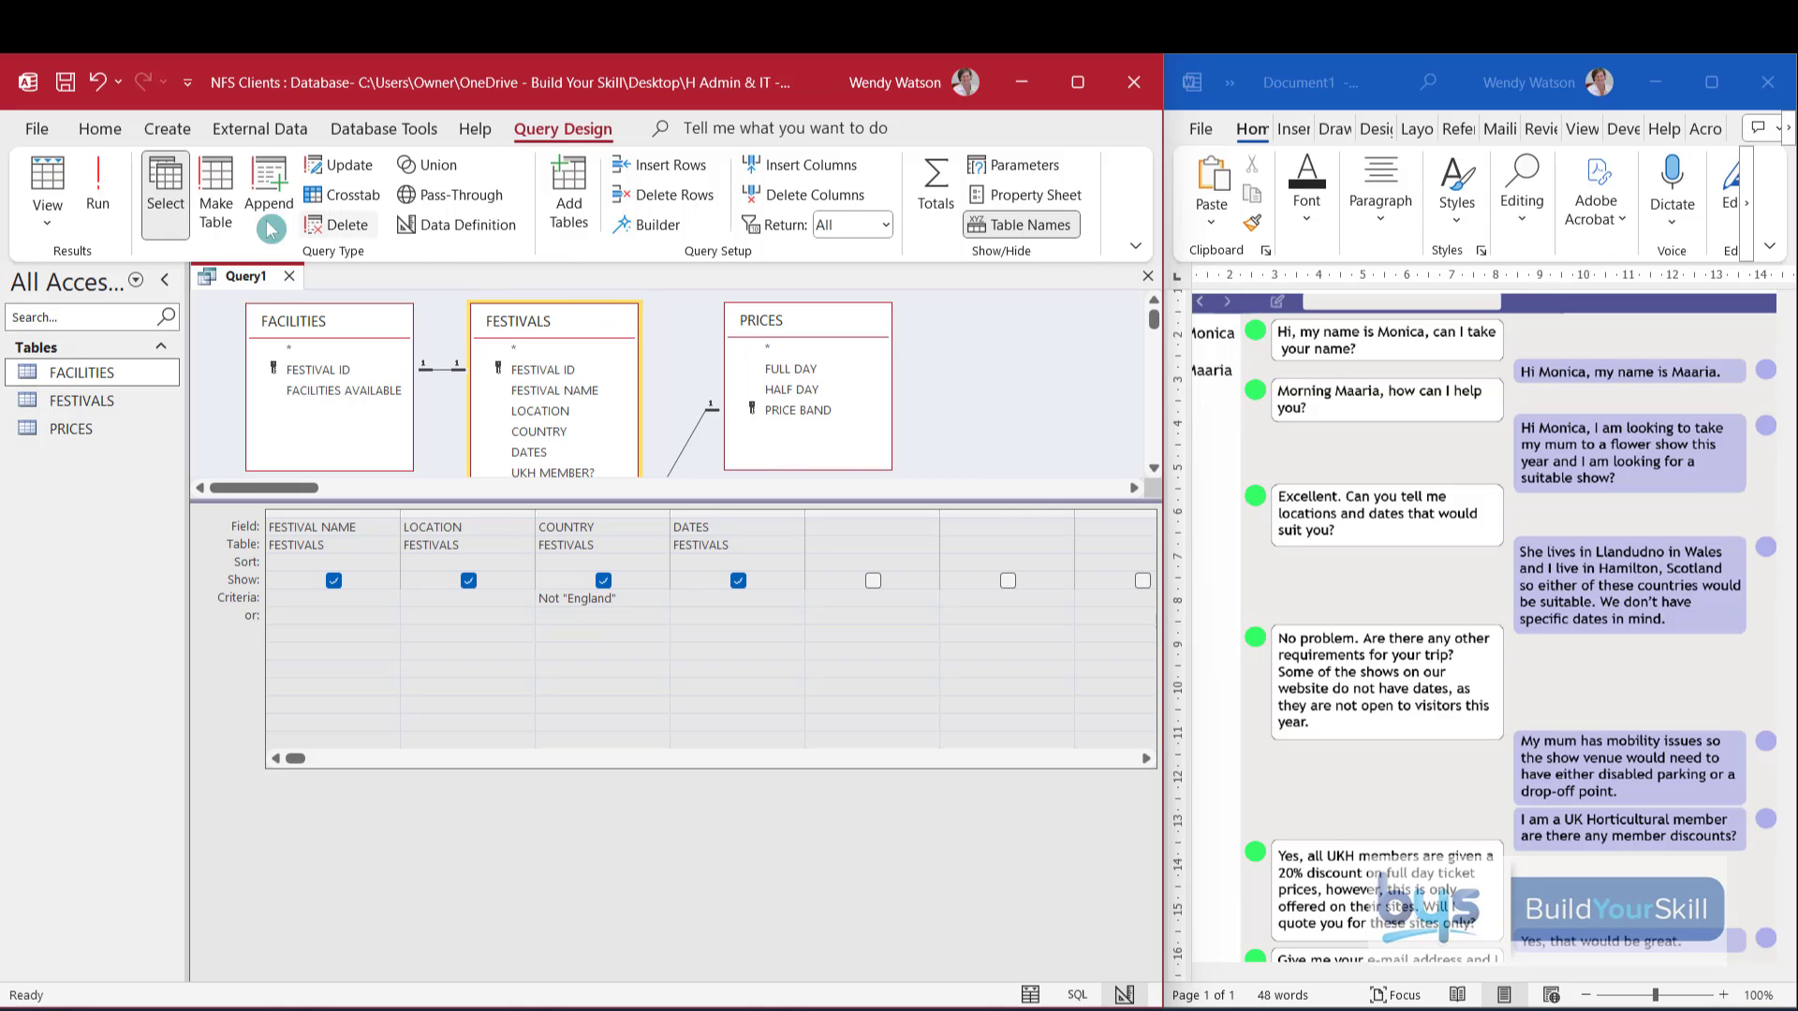
{"action": "left_click", "coordinate": [107, 193]}
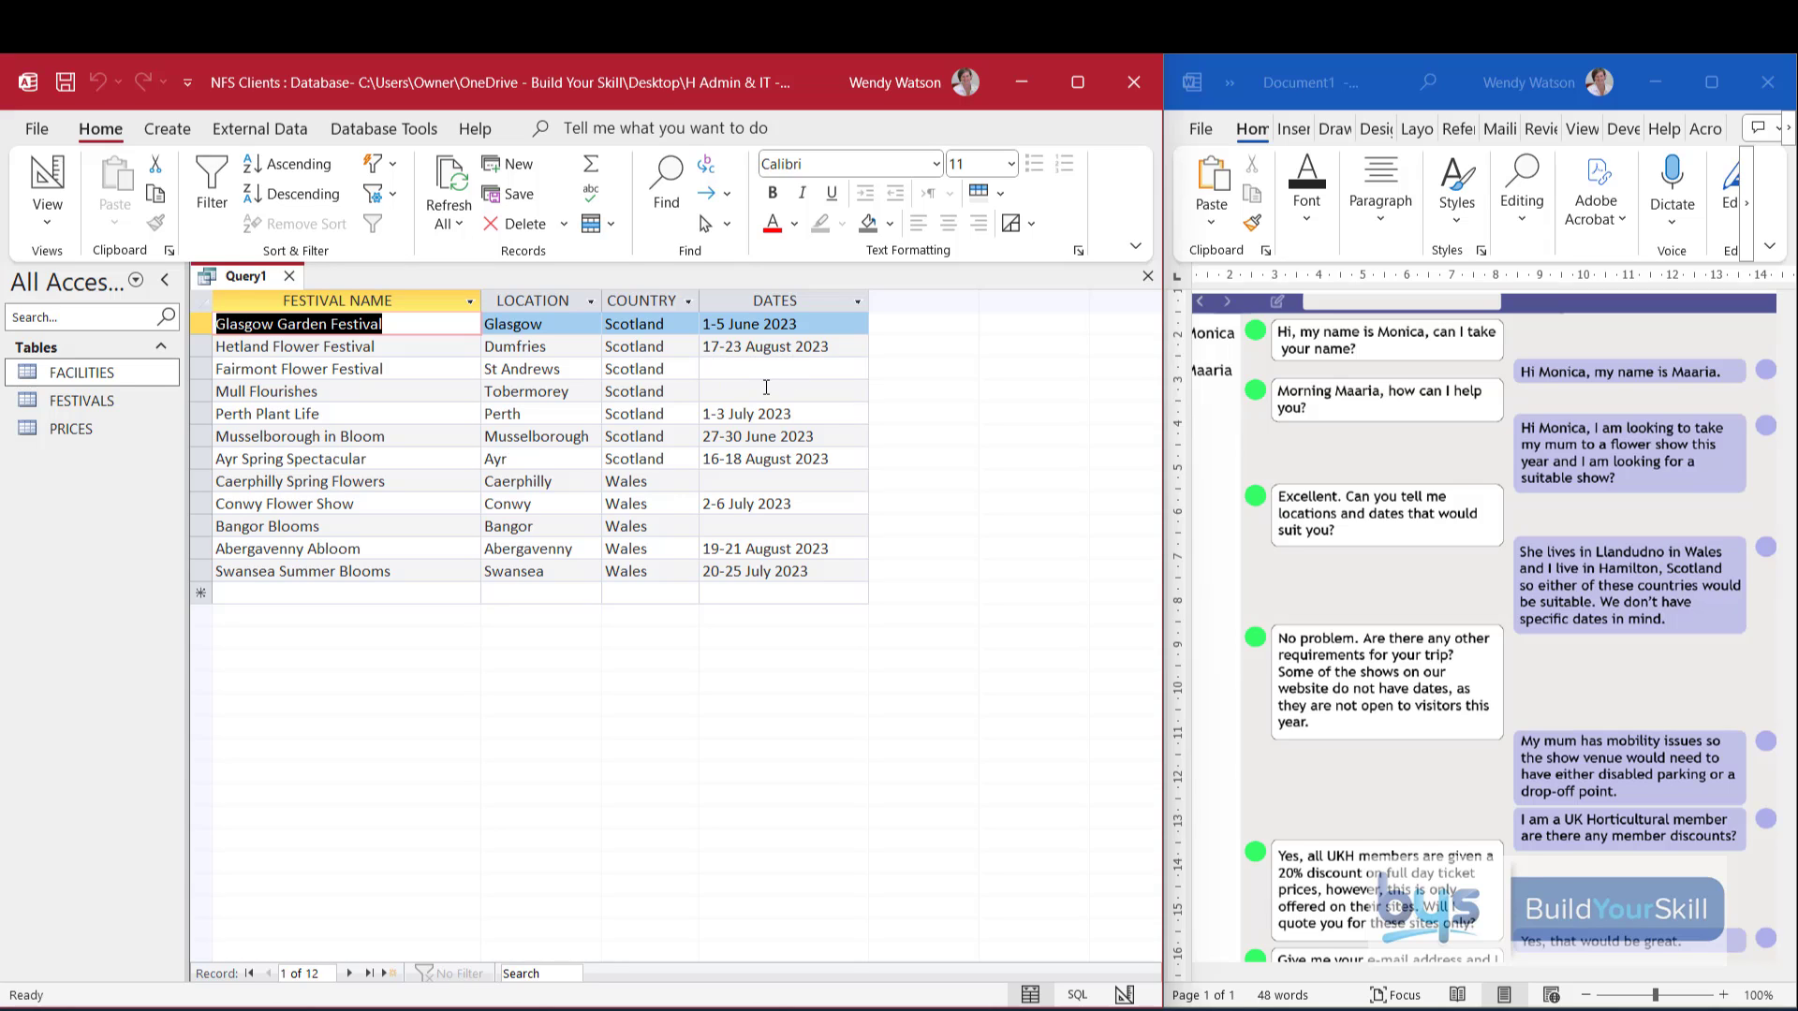
{"action": "left_click", "coordinate": [47, 218]}
{"action": "left_click", "coordinate": [121, 365]}
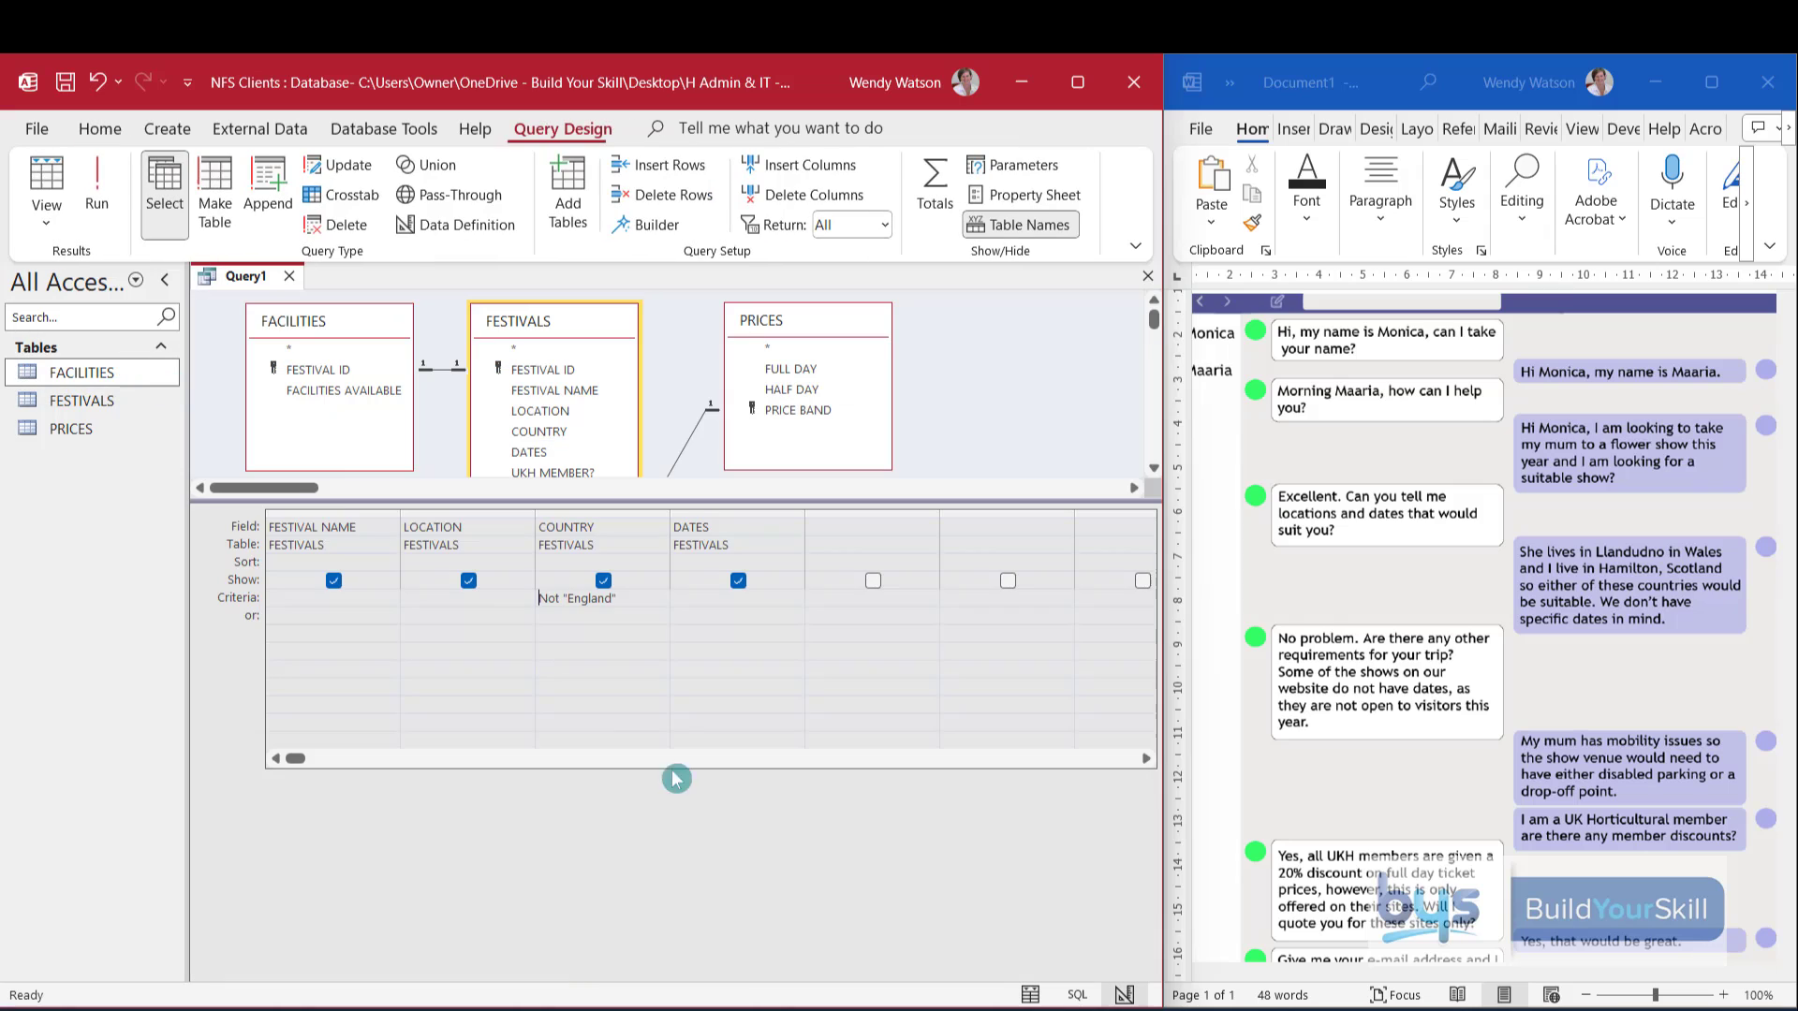
Set the DATES criterion to Not Null, run the query and return to Design view.
{"action": "left_click", "coordinate": [693, 599]}
{"action": "type", "text": "Not"}
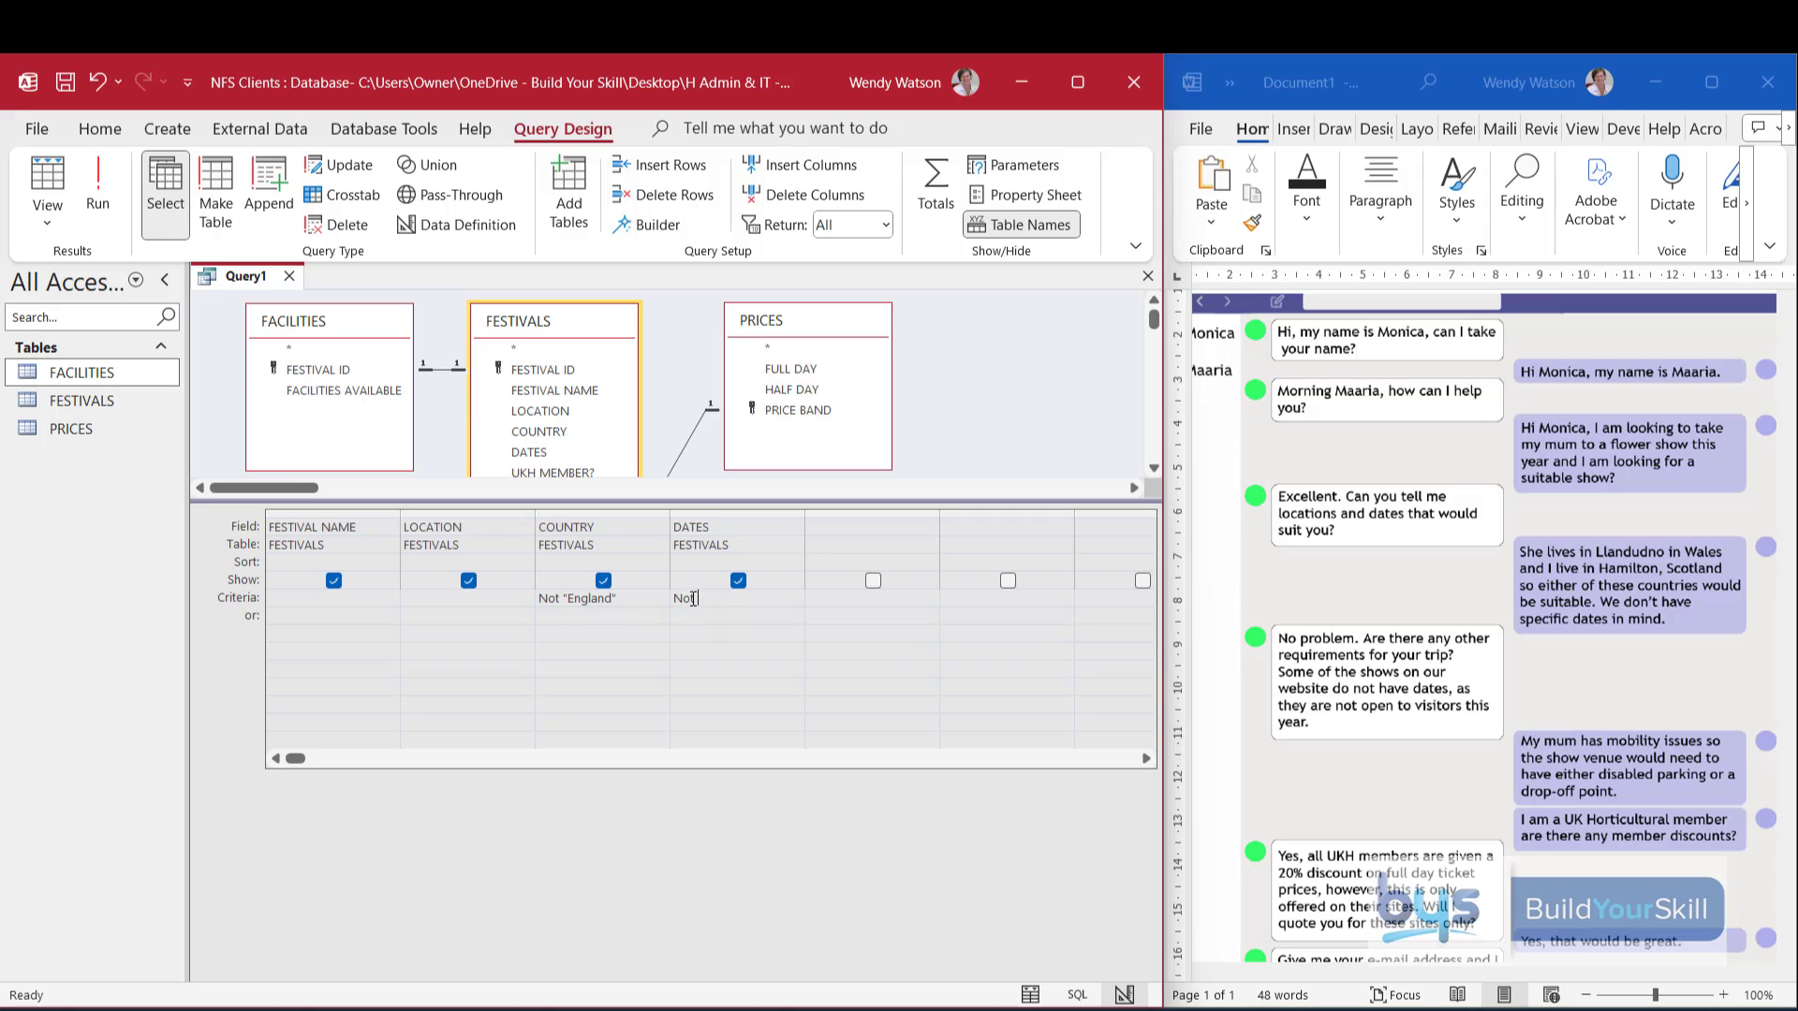
{"action": "key", "text": "Caps_Lock"}
{"action": "key", "text": "Caps_Lock"}
{"action": "type", "text": "n"}
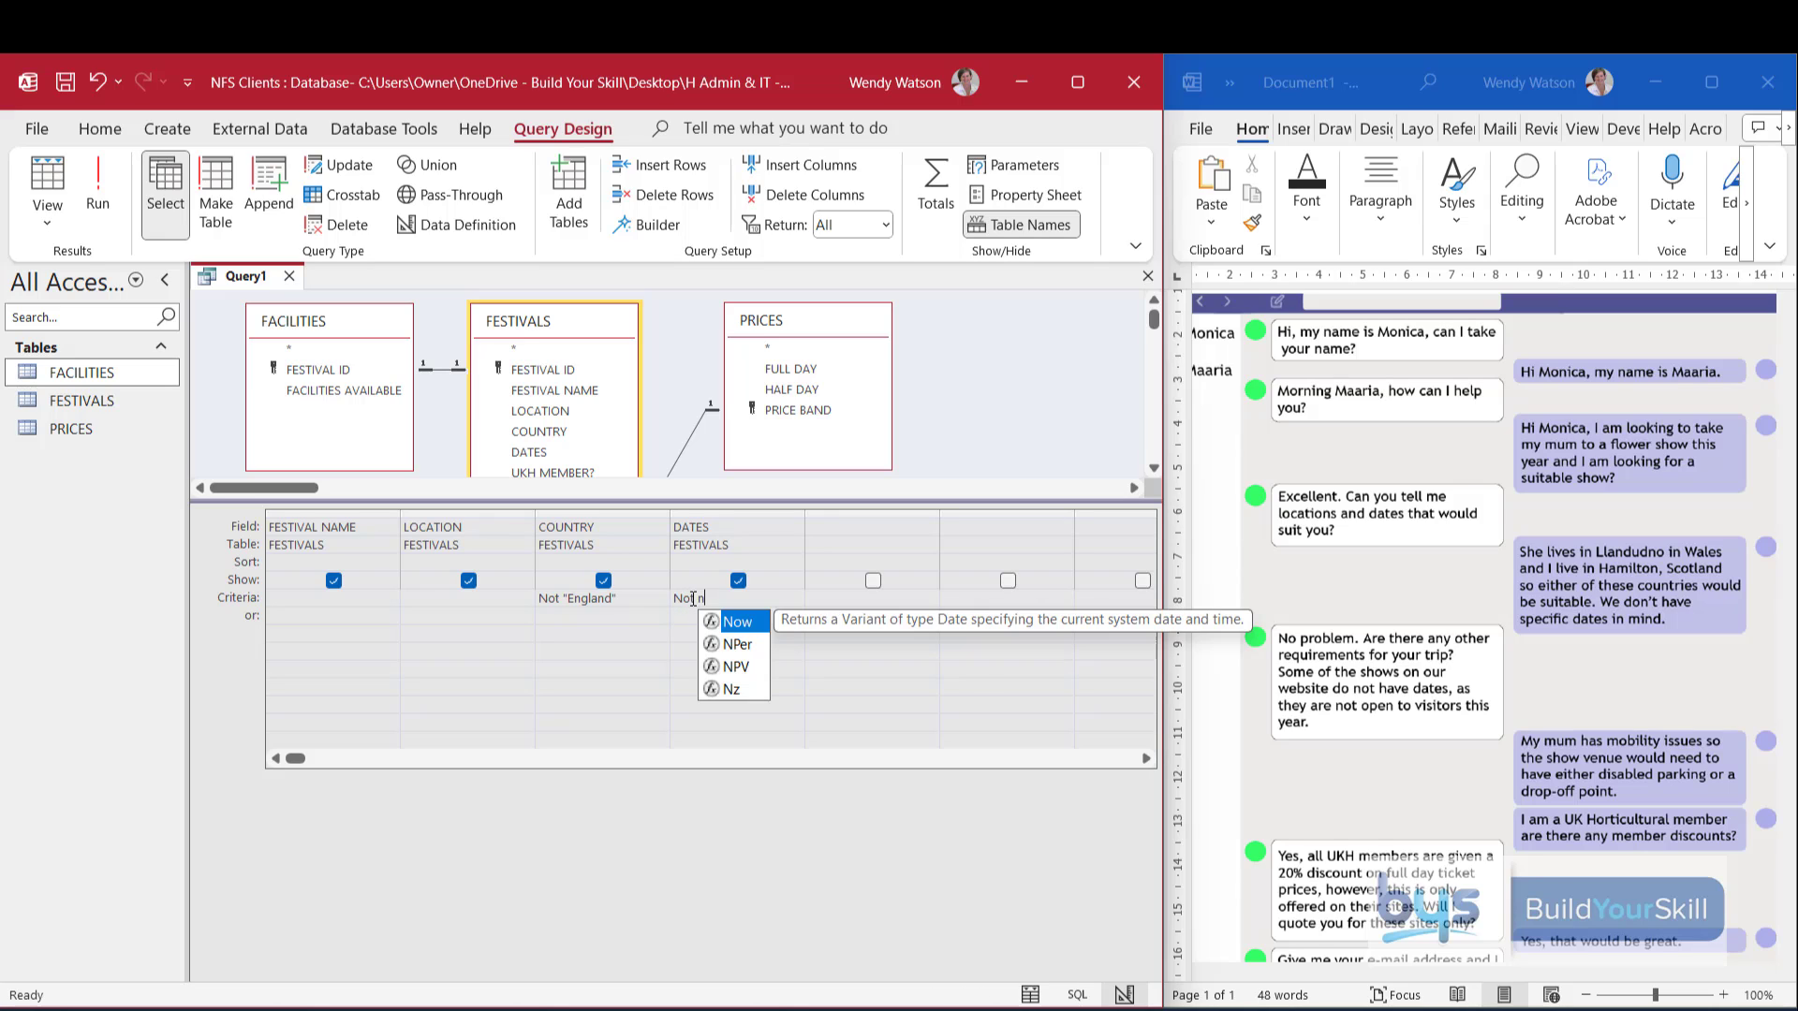
{"action": "key", "text": "BackSpace"}
{"action": "type", "text": "Nu"}
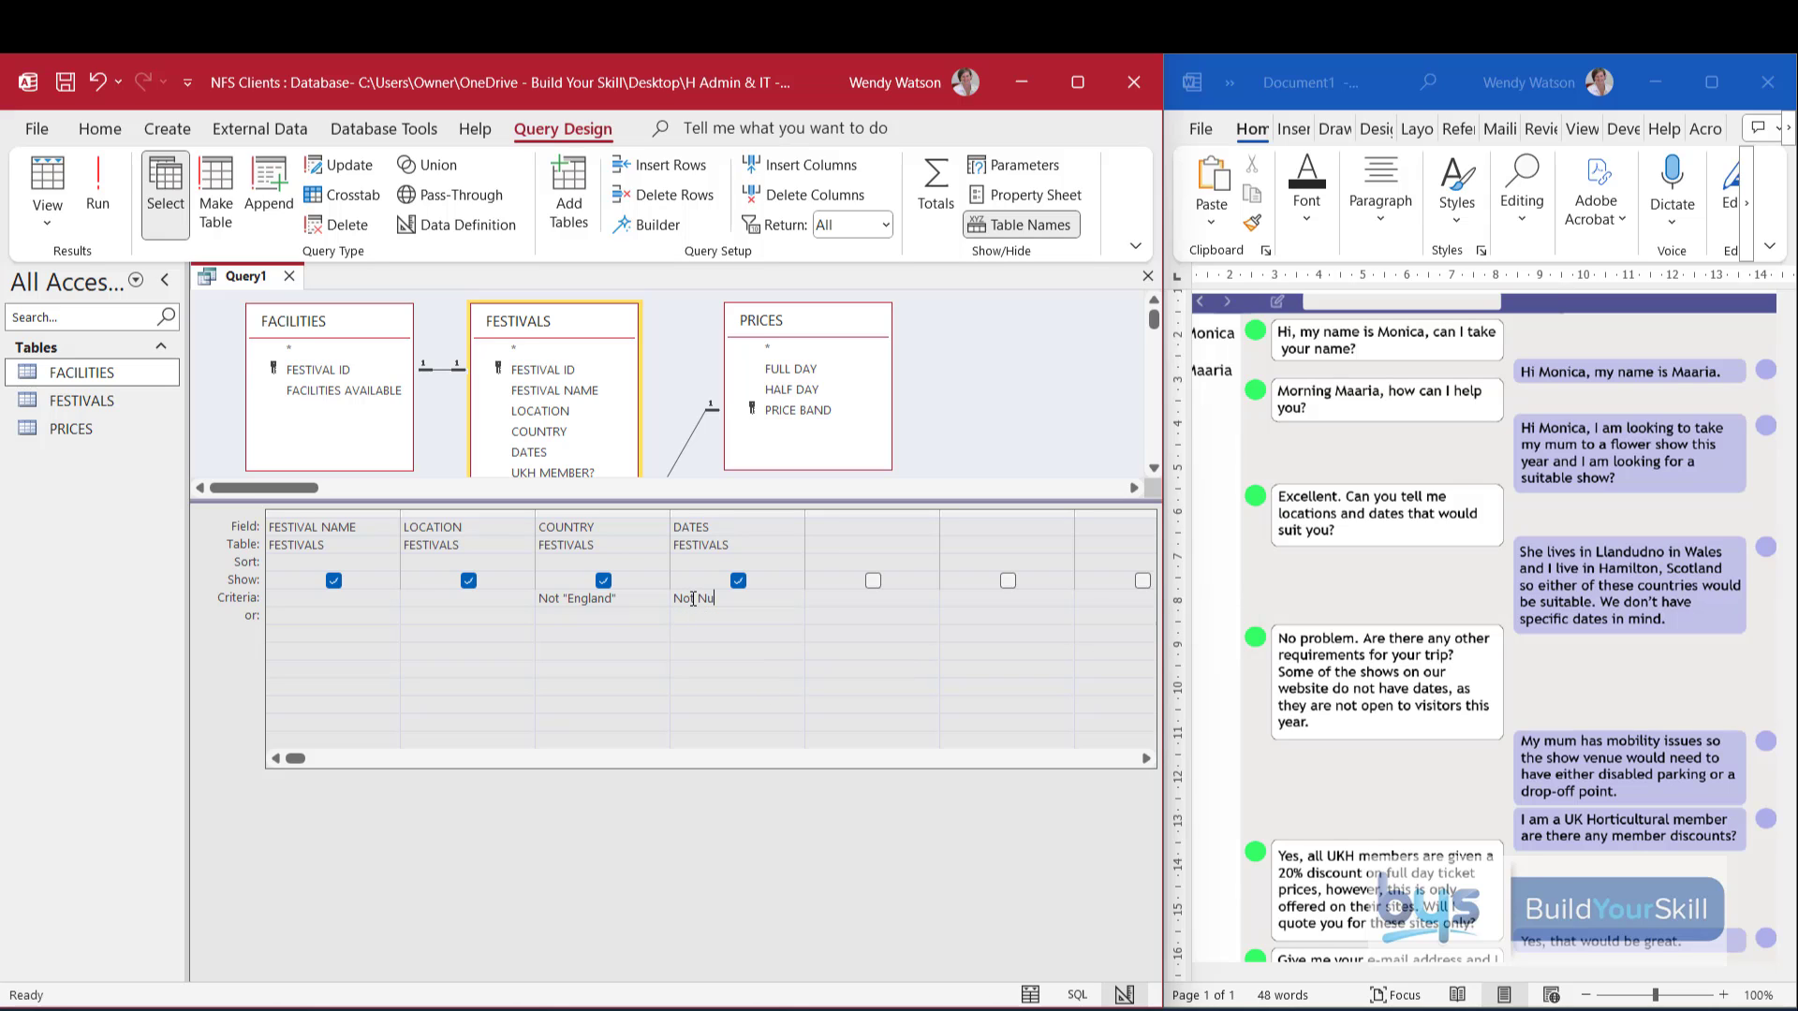
{"action": "type", "text": "ll"}
{"action": "left_click", "coordinate": [105, 201]}
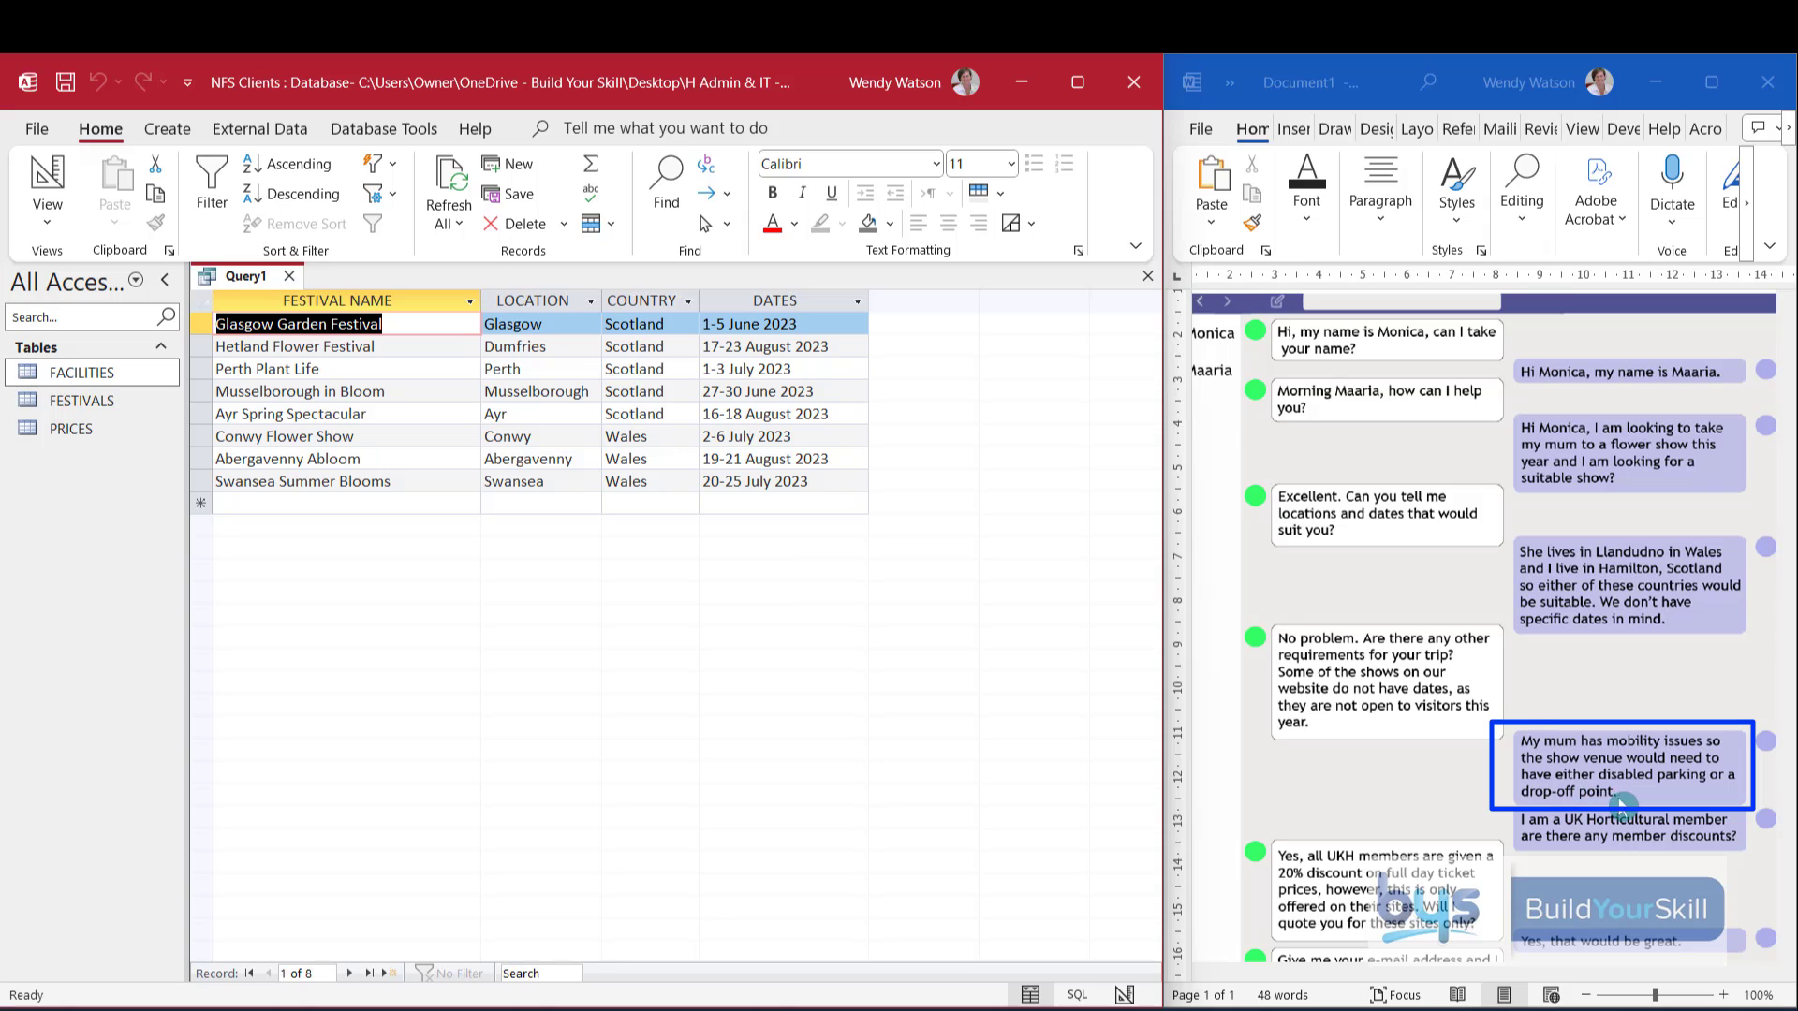
{"action": "left_click", "coordinate": [47, 218]}
{"action": "left_click", "coordinate": [123, 370]}
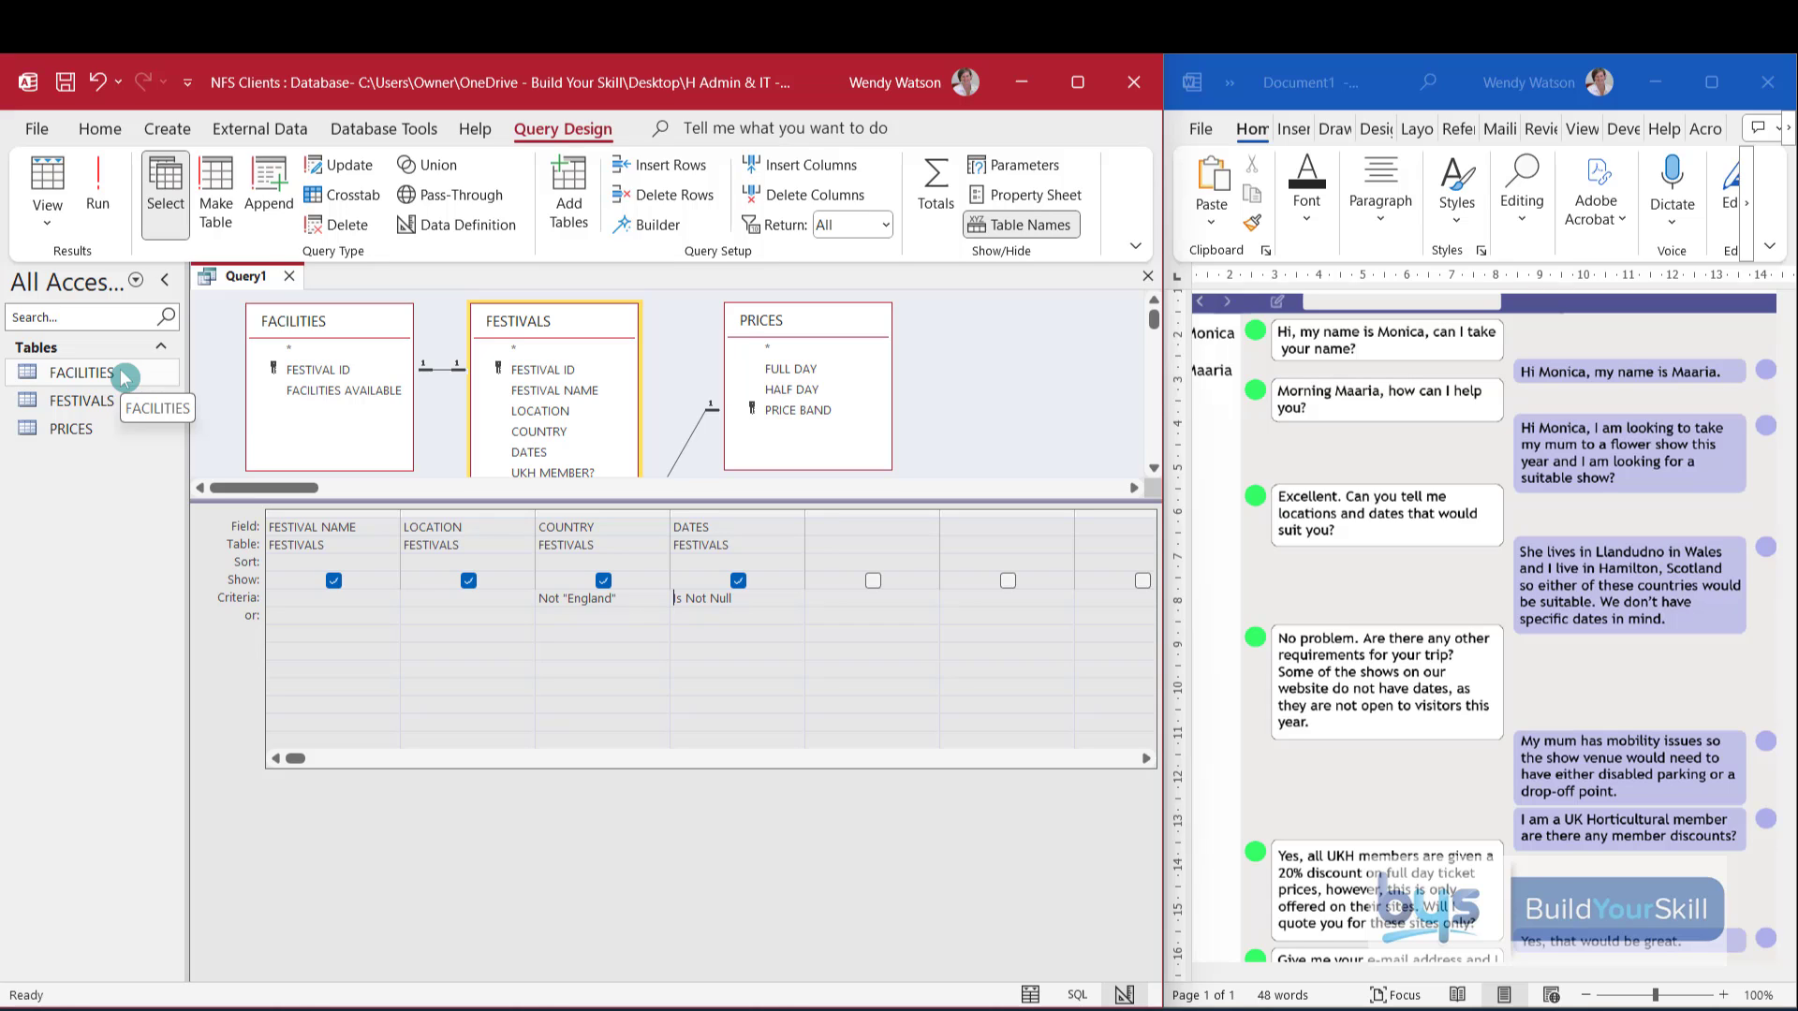
Add the FACILITIES AVAILABLE field to the query, run it to review each festival's facilities, and return to Design view.
{"action": "double_click", "coordinate": [334, 400]}
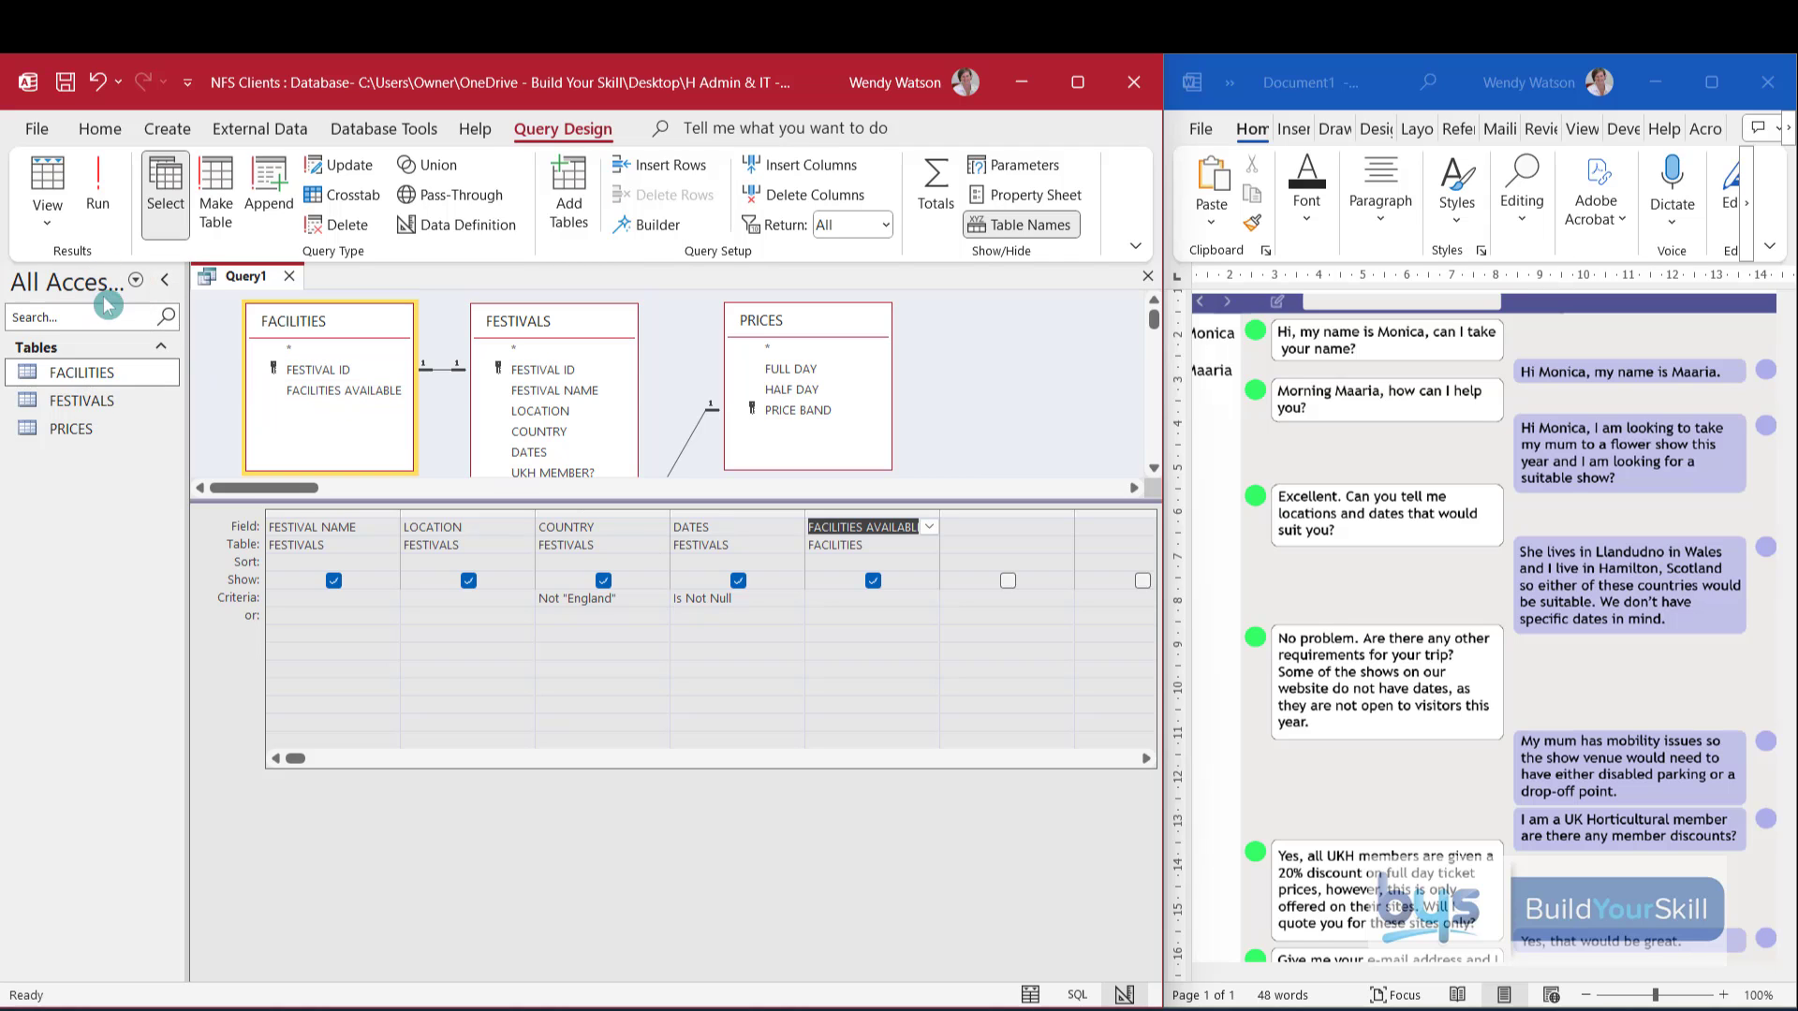
{"action": "left_click", "coordinate": [98, 187]}
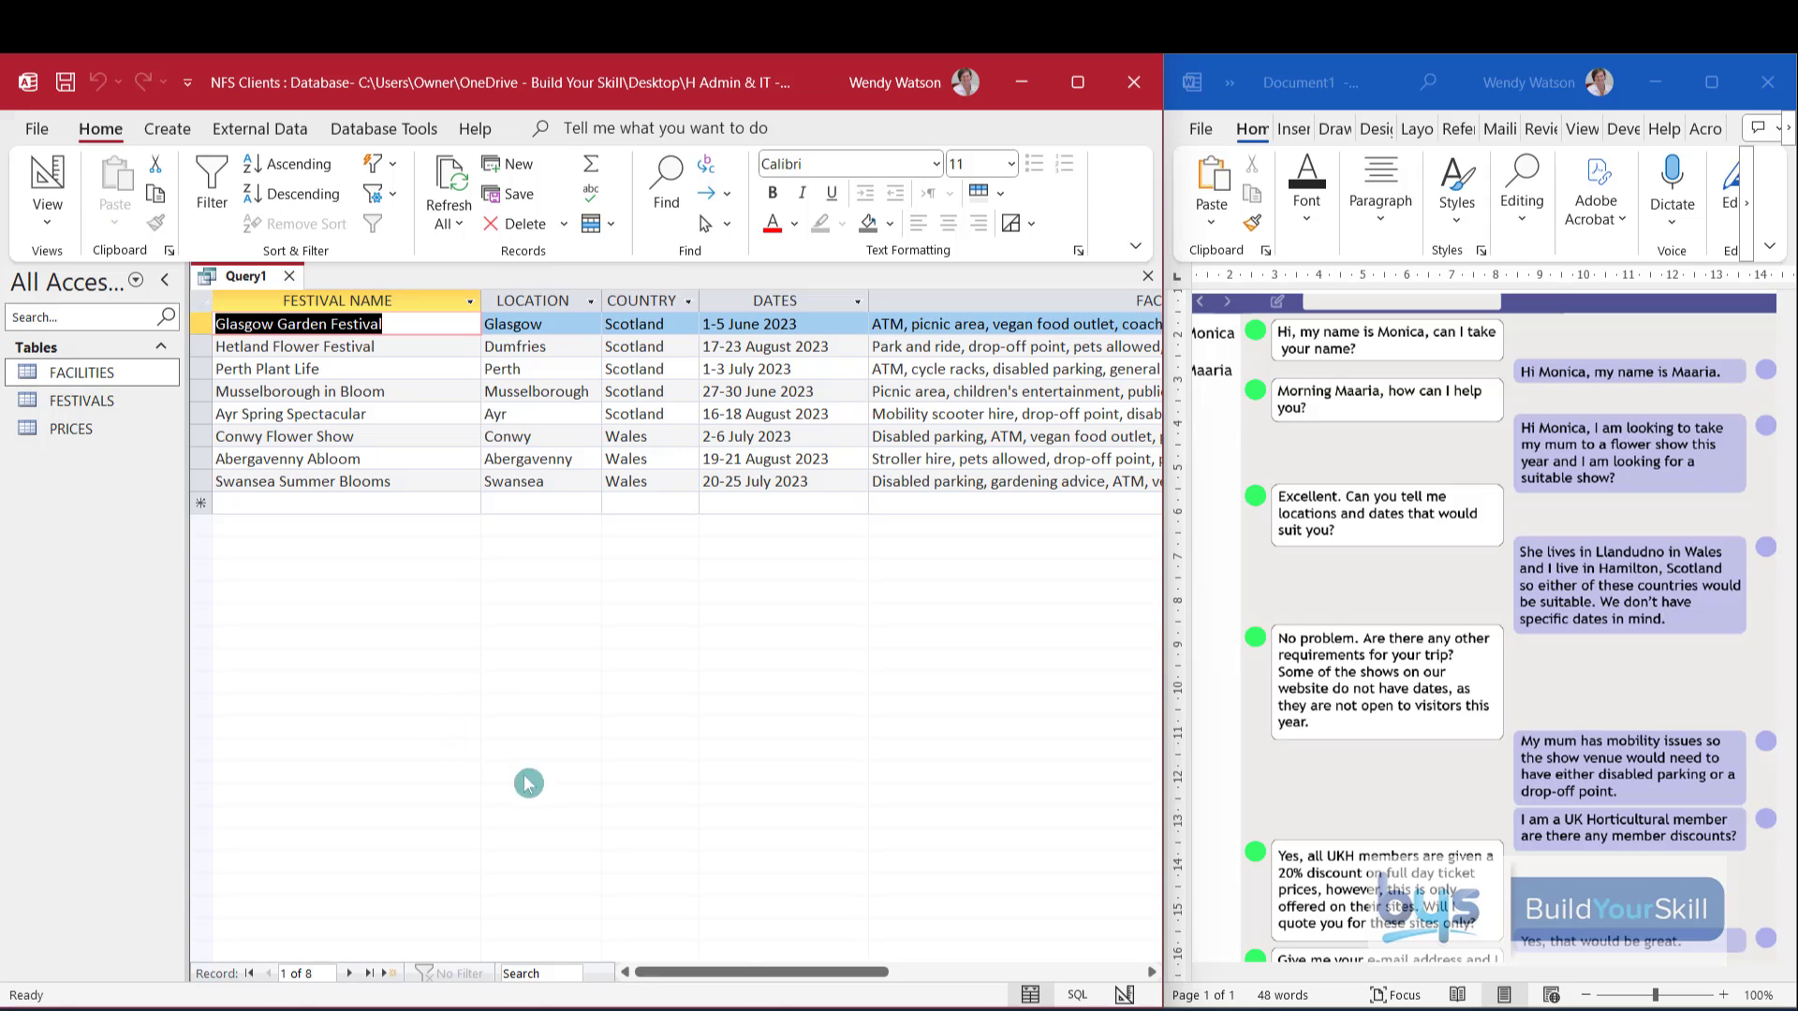
{"action": "left_click_drag", "start_coordinate": [734, 972], "coordinate": [824, 981]}
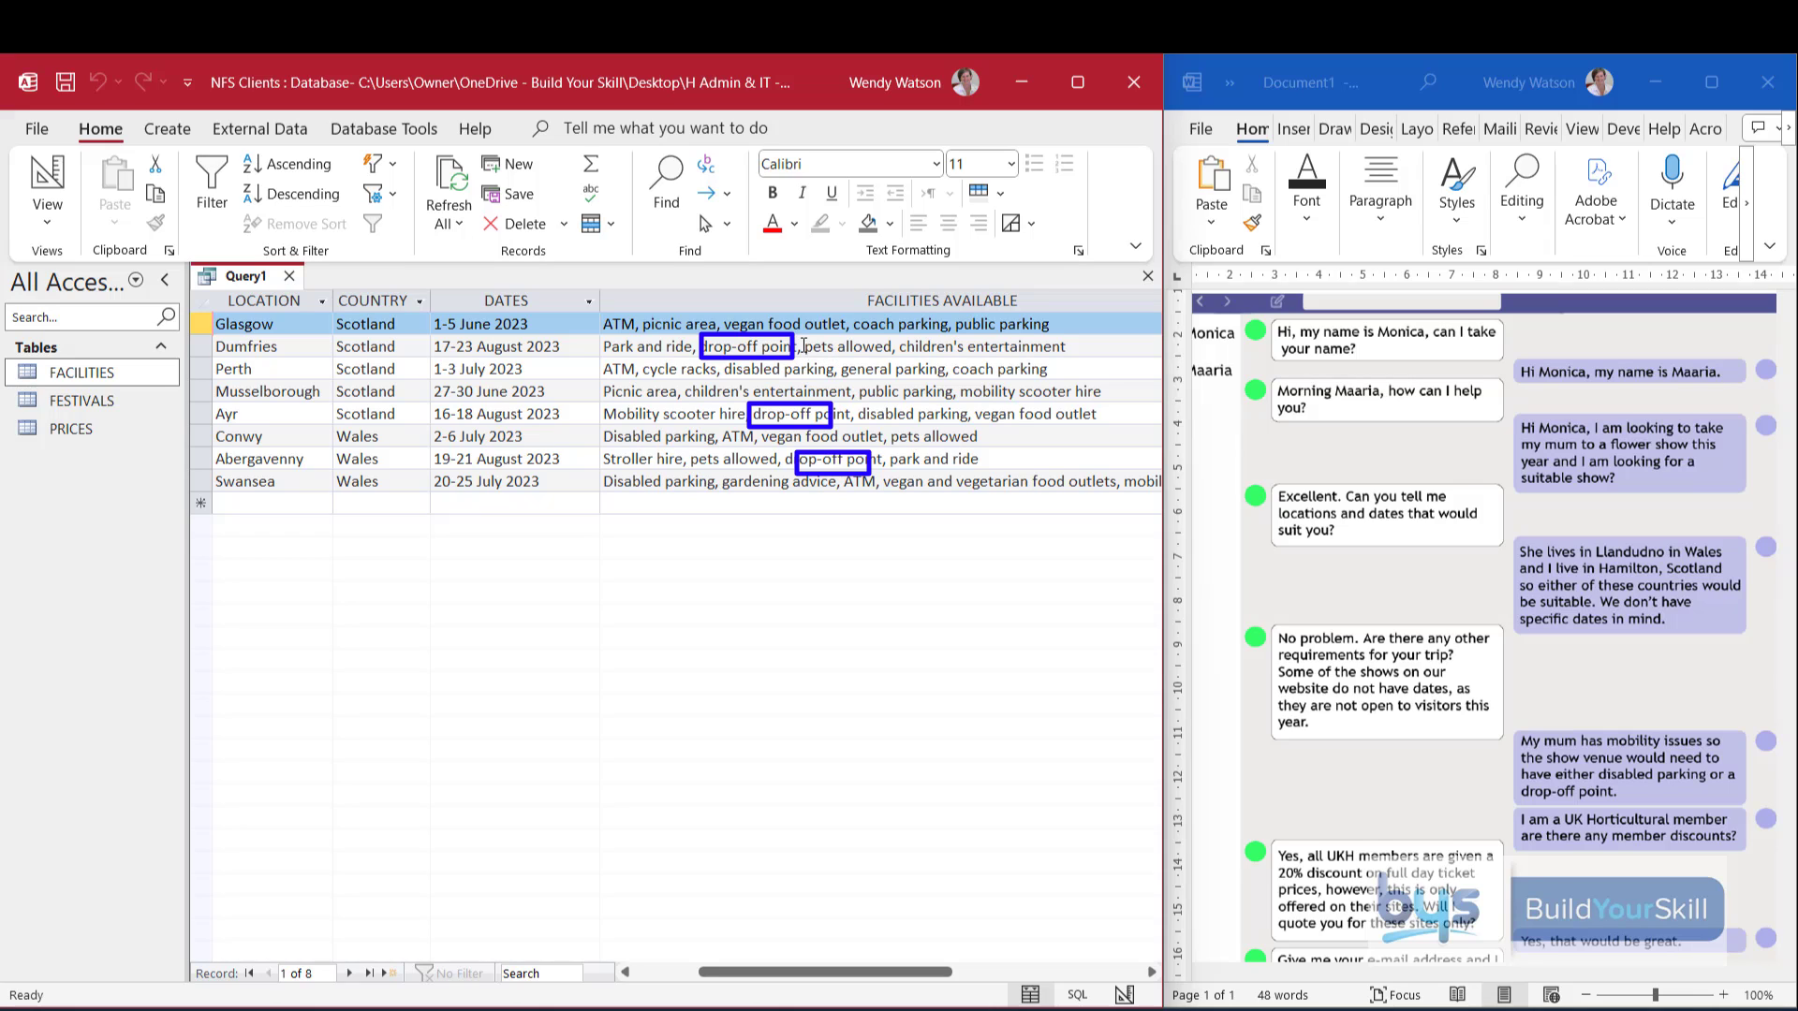
{"action": "left_click", "coordinate": [44, 230]}
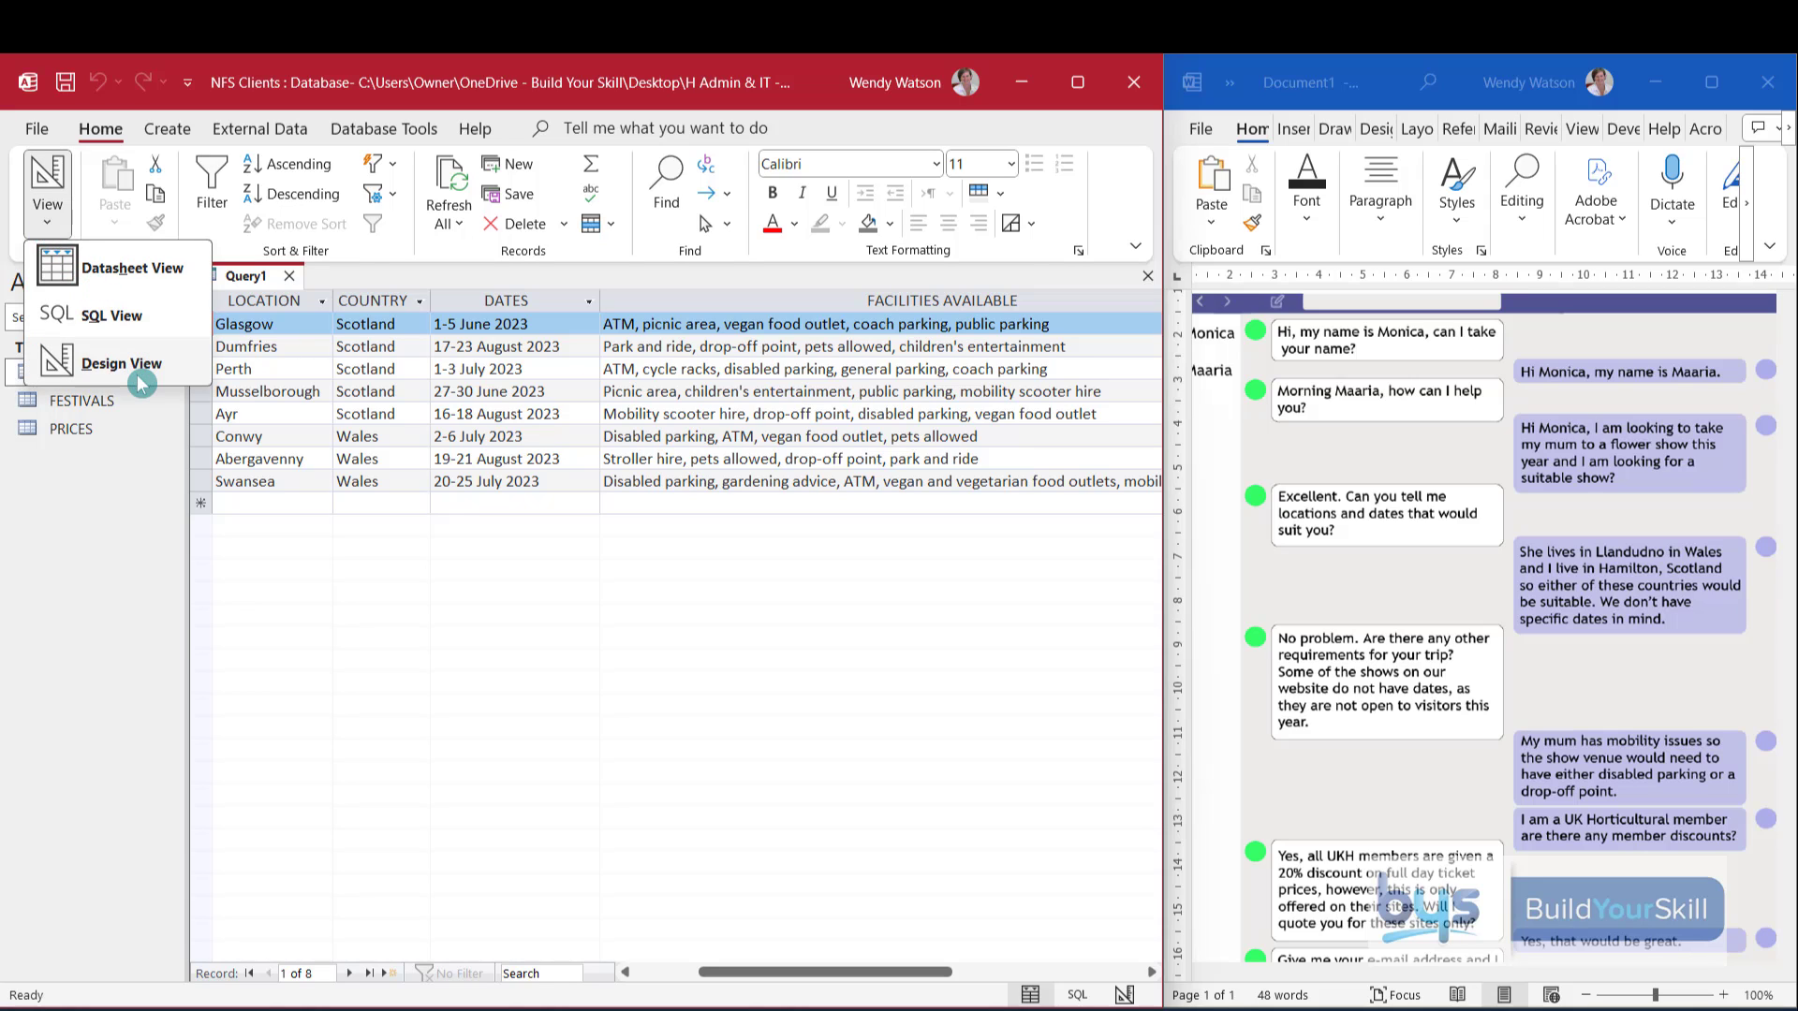
{"action": "left_click", "coordinate": [136, 370]}
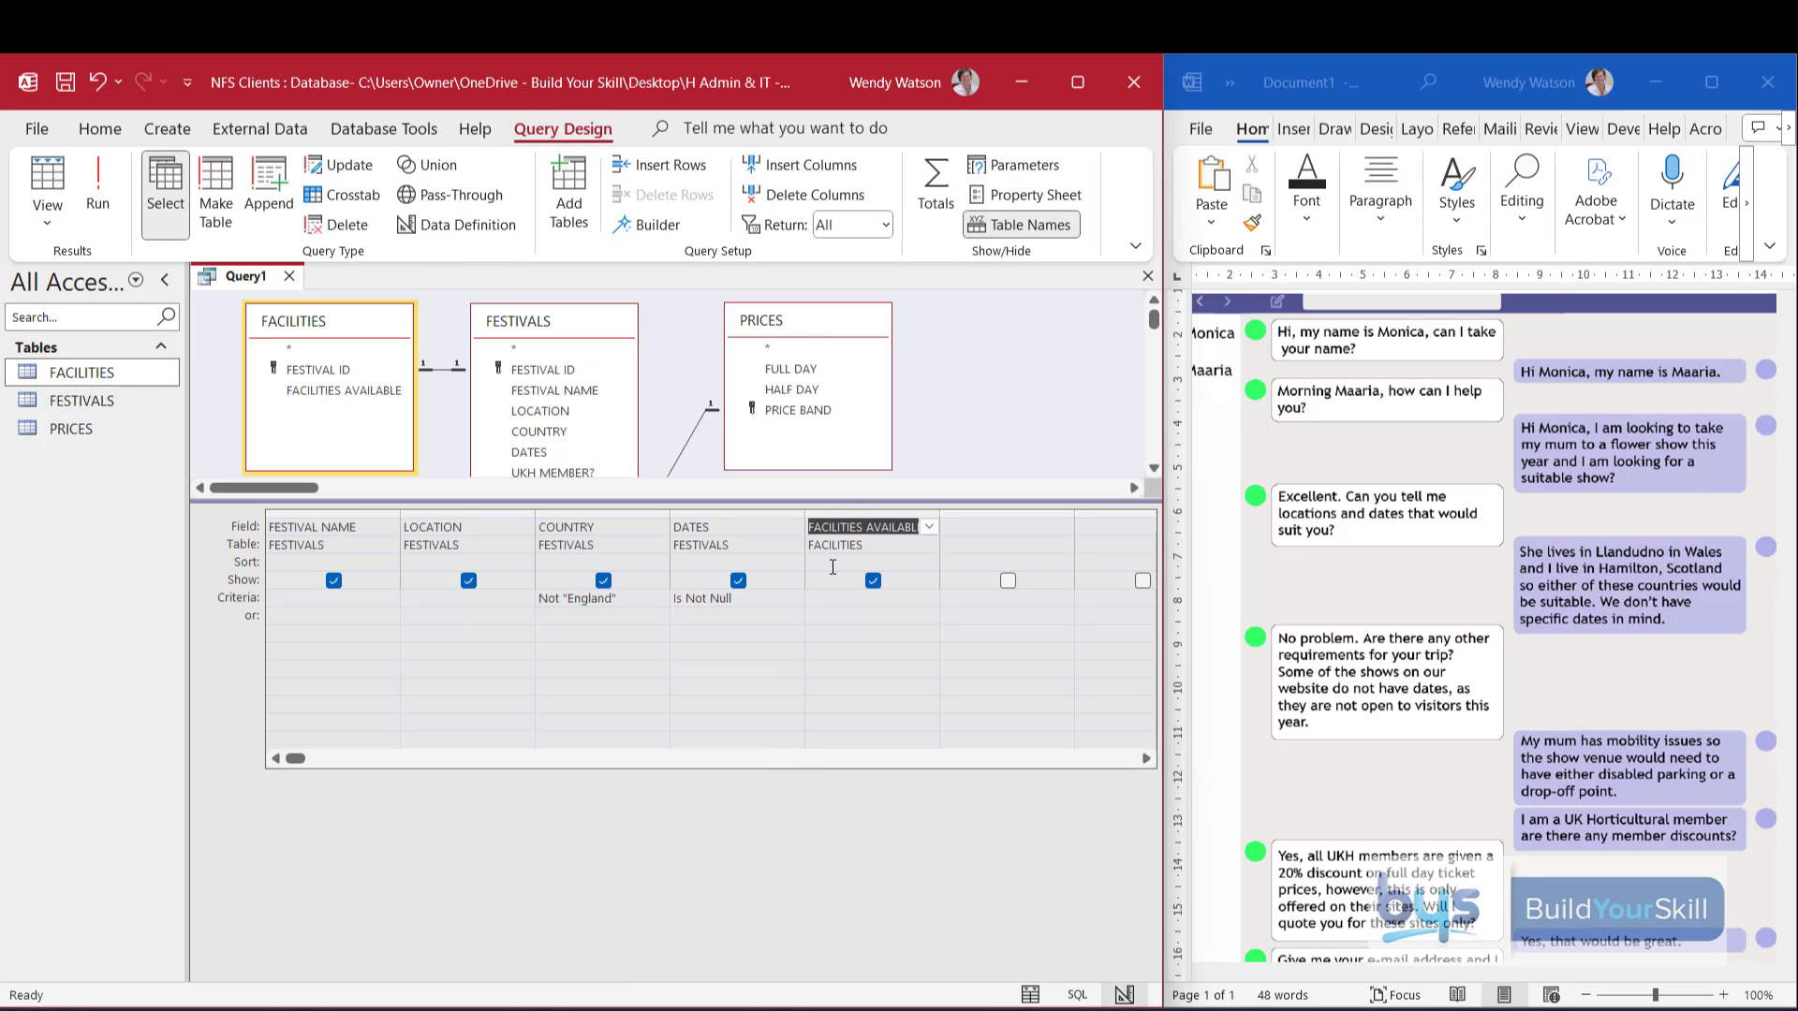
Set the FACILITIES AVAILABLE criterion to *disabled* OR *drop-off*.
{"action": "left_click", "coordinate": [831, 599]}
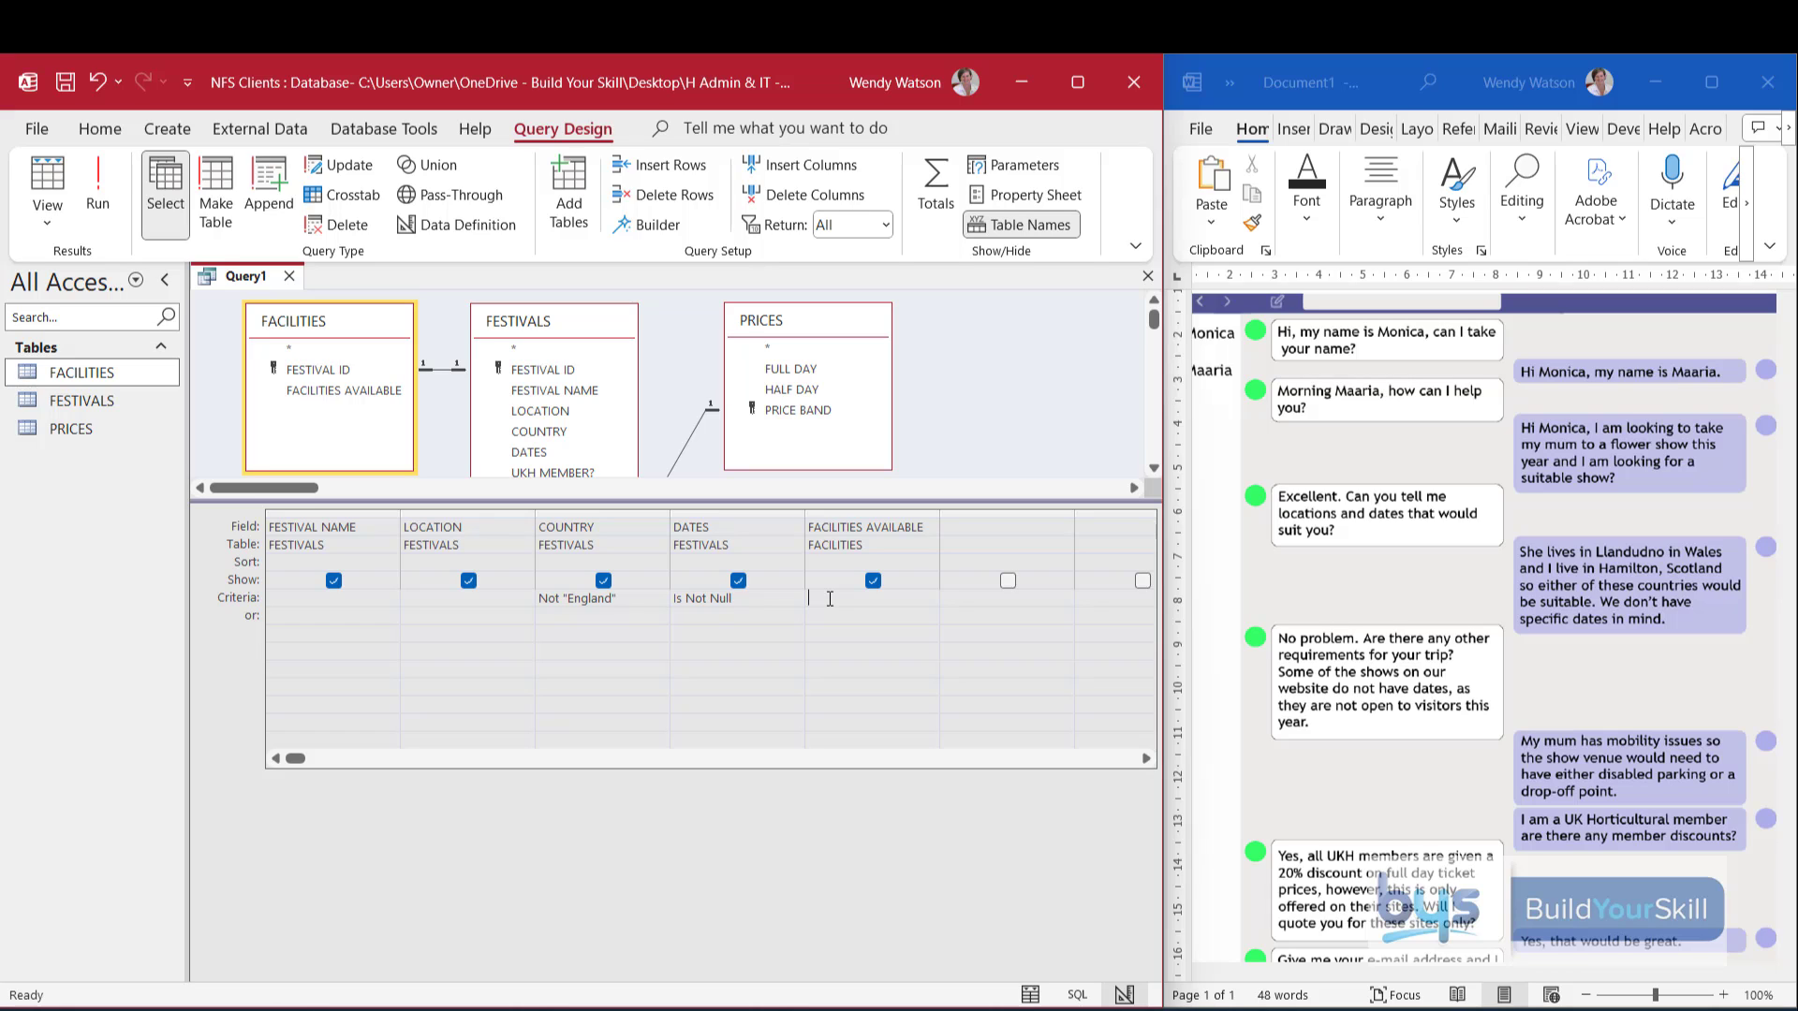
{"action": "type", "text": "\""}
{"action": "type", "text": "dis"}
{"action": "type", "text": "ab"}
{"action": "type", "text": "le"}
{"action": "type", "text": "d"}
{"action": "type", "text": "*"}
{"action": "type", "text": " OR"}
{"action": "type", "text": " *"}
{"action": "type", "text": "drop"}
{"action": "type", "text": "-"}
{"action": "type", "text": "o"}
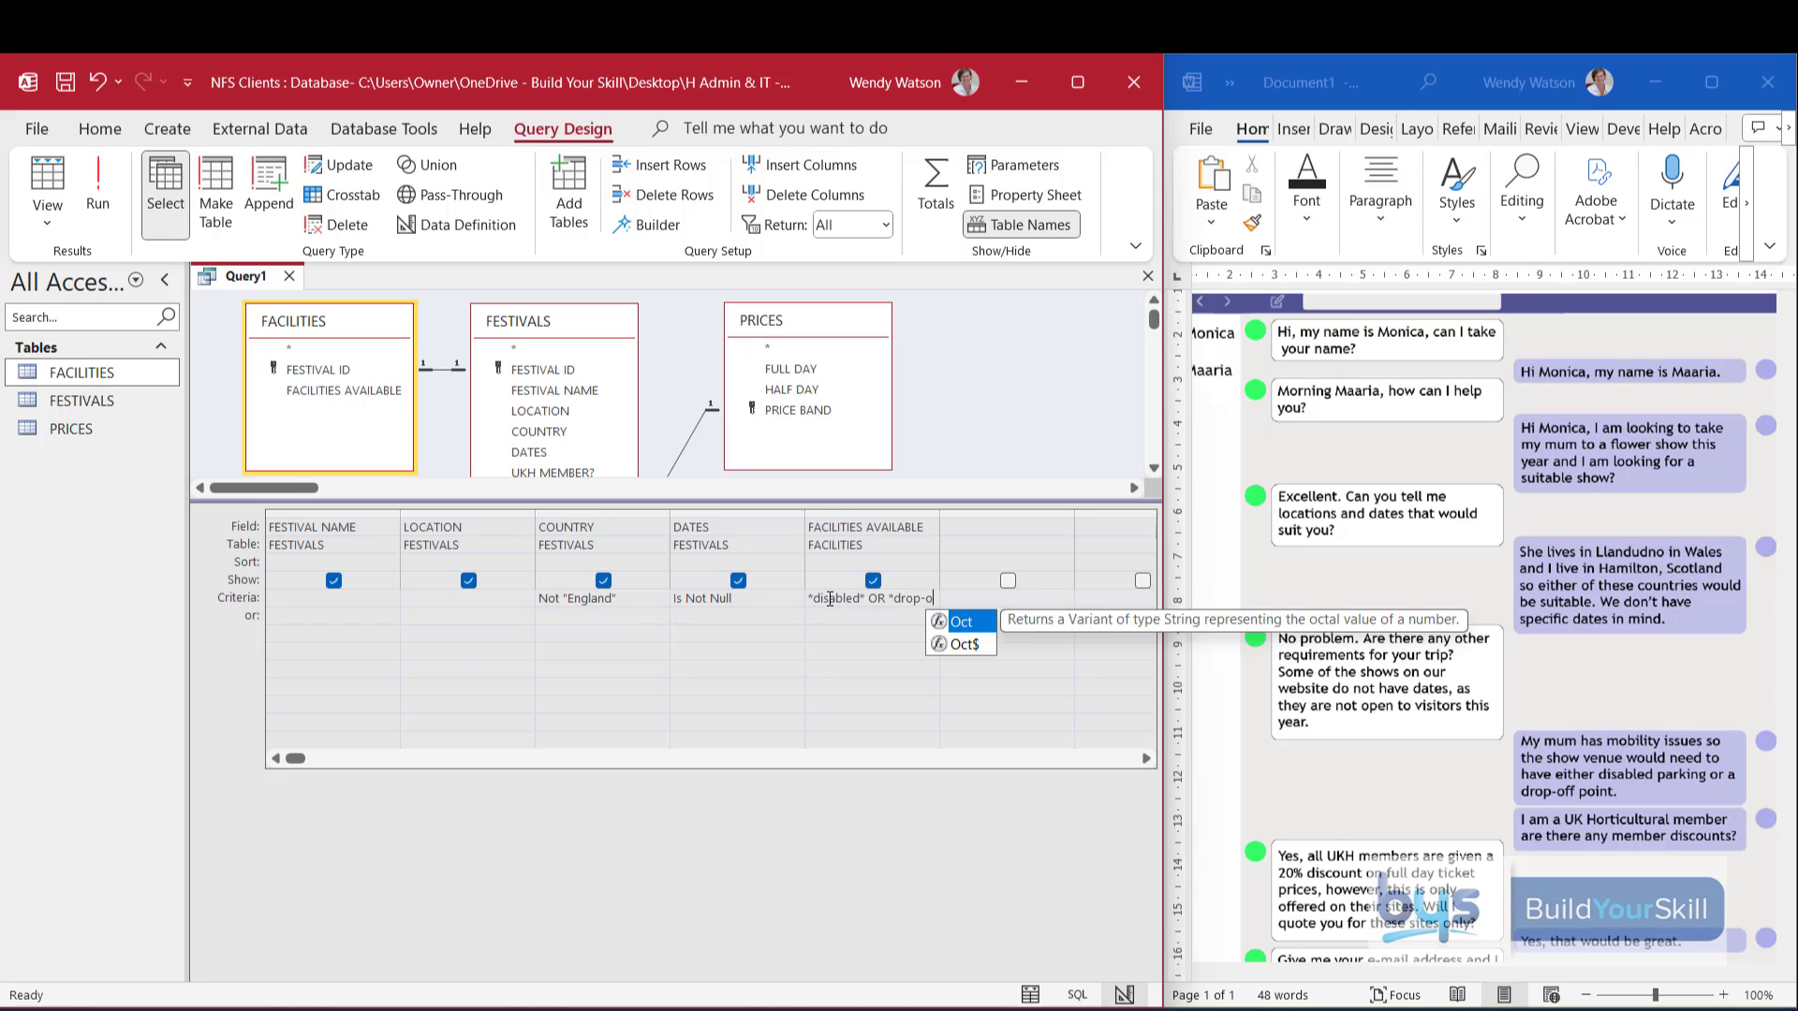
{"action": "type", "text": "ff"}
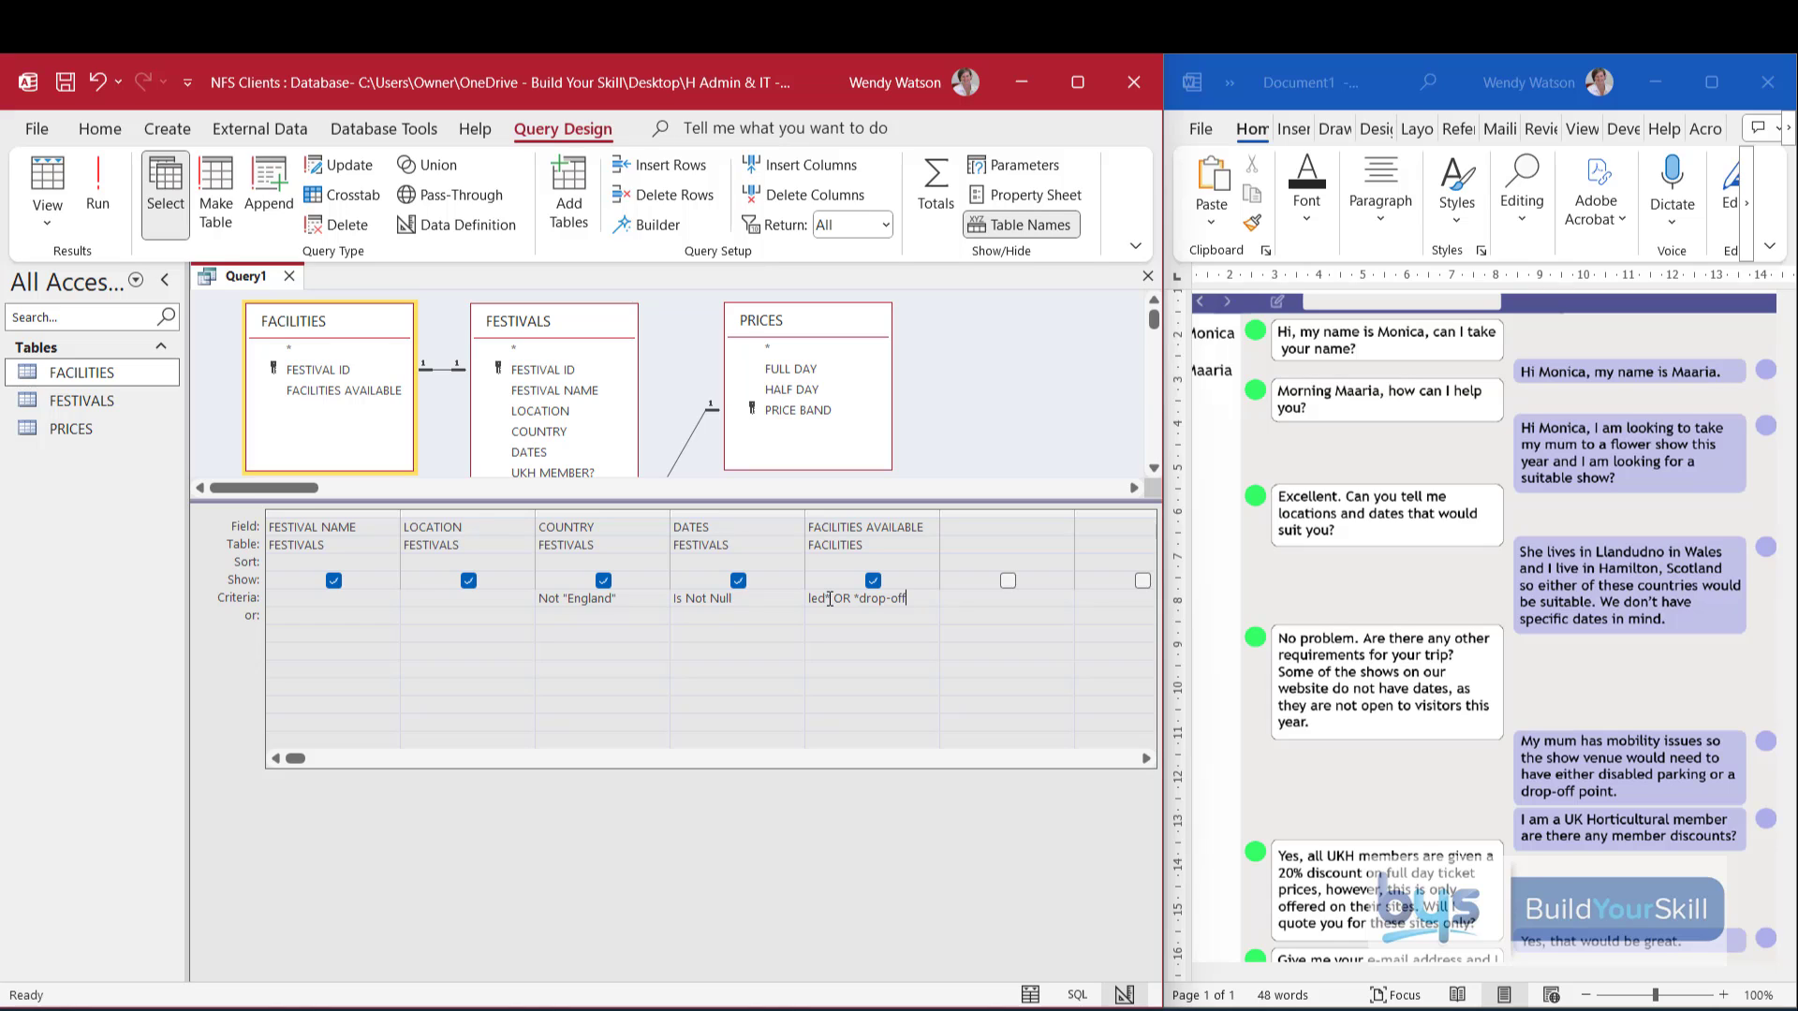
{"action": "type", "text": "*"}
Run the query to check the facilities of the listed festivals, and return to Design view.
{"action": "left_click", "coordinate": [97, 188]}
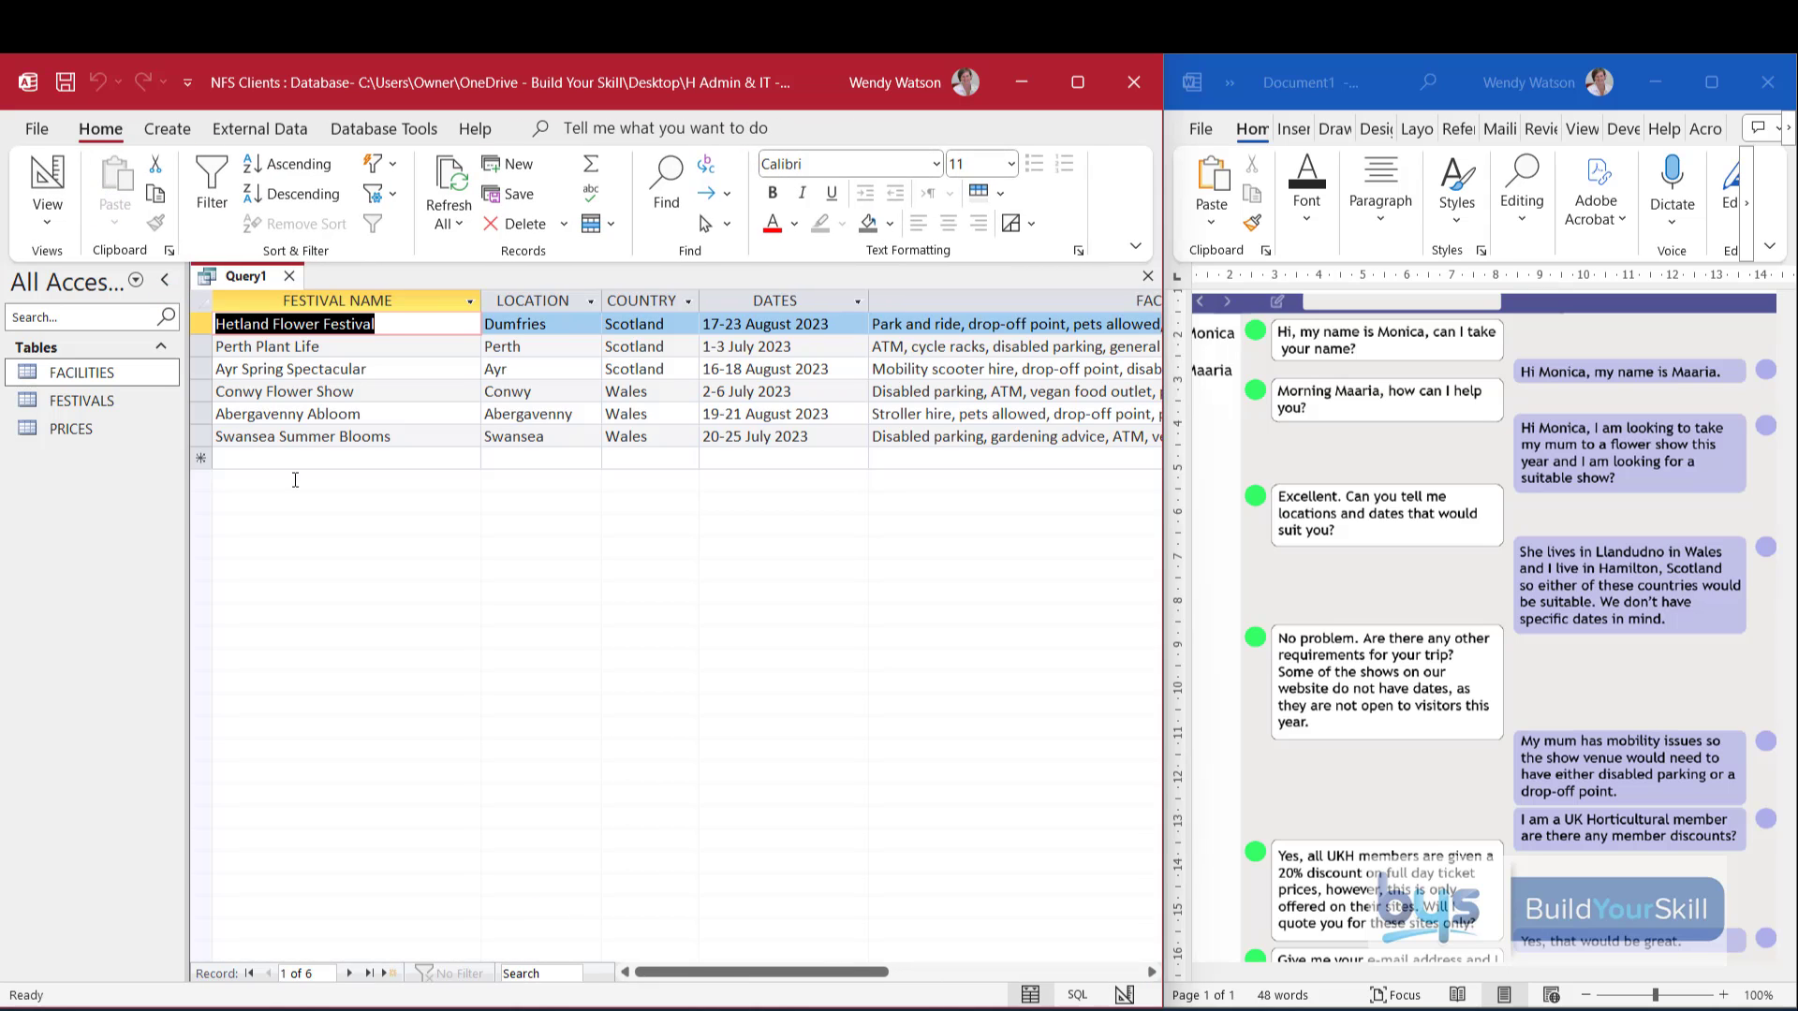
{"action": "left_click_drag", "start_coordinate": [703, 972], "coordinate": [766, 974]}
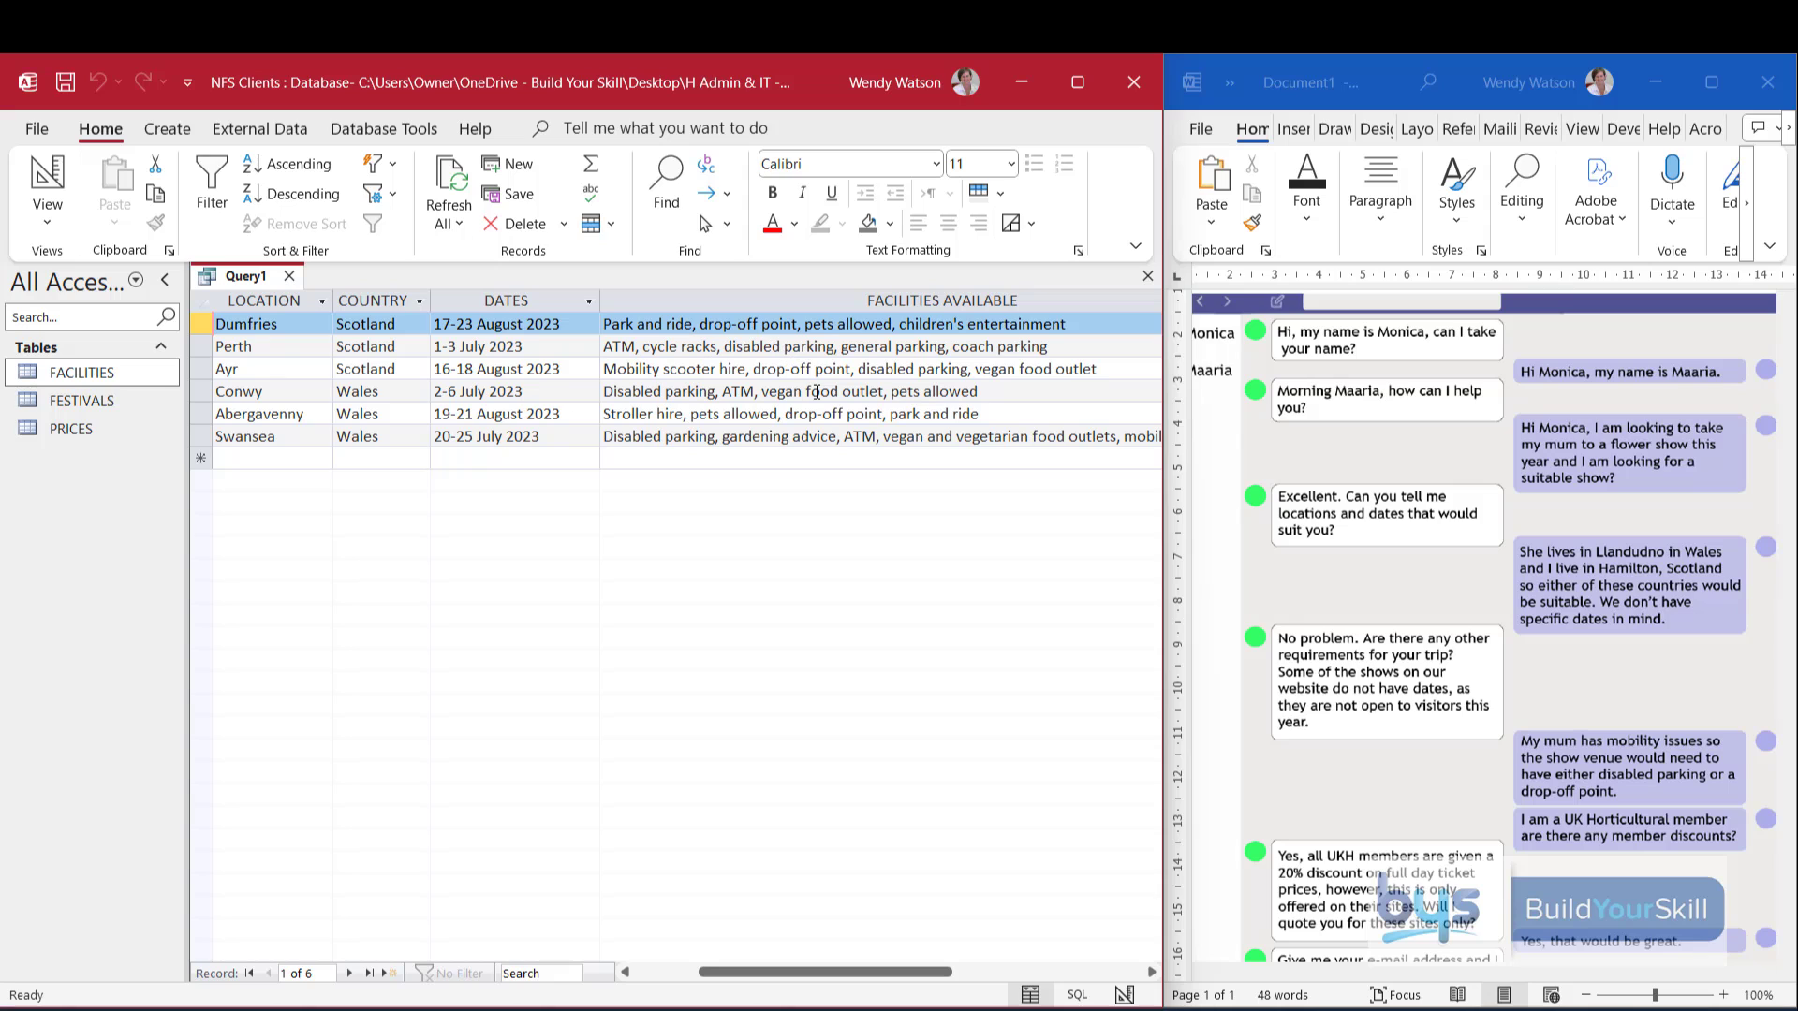
{"action": "left_click_drag", "start_coordinate": [787, 974], "coordinate": [725, 974]}
{"action": "left_click", "coordinate": [19, 377]}
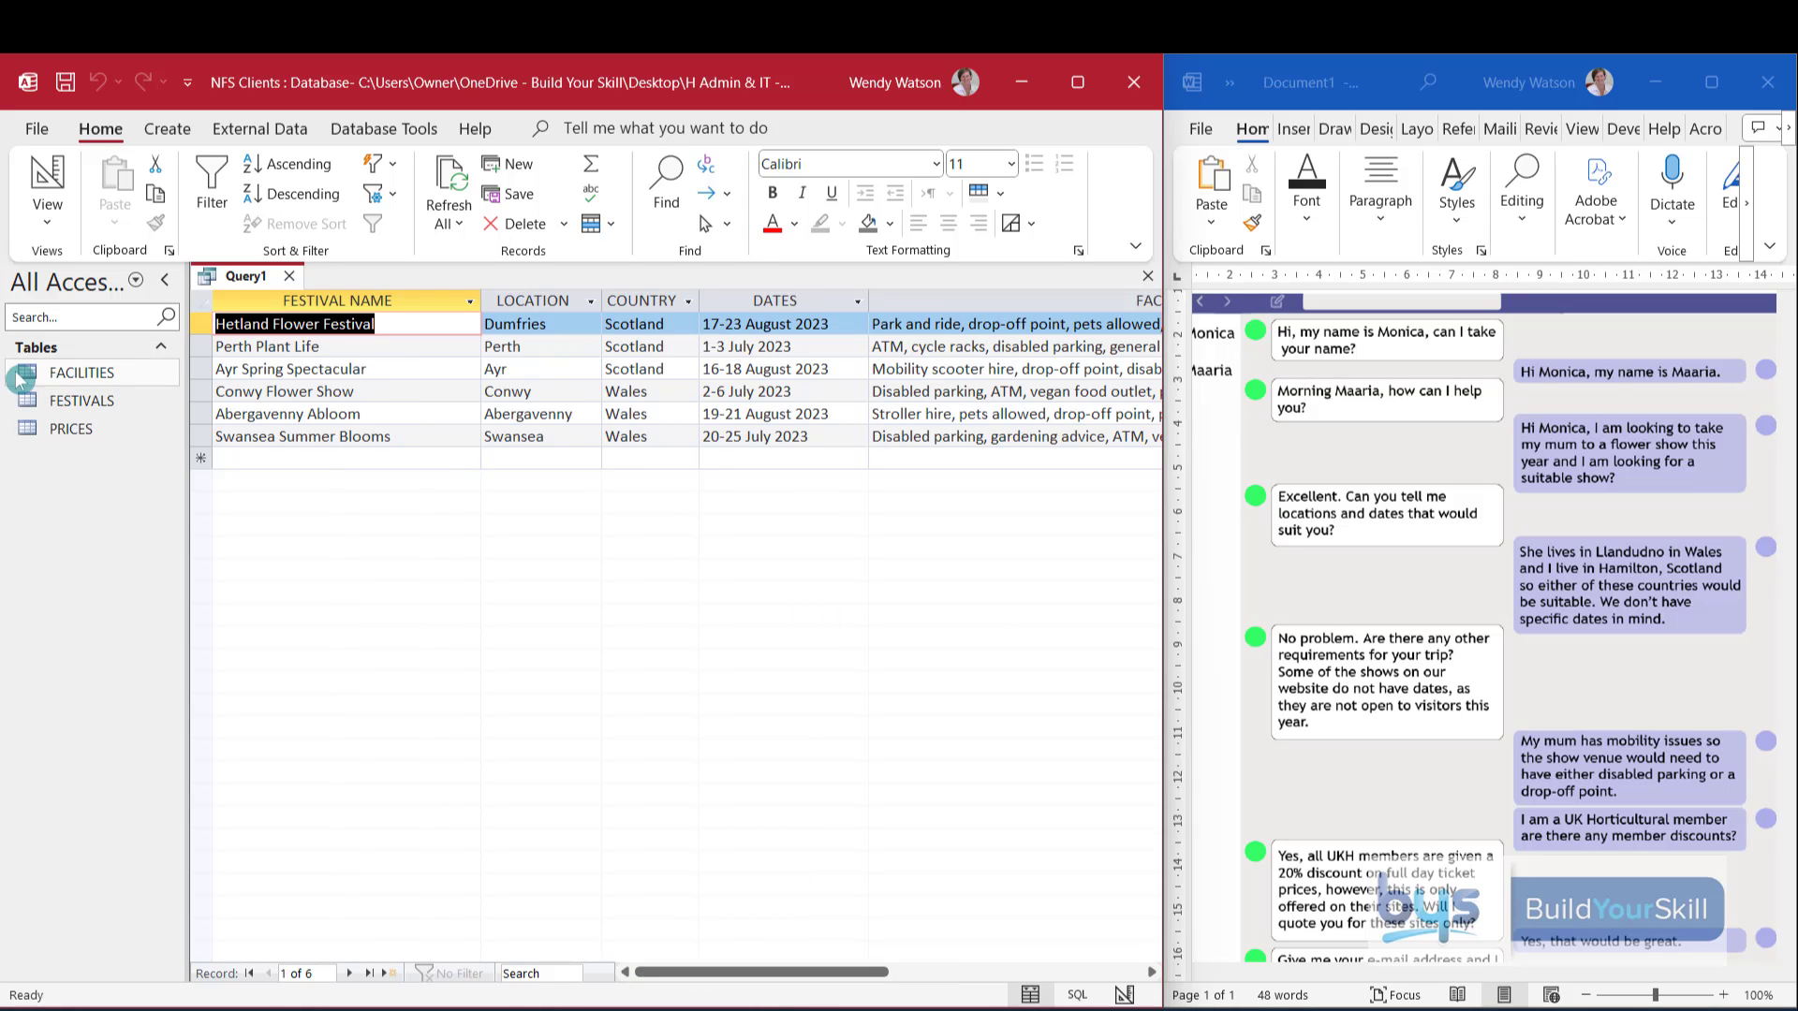
{"action": "left_click", "coordinate": [47, 215]}
{"action": "left_click", "coordinate": [94, 353]}
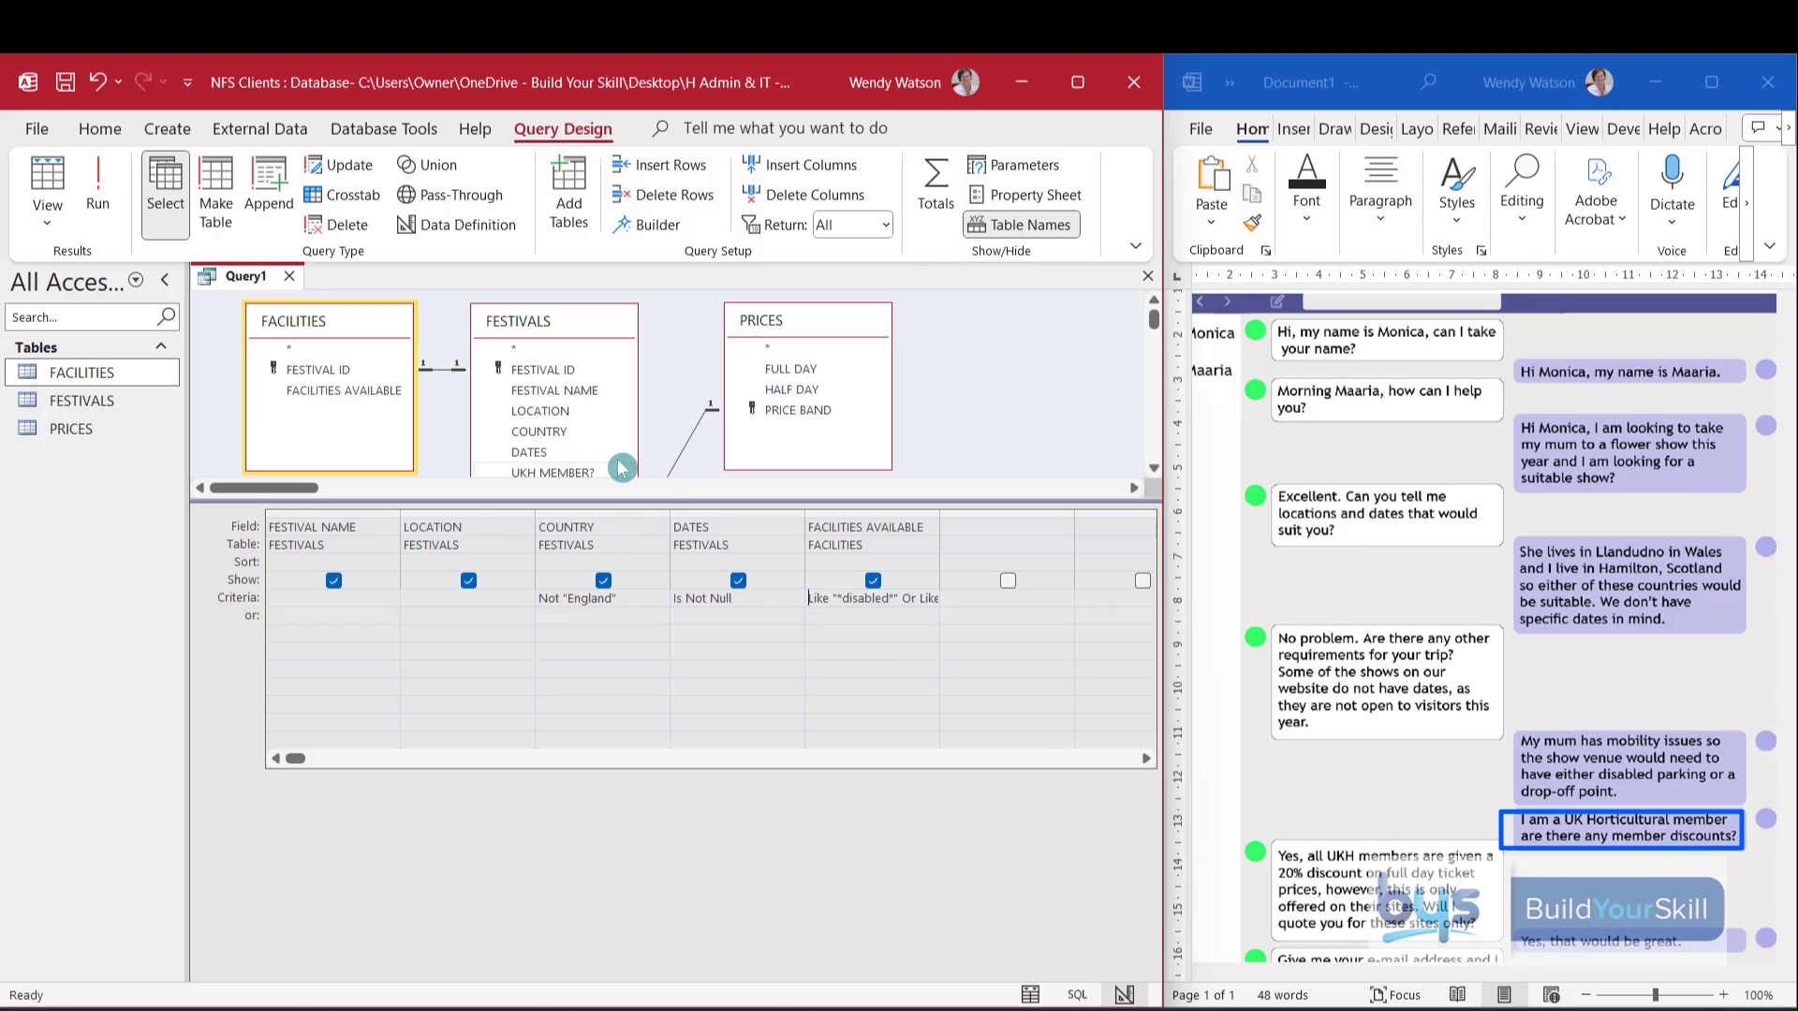
Add the UKH MEMBER? field from FESTIVALS, run the query to view its values, and return to Design view.
{"action": "double_click", "coordinate": [570, 474]}
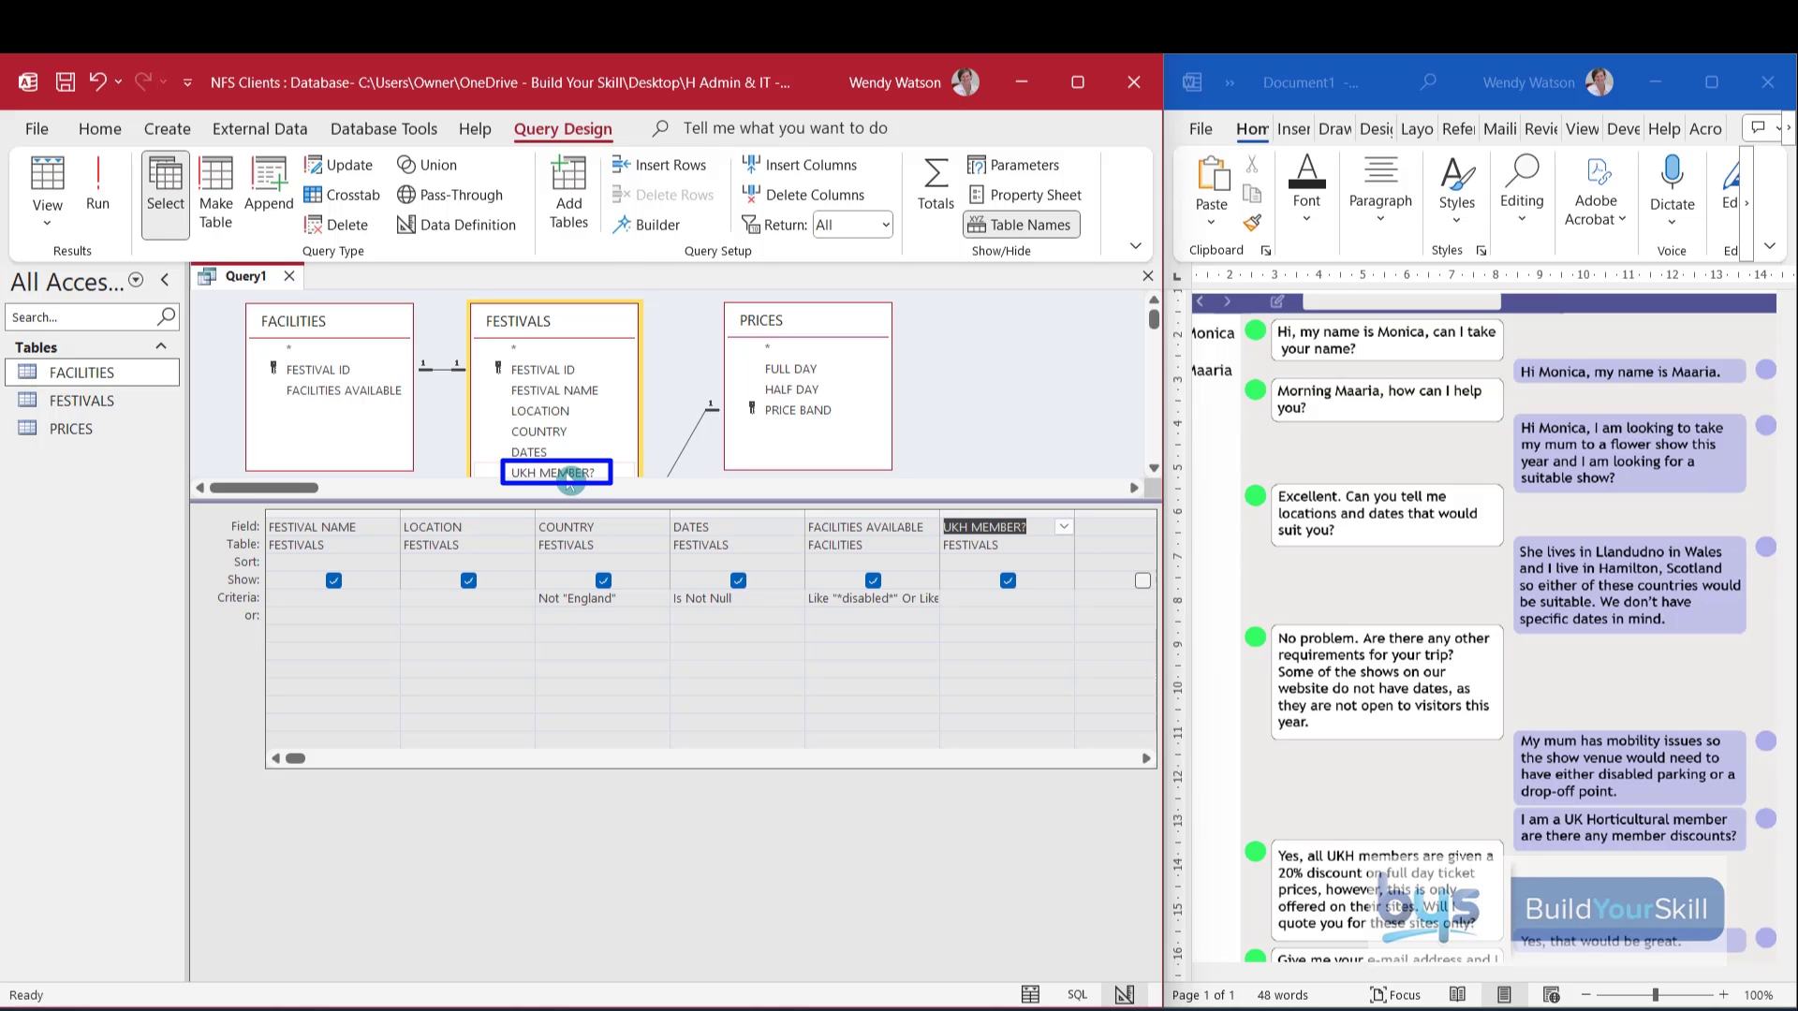
{"action": "left_click", "coordinate": [97, 187]}
{"action": "left_click_drag", "start_coordinate": [750, 973], "coordinate": [976, 973]}
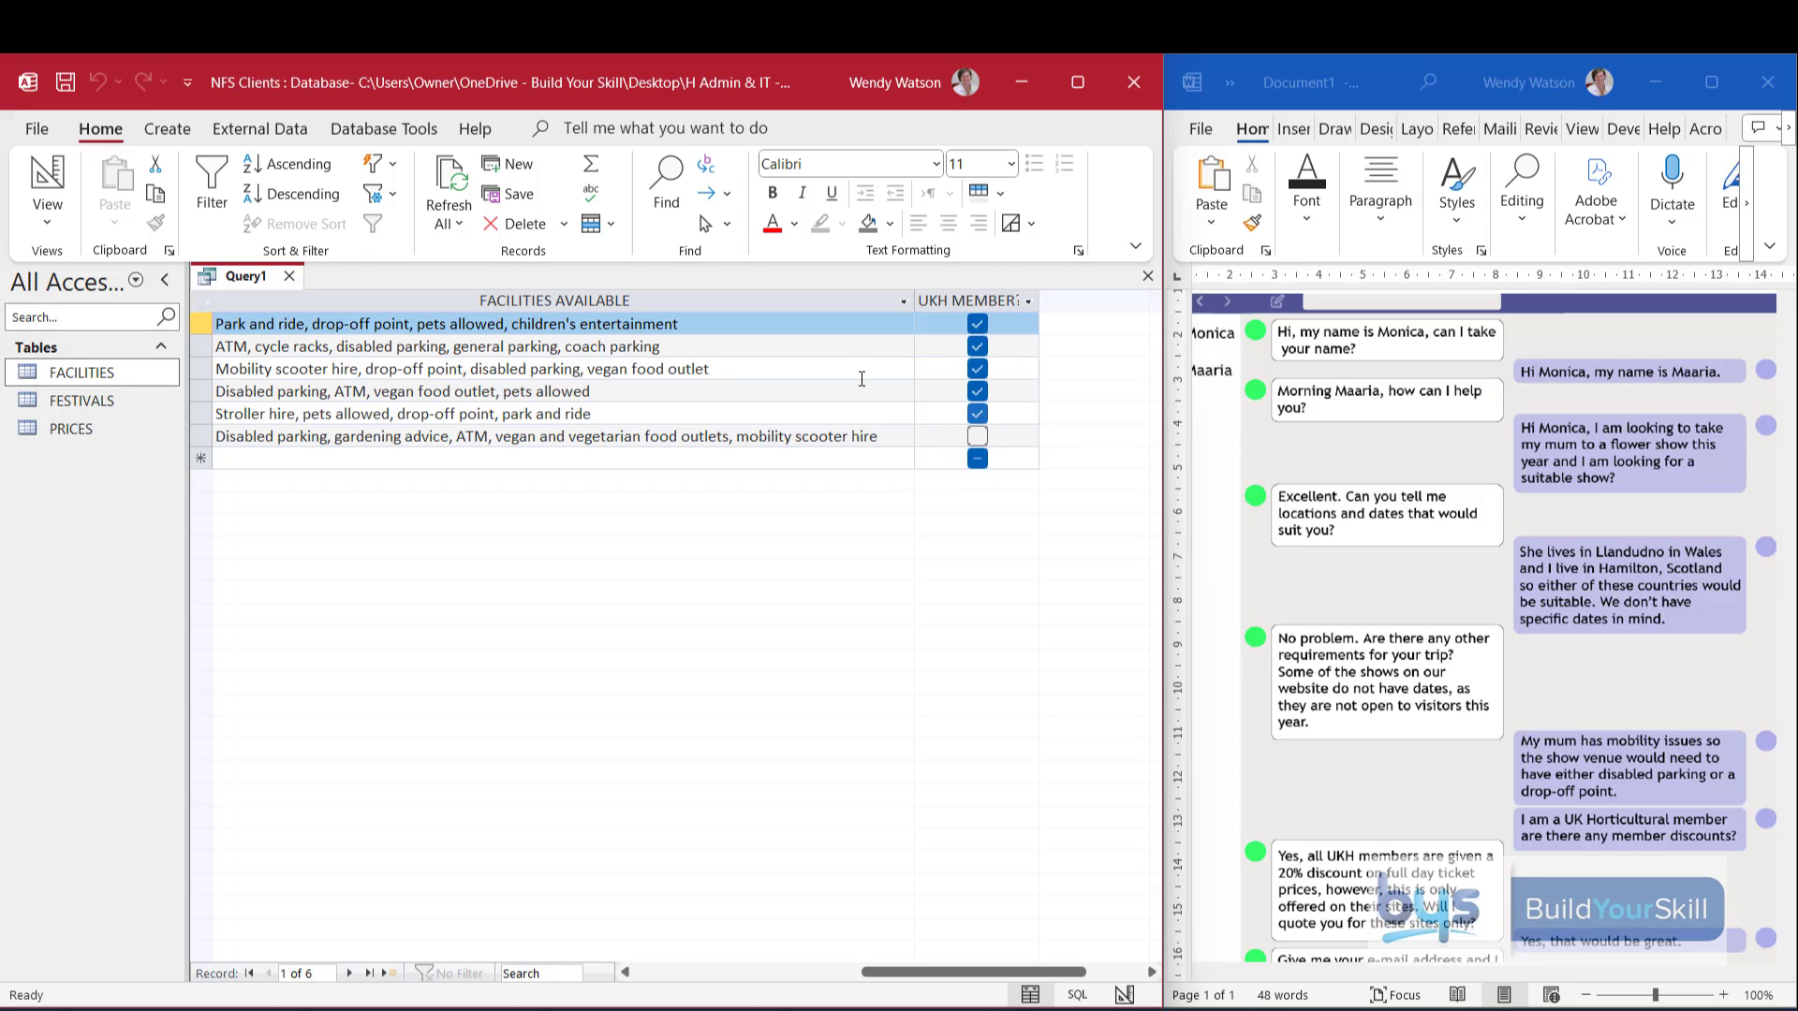
{"action": "left_click", "coordinate": [47, 217]}
{"action": "left_click", "coordinate": [131, 365]}
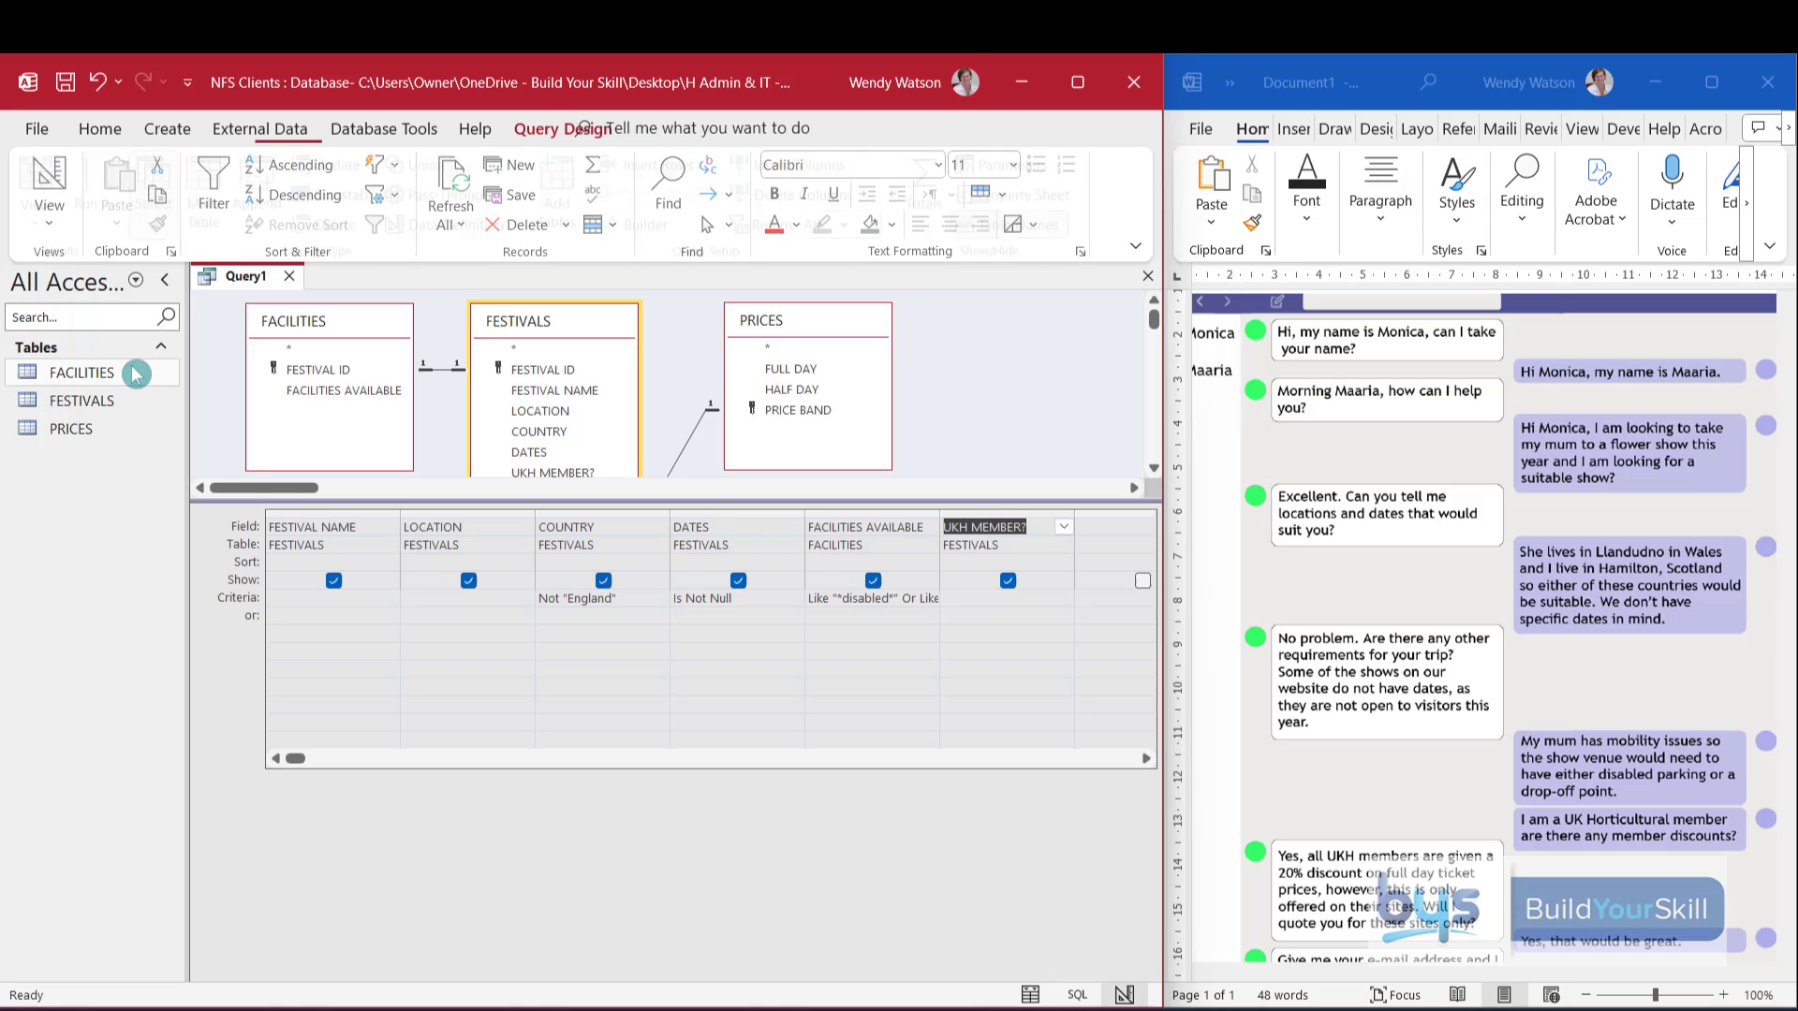
Set the UKH MEMBER? criterion to Yes, run the query to check the membership column, and return to Design view.
{"action": "left_click", "coordinate": [967, 602]}
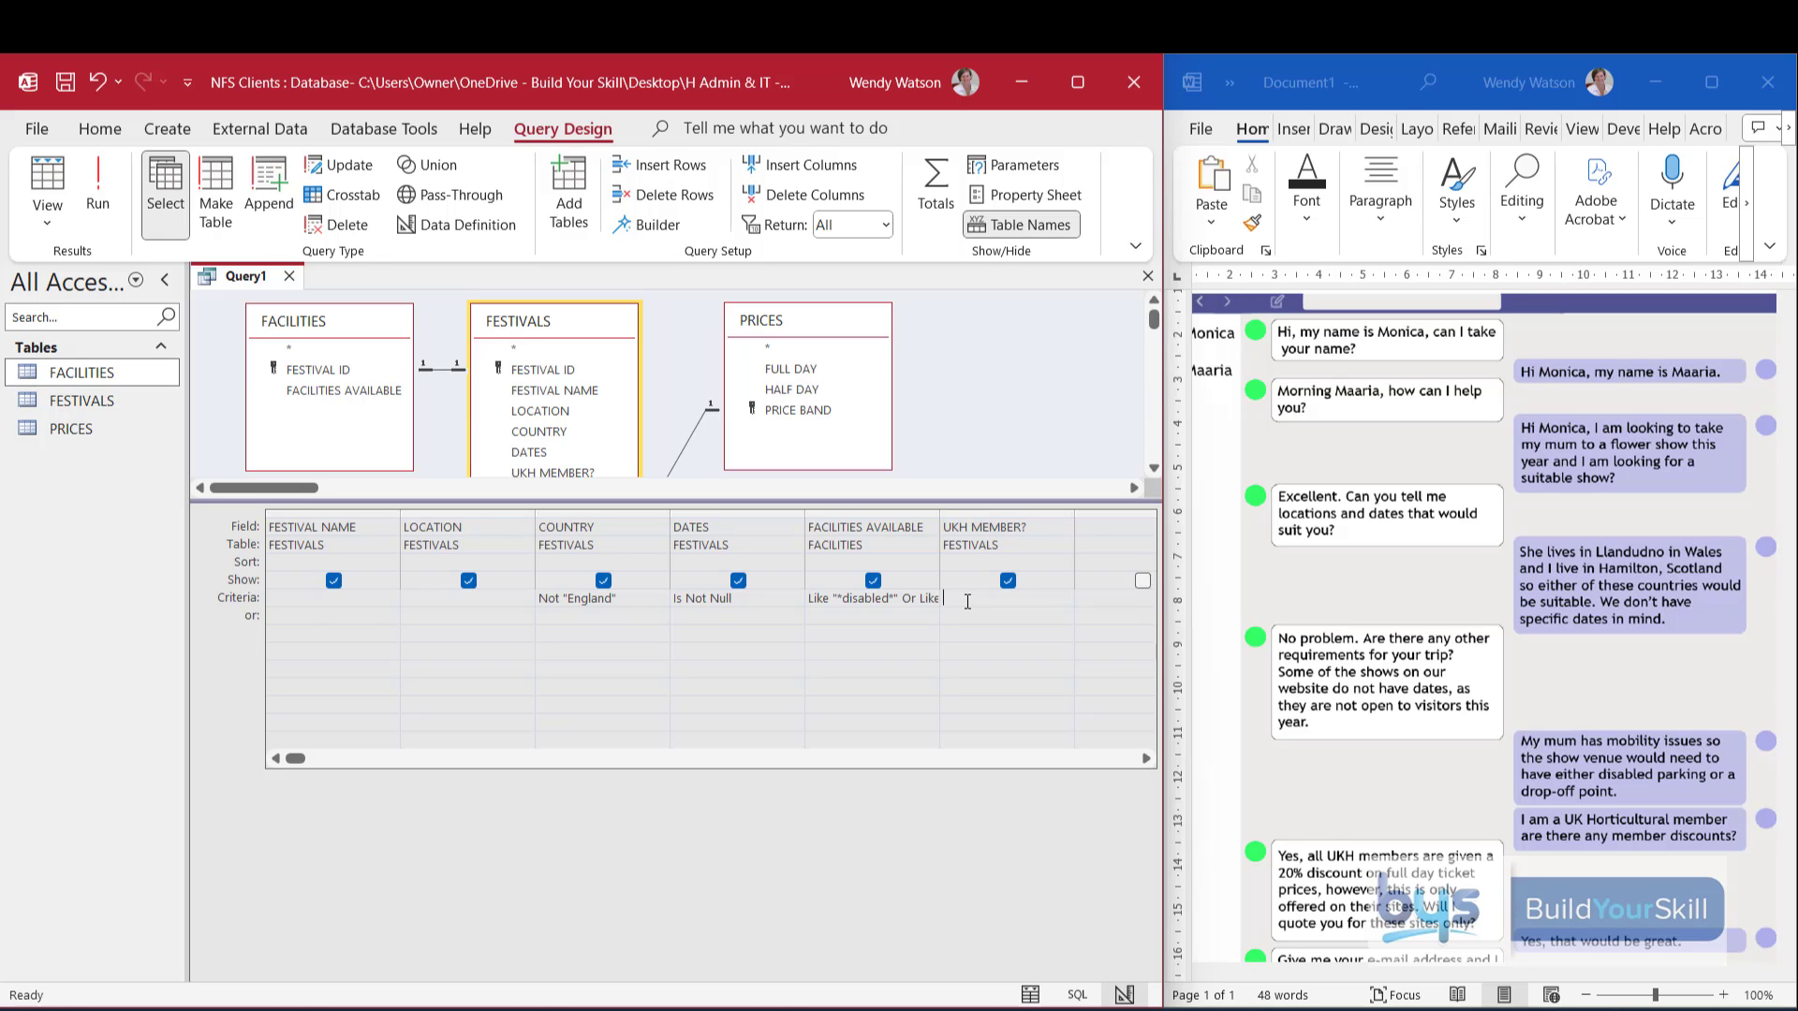
{"action": "type", "text": "Yes"}
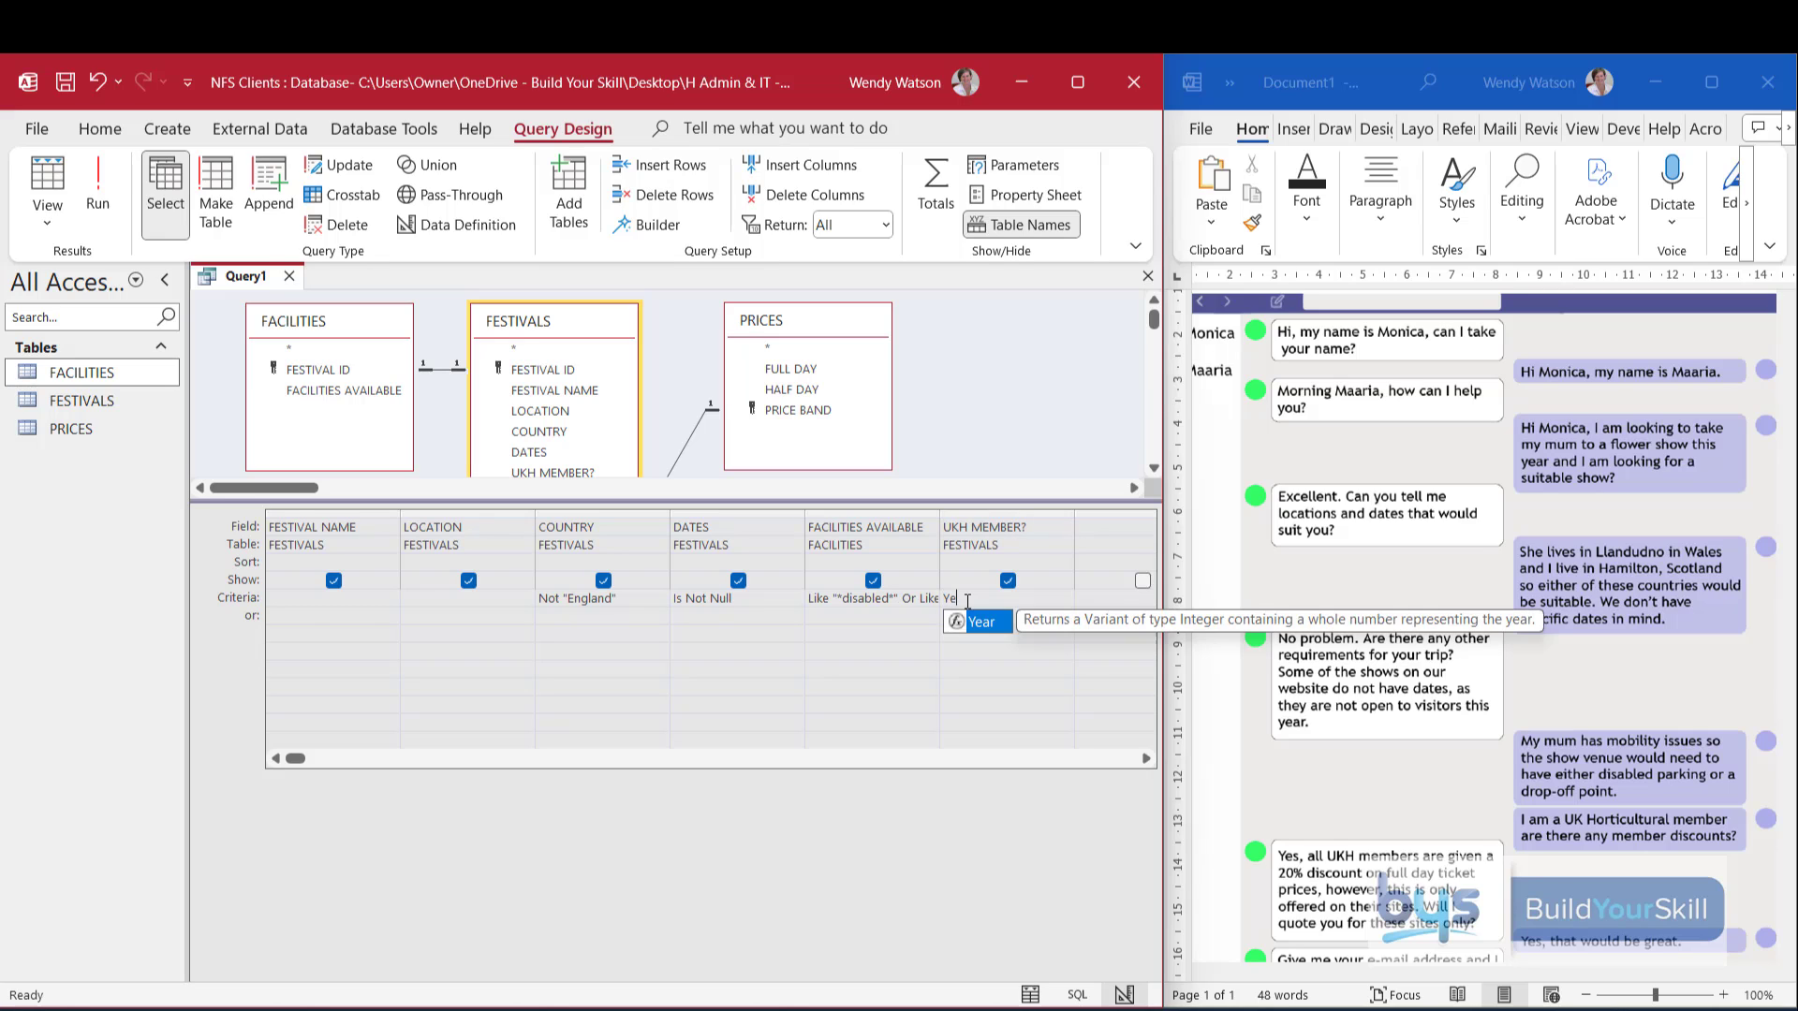
{"action": "left_click", "coordinate": [97, 188]}
{"action": "left_click_drag", "start_coordinate": [779, 972], "coordinate": [976, 974]}
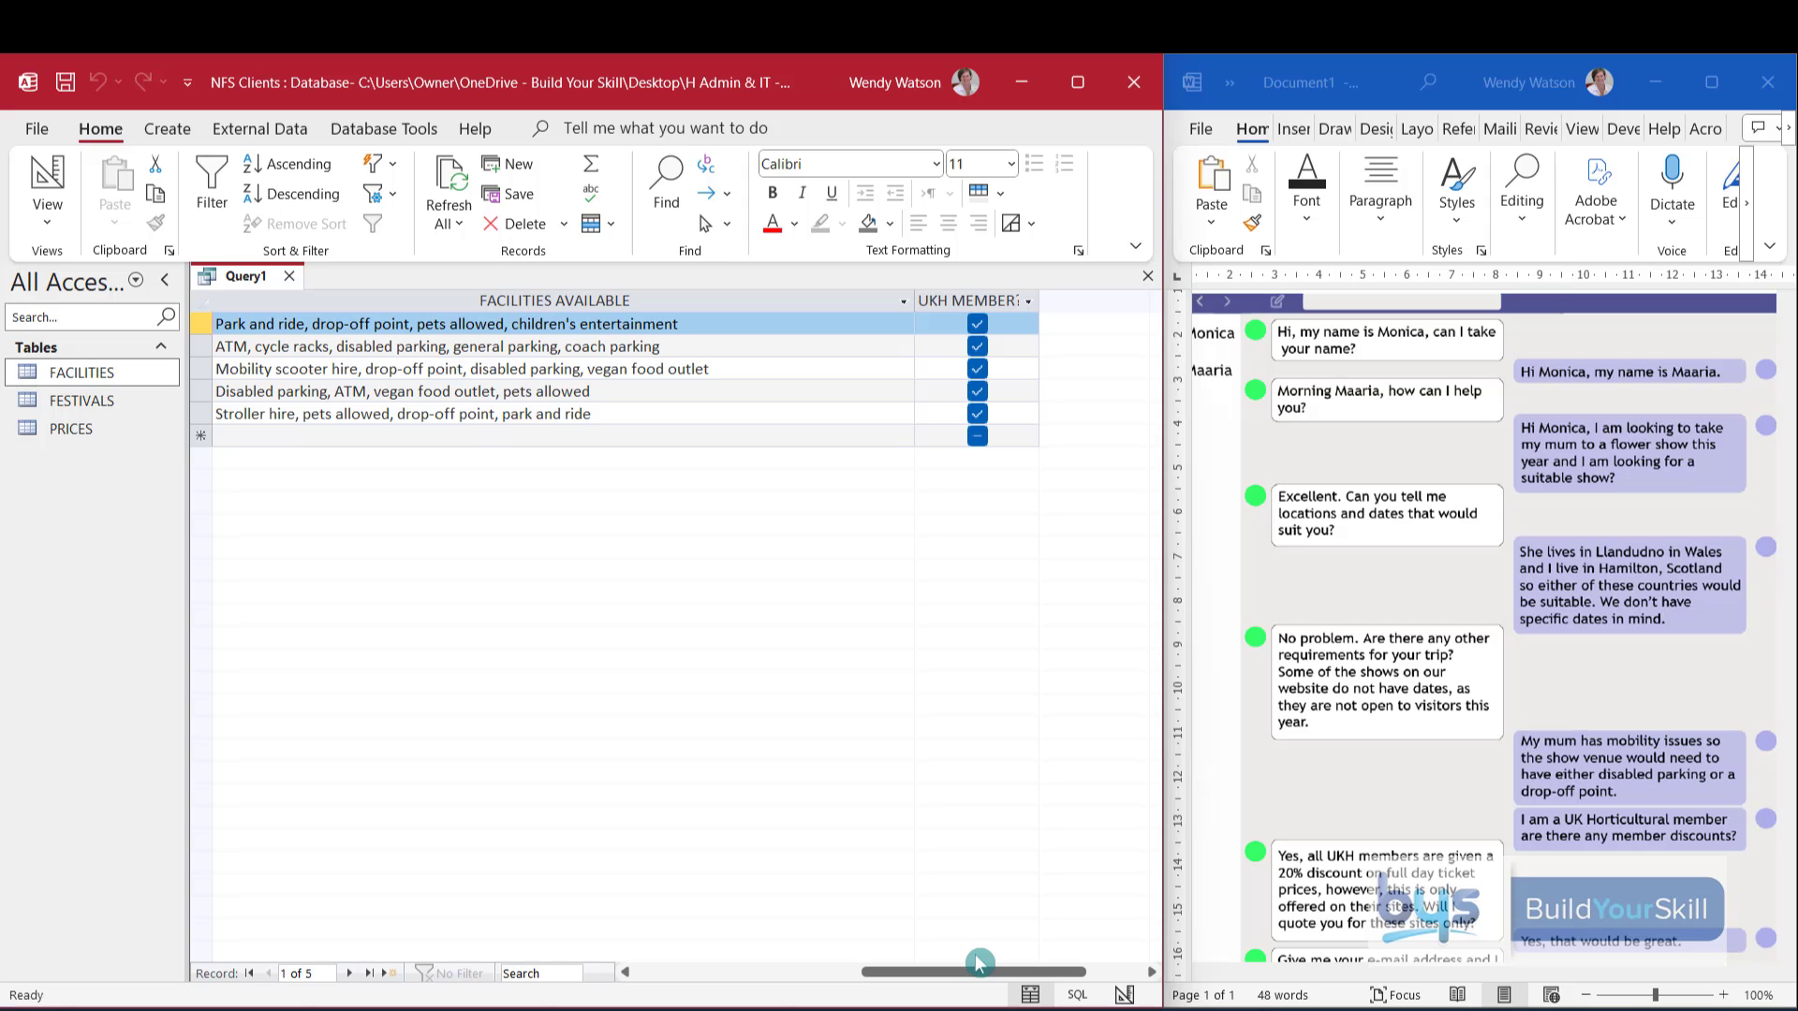
{"action": "left_click", "coordinate": [47, 214]}
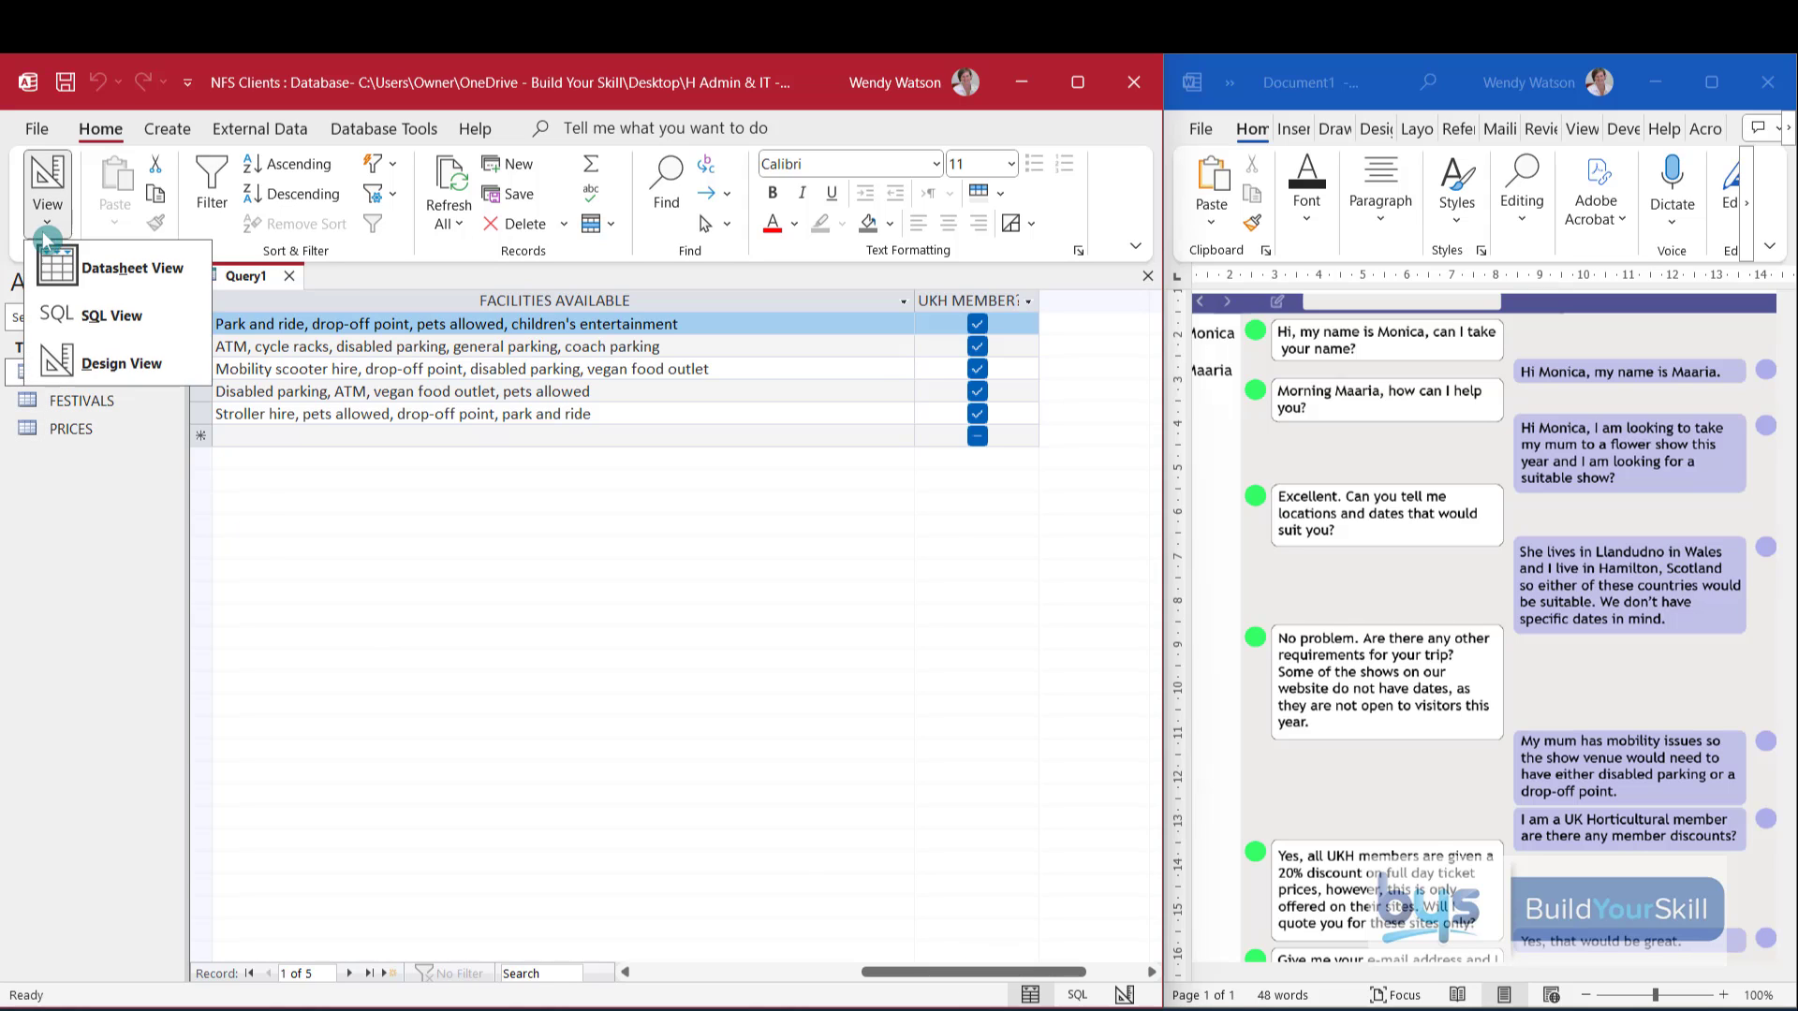
{"action": "left_click", "coordinate": [111, 373]}
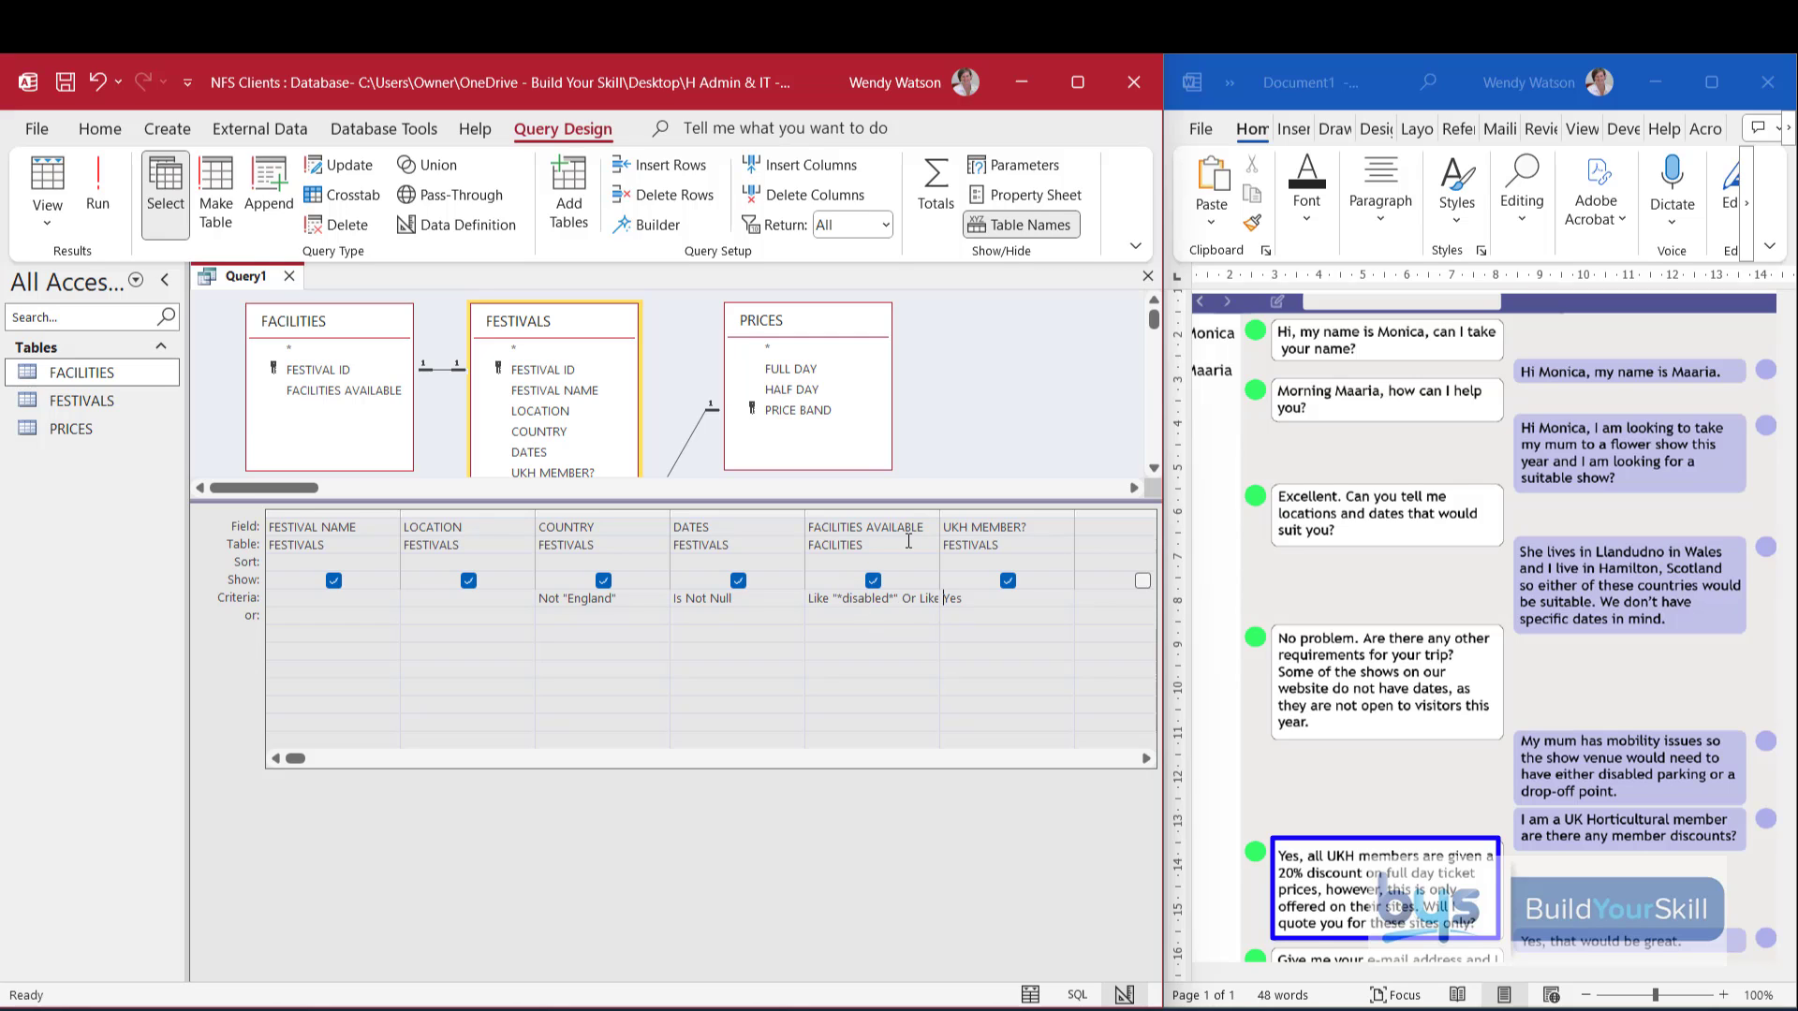
Add the FULL DAY field from PRICES to the query and run it to check the full day prices.
{"action": "left_click", "coordinate": [1100, 528]}
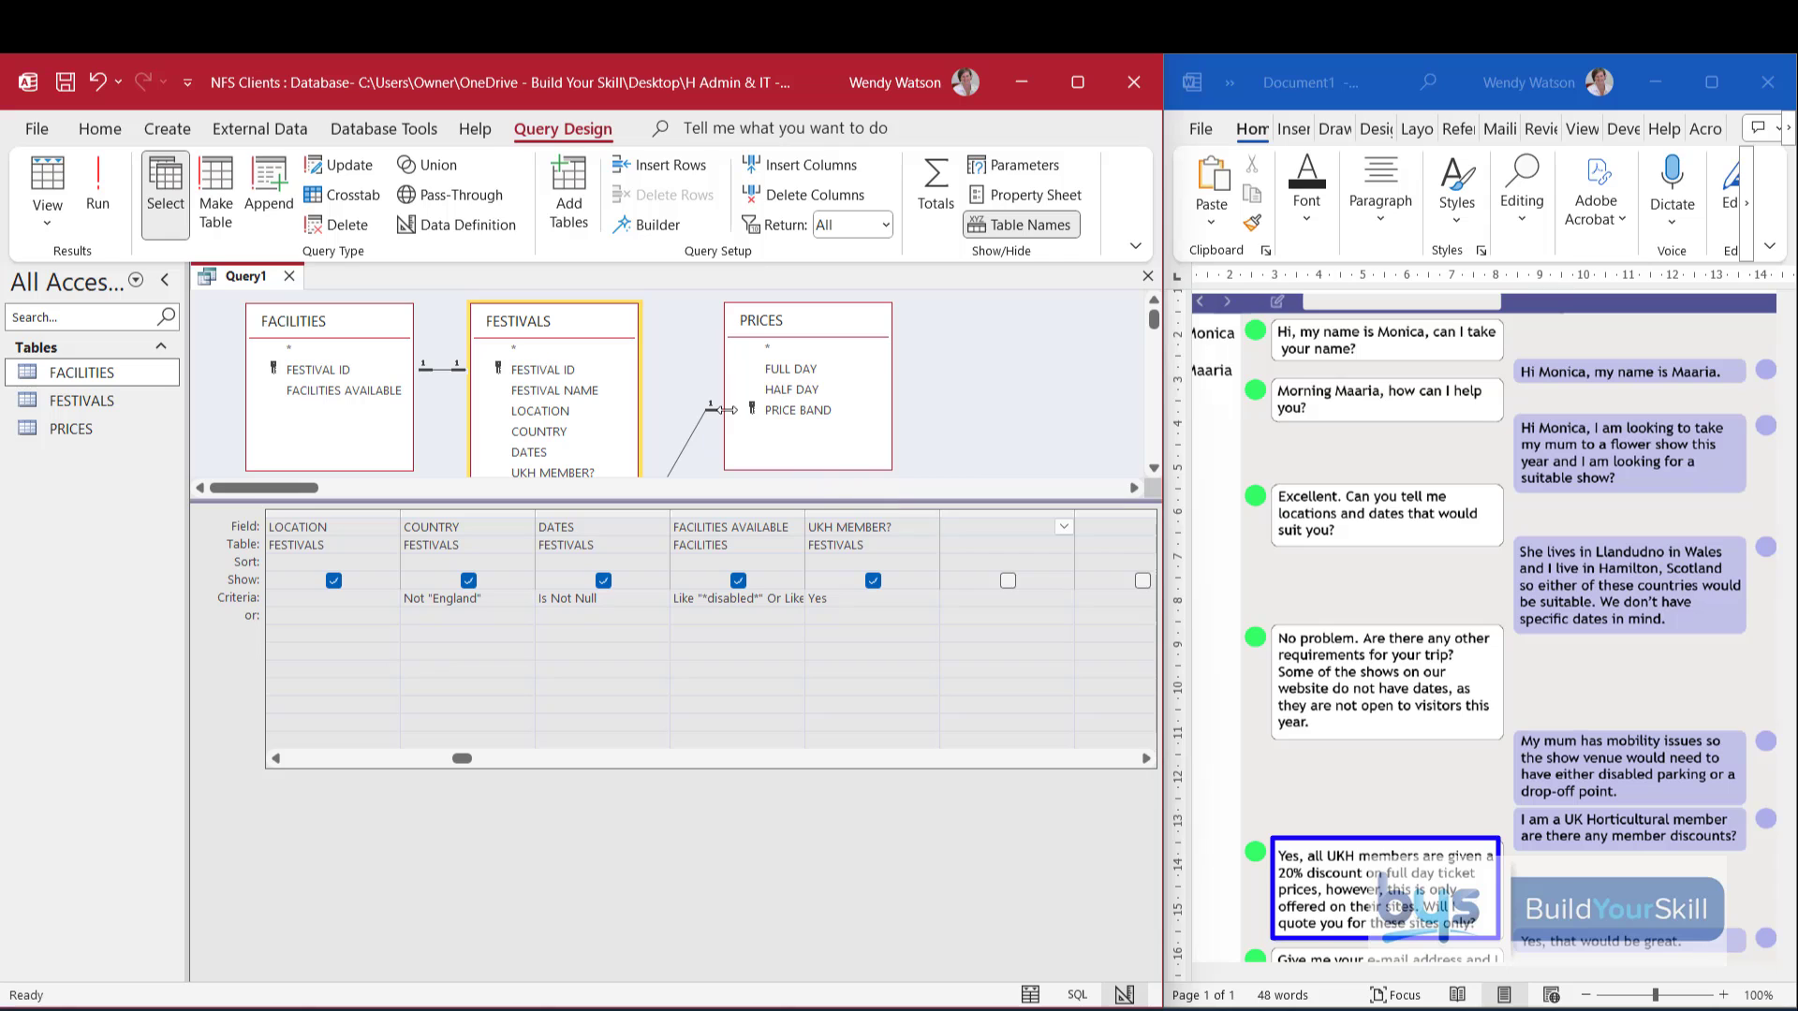
{"action": "double_click", "coordinate": [780, 370]}
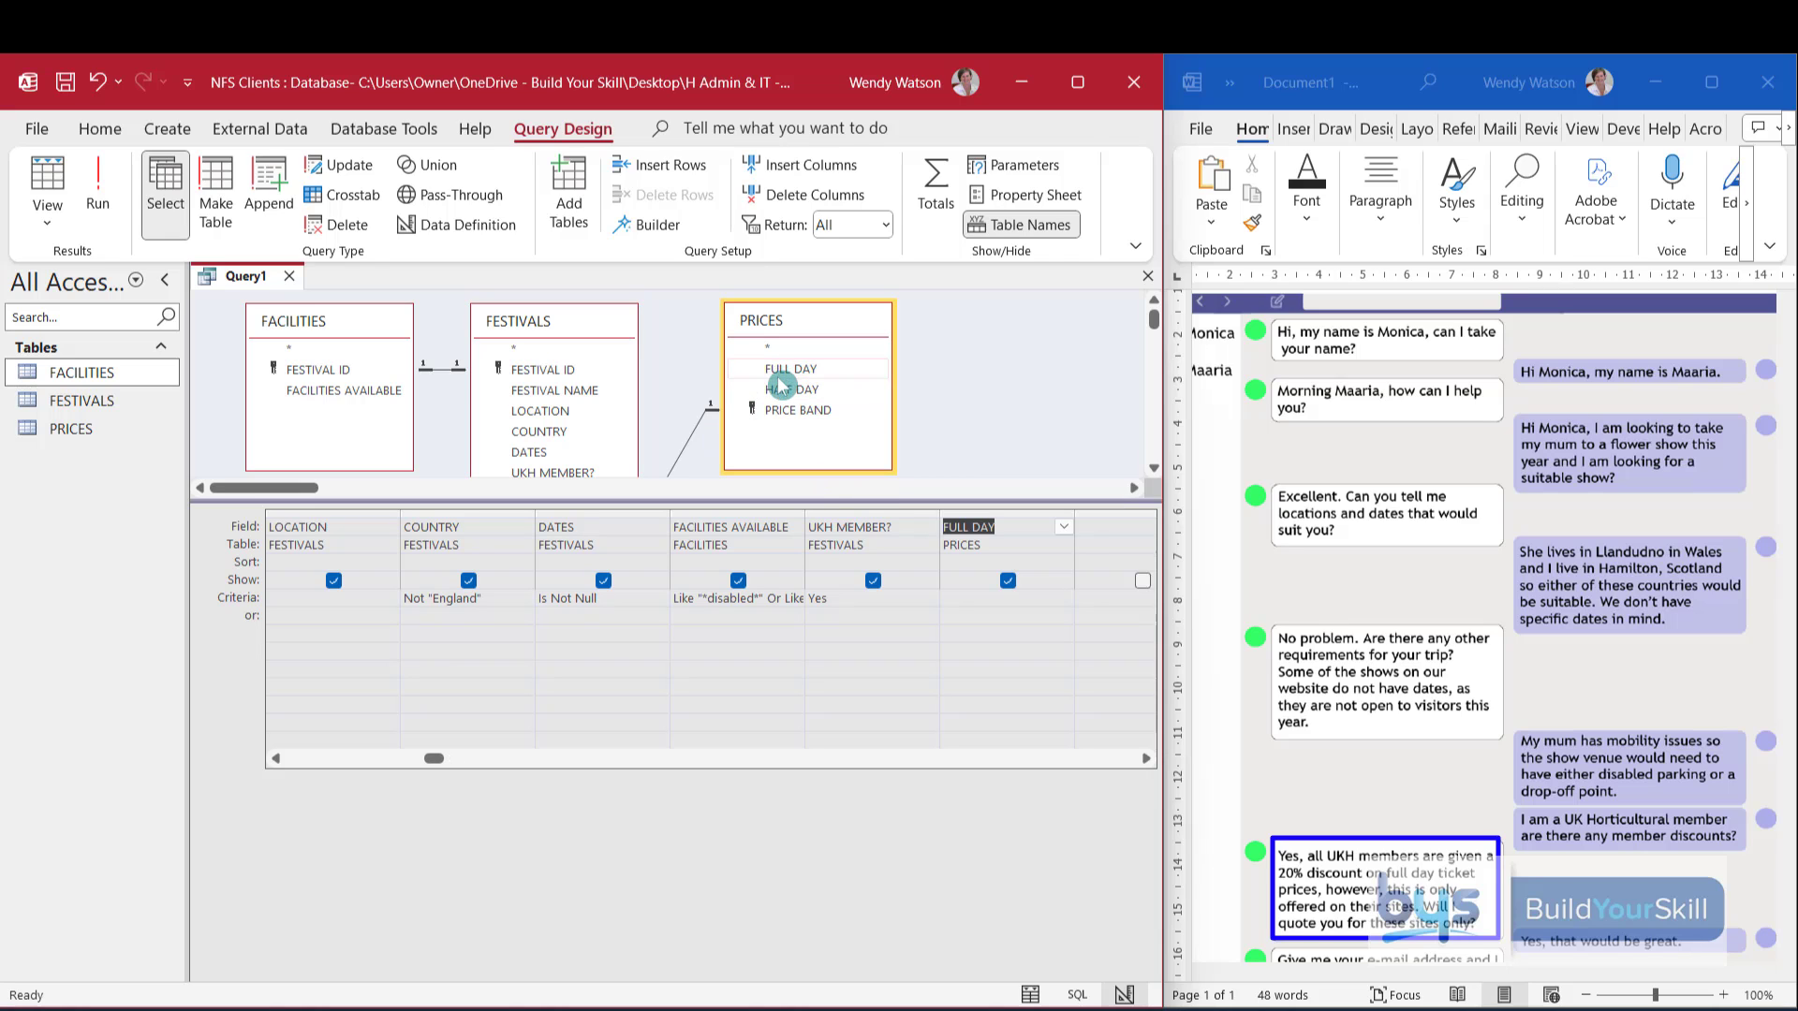
{"action": "left_click", "coordinate": [97, 192]}
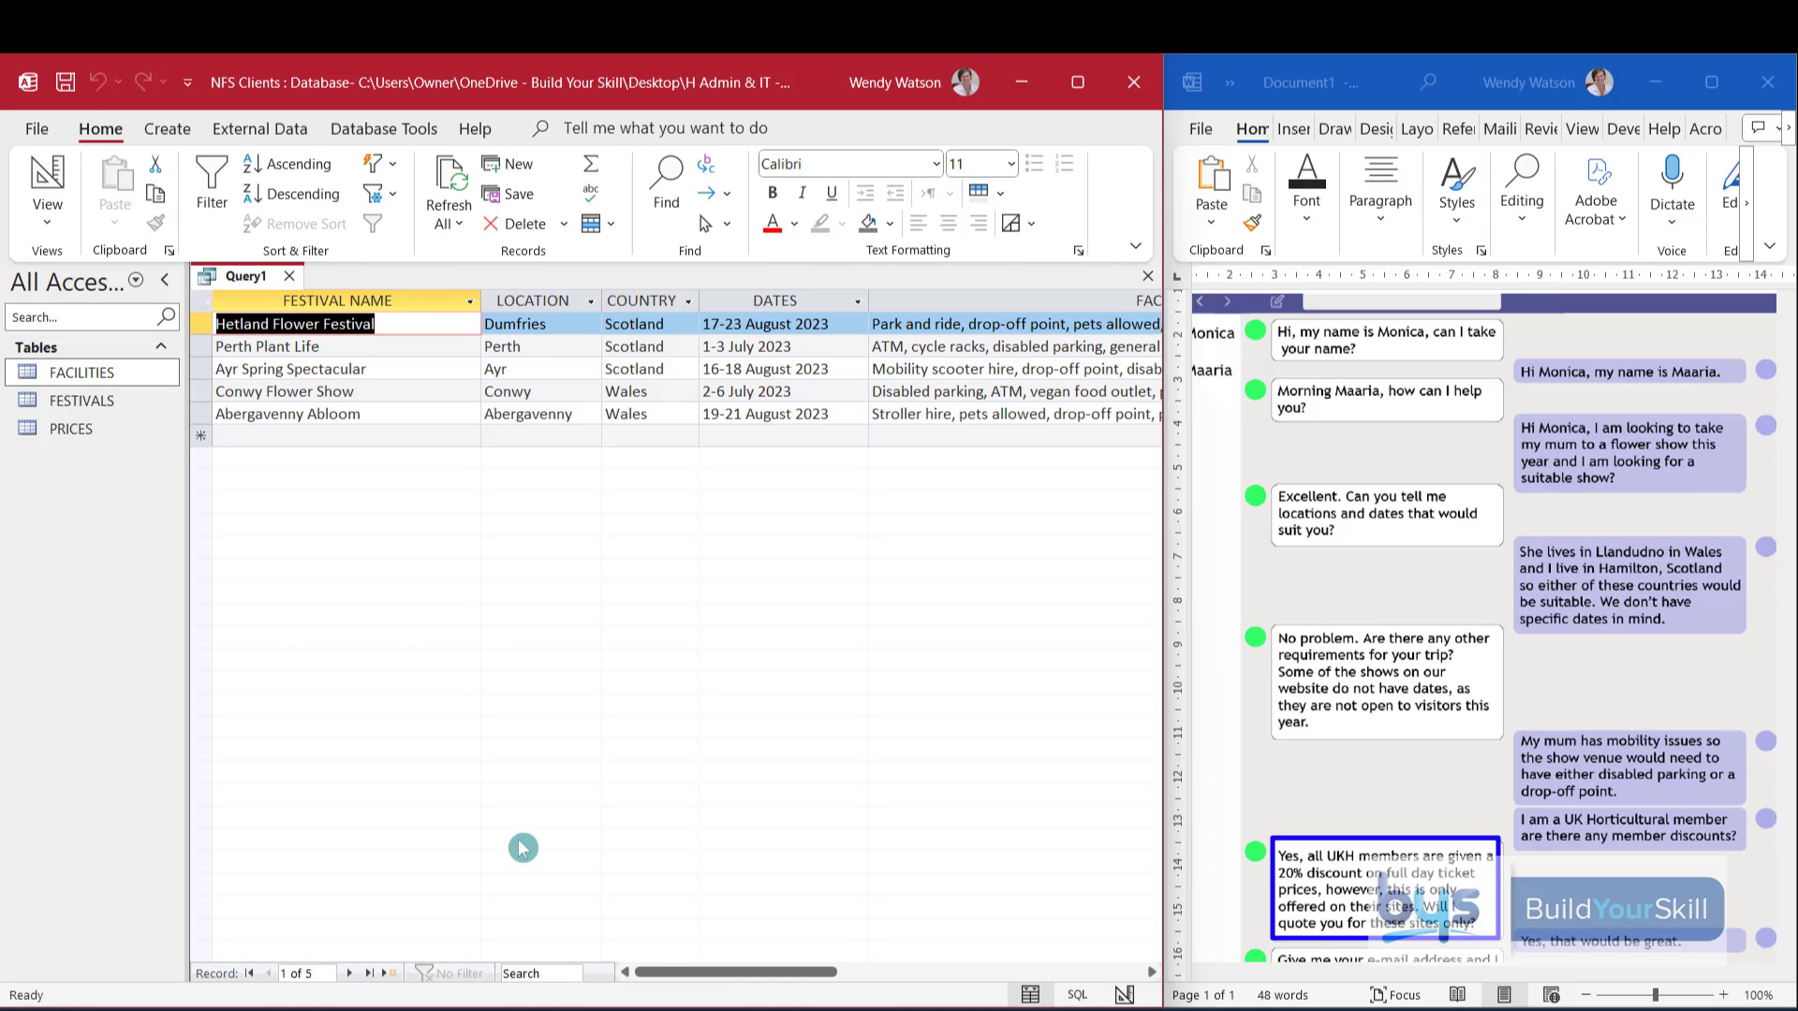
{"action": "left_click_drag", "start_coordinate": [702, 973], "coordinate": [921, 974]}
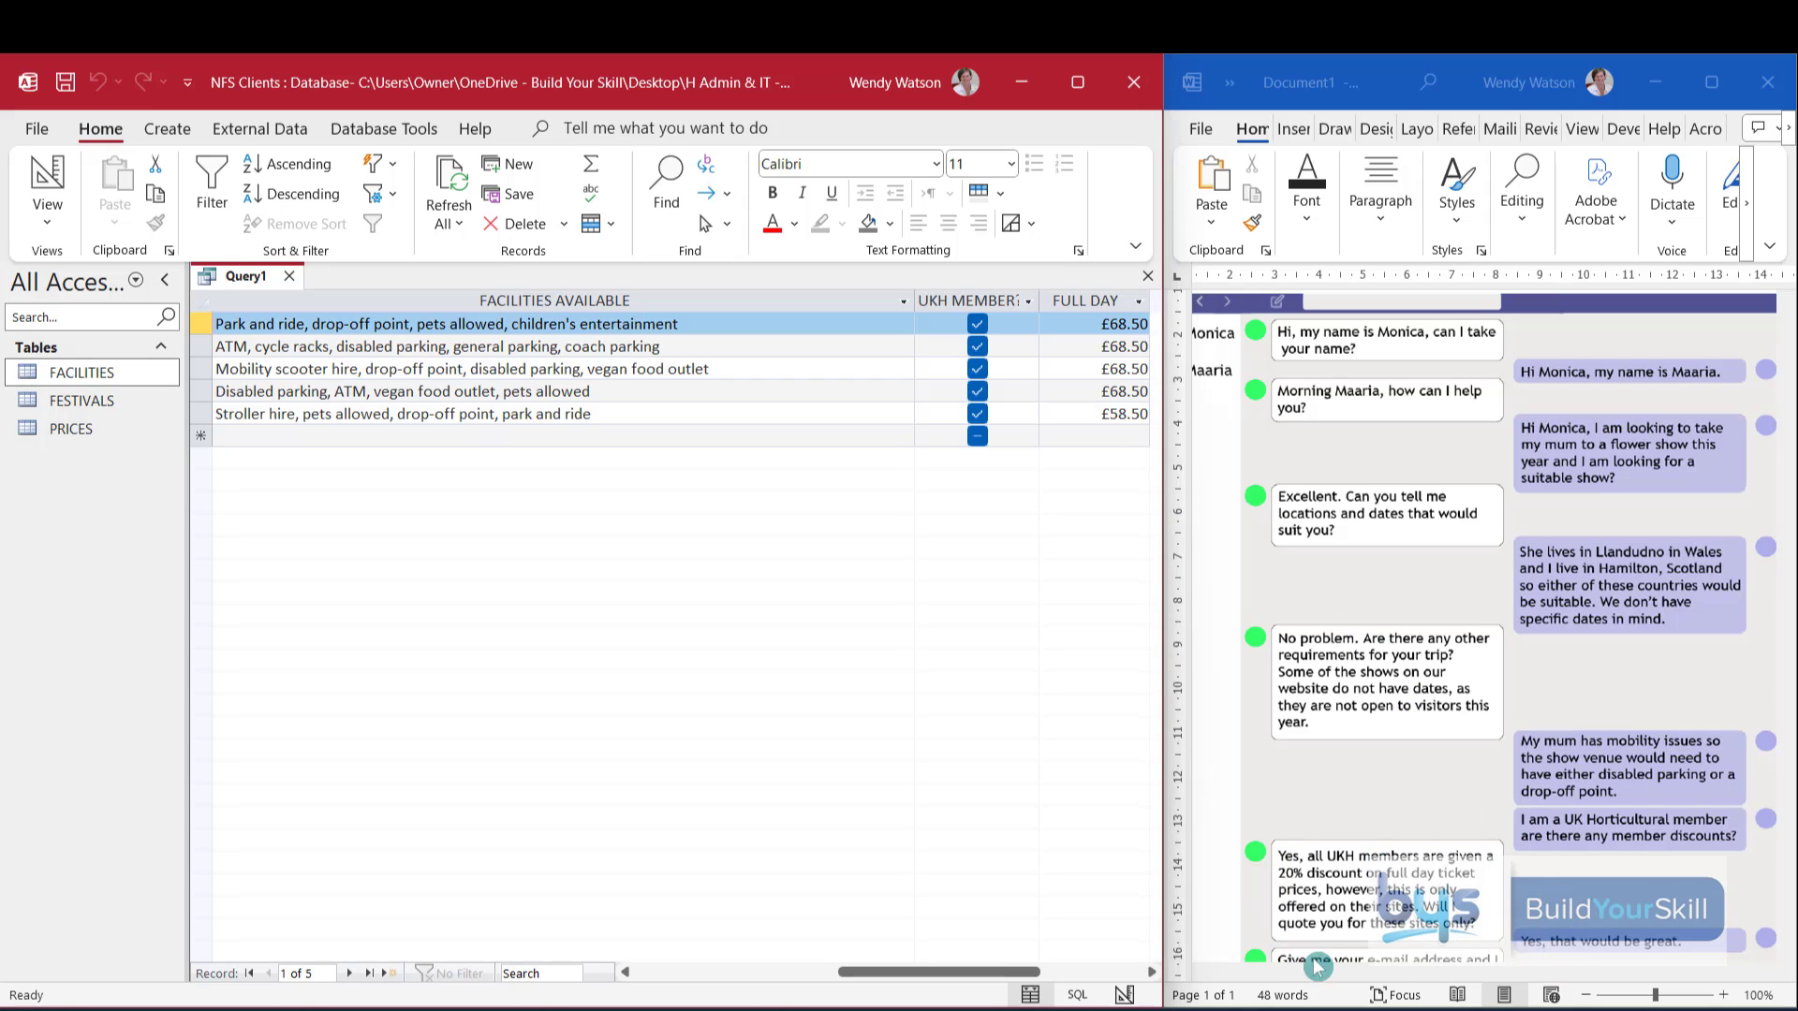
Back in Design view, add the shown calculated field DISCOUNTED PRICE: [FULL DAY]*0.8 after FULL DAY, and run the query to view it.
{"action": "left_click", "coordinate": [1718, 82]}
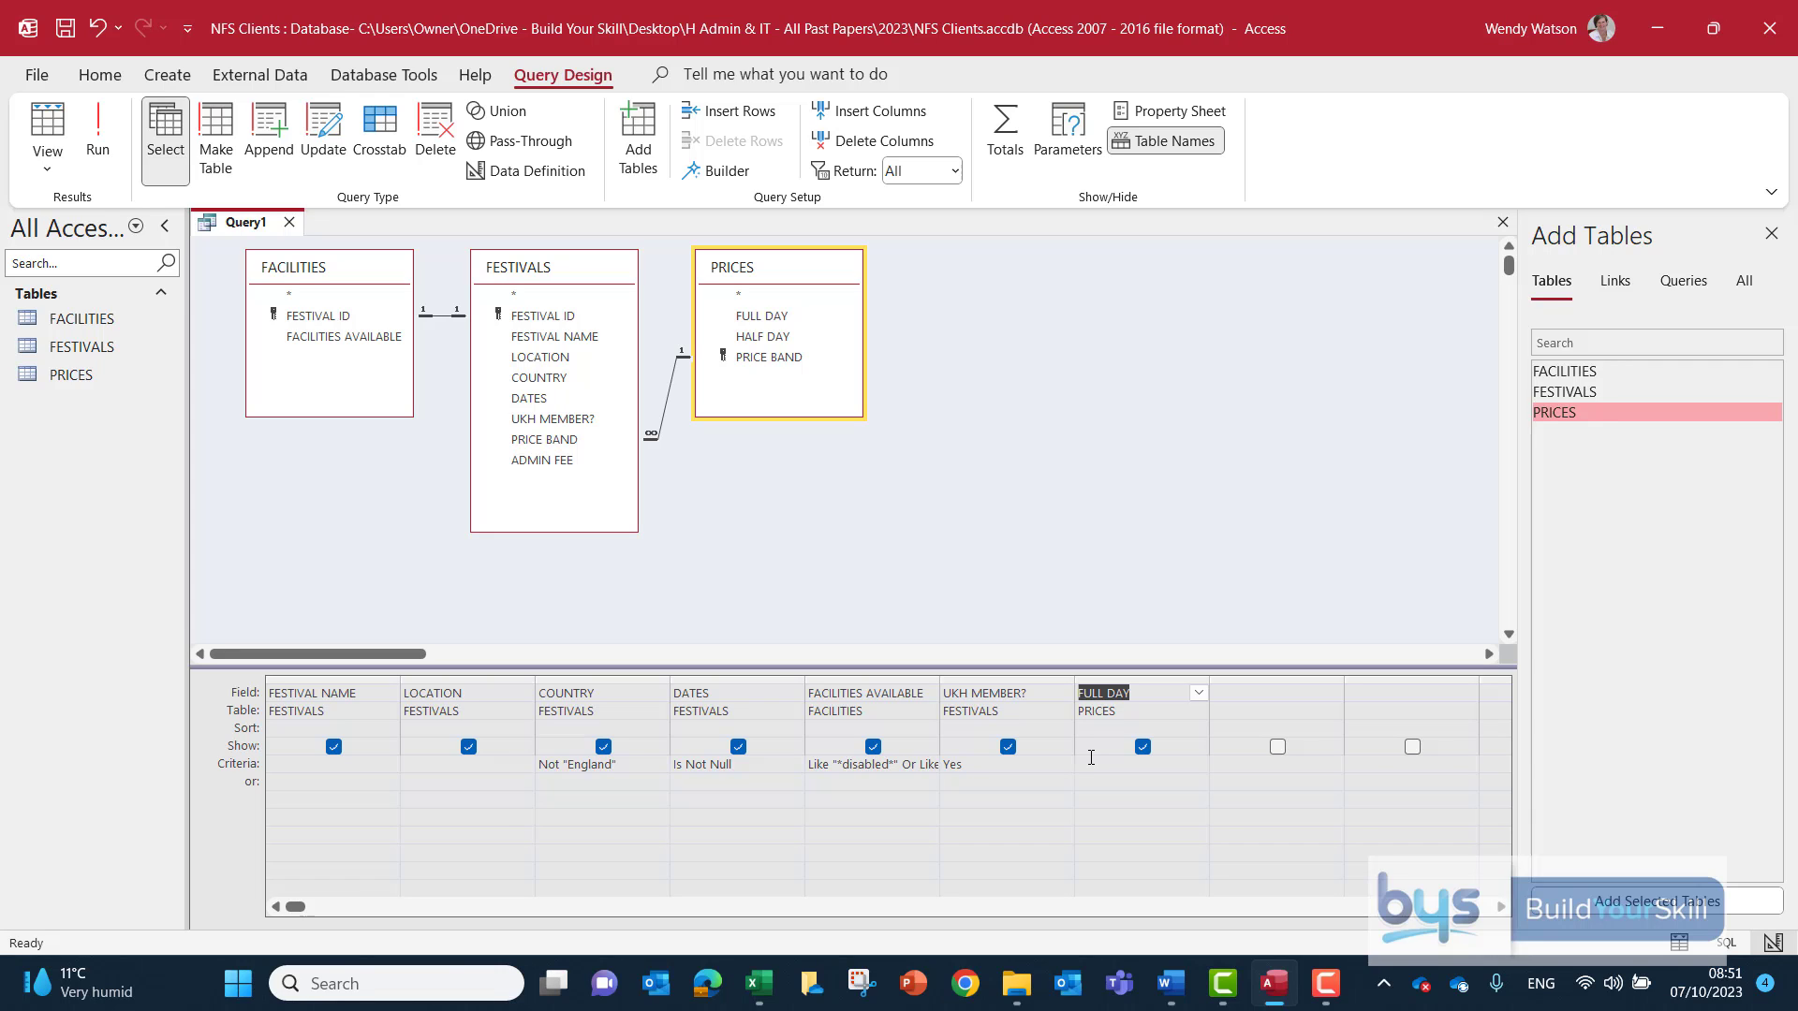
{"action": "left_click", "coordinate": [1236, 693]}
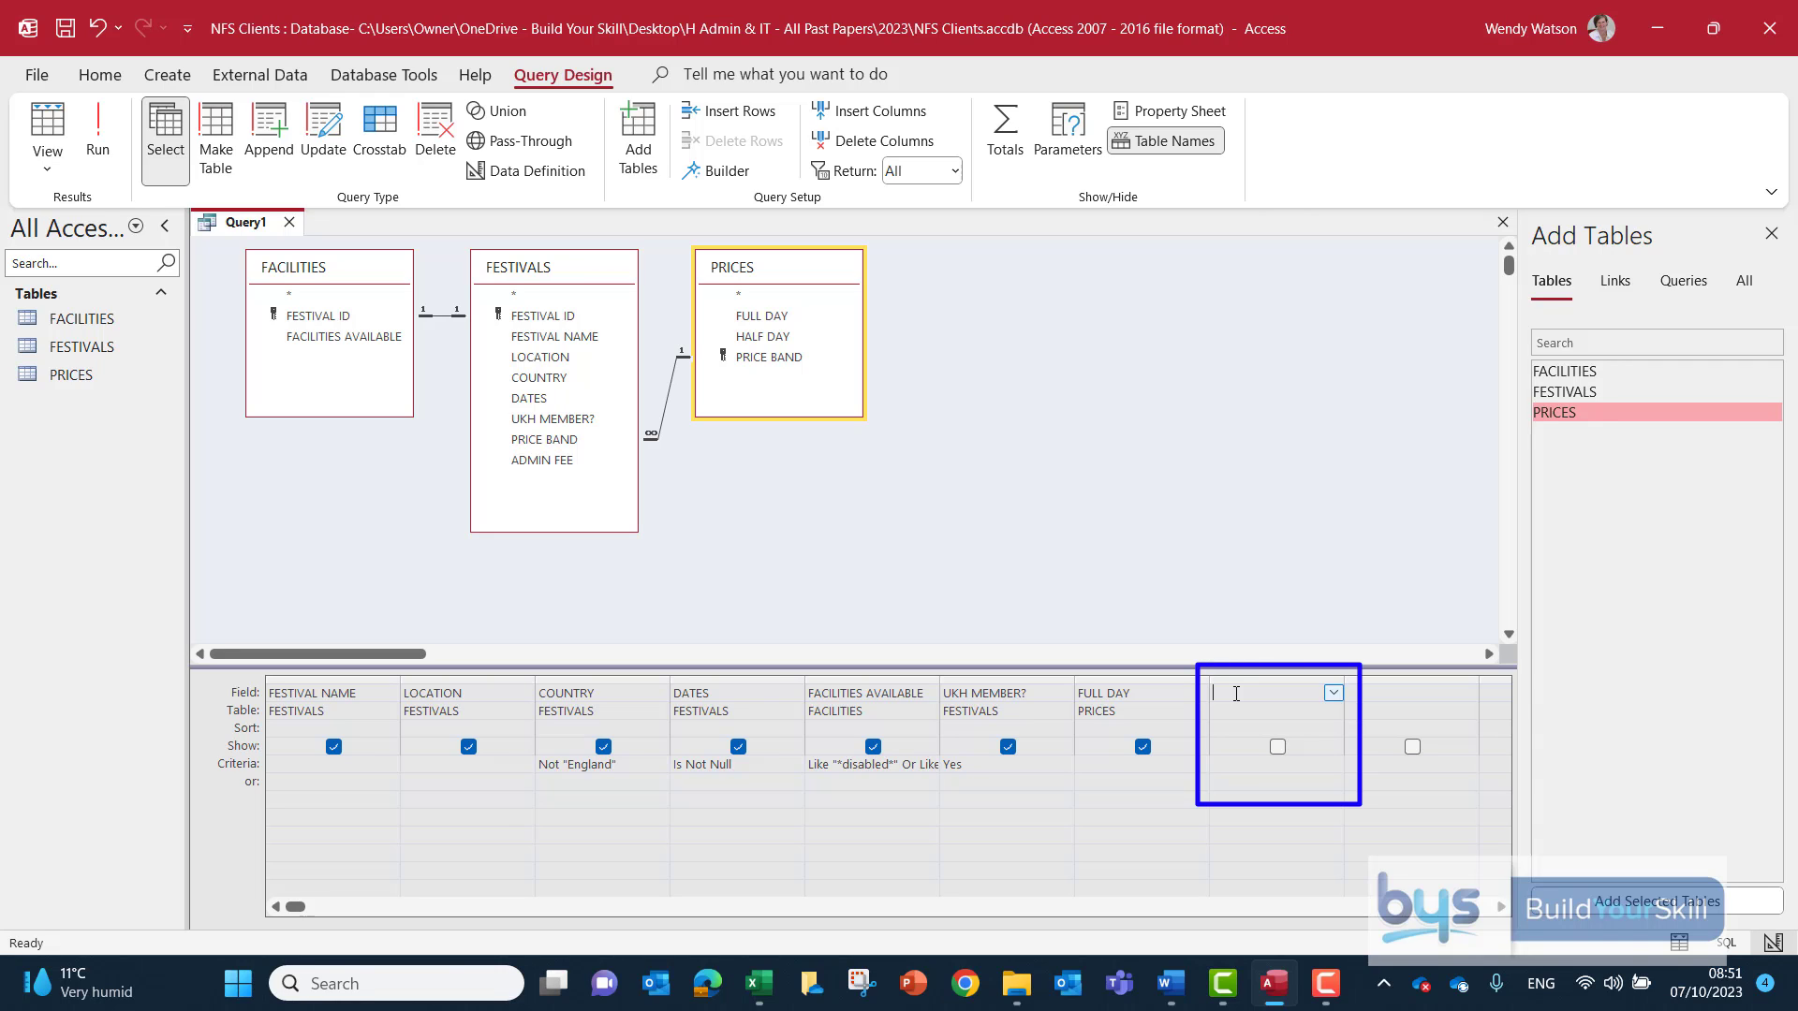
{"action": "key", "text": "Caps_Lock"}
{"action": "type", "text": "DI"}
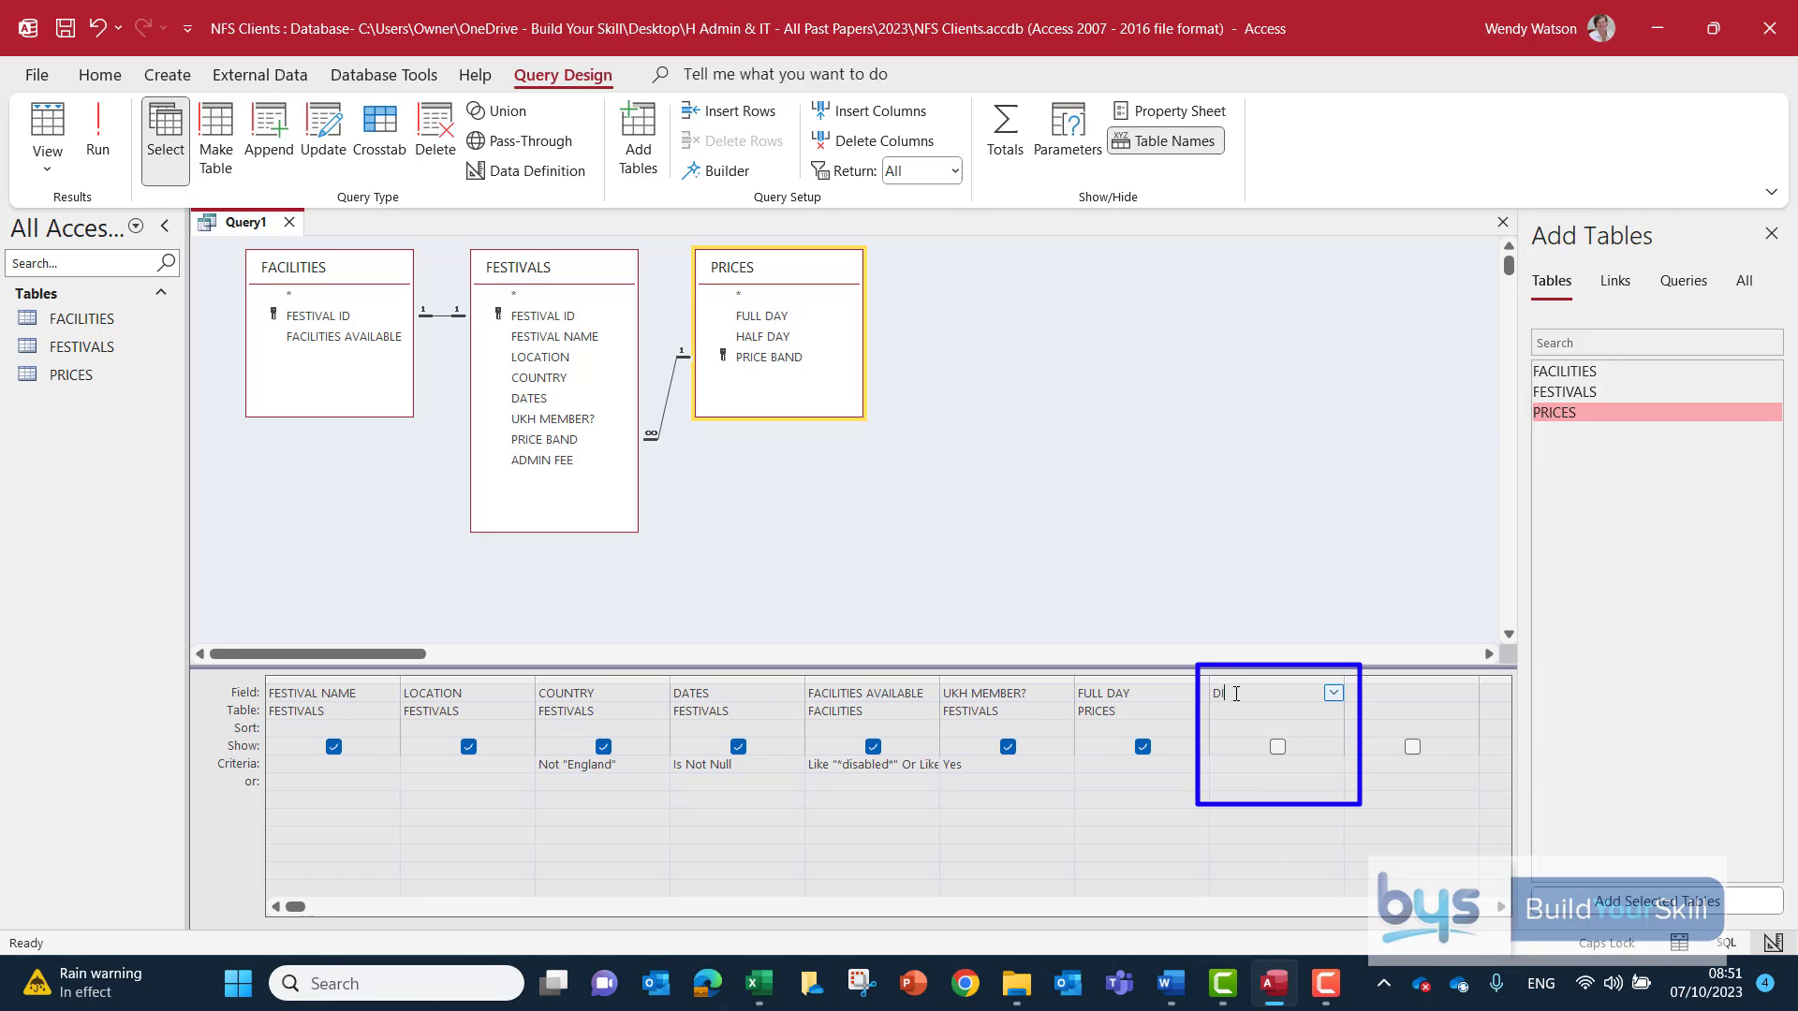
{"action": "type", "text": "S"}
{"action": "type", "text": "COUNTED"}
{"action": "type", "text": " PRIC"}
{"action": "type", "text": "E"}
{"action": "type", "text": ":"}
{"action": "type", "text": "[FULL "}
{"action": "type", "text": "DAY"}
{"action": "type", "text": "]"}
{"action": "type", "text": "*"}
{"action": "type", "text": "0.8"}
{"action": "left_click", "coordinate": [1278, 748]}
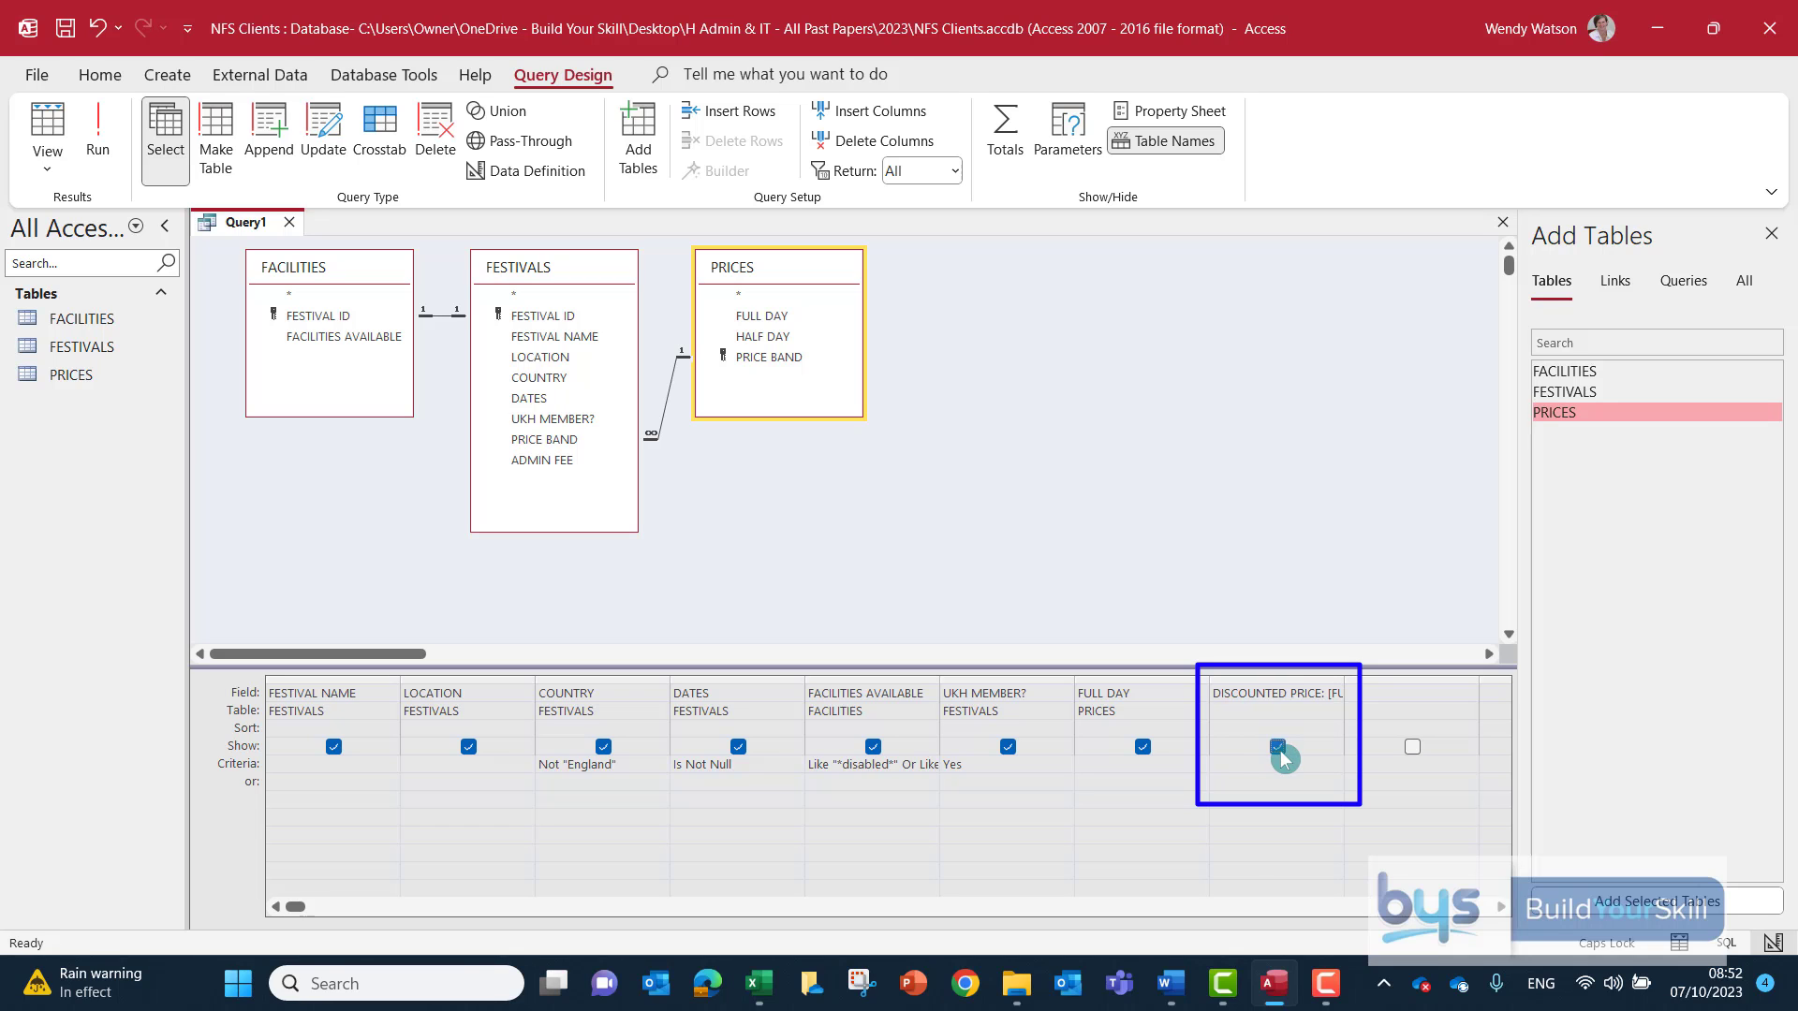
{"action": "left_click", "coordinate": [97, 131]}
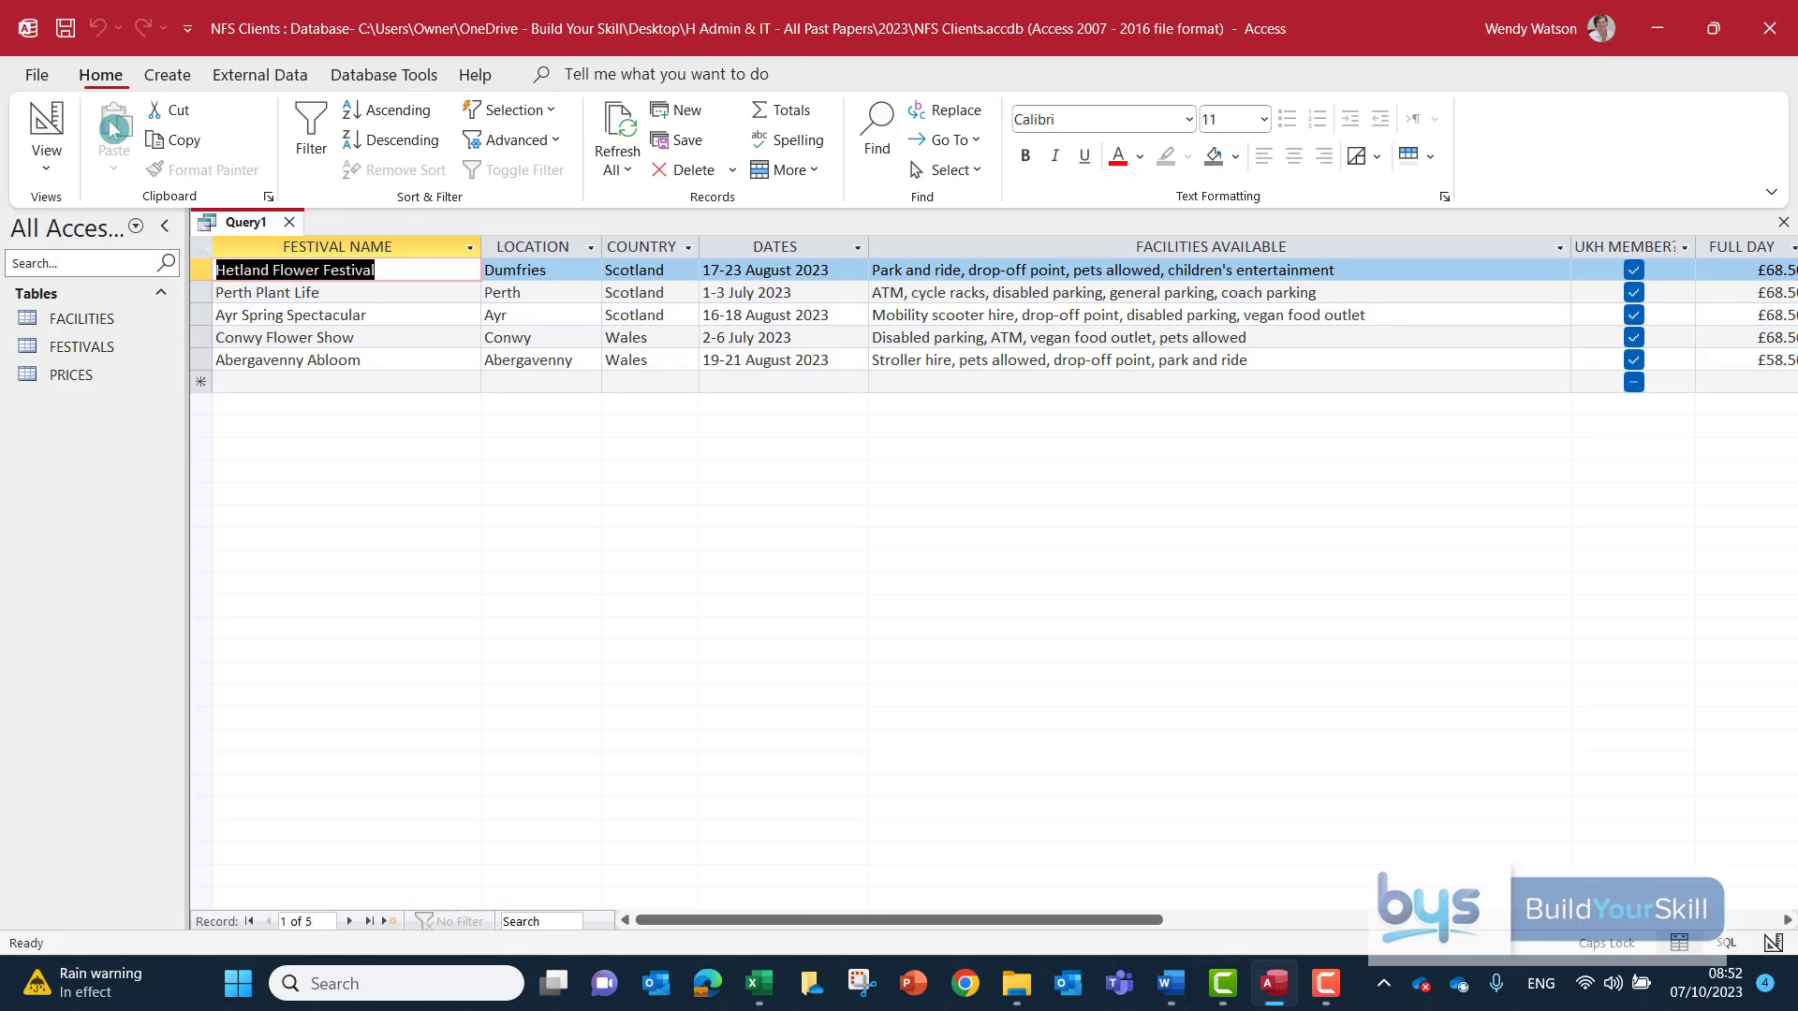
{"action": "left_click_drag", "start_coordinate": [961, 914], "coordinate": [1138, 916]}
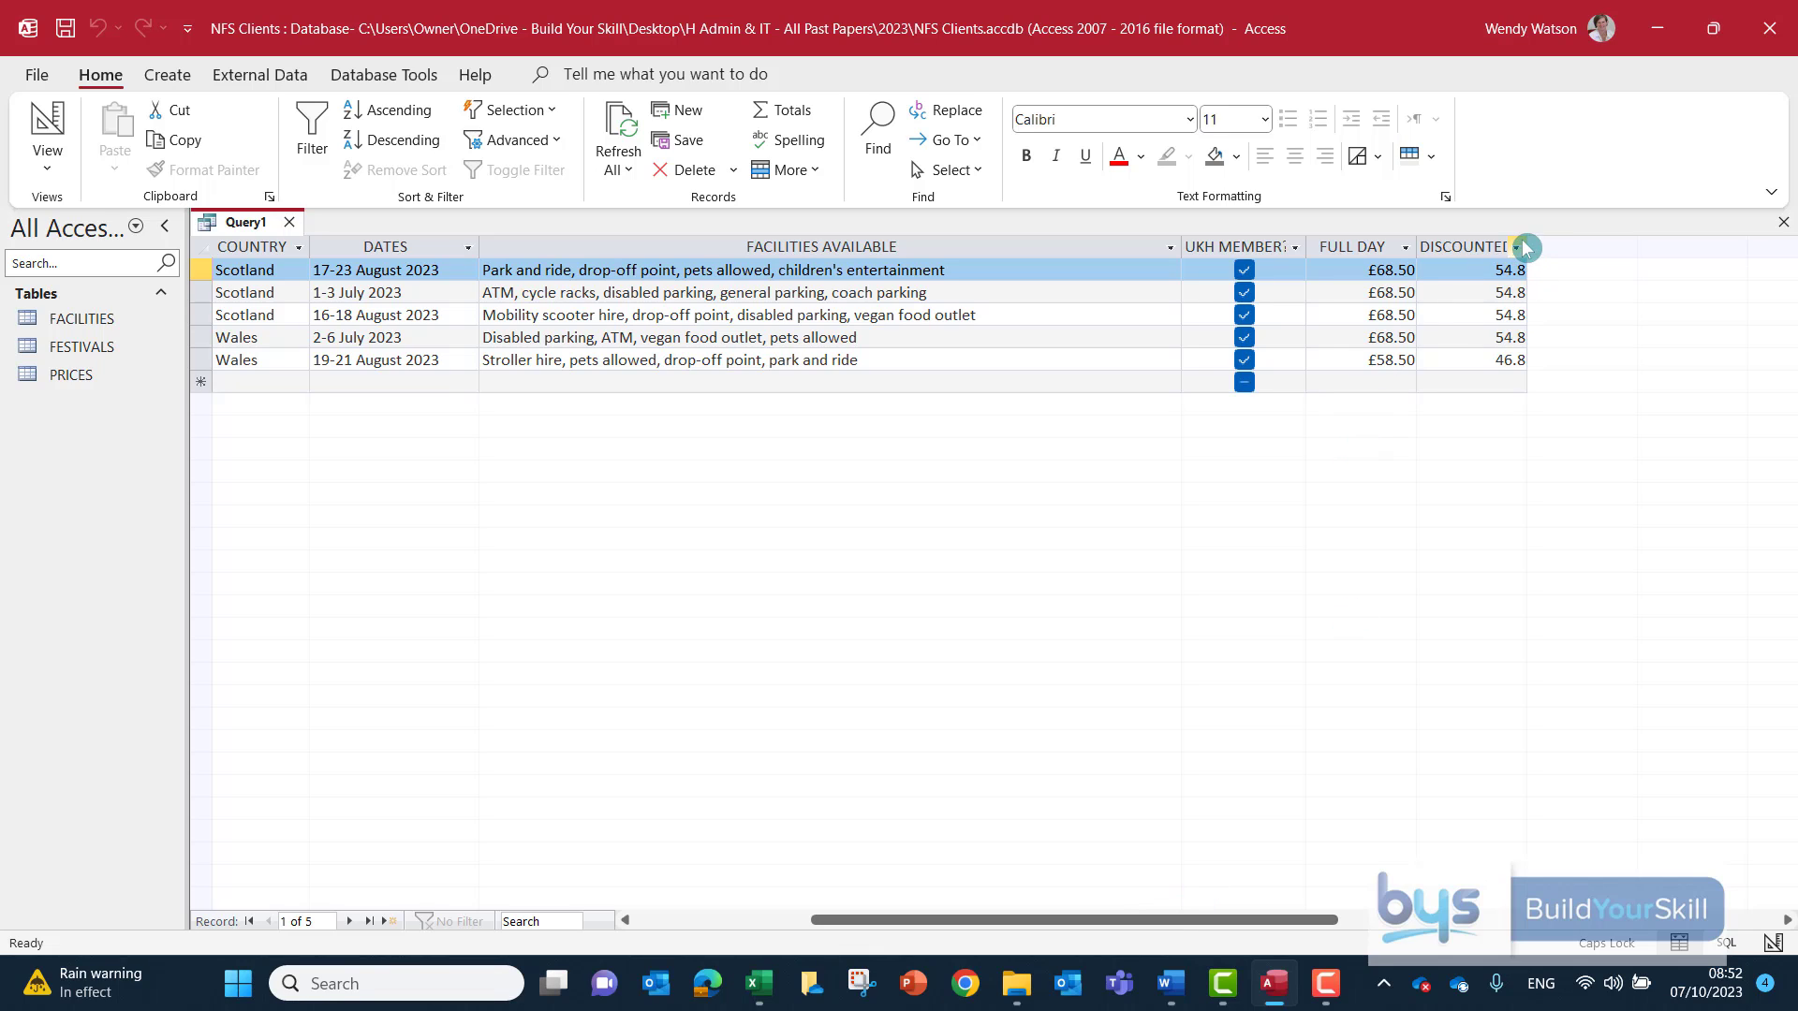
Widen the DISCOUNTED PRICE column to fit its heading, and return the query to Design view.
{"action": "mouse_move", "coordinate": [1530, 249]}
{"action": "left_mouse_down"}
{"action": "mouse_move", "coordinate": [1590, 247]}
{"action": "mouse_move", "coordinate": [1532, 380]}
{"action": "mouse_move", "coordinate": [1619, 251]}
{"action": "mouse_move", "coordinate": [1530, 251]}
{"action": "left_mouse_up"}
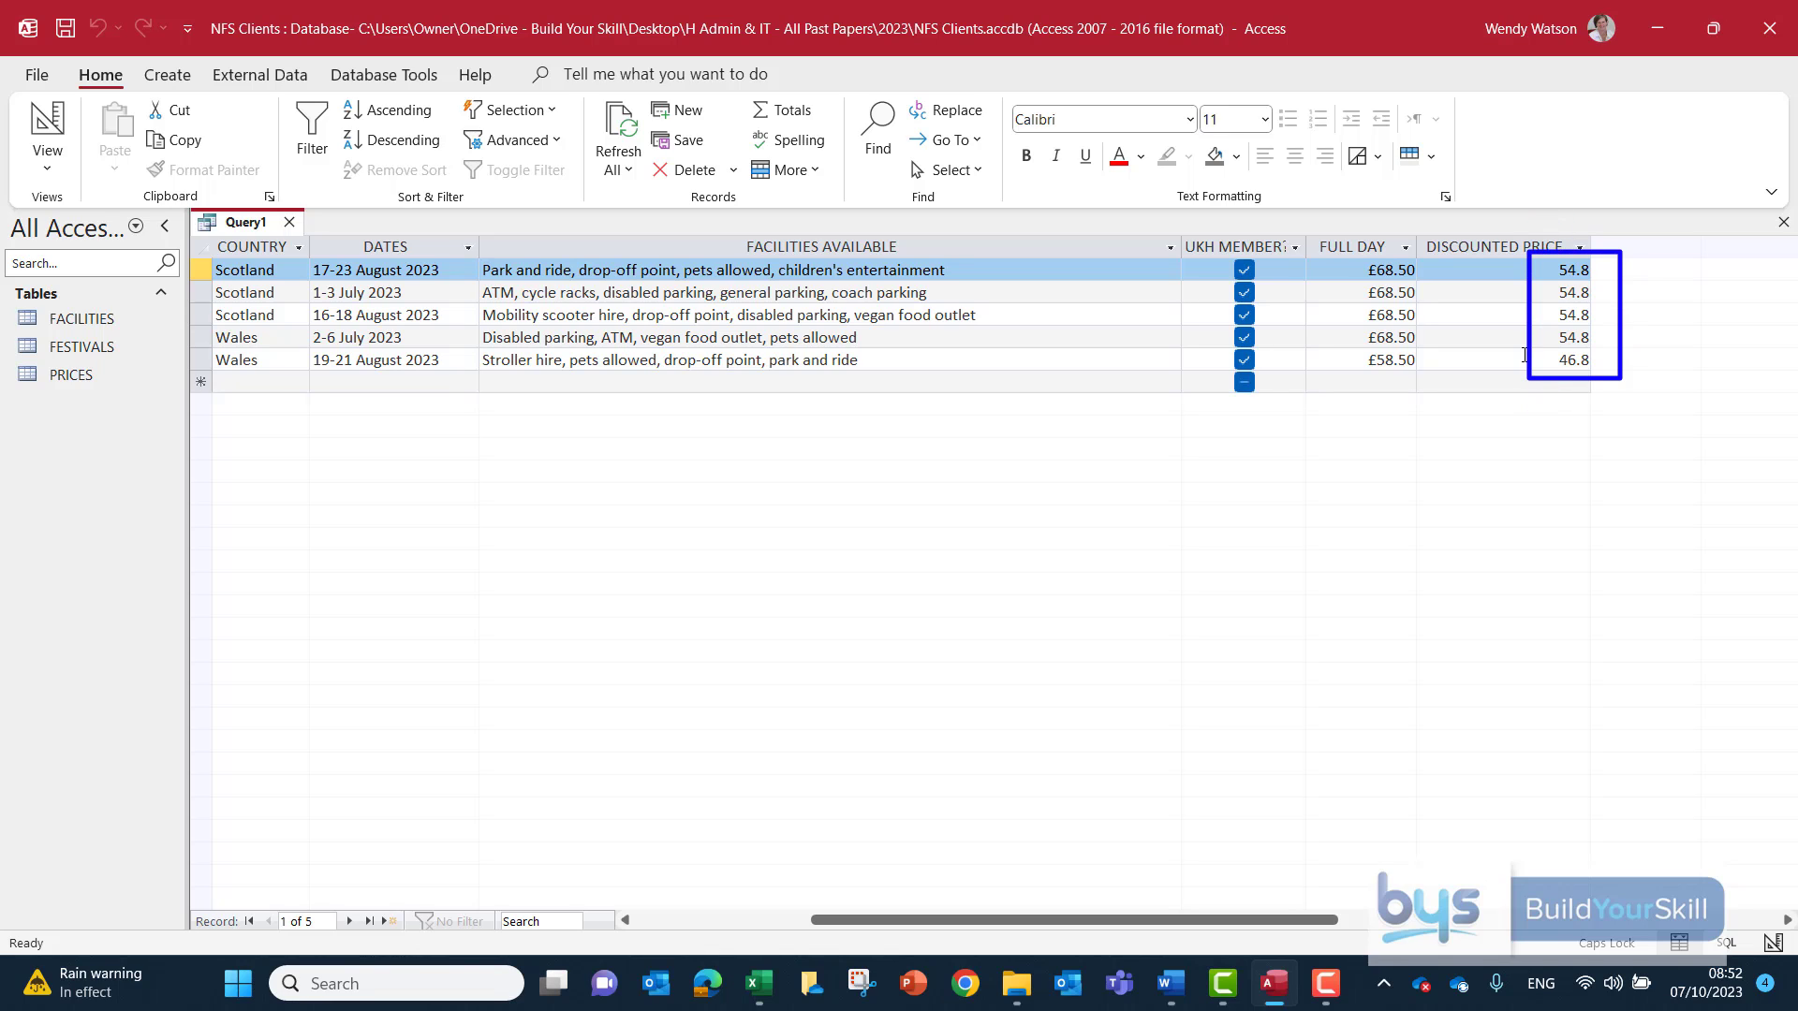
{"action": "left_click", "coordinate": [47, 159]}
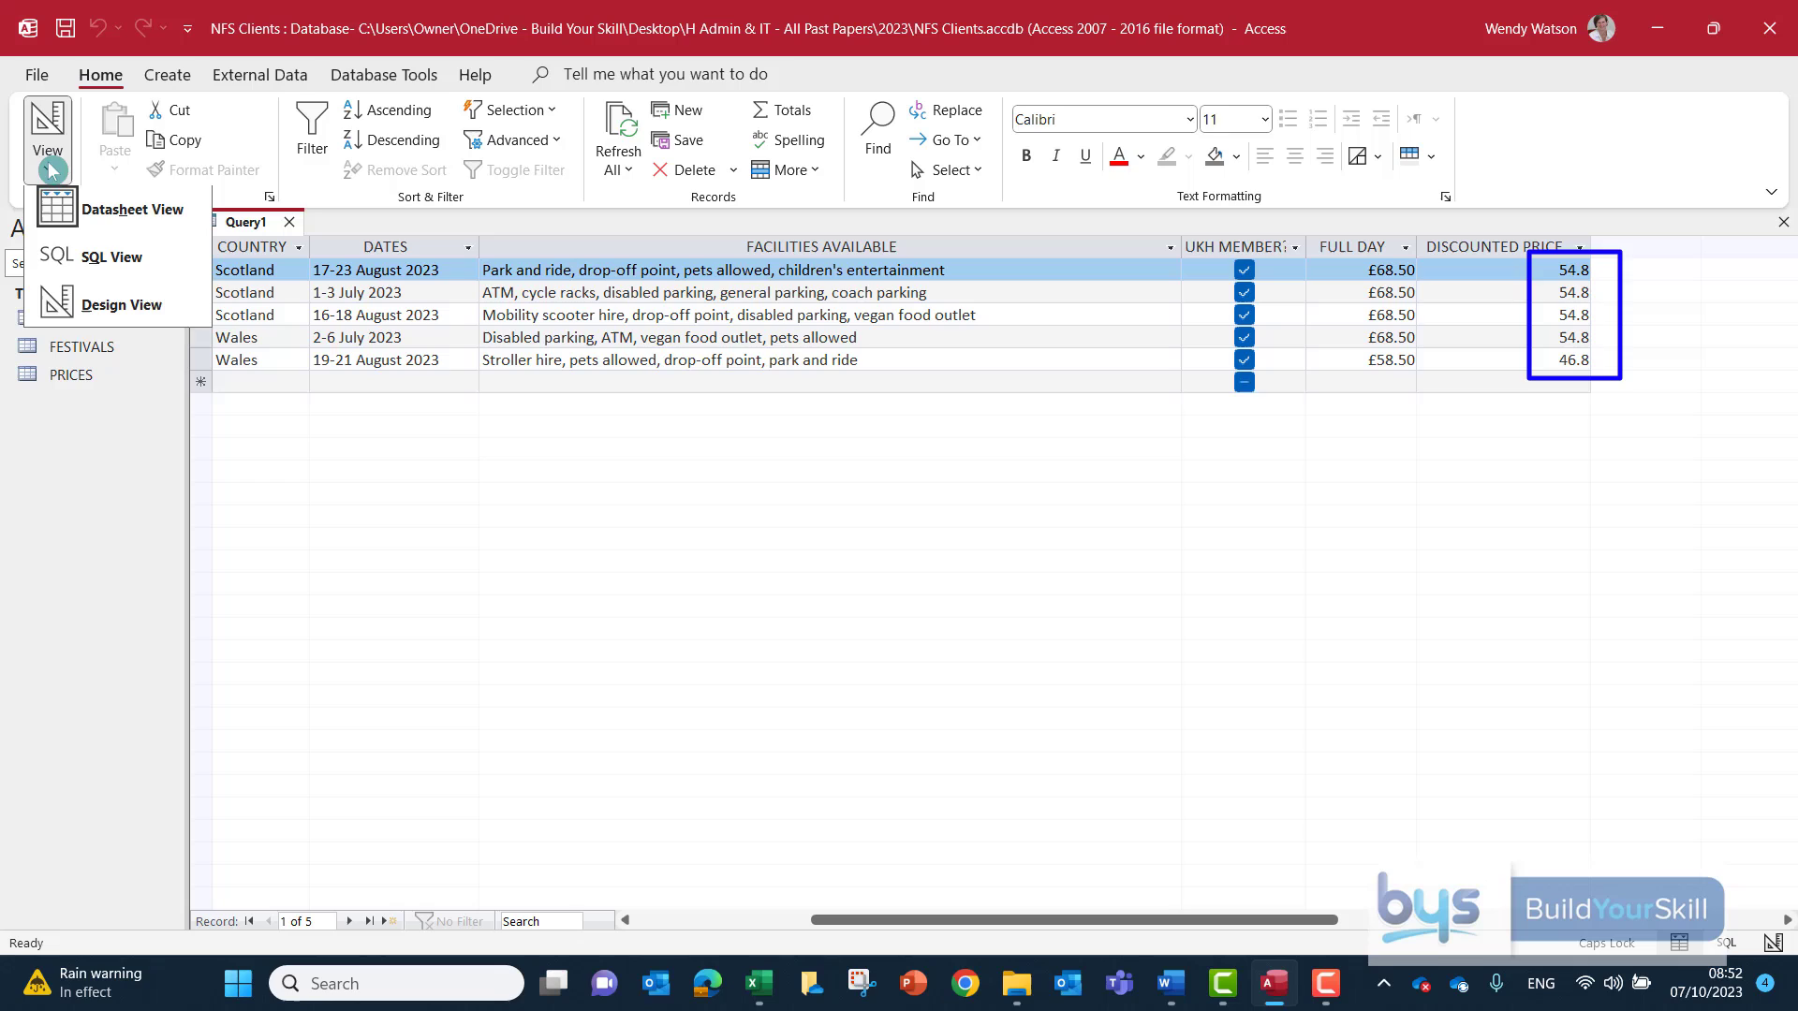
{"action": "left_click", "coordinate": [106, 317]}
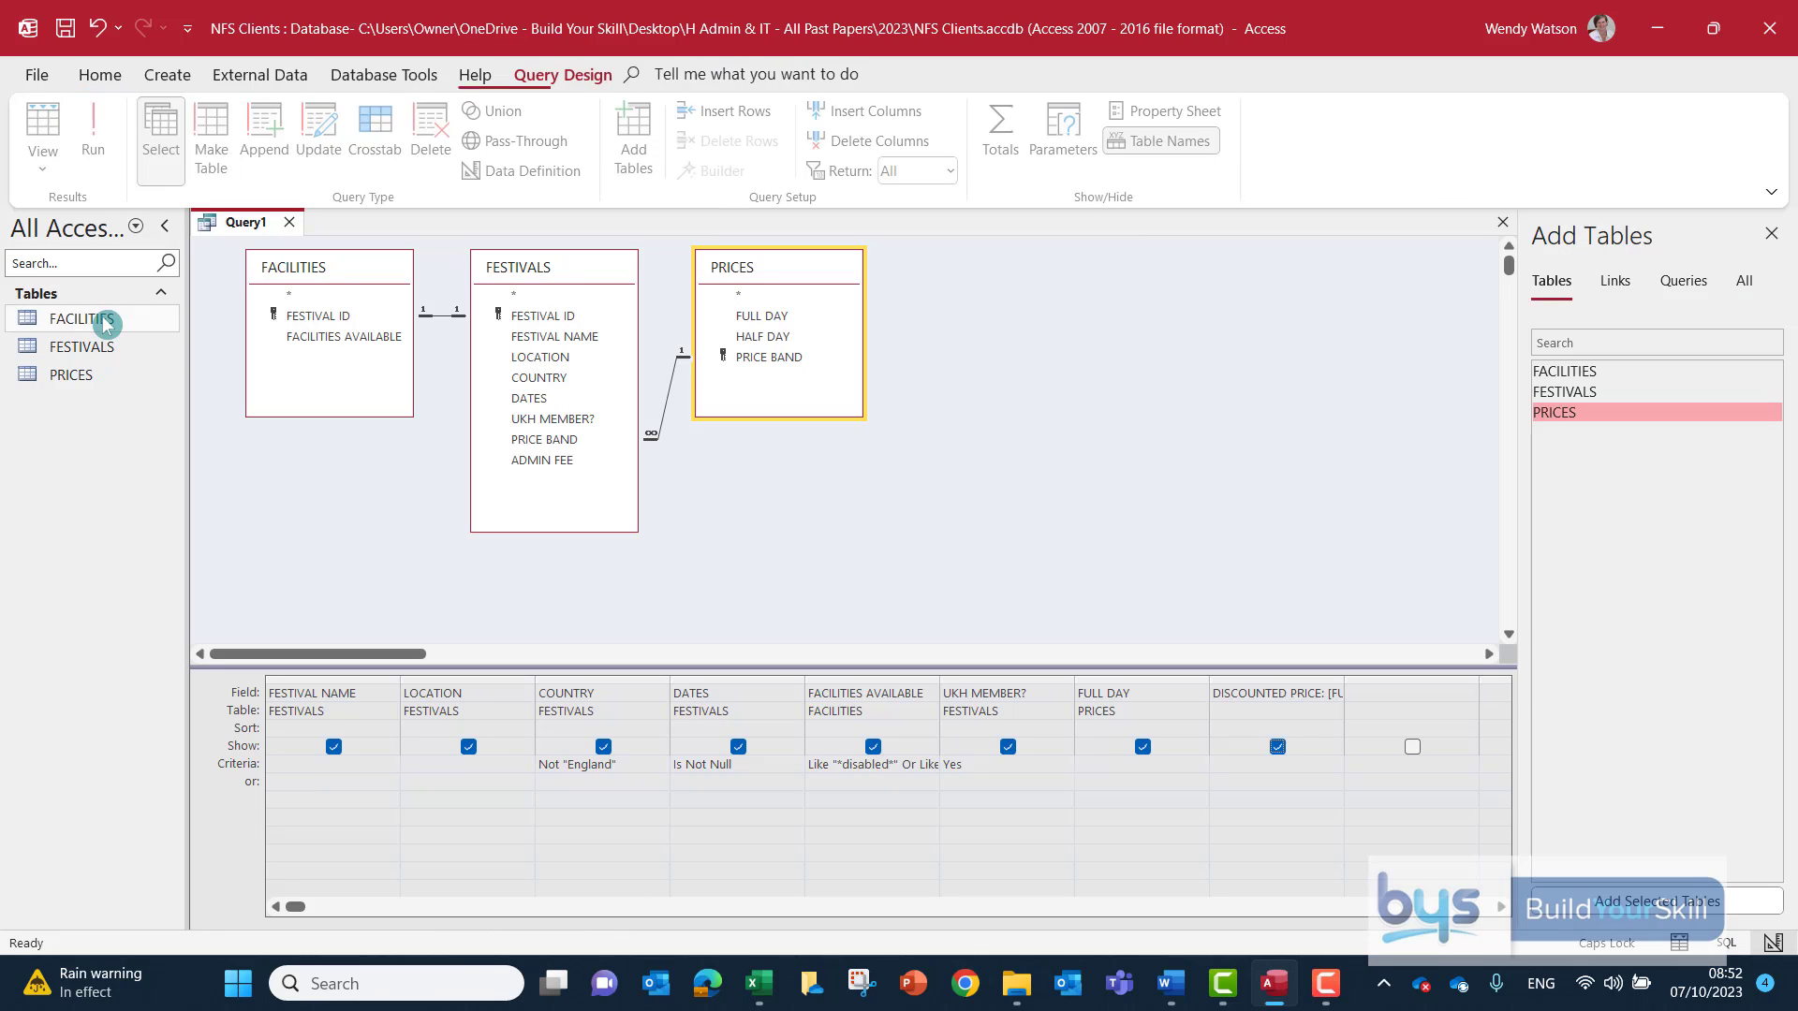
Format the DISCOUNTED PRICE field as Currency with 2 decimal places, and run the query to check the discounted prices.
{"action": "left_click", "coordinate": [1290, 698]}
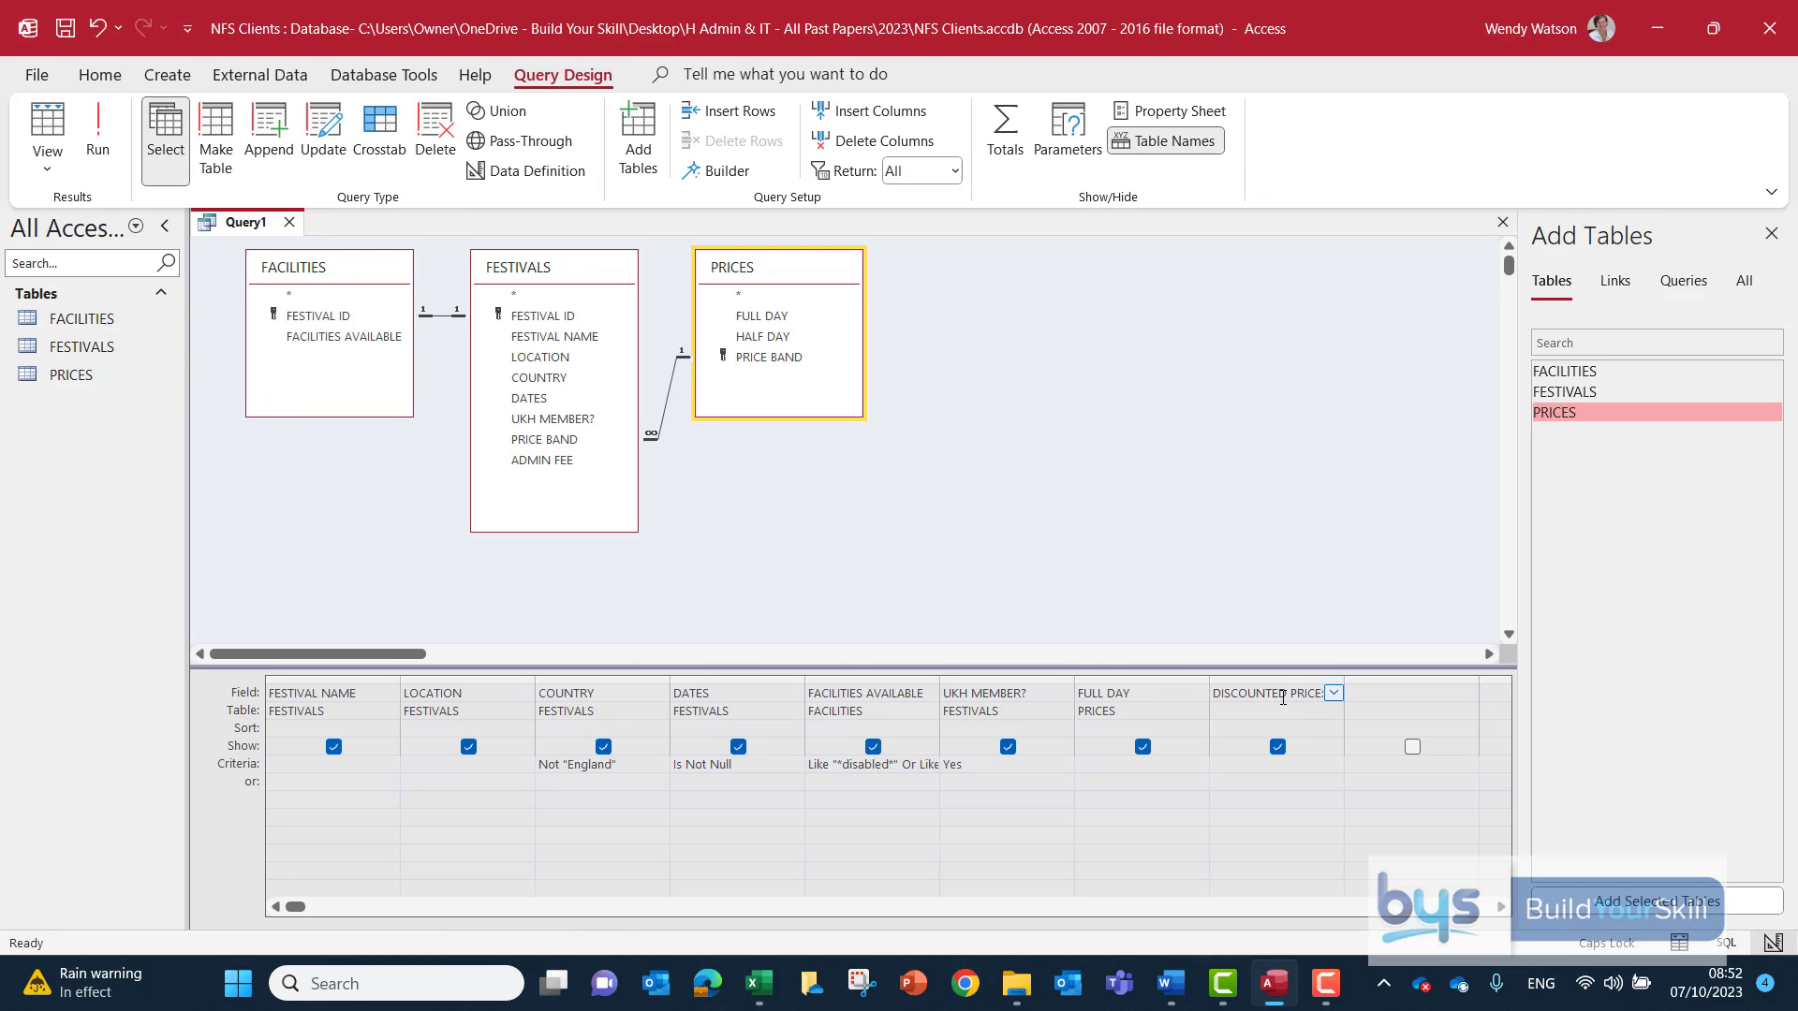
{"action": "right_click", "coordinate": [1283, 698]}
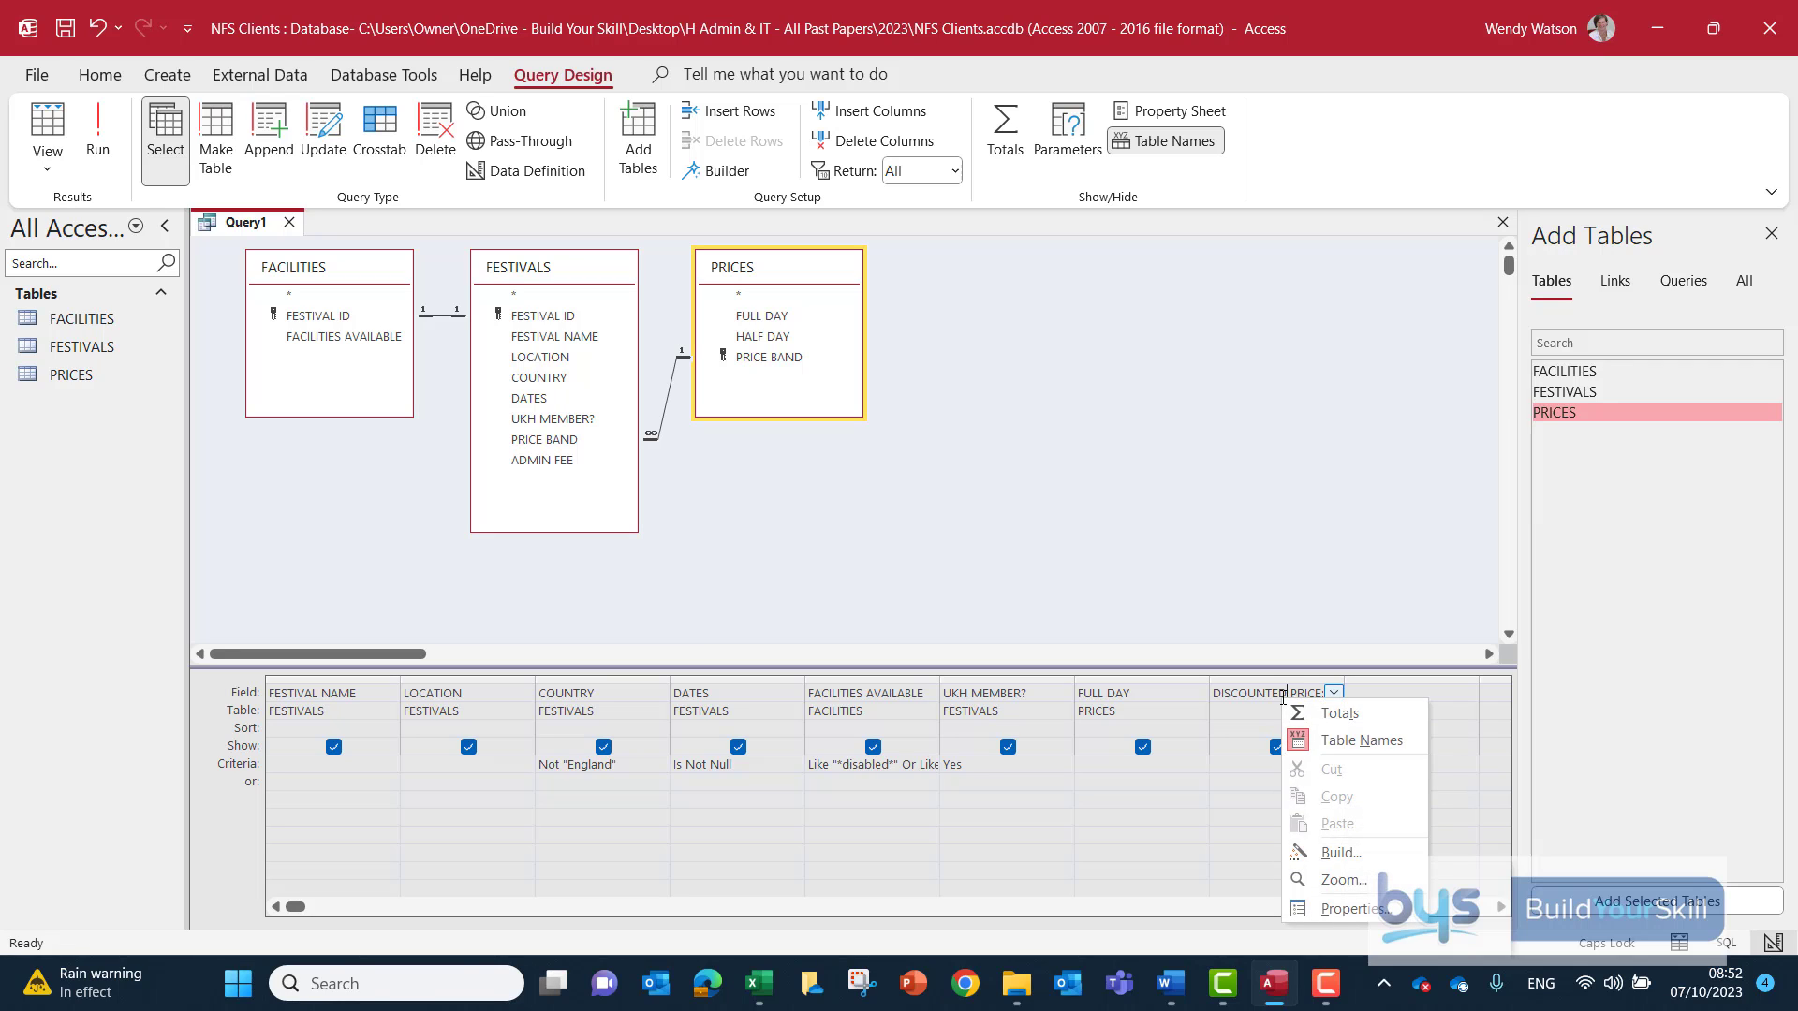
{"action": "left_click", "coordinate": [1349, 908]}
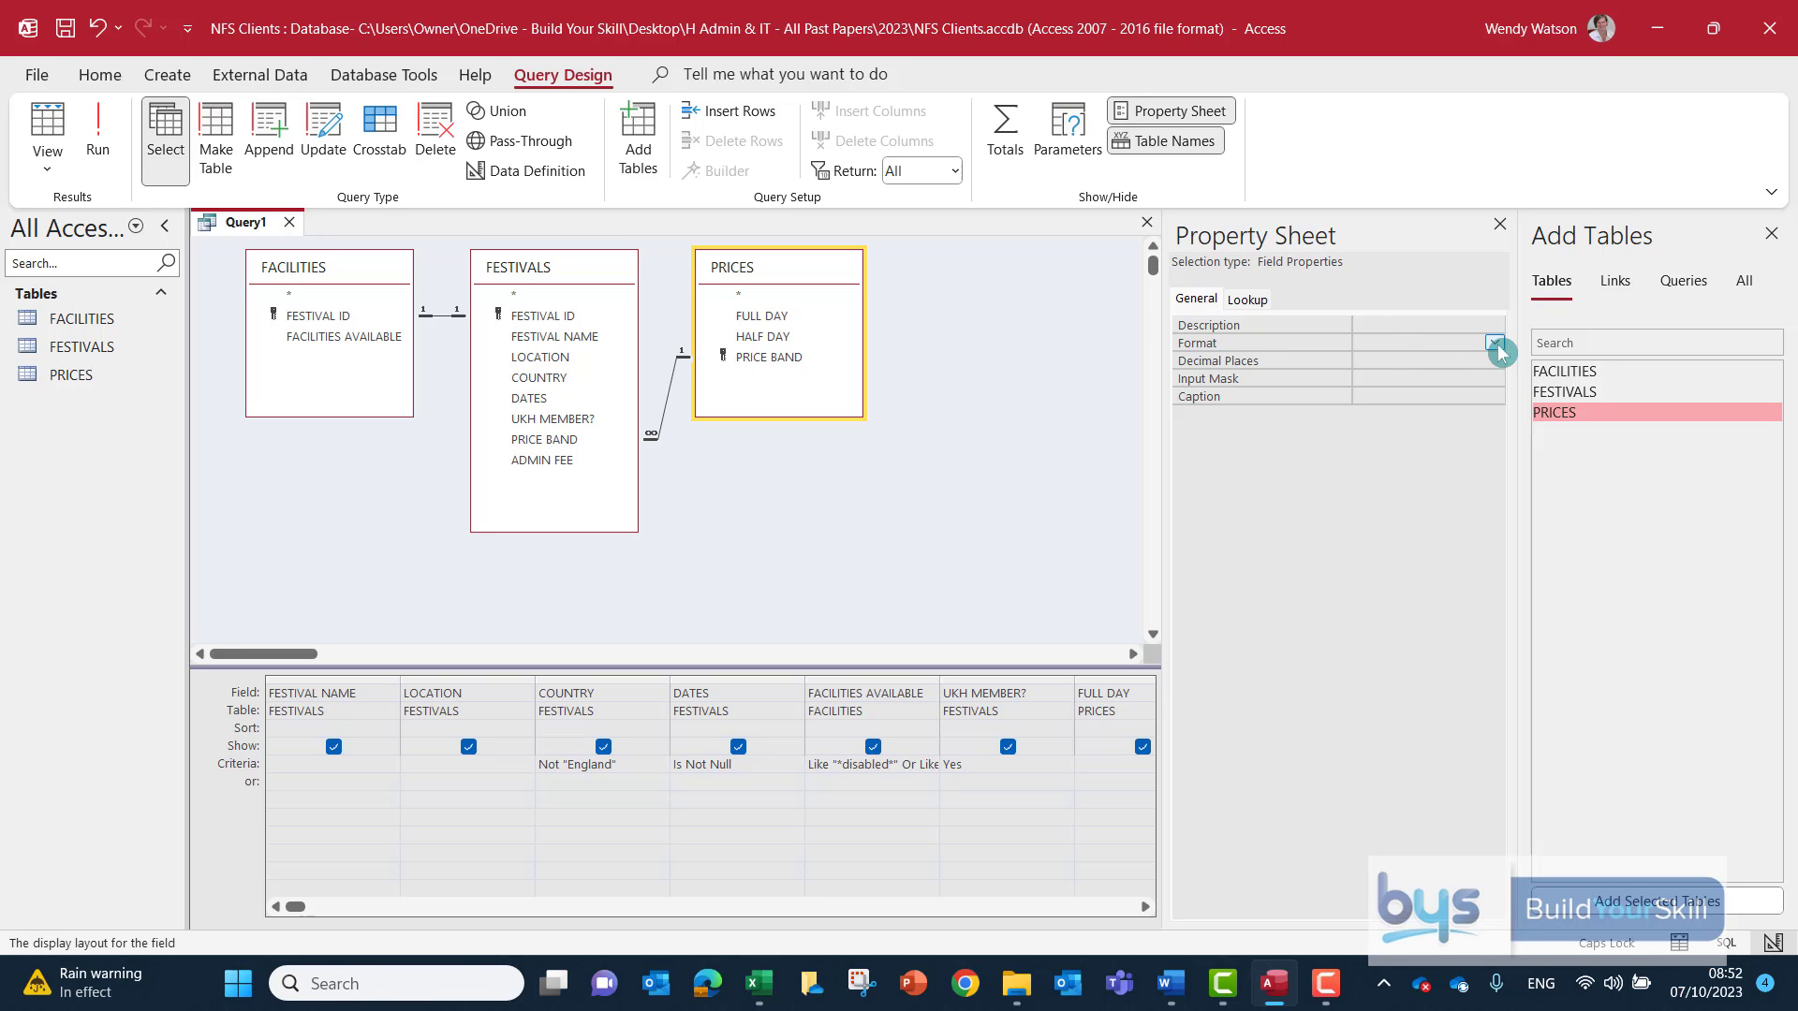
{"action": "left_click", "coordinate": [1495, 343]}
{"action": "left_click", "coordinate": [1385, 378]}
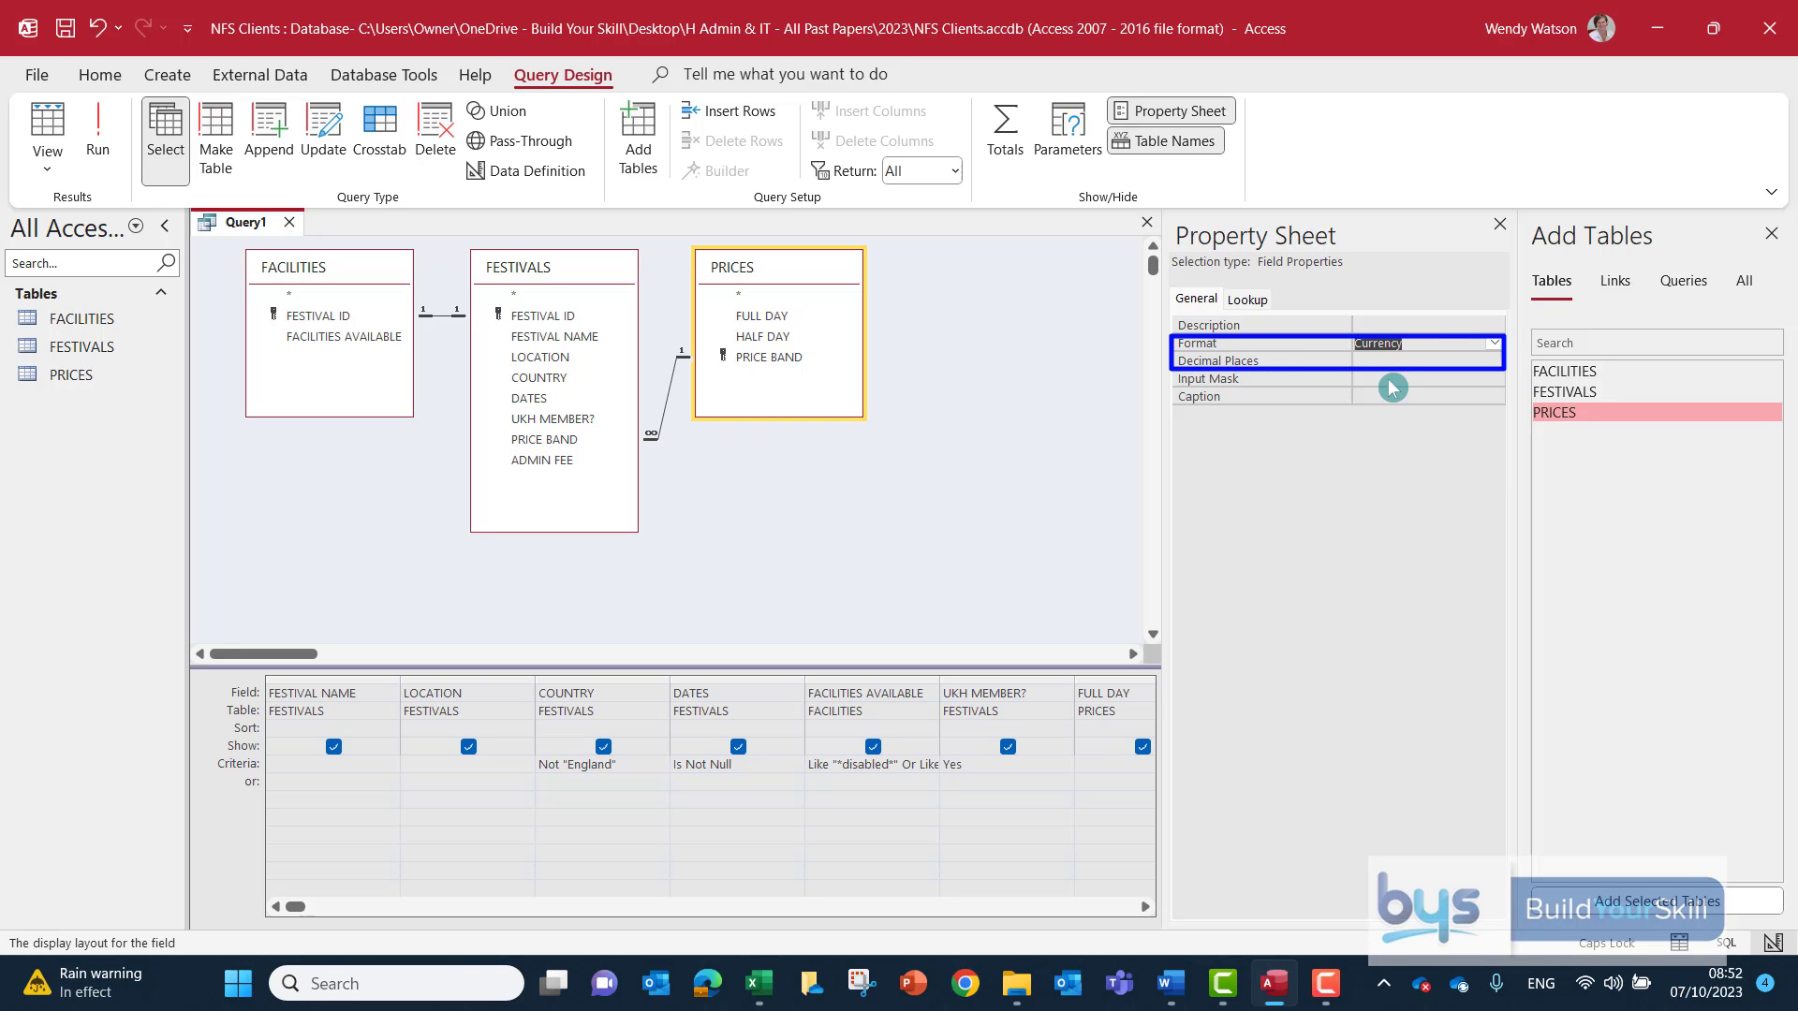
{"action": "left_click", "coordinate": [1360, 363]}
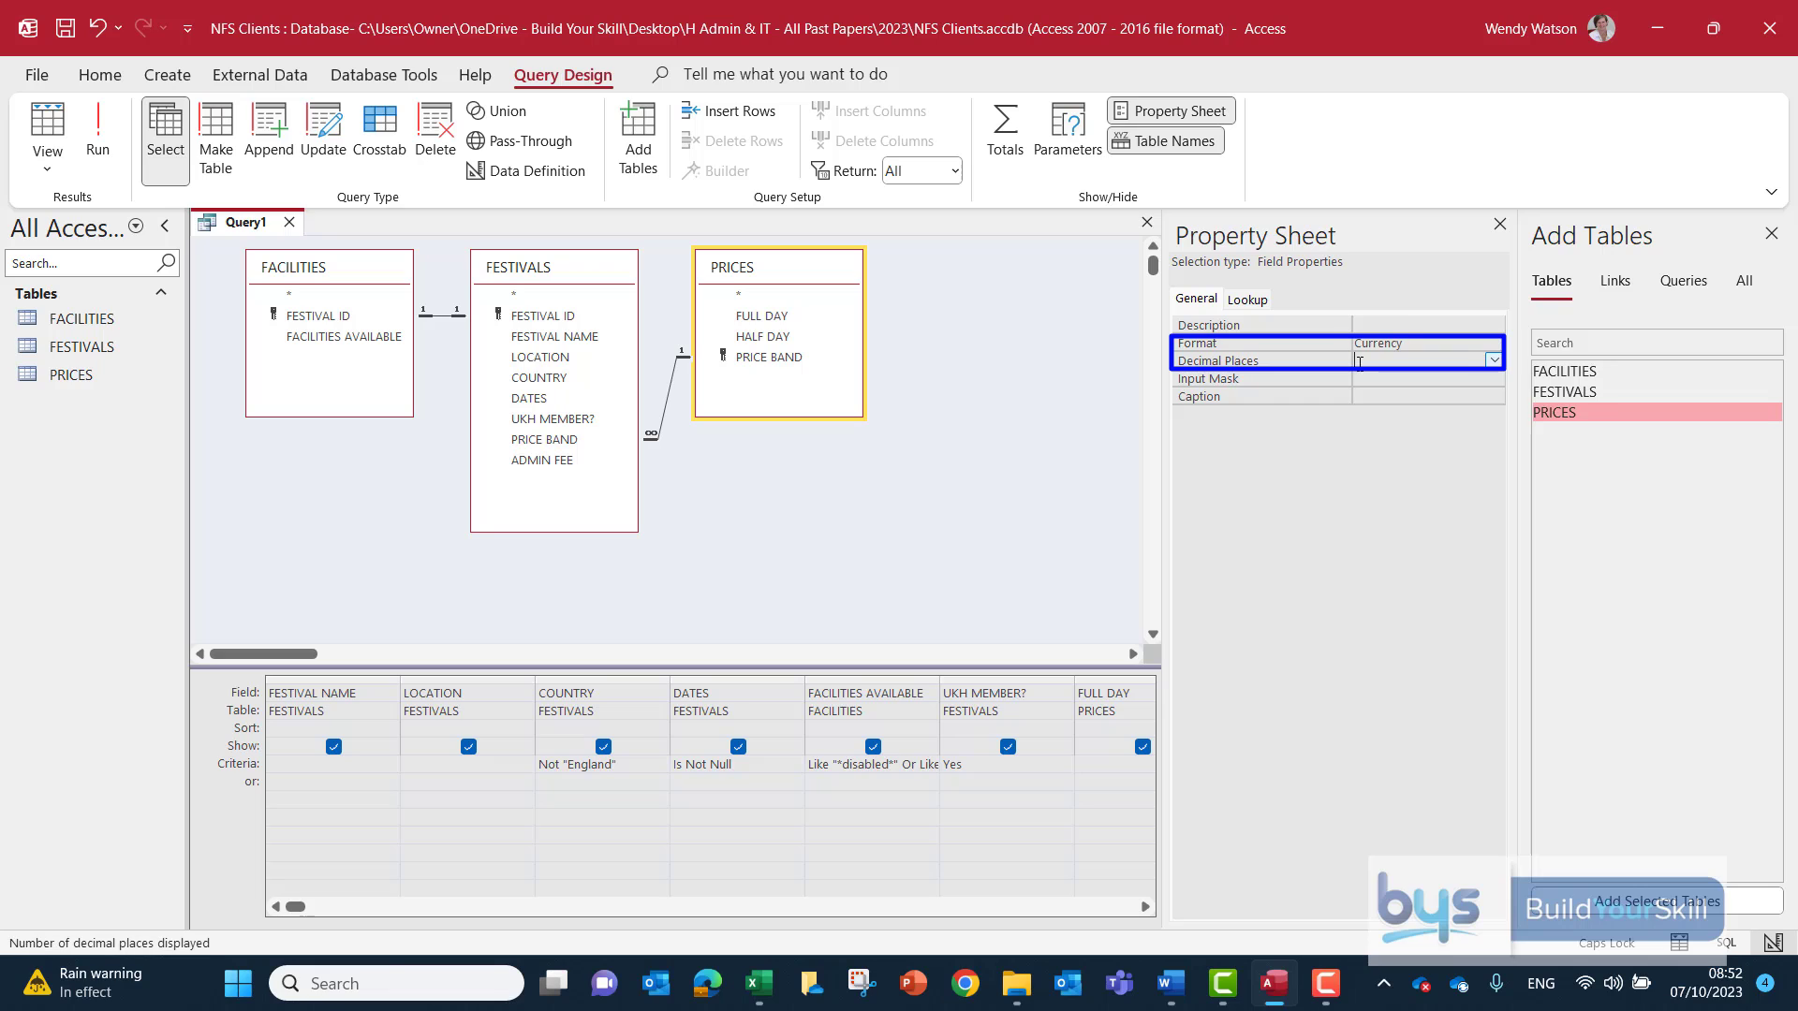
{"action": "left_click", "coordinate": [1494, 360]}
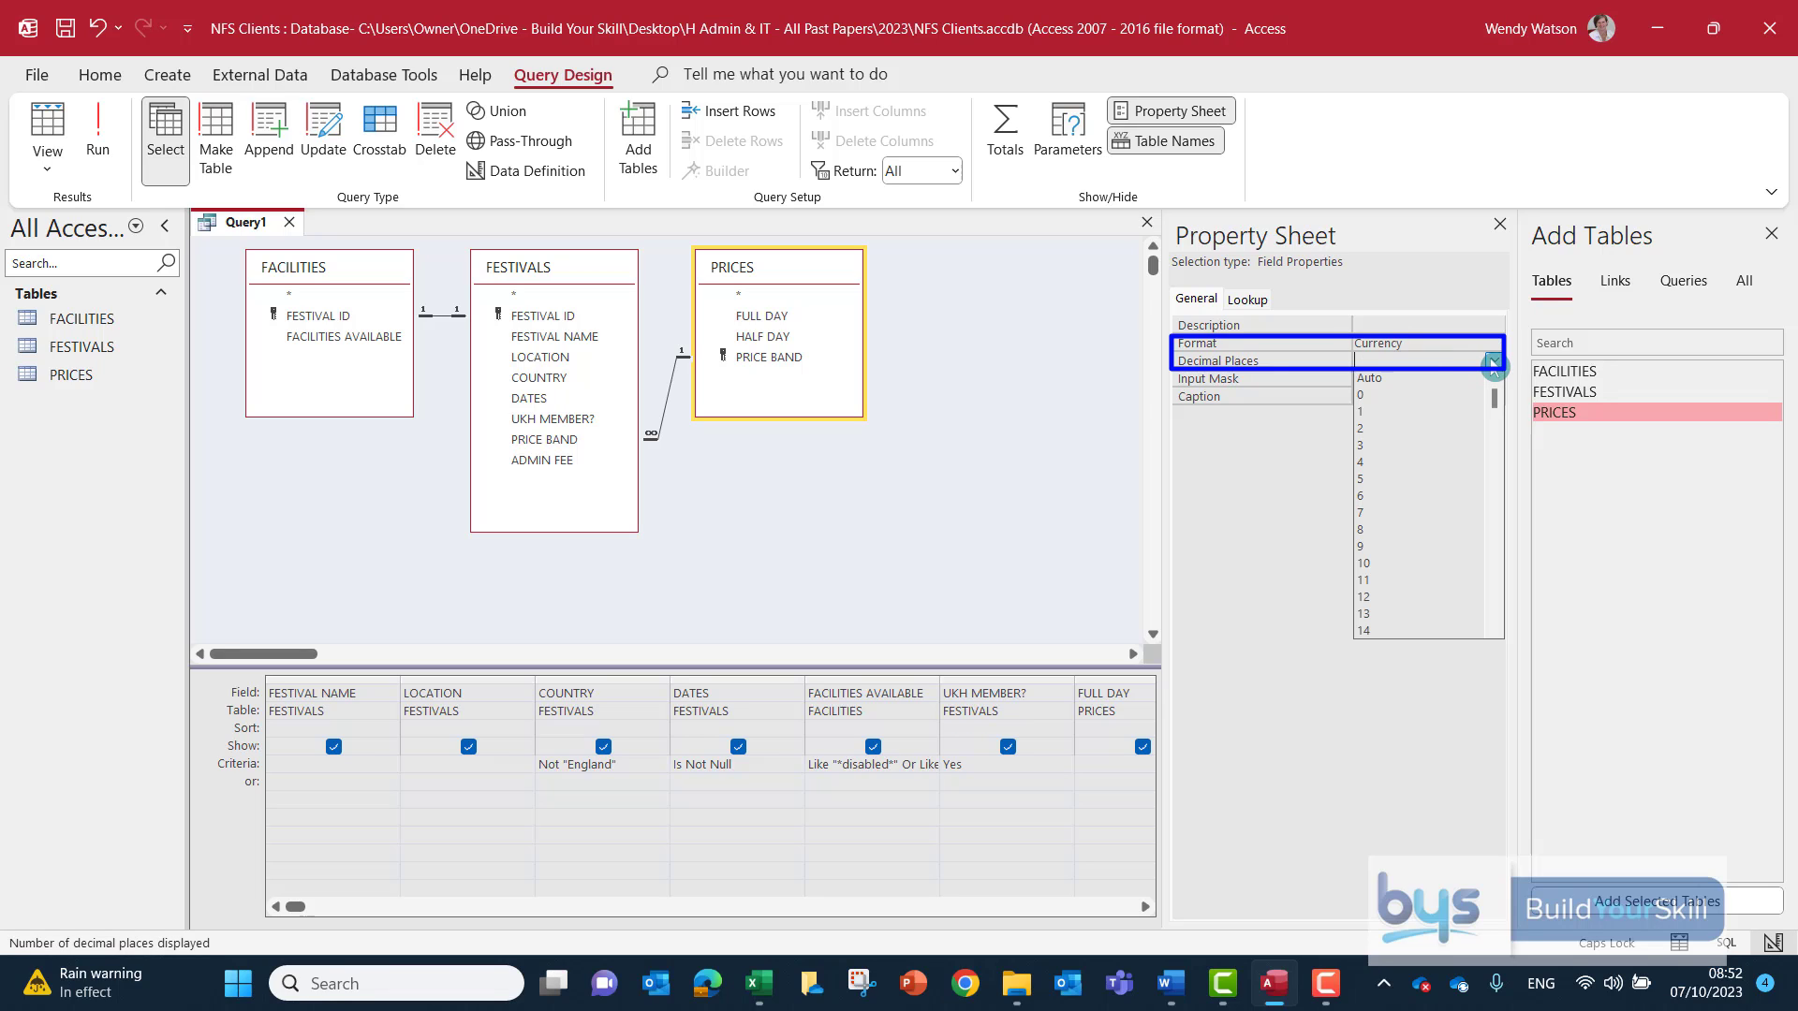
{"action": "left_click", "coordinate": [1369, 428]}
{"action": "left_click", "coordinate": [1771, 233]}
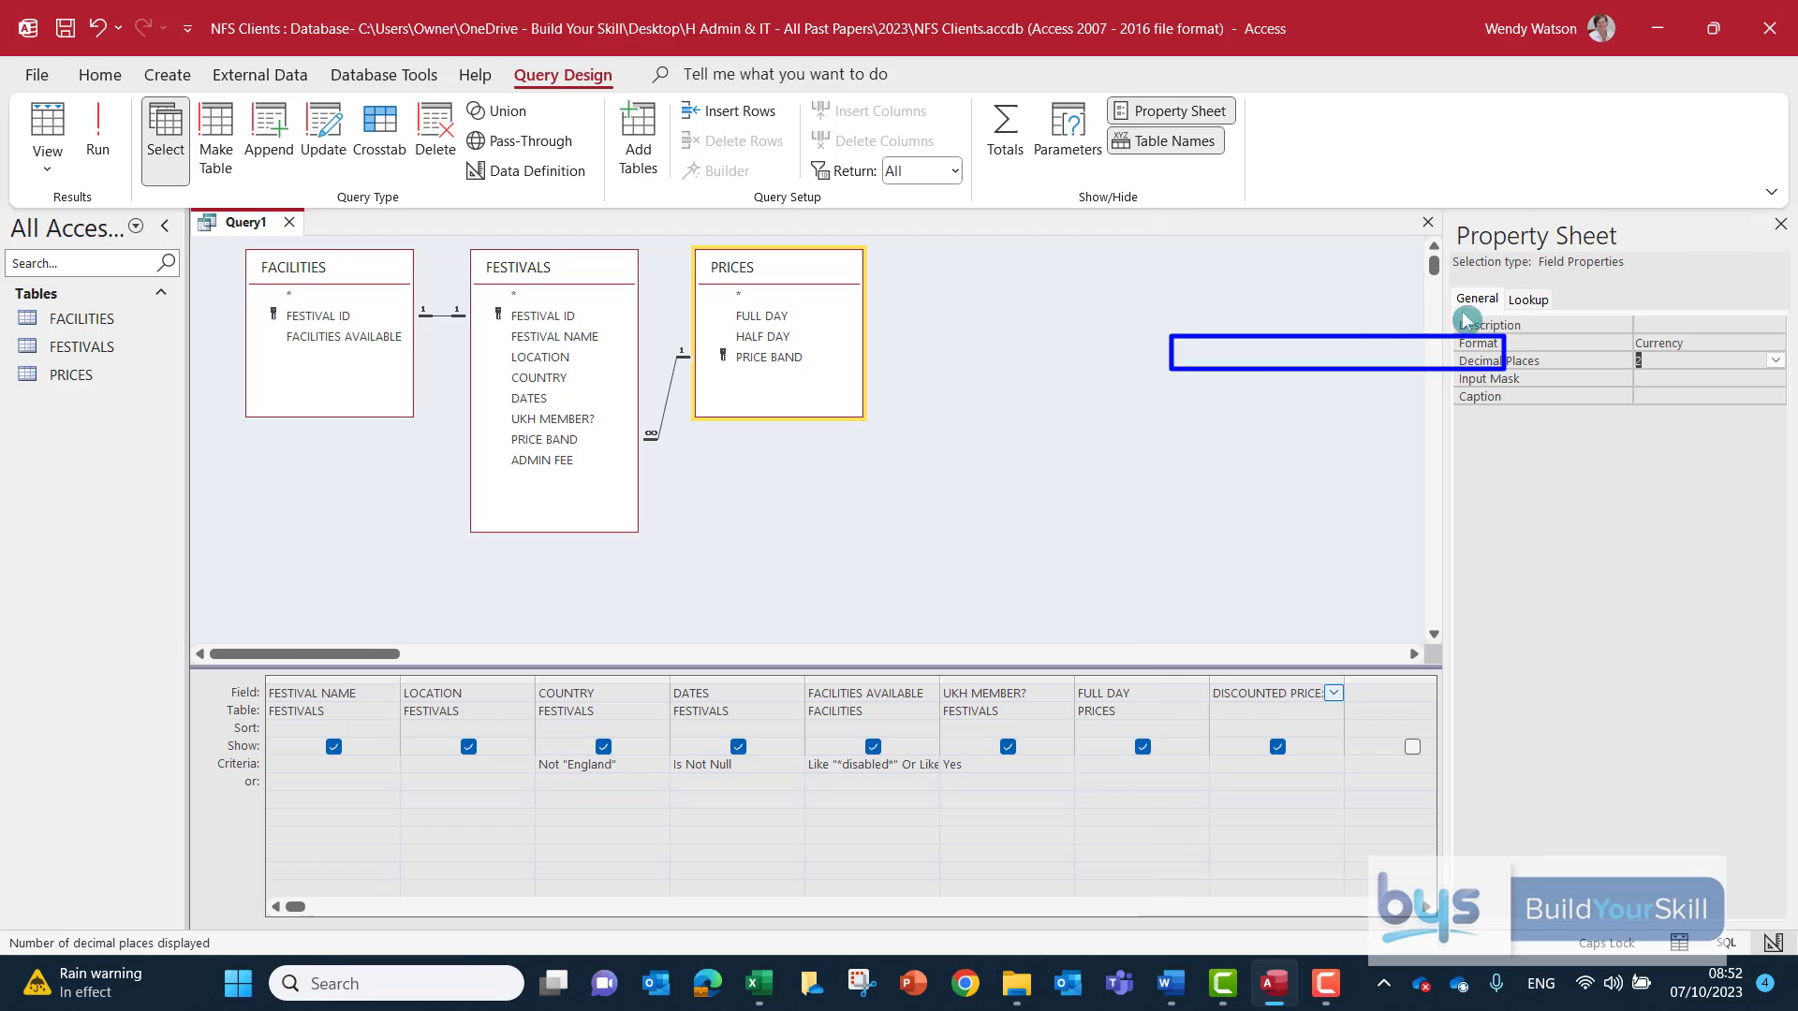
{"action": "left_click", "coordinate": [97, 136]}
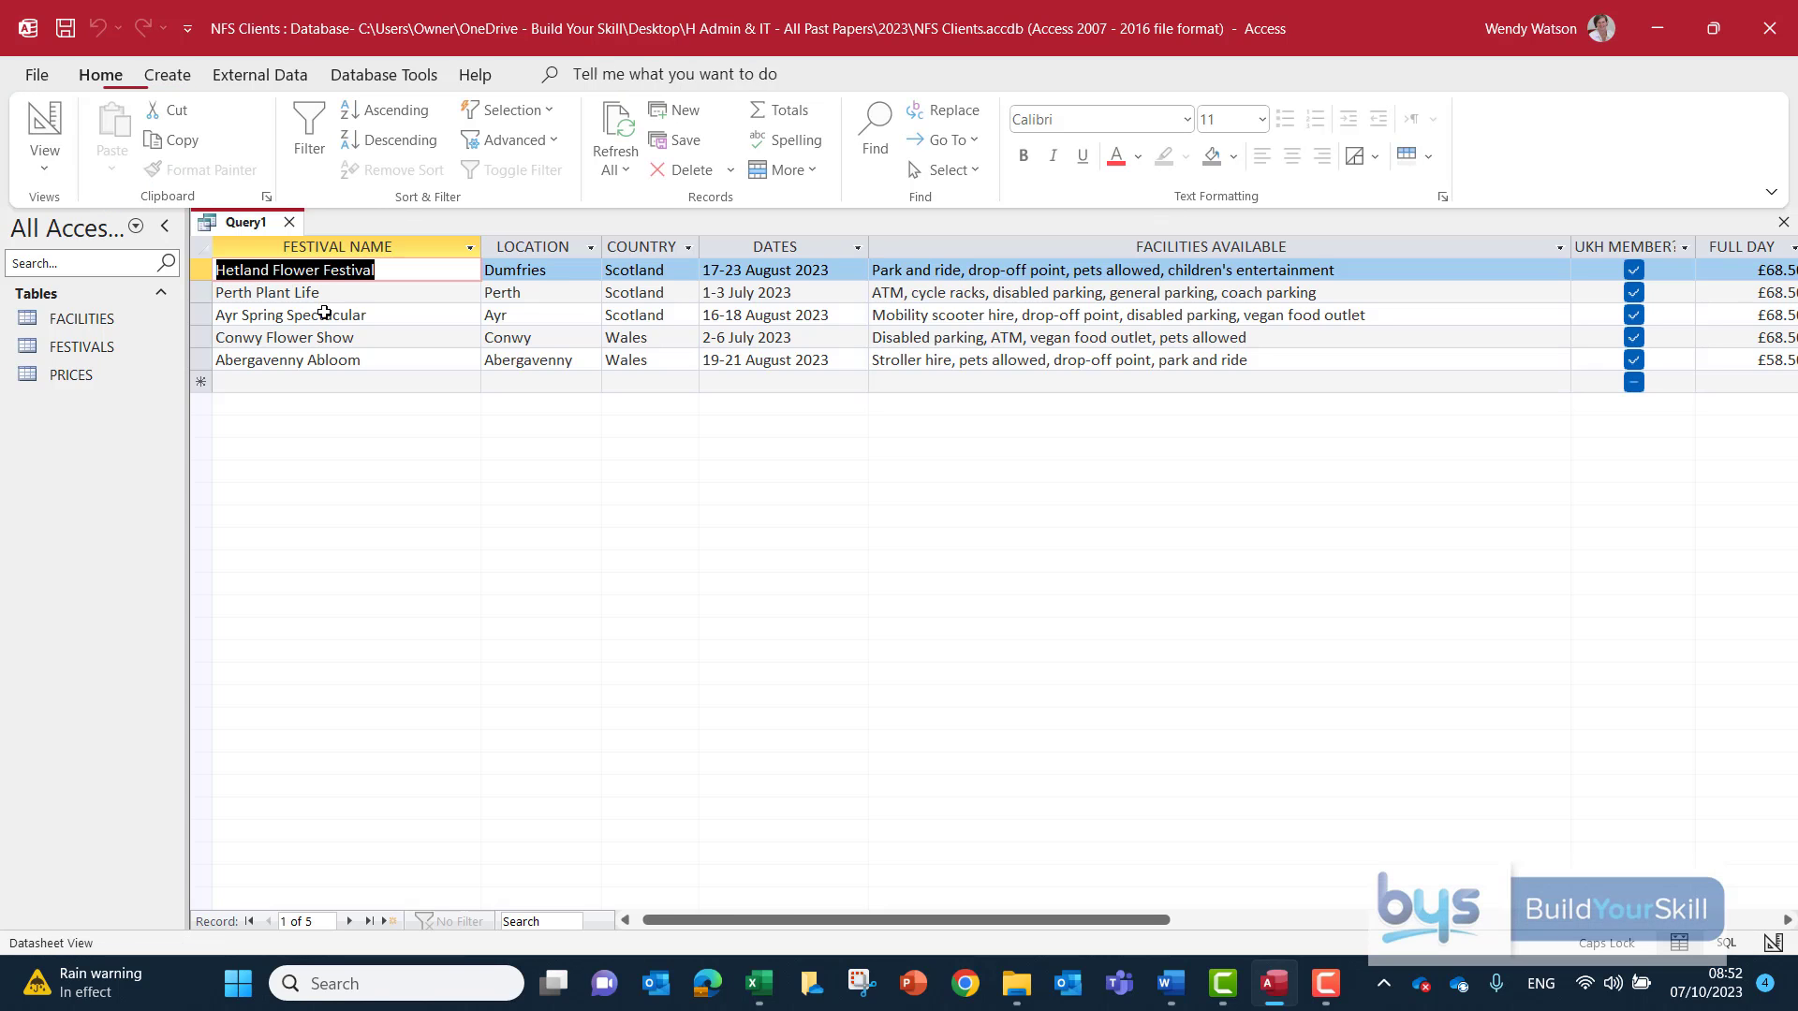
{"action": "left_click_drag", "start_coordinate": [1028, 920], "coordinate": [1208, 918]}
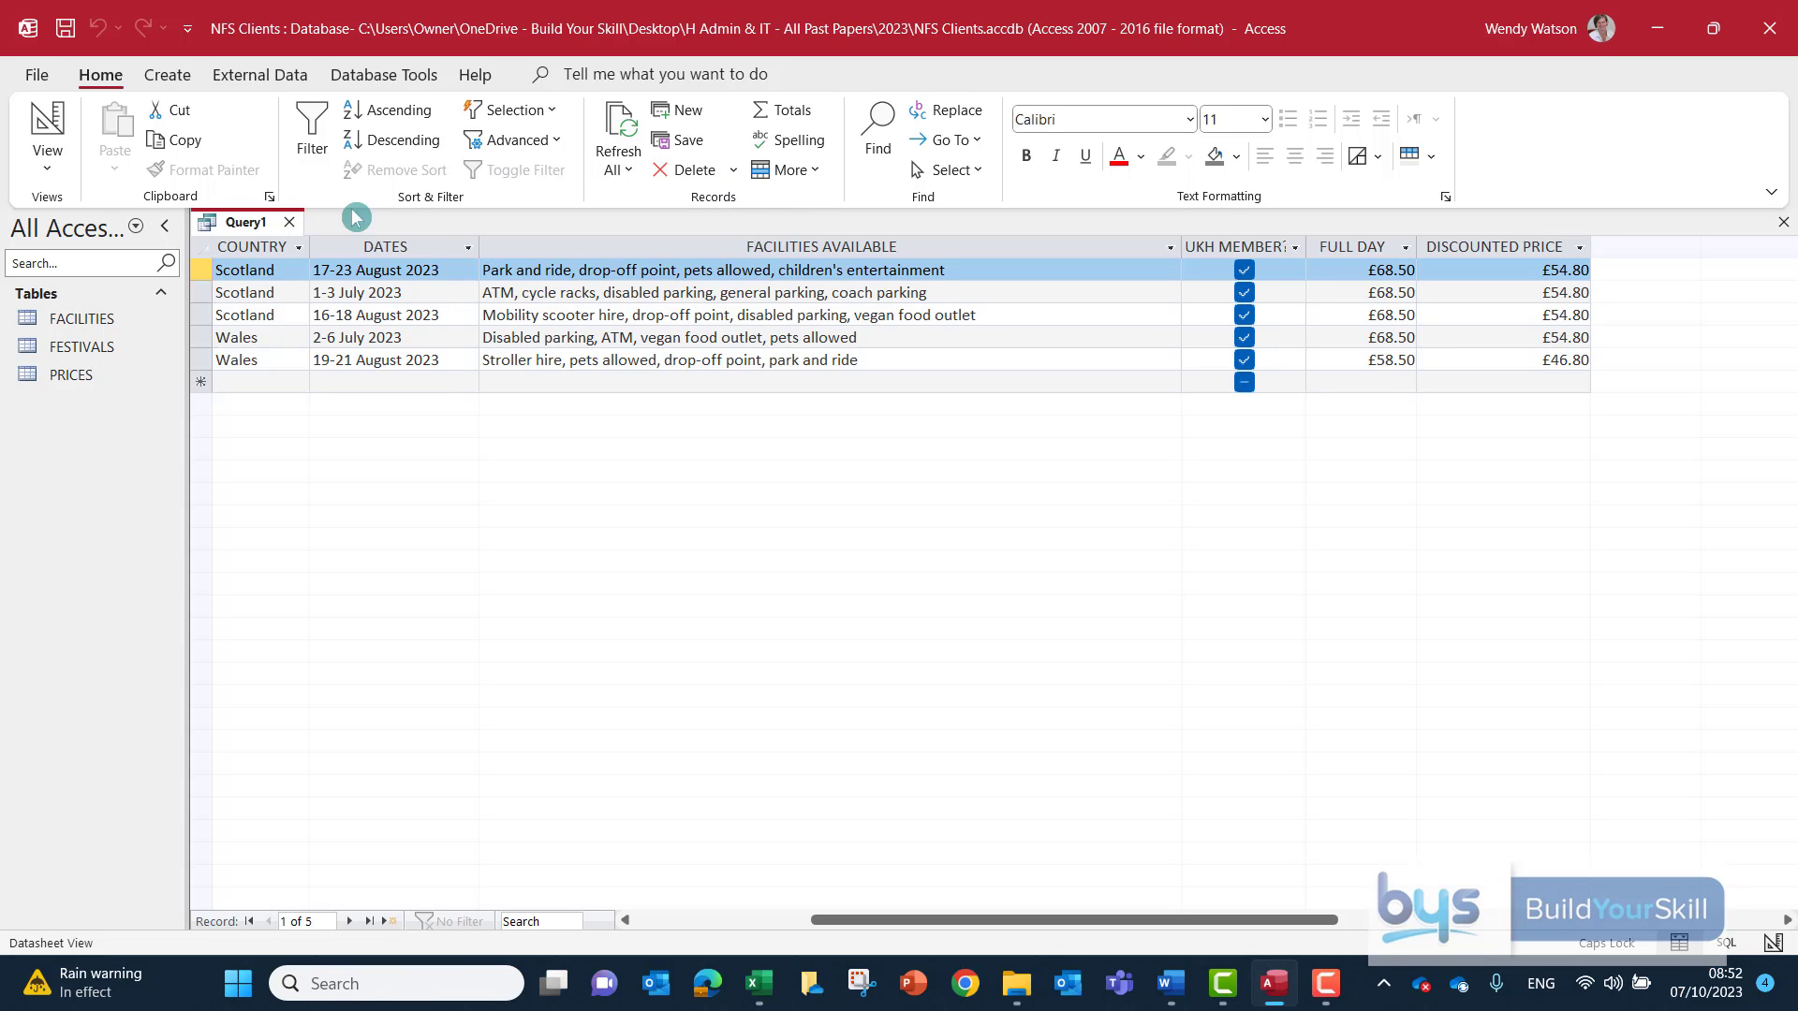
Close the query and save it as Customer Query.
{"action": "left_click", "coordinate": [290, 223]}
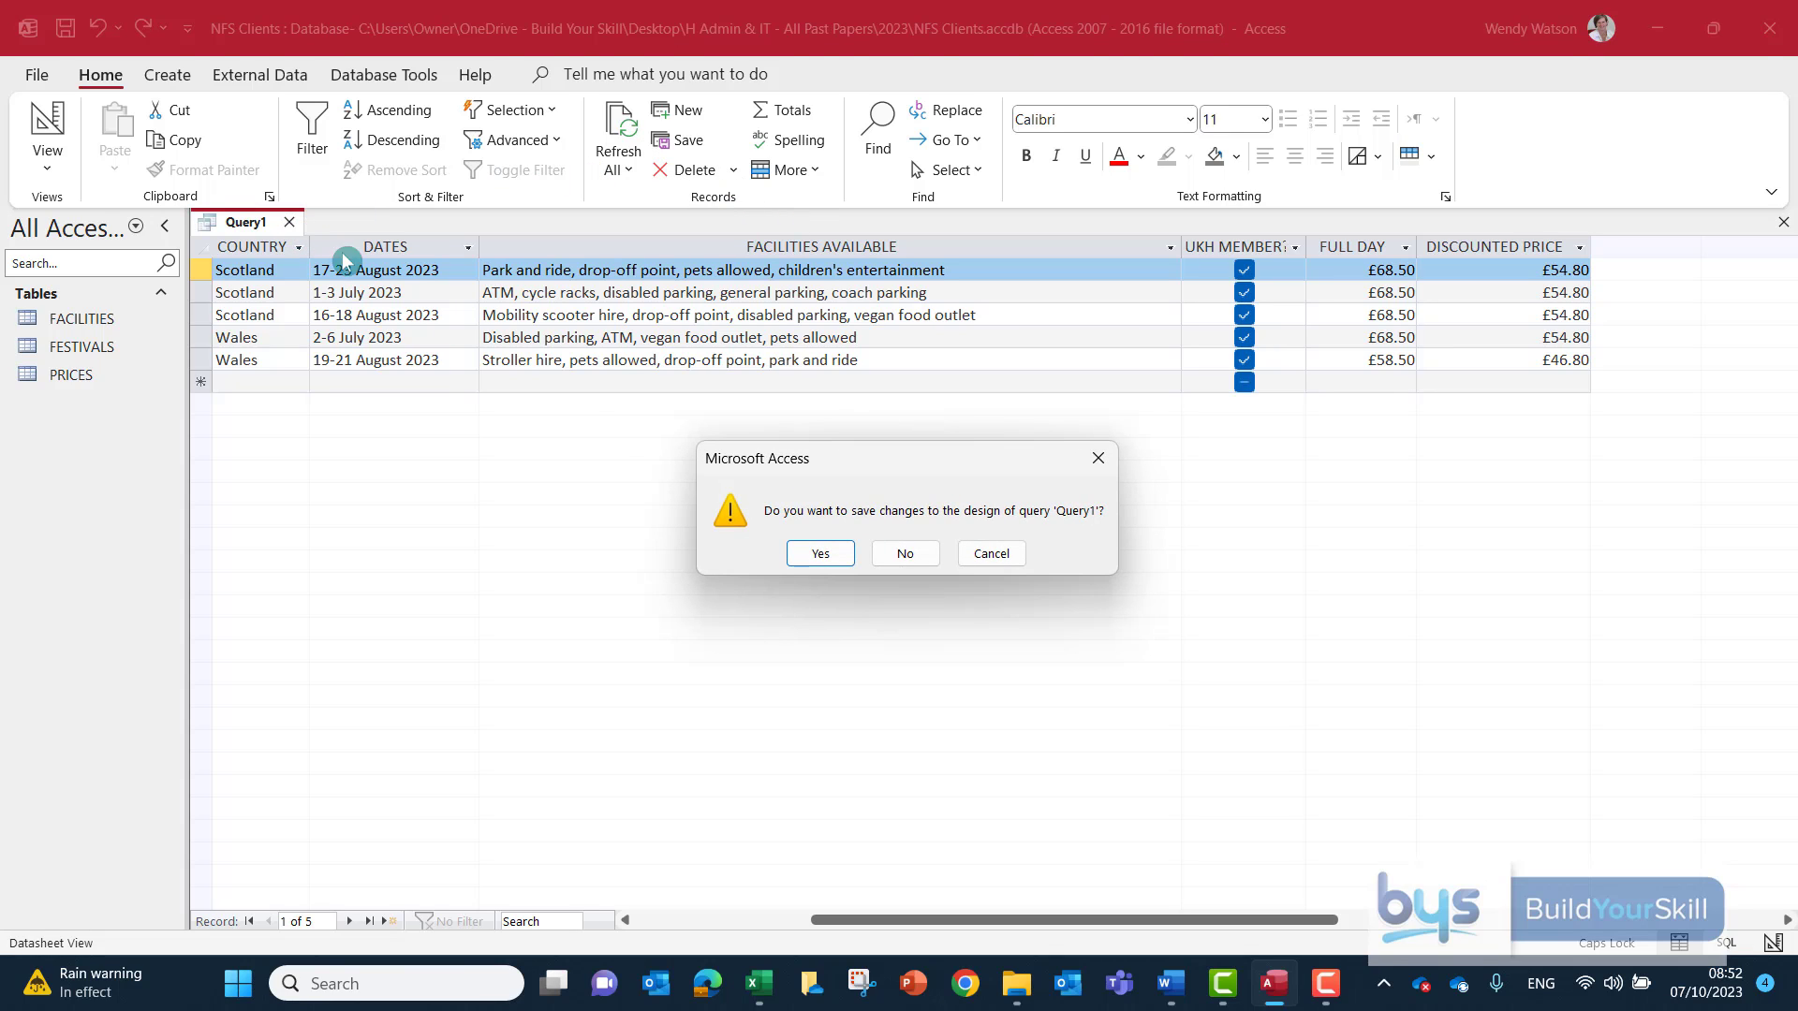
{"action": "left_click", "coordinate": [819, 554]}
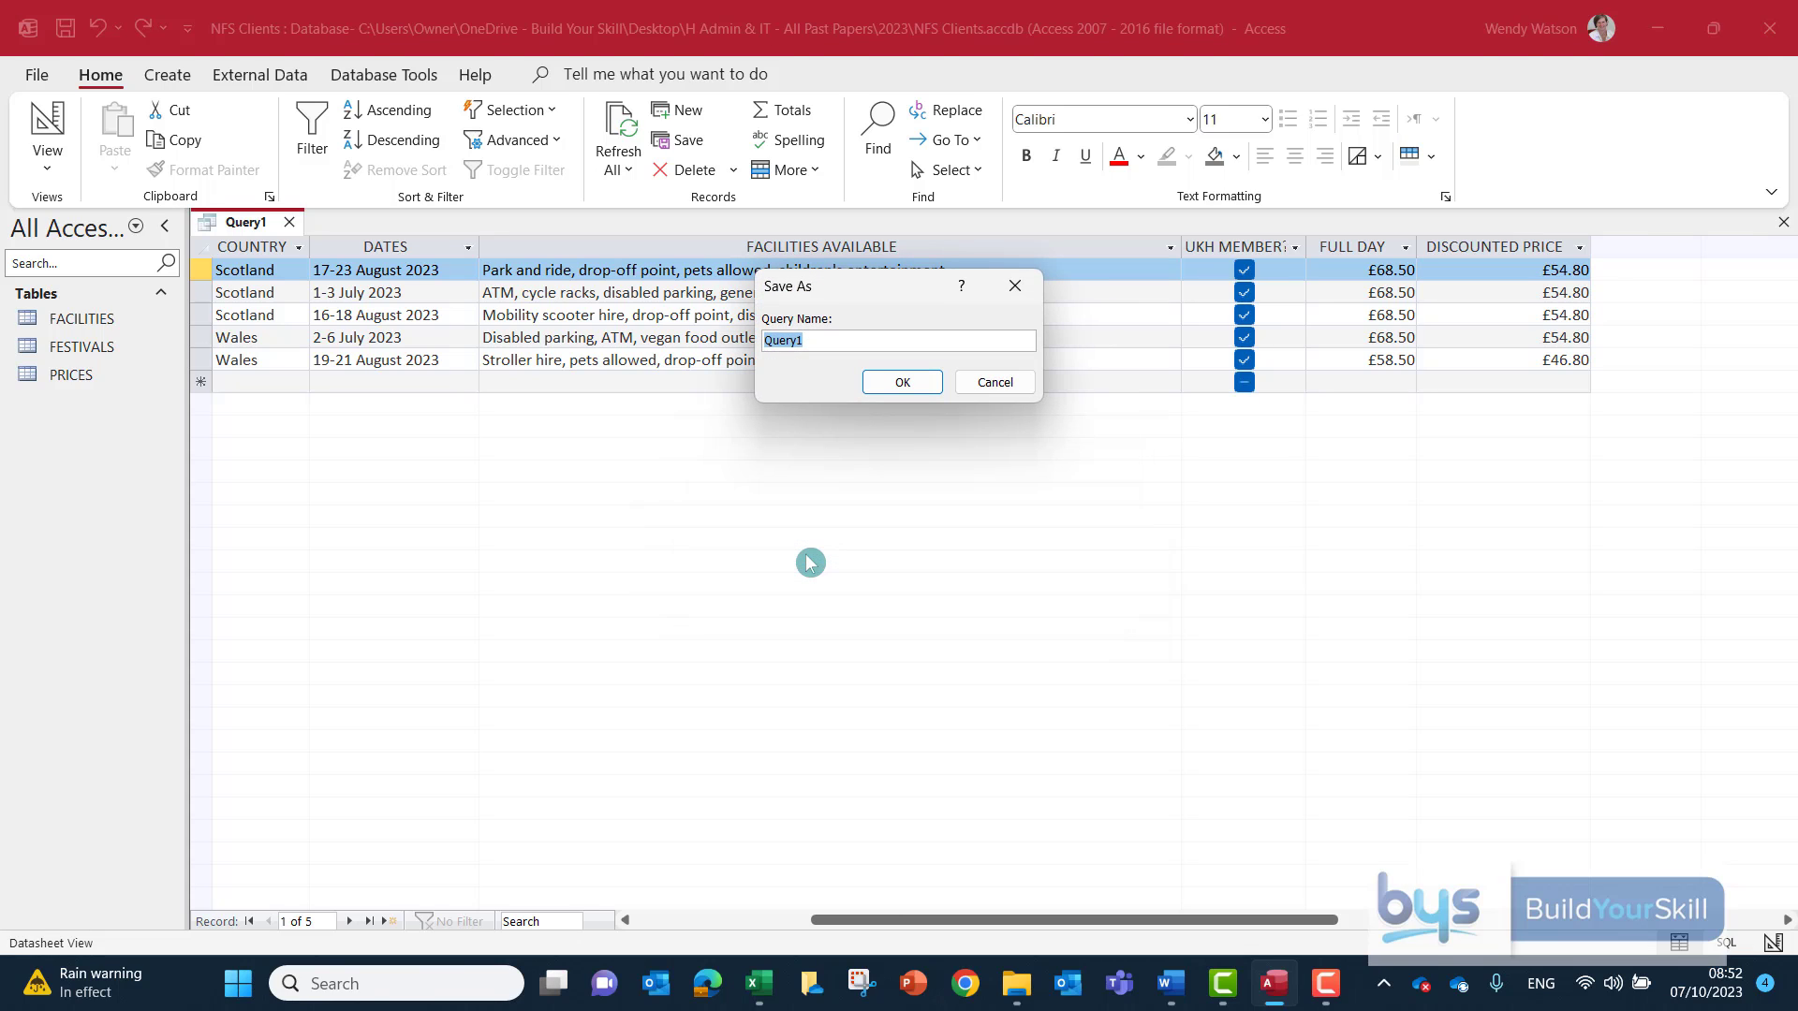
{"action": "type", "text": "Customer T"}
{"action": "key", "text": "BackSpace"}
{"action": "type", "text": "Query"}
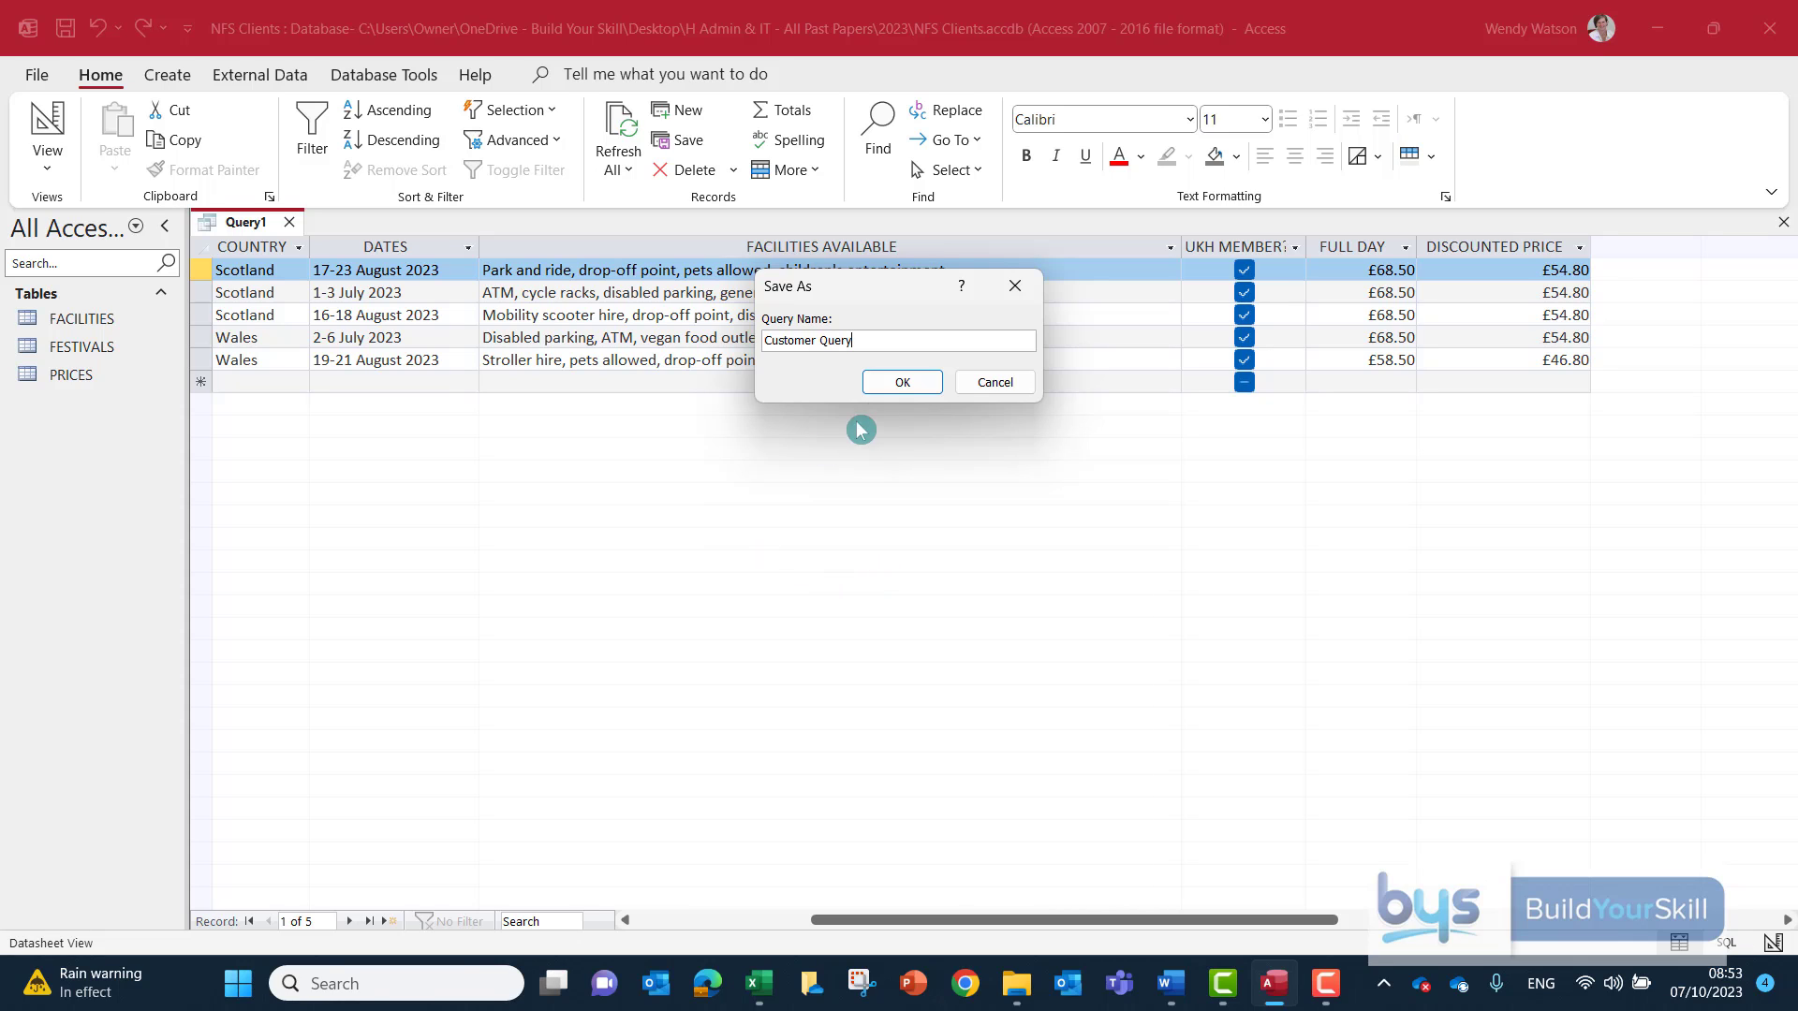
{"action": "left_click", "coordinate": [902, 383]}
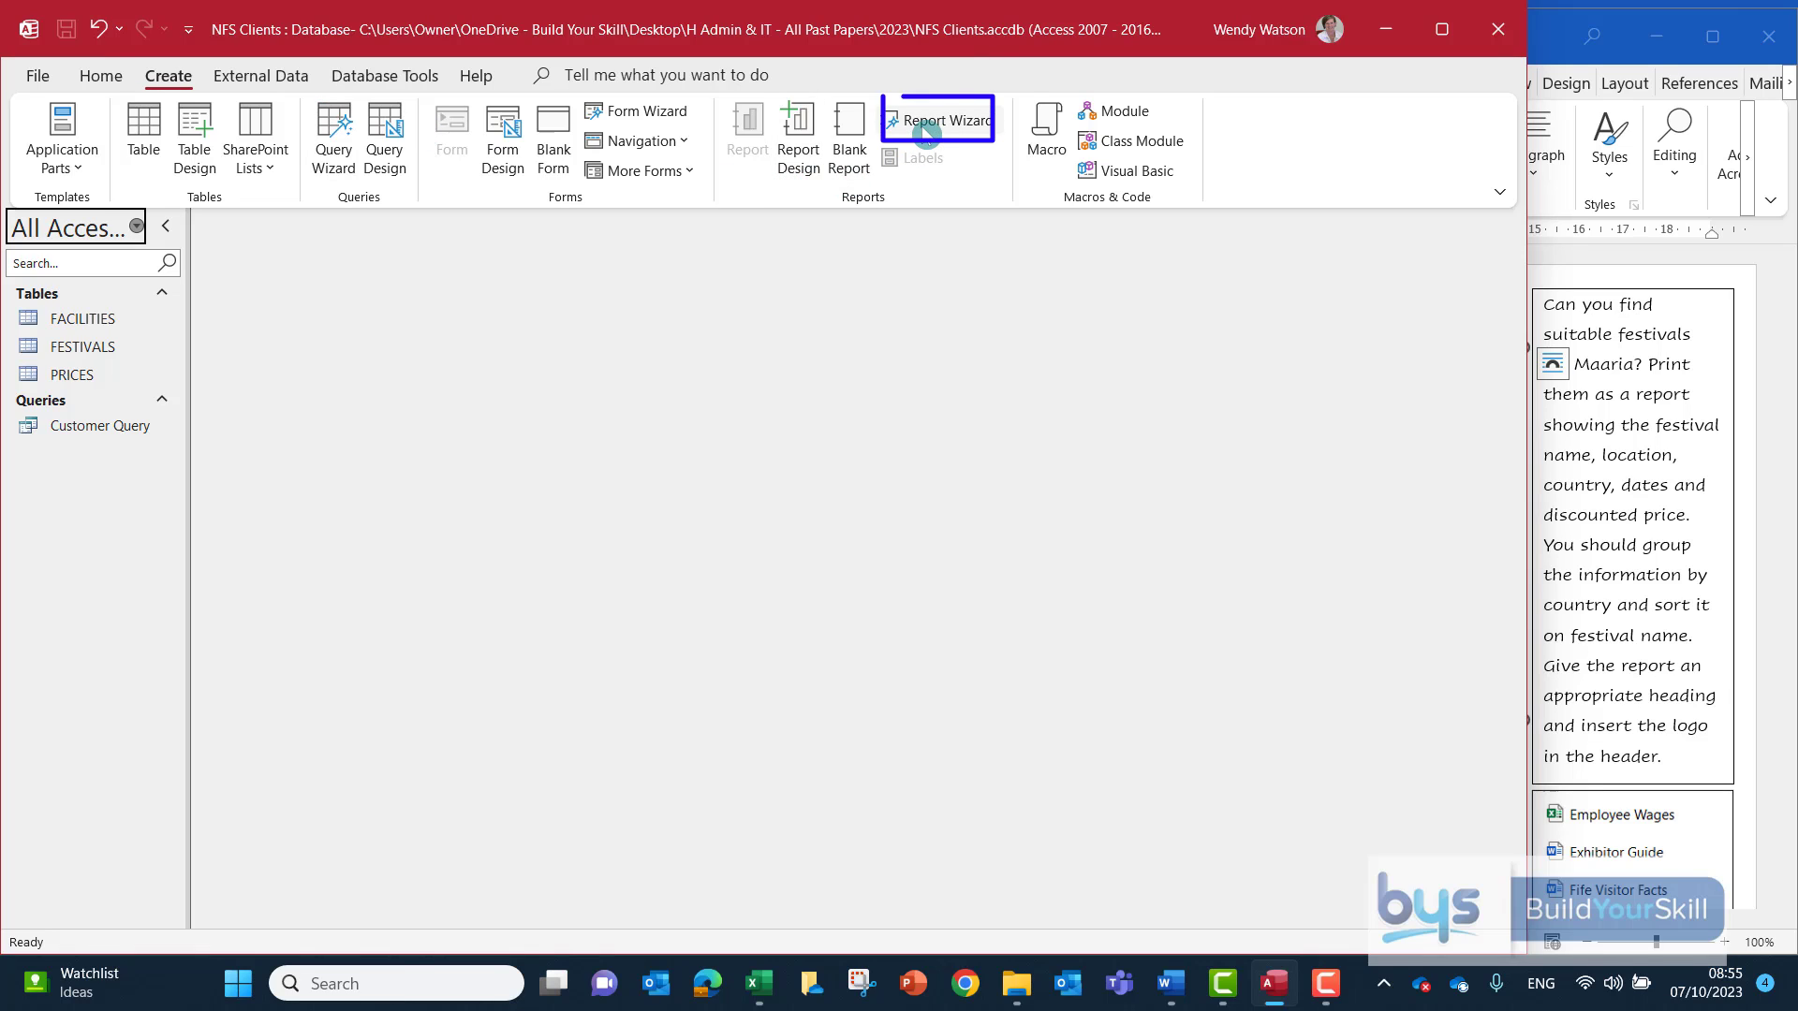
Start a Report Wizard report from Customer Query with the fields FESTIVAL NAME, LOCATION, COUNTRY, DATES and DISCOUNTED PRICE.
{"action": "left_click", "coordinate": [926, 131]}
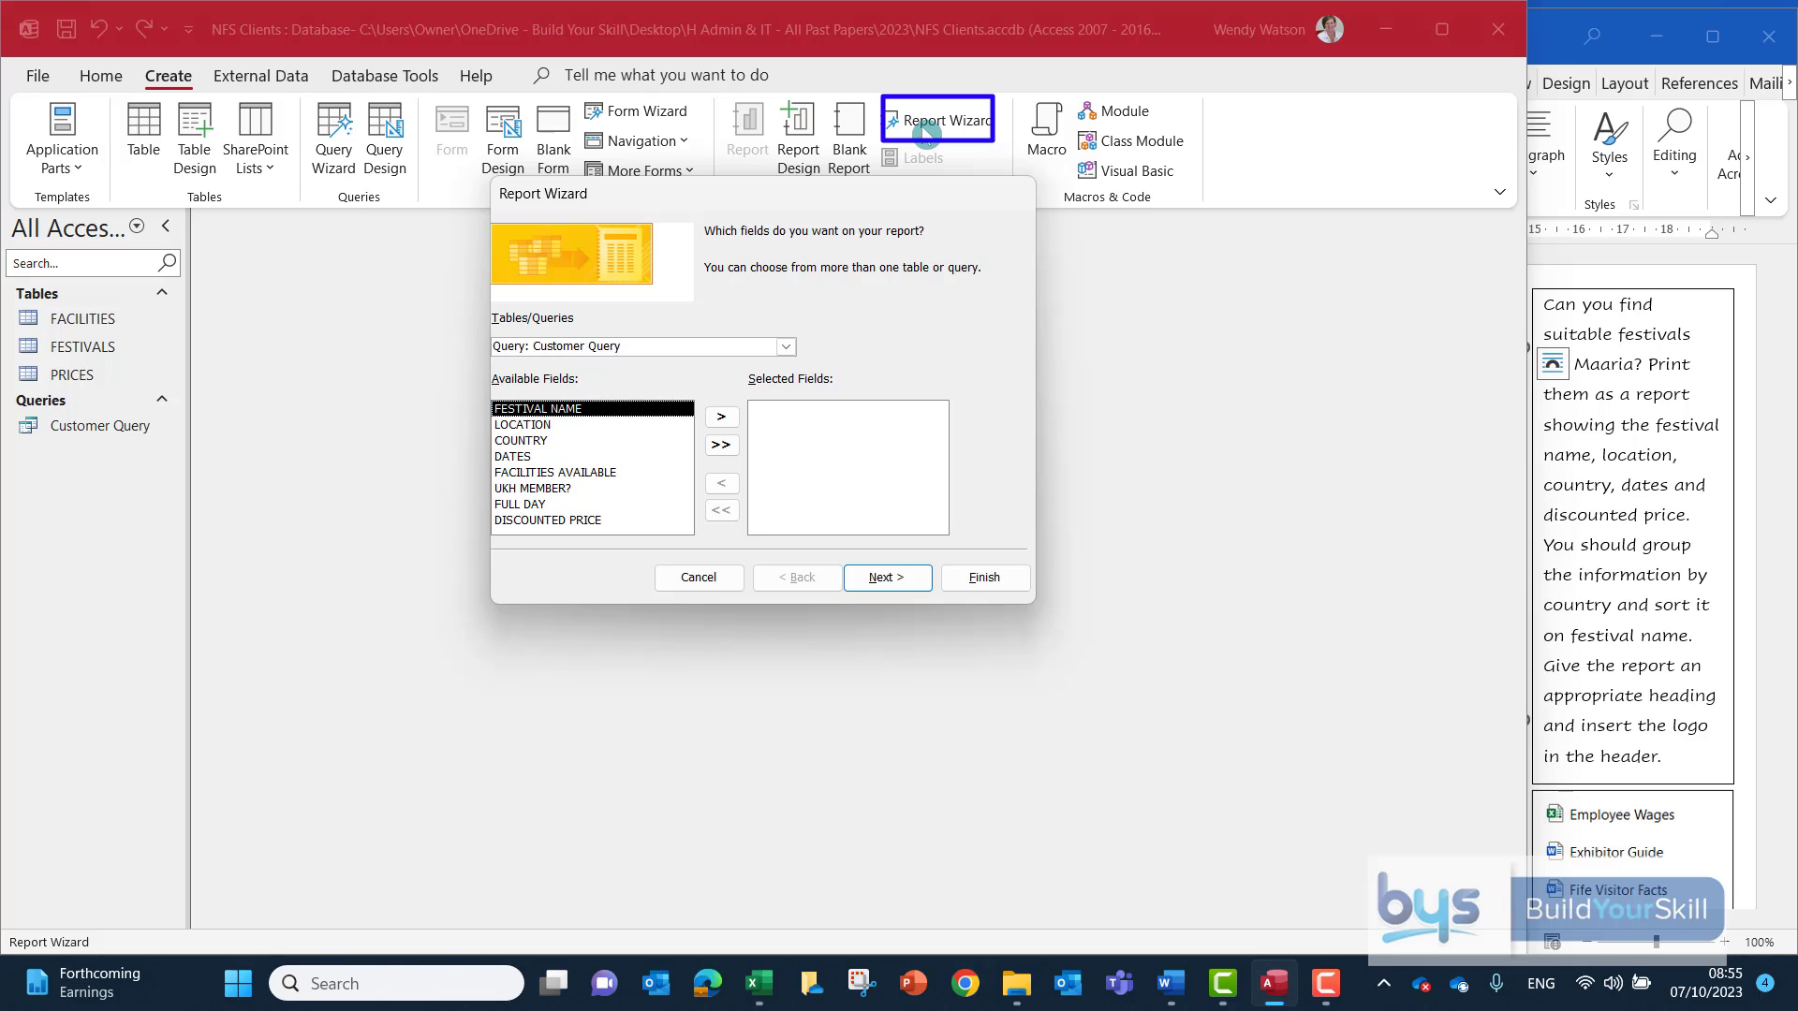
{"action": "left_click", "coordinate": [786, 346]}
{"action": "left_click", "coordinate": [548, 413]}
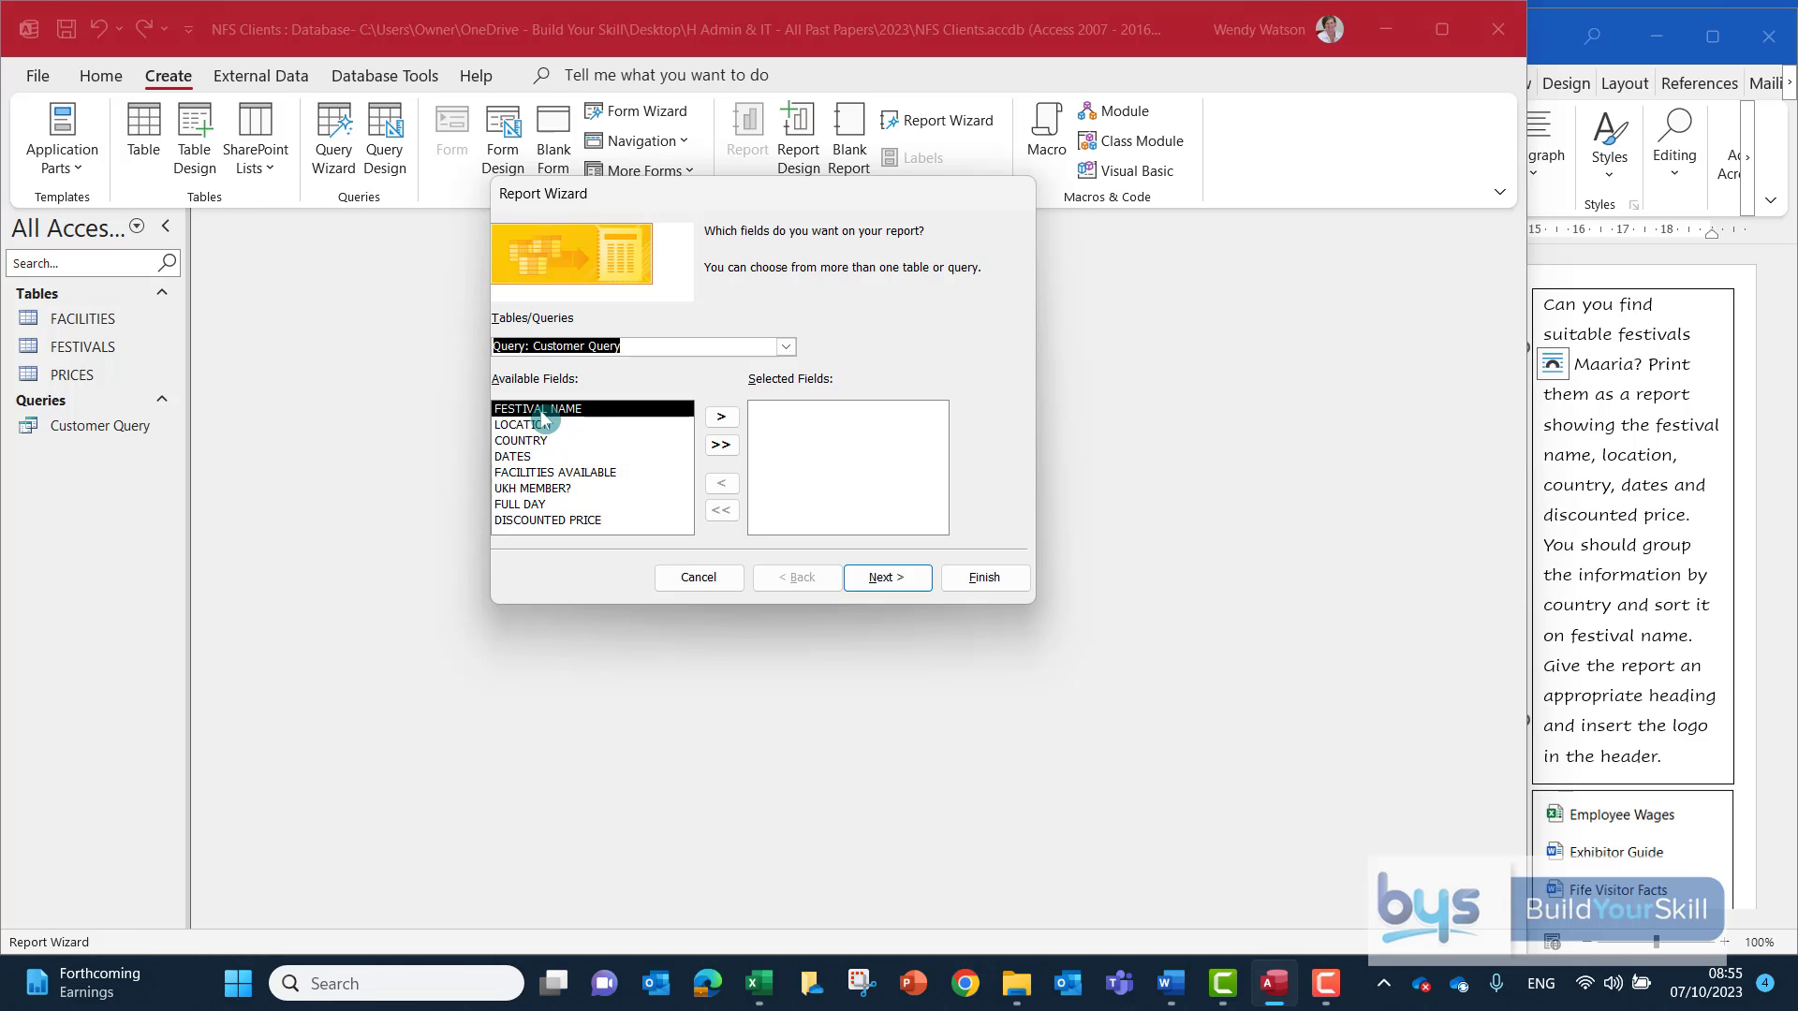
{"action": "left_click", "coordinate": [719, 420]}
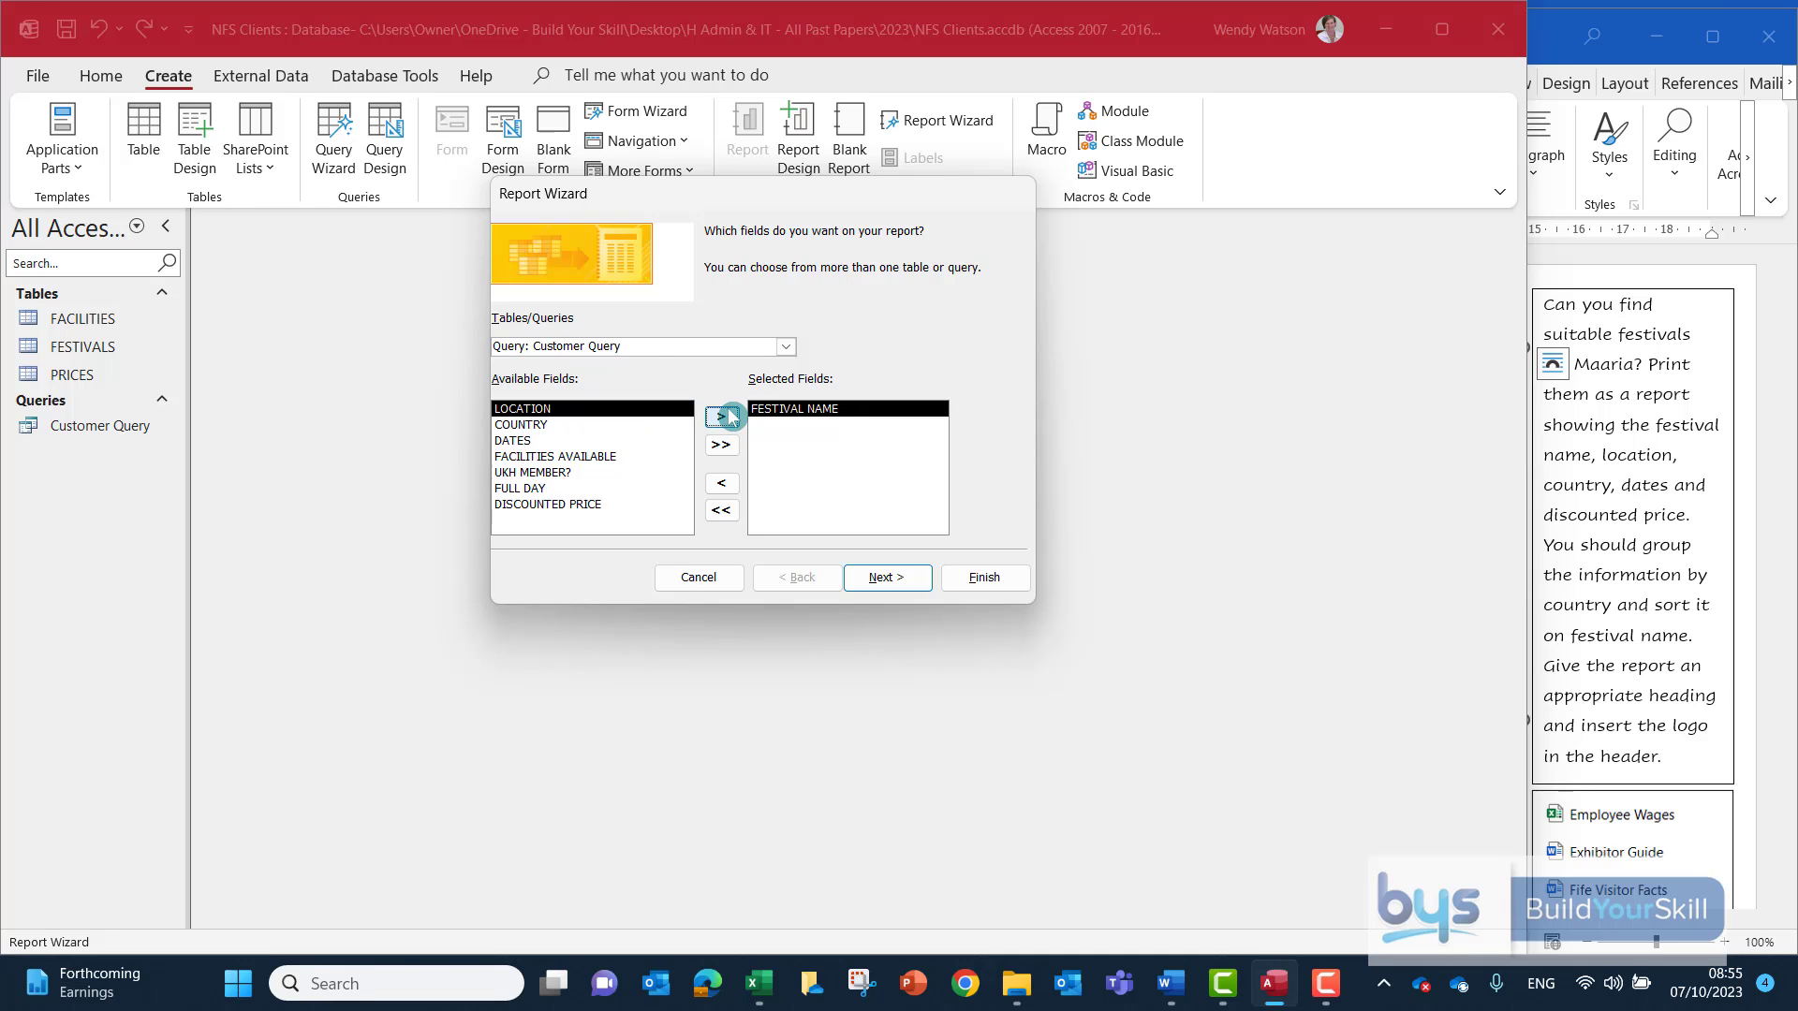
{"action": "left_click", "coordinate": [723, 418]}
{"action": "left_click", "coordinate": [724, 422]}
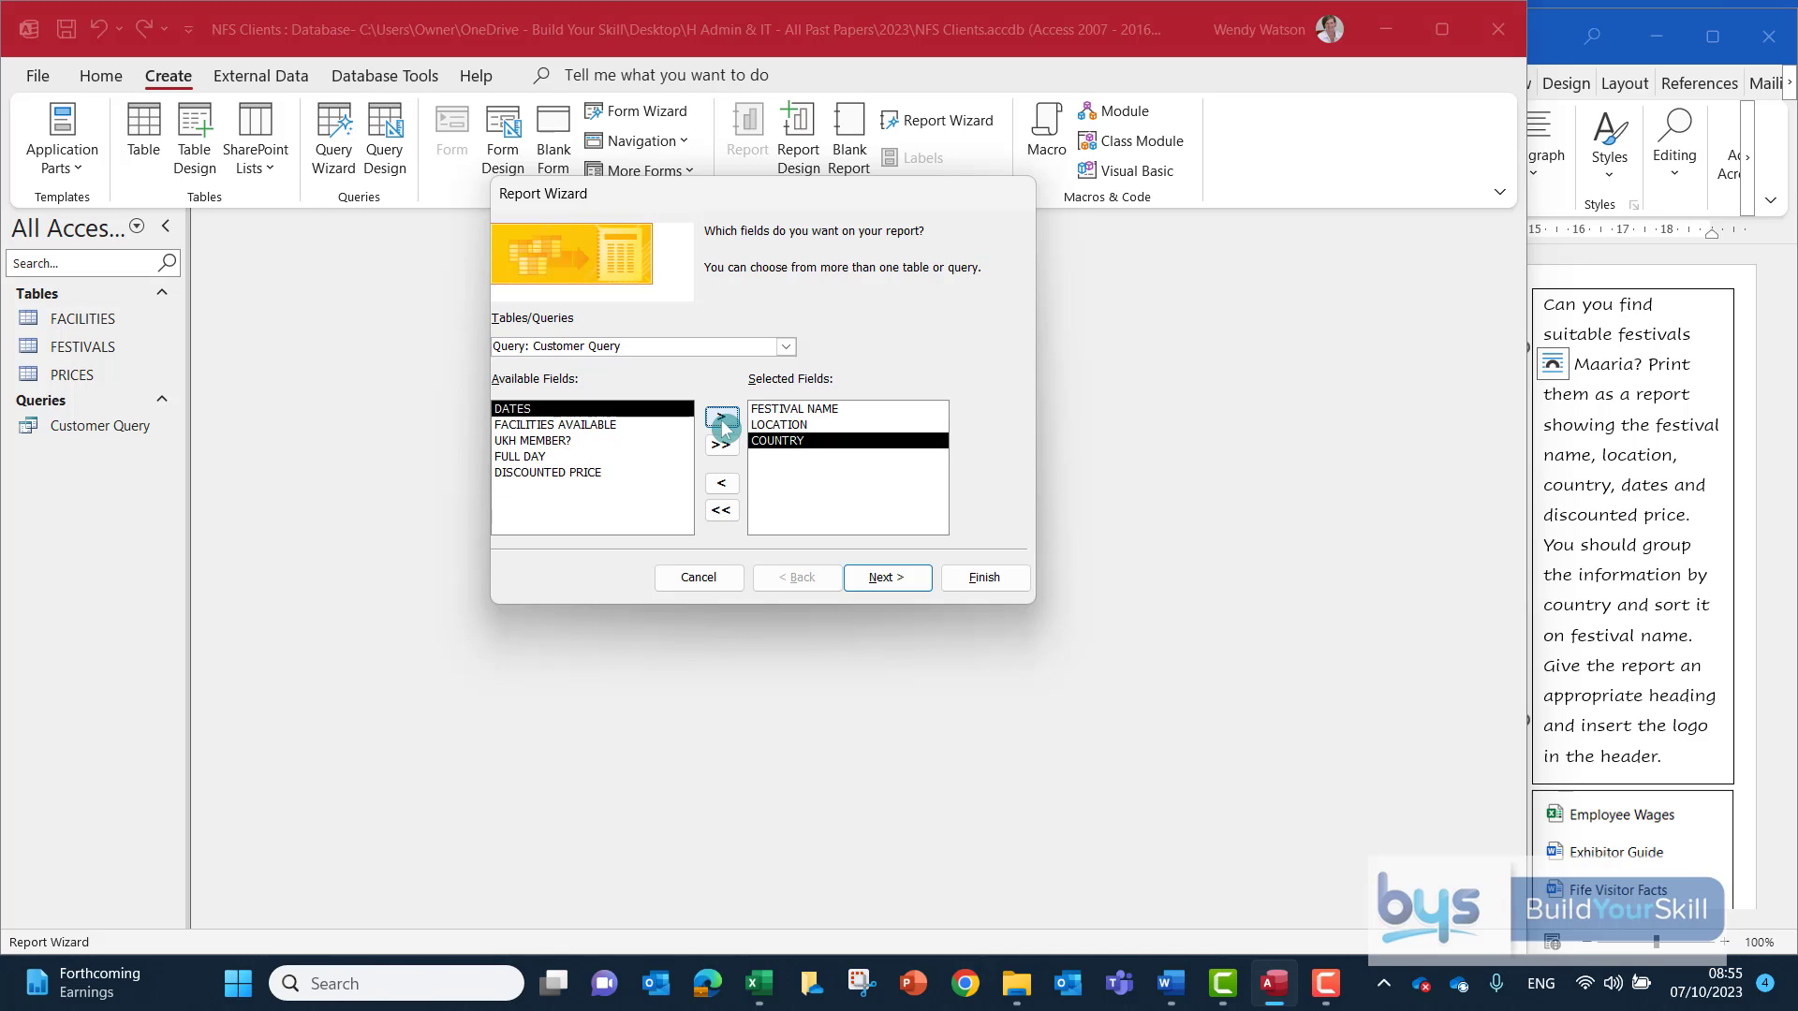
{"action": "left_click", "coordinate": [722, 423]}
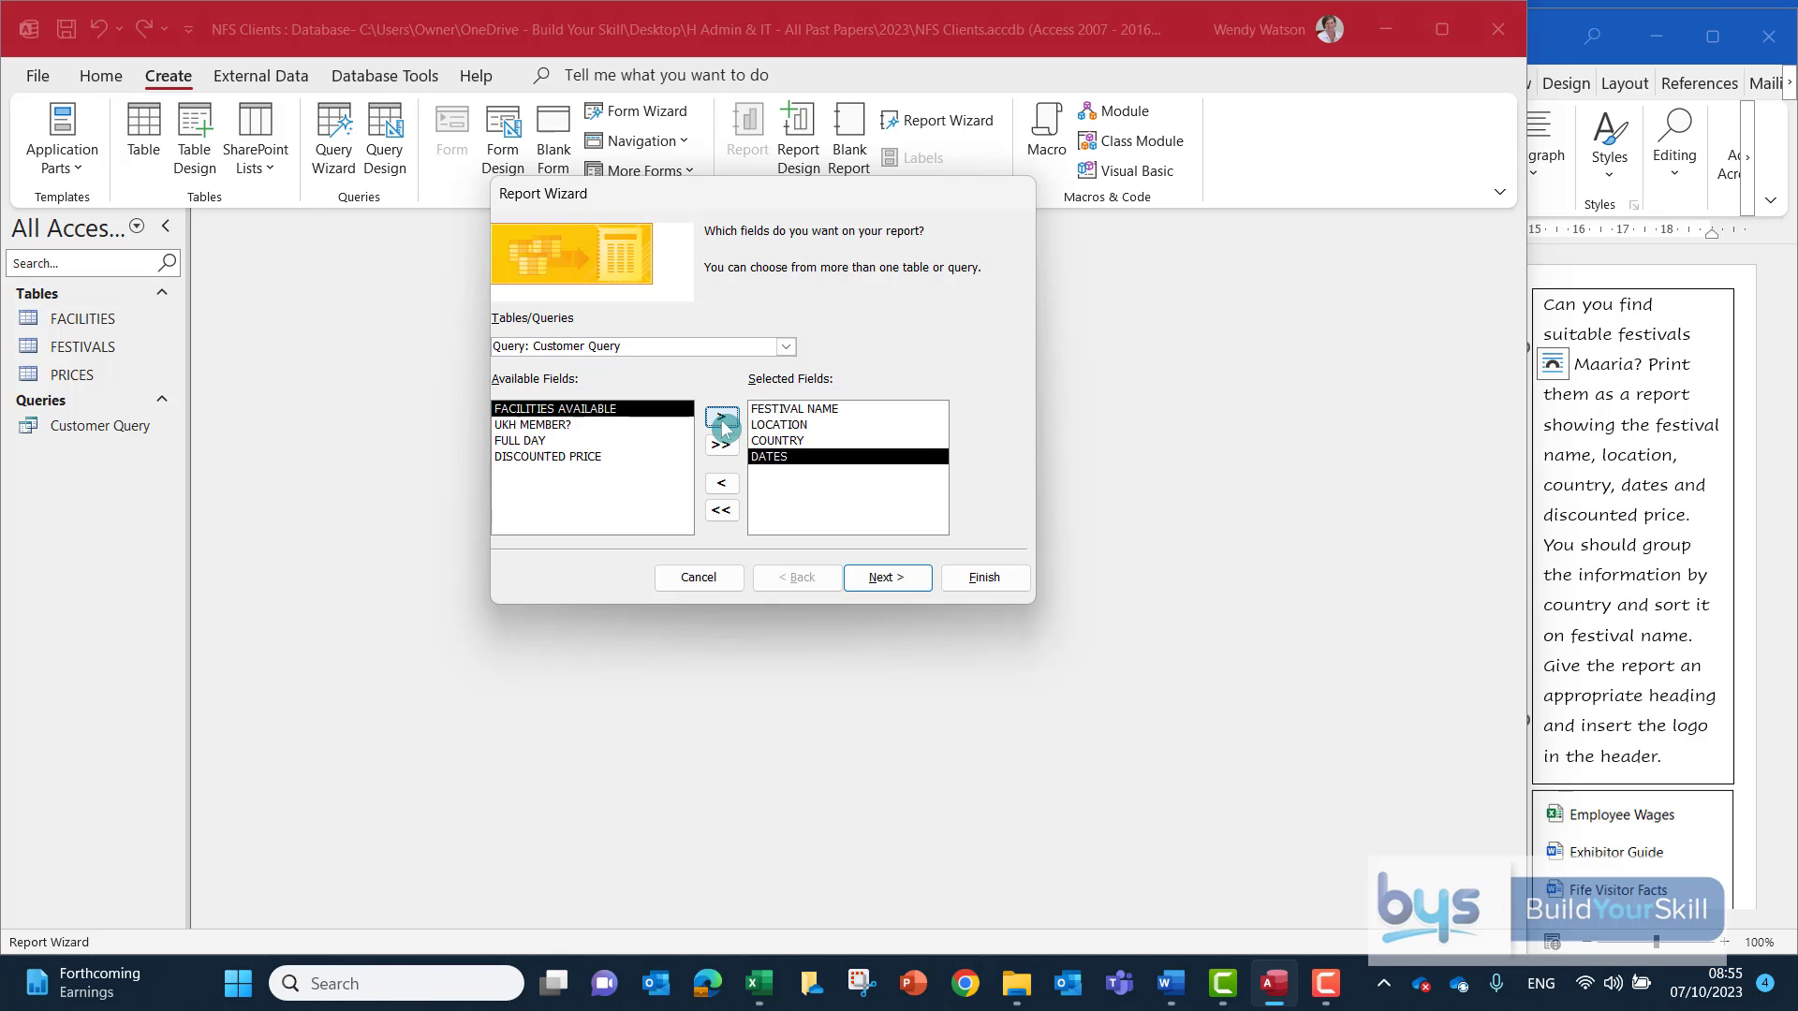
{"action": "left_click", "coordinate": [575, 459]}
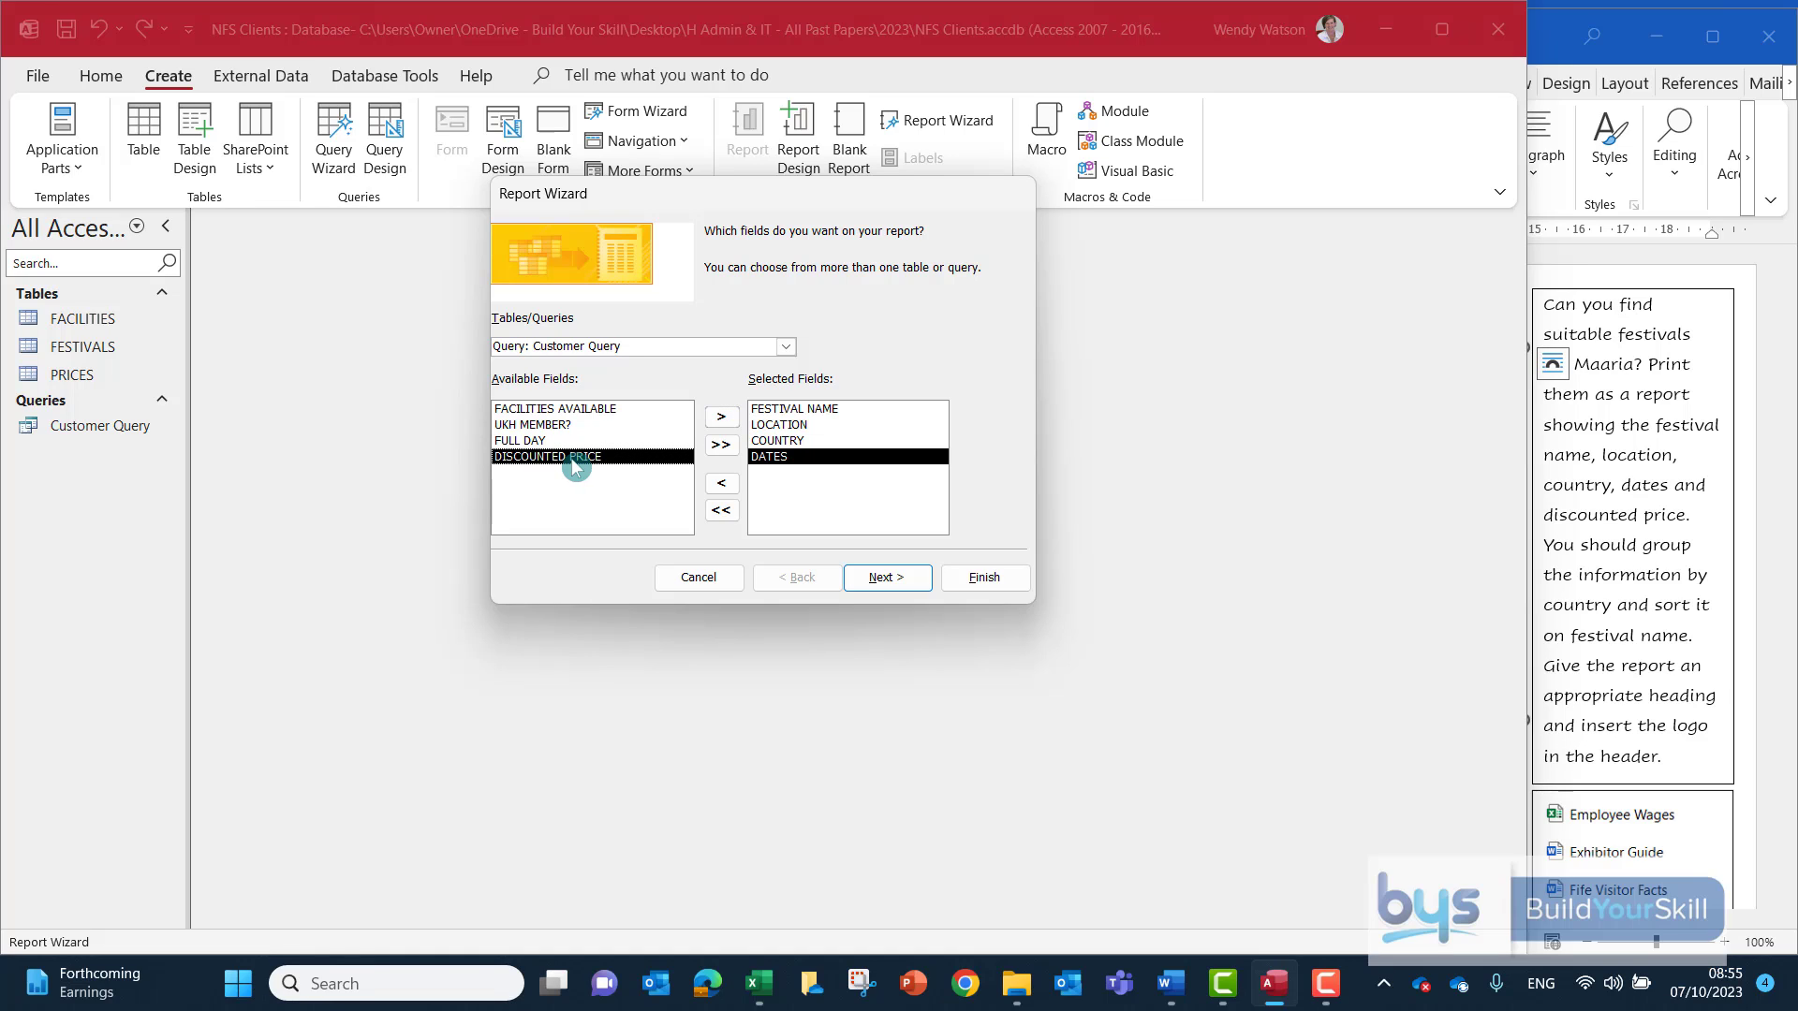
{"action": "left_click", "coordinate": [723, 418]}
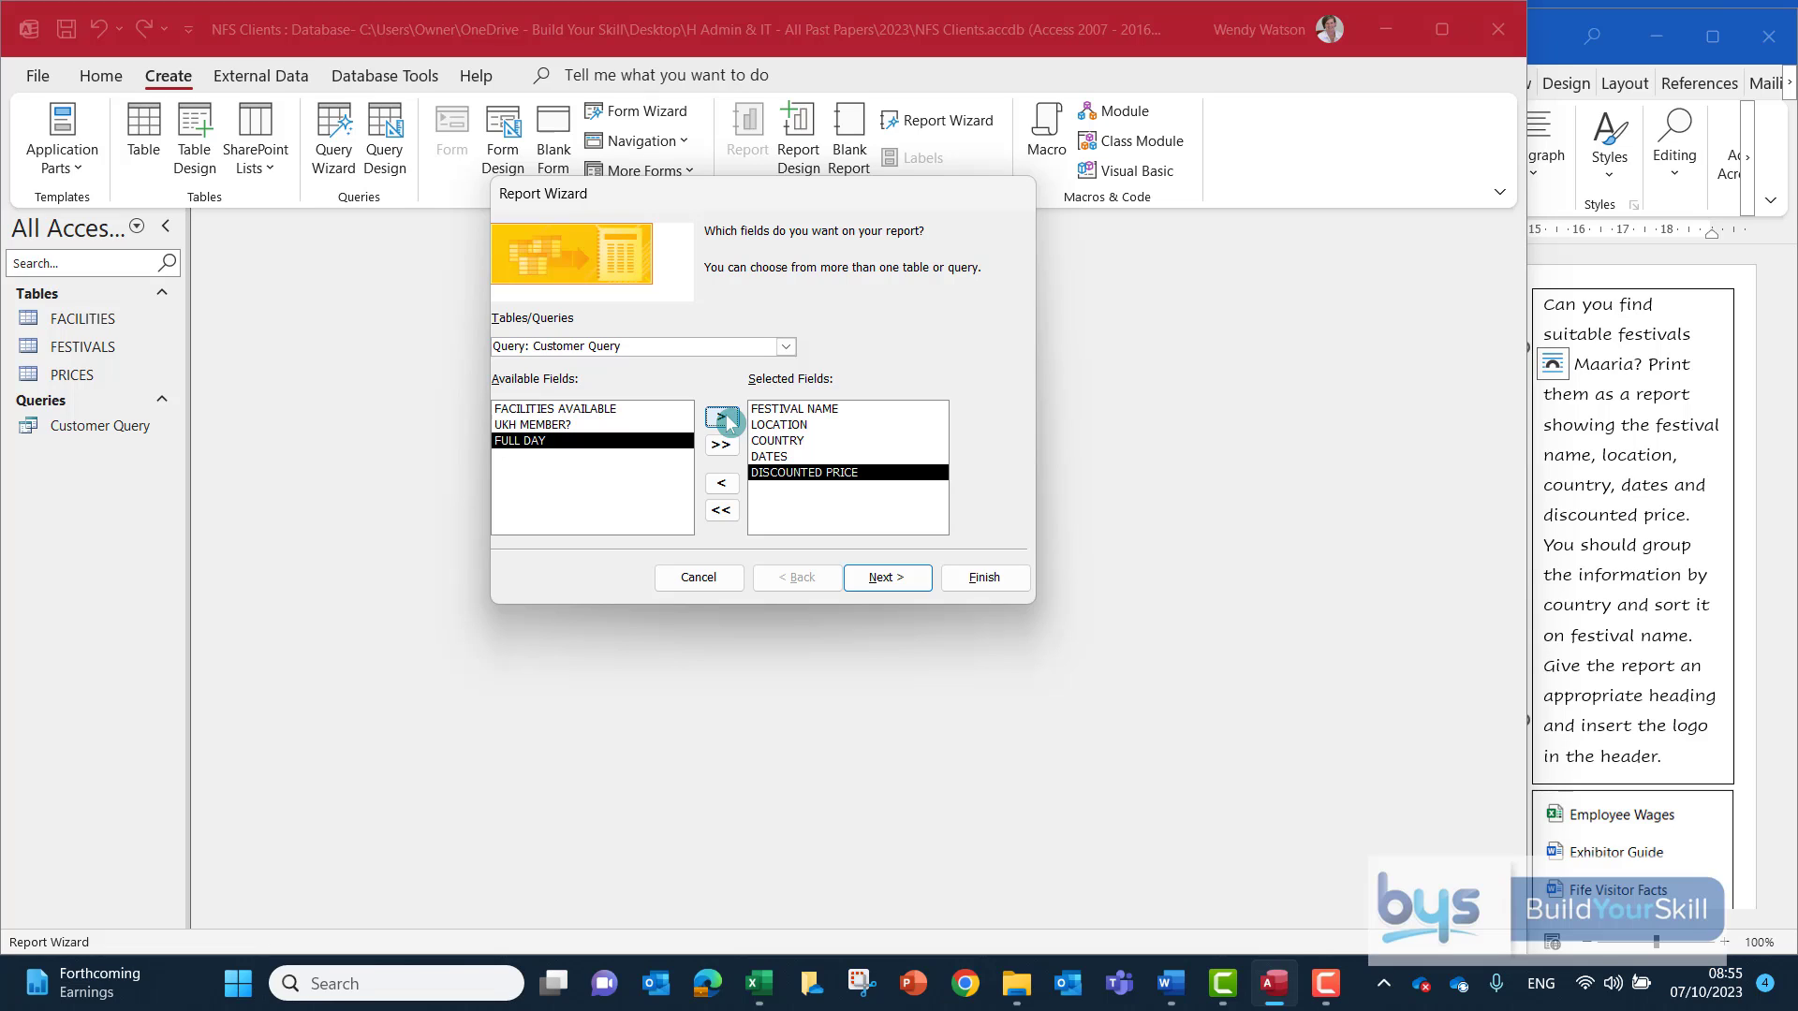
{"action": "left_click", "coordinate": [876, 580]}
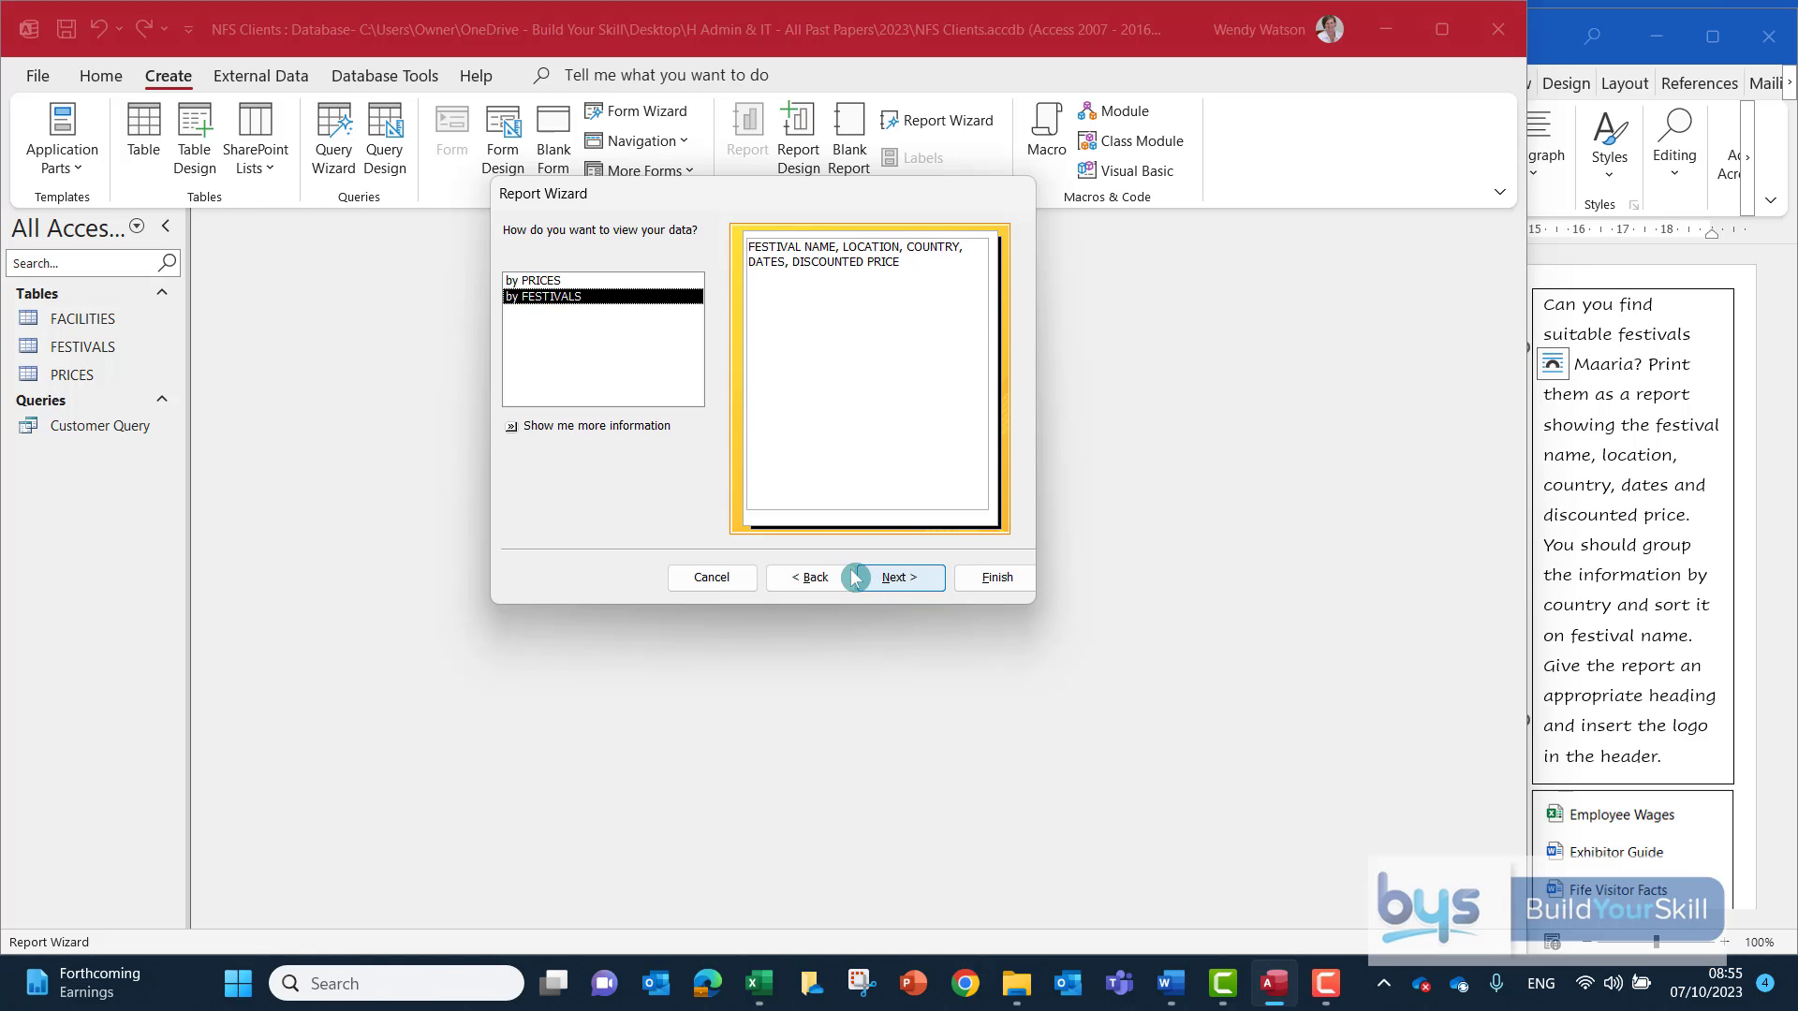
Keep the report data viewed by FESTIVALS and group the report by COUNTRY.
{"action": "left_click", "coordinate": [916, 588]}
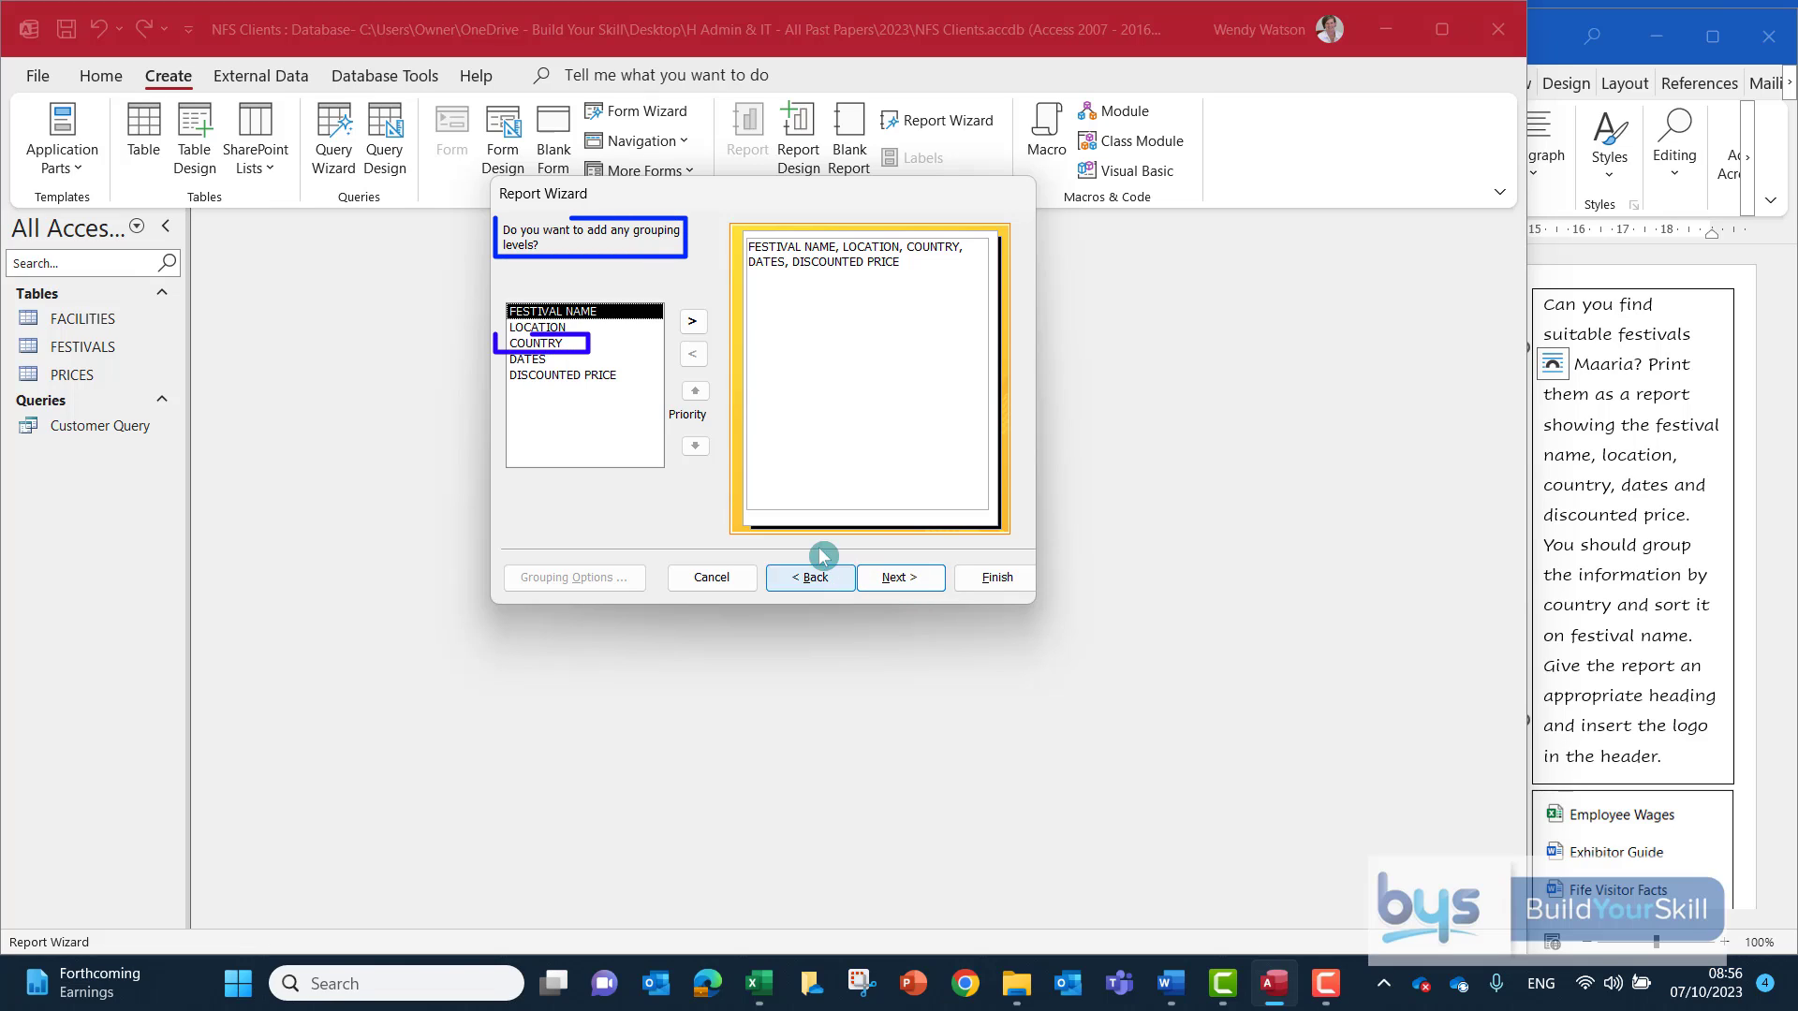
{"action": "left_click", "coordinate": [531, 343]}
{"action": "left_click", "coordinate": [692, 321]}
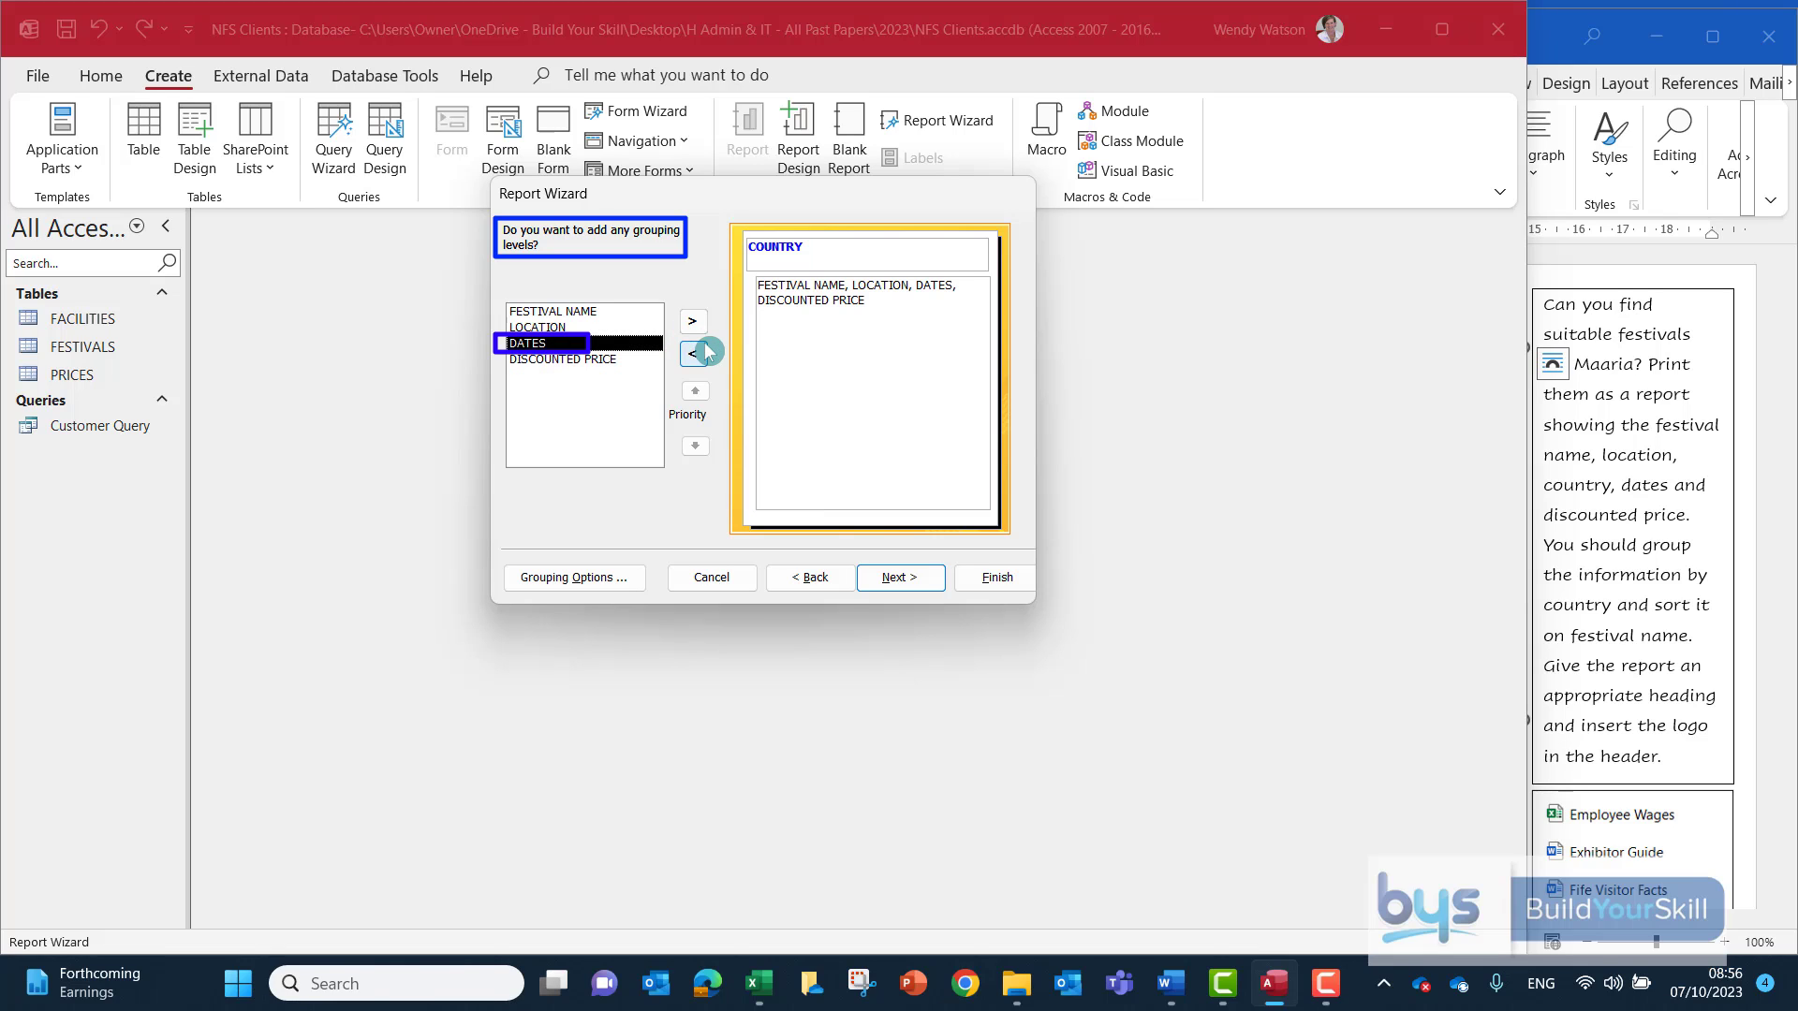
{"action": "left_click", "coordinate": [901, 581]}
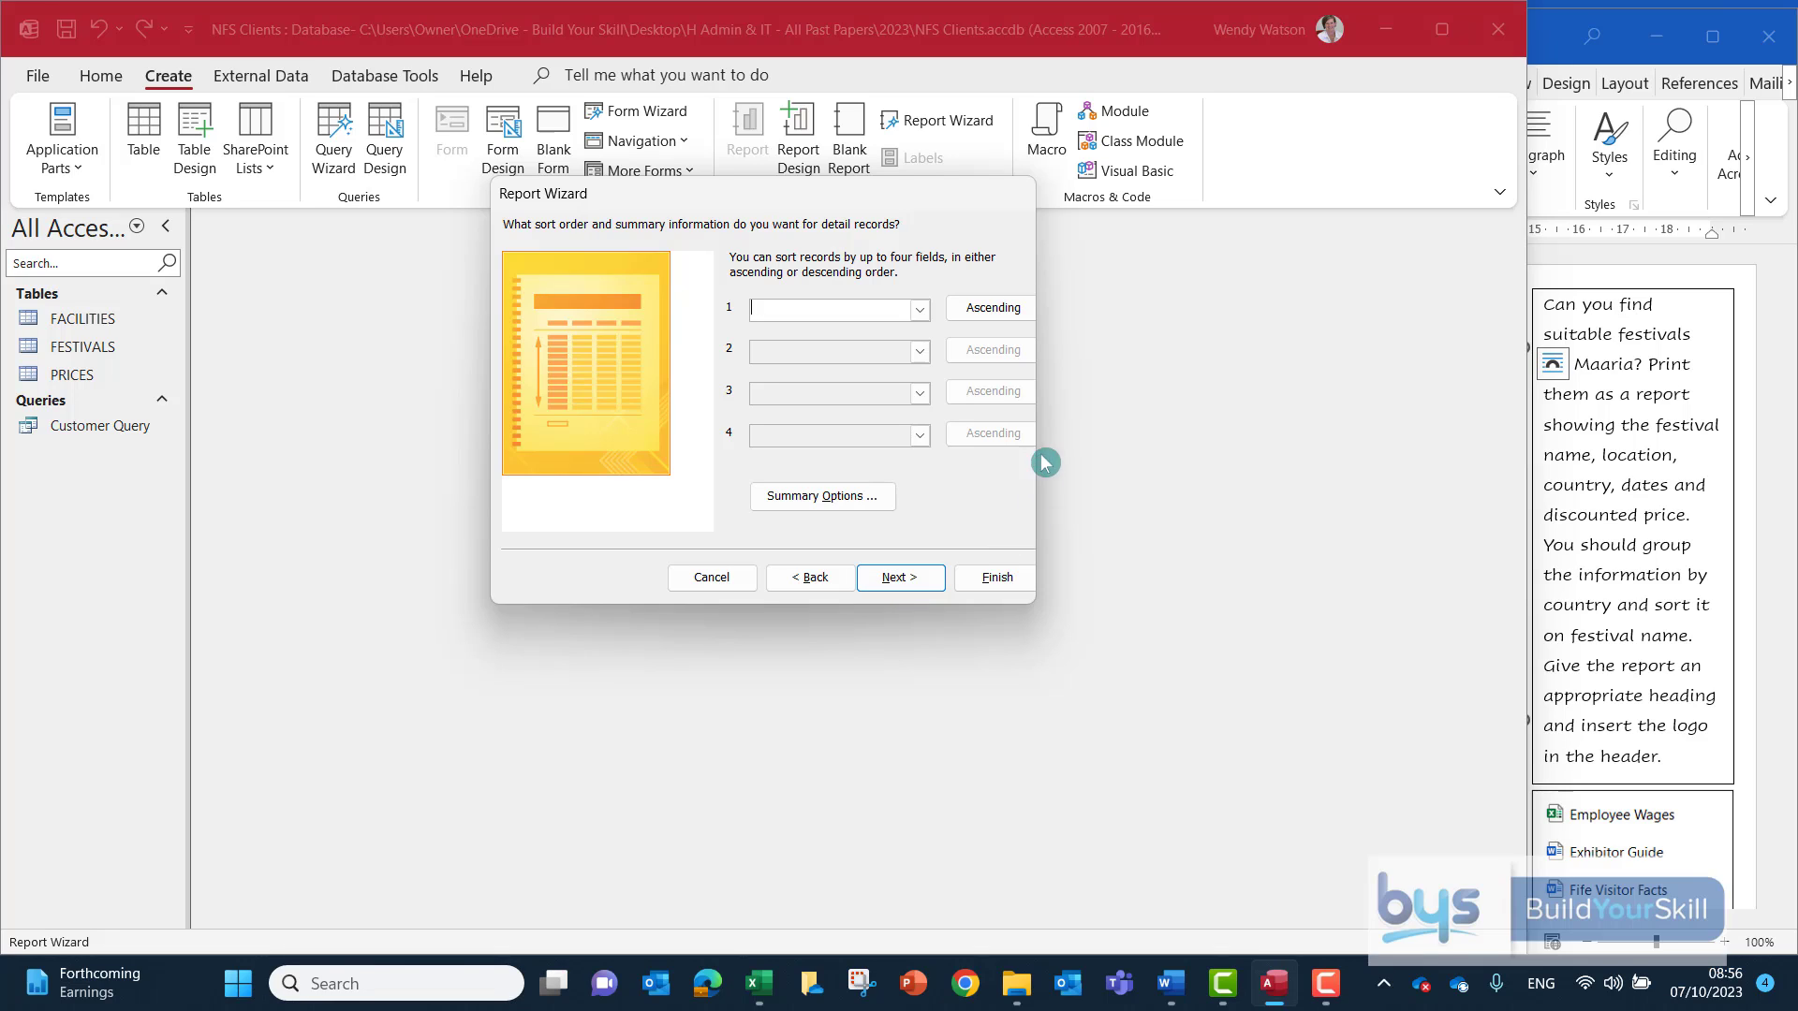
Sort the report's detail records by FESTIVAL NAME in ascending order.
{"action": "left_click", "coordinate": [920, 315]}
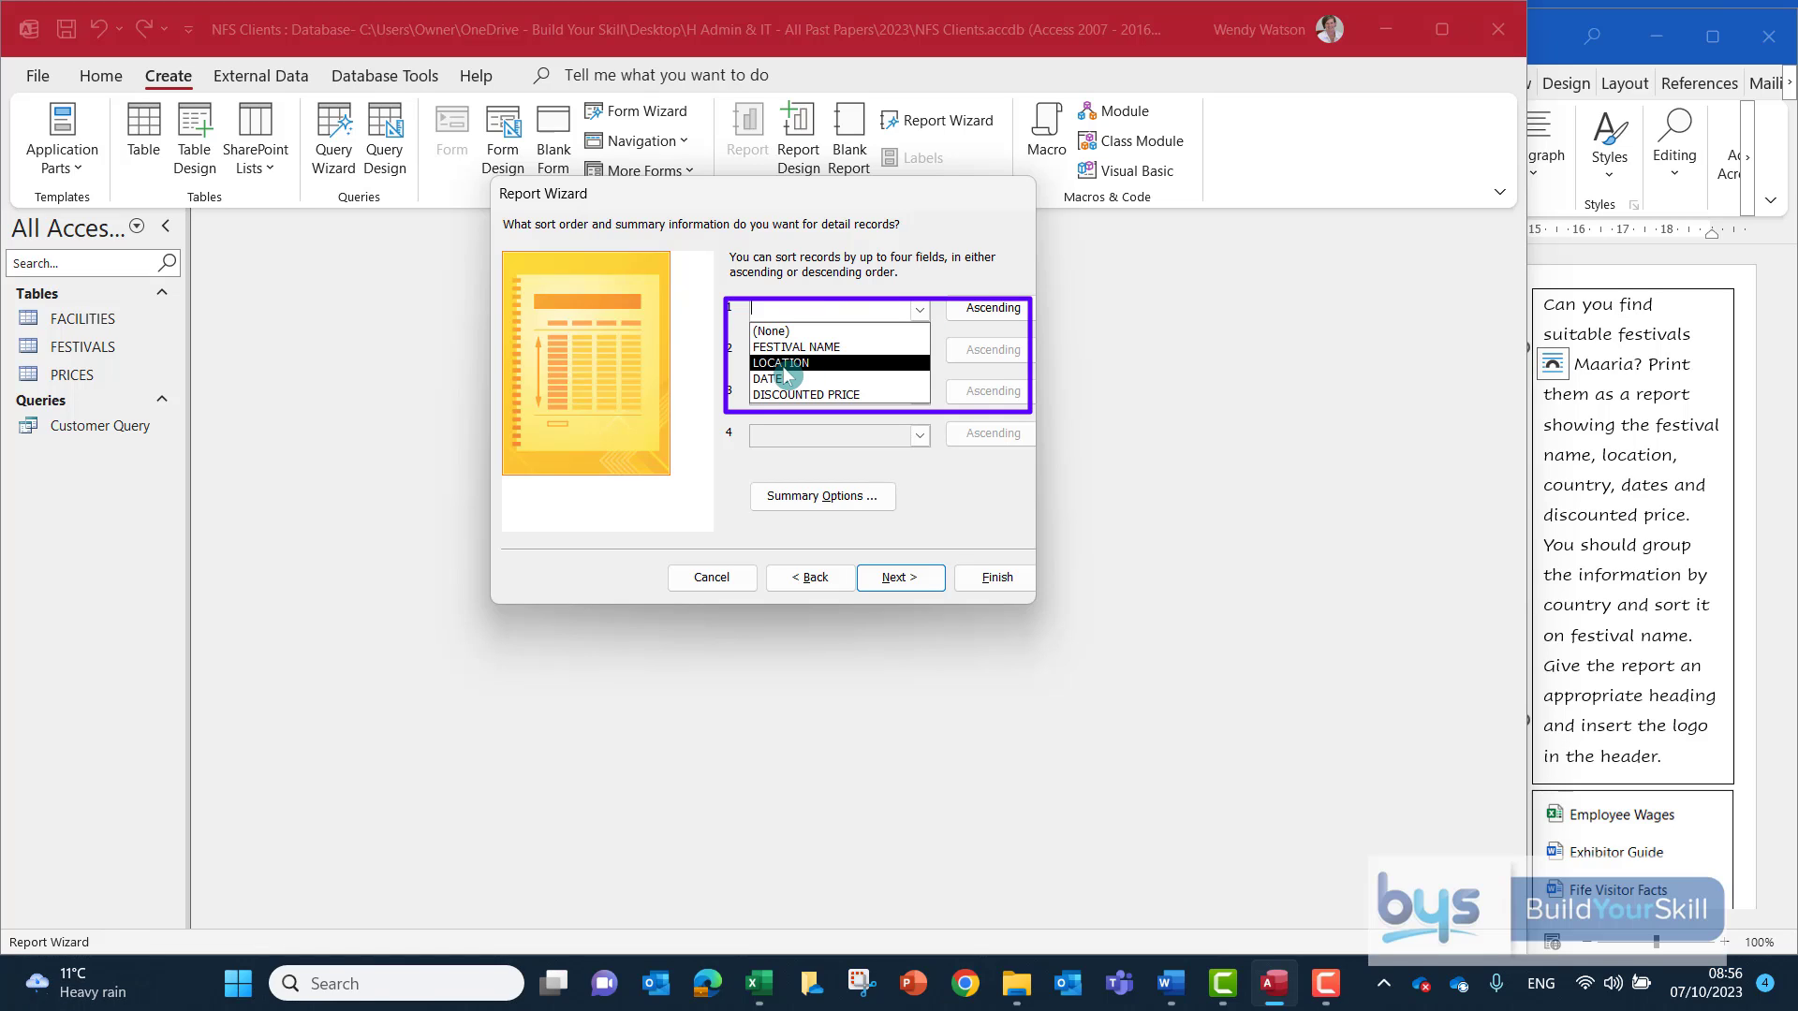
{"action": "left_click", "coordinate": [819, 347]}
{"action": "left_click", "coordinate": [979, 312]}
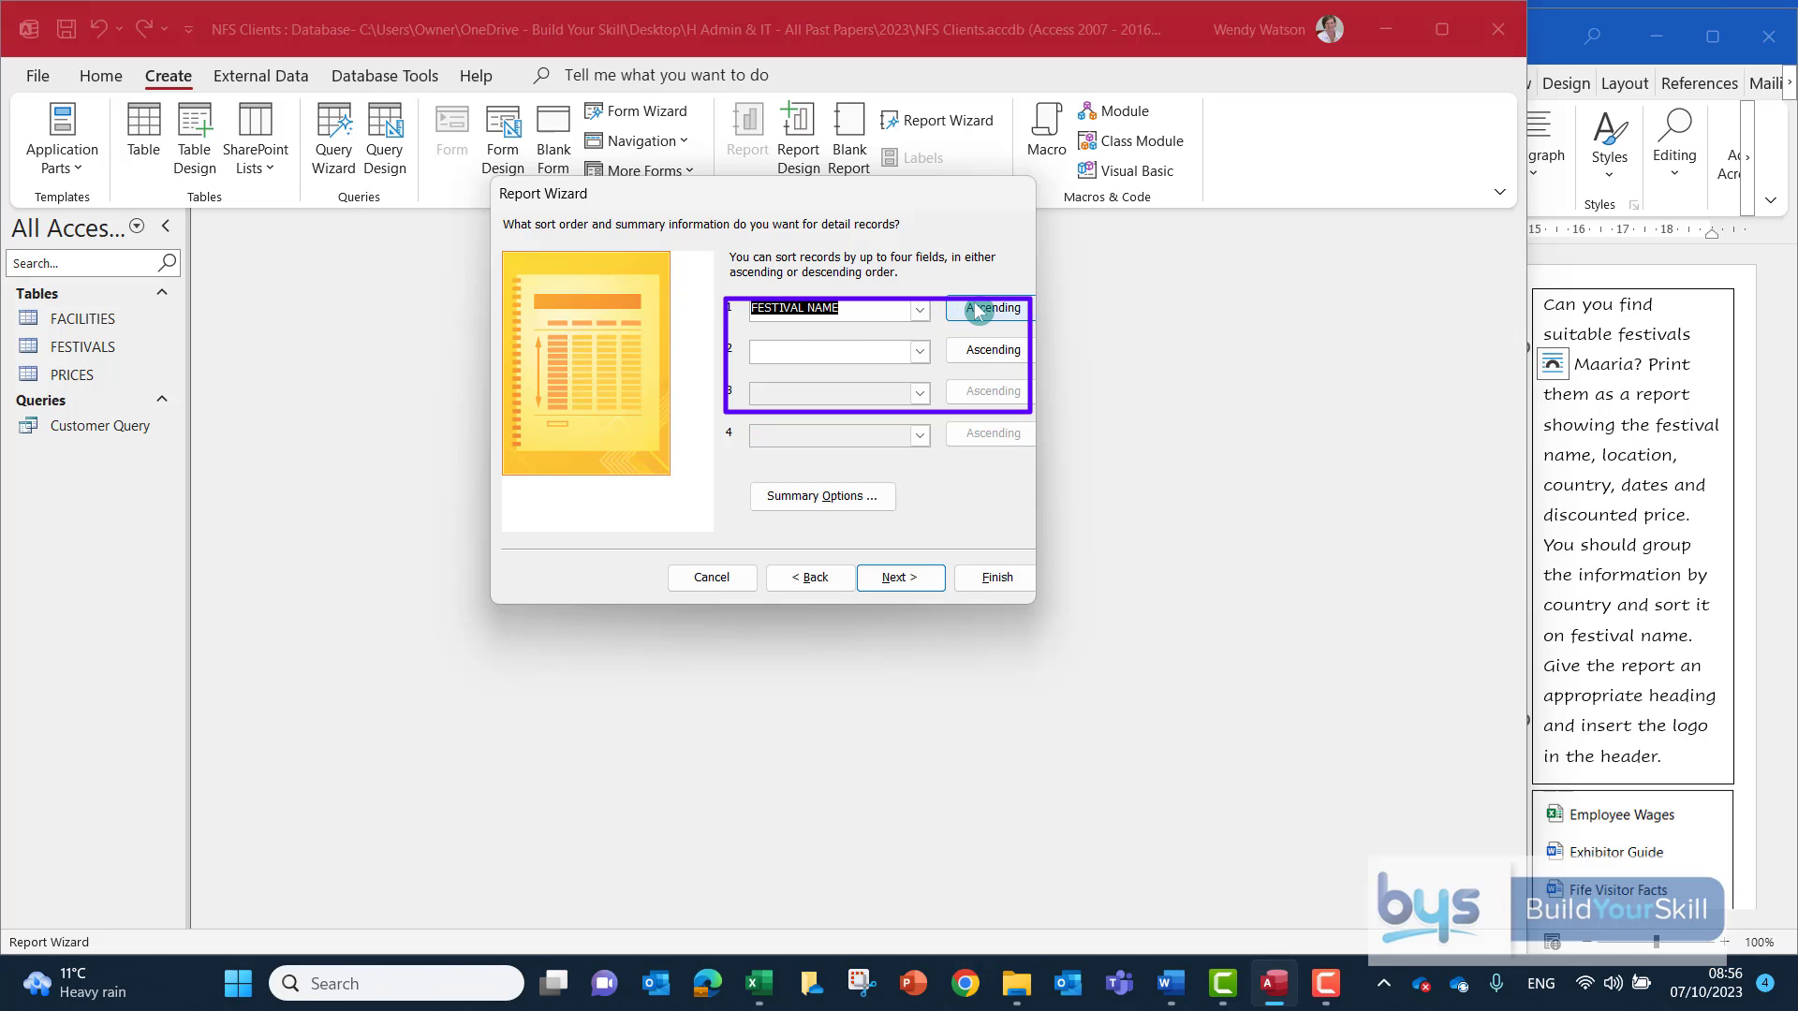
{"action": "left_click", "coordinate": [896, 579]}
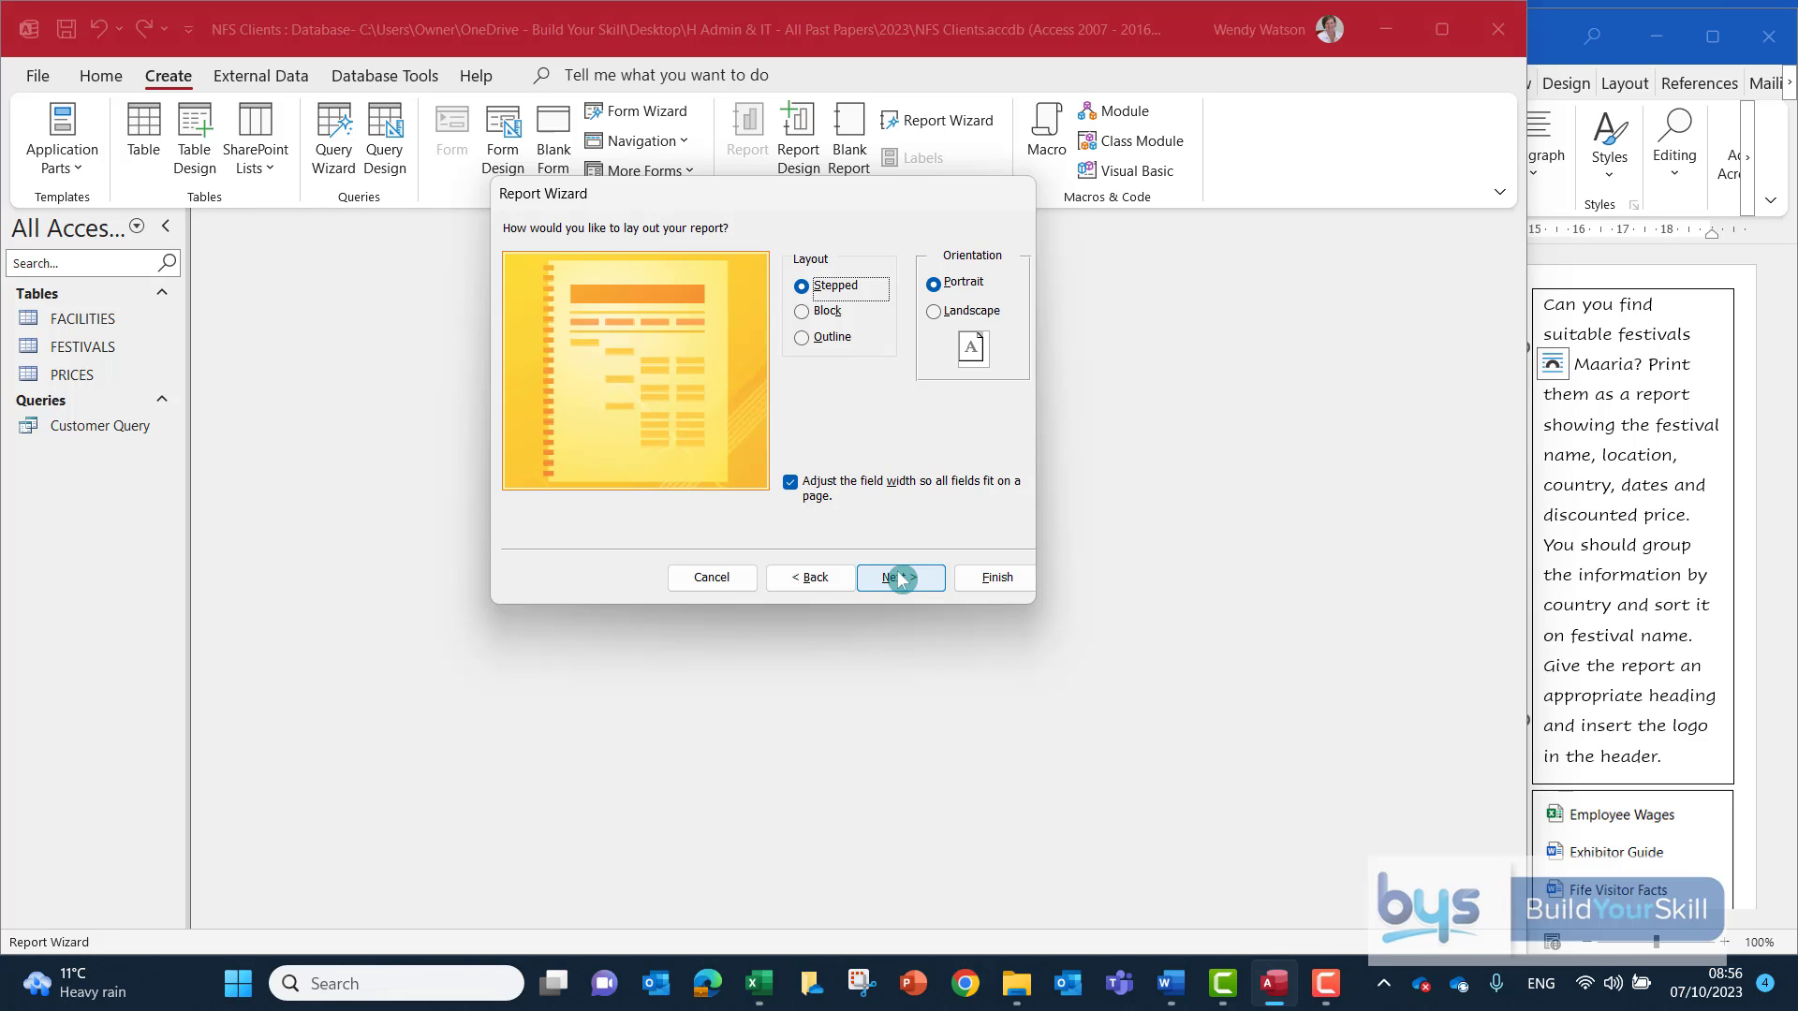
Finish the stepped portrait report with the title SUITABLE FESTIVALS FOR plus the customer's first name in capitals, and close its print preview.
{"action": "left_click", "coordinate": [899, 578]}
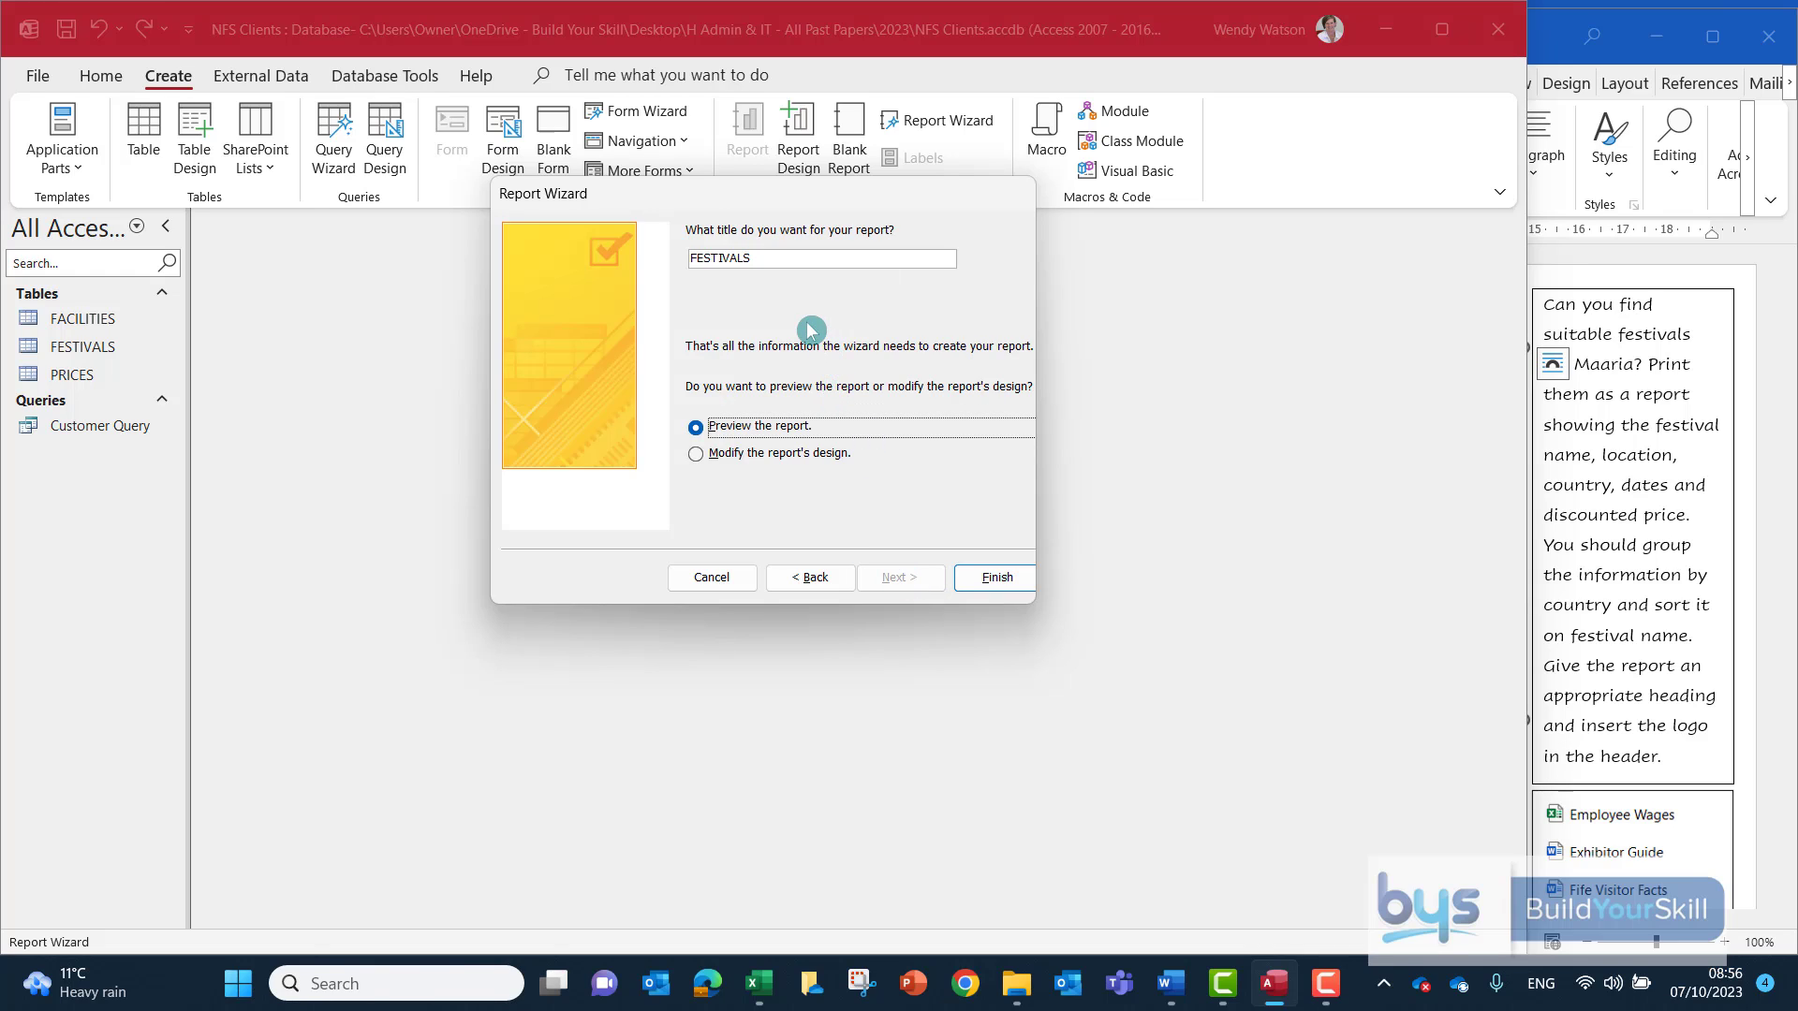
{"action": "left_click_drag", "start_coordinate": [770, 259], "coordinate": [664, 255]}
{"action": "key", "text": "Caps_Lock"}
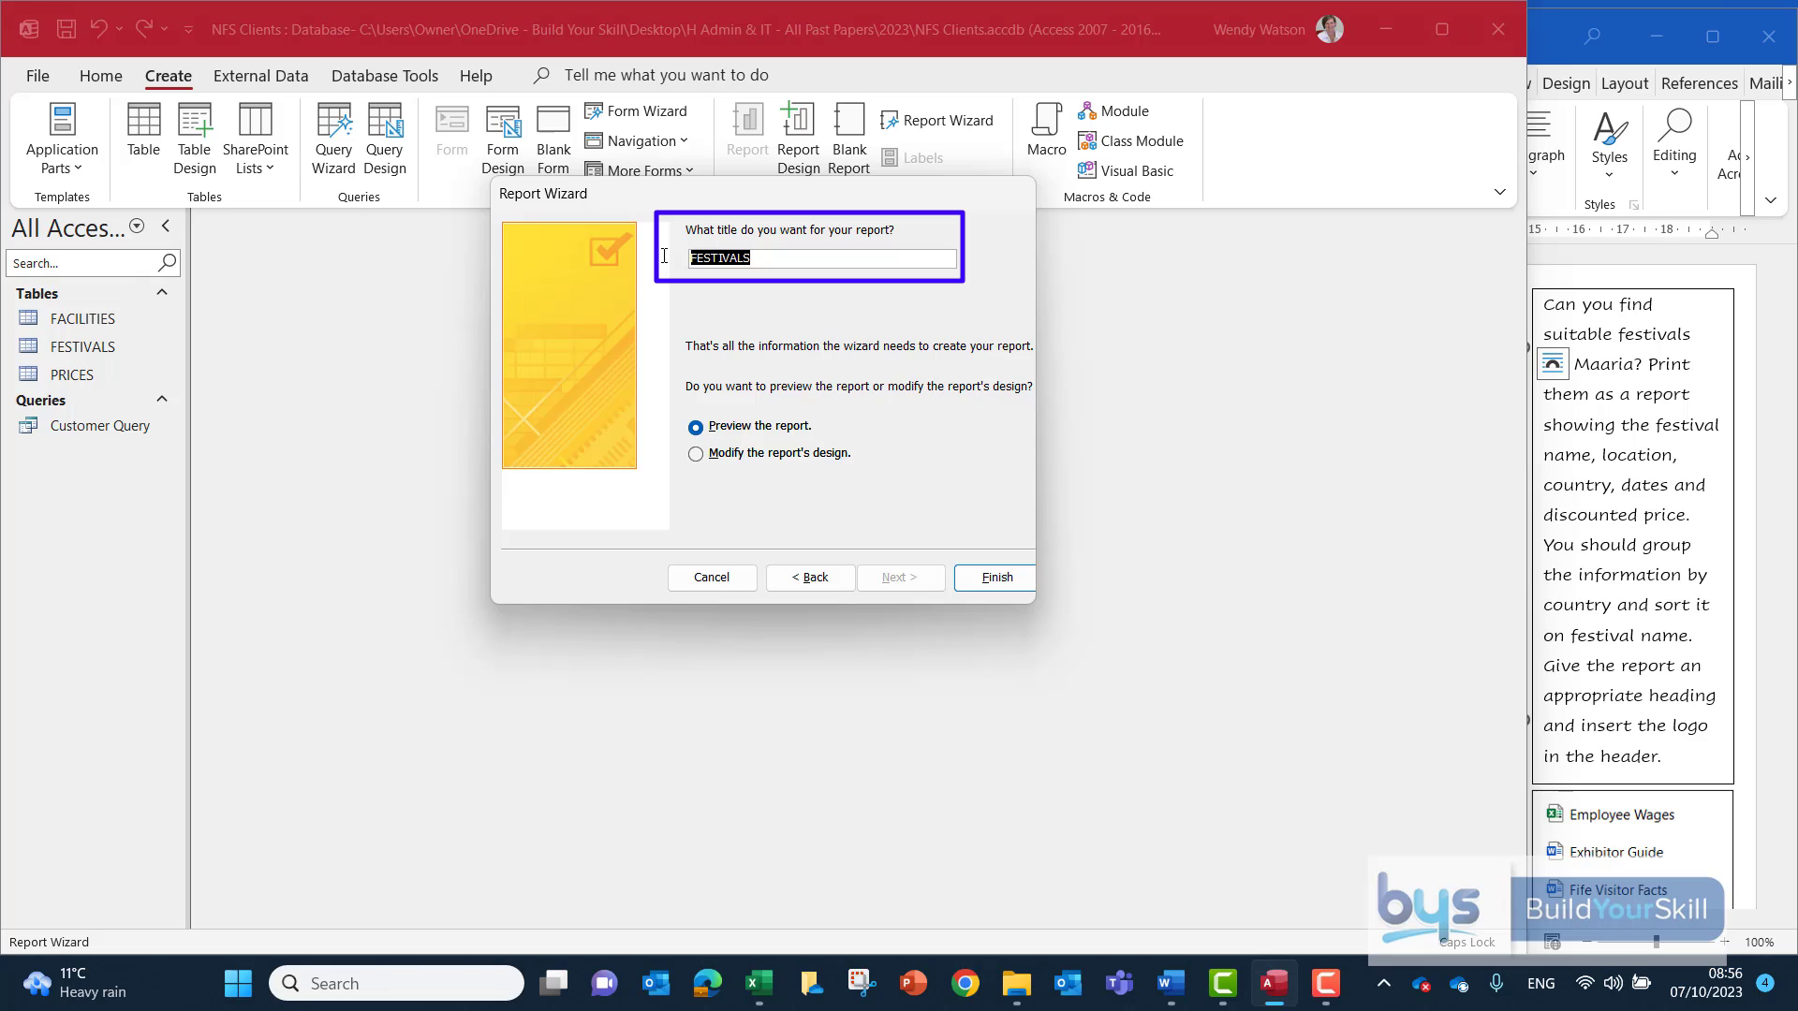
{"action": "type", "text": "SUITABLE FESTIVALS FOR MAARIA"}
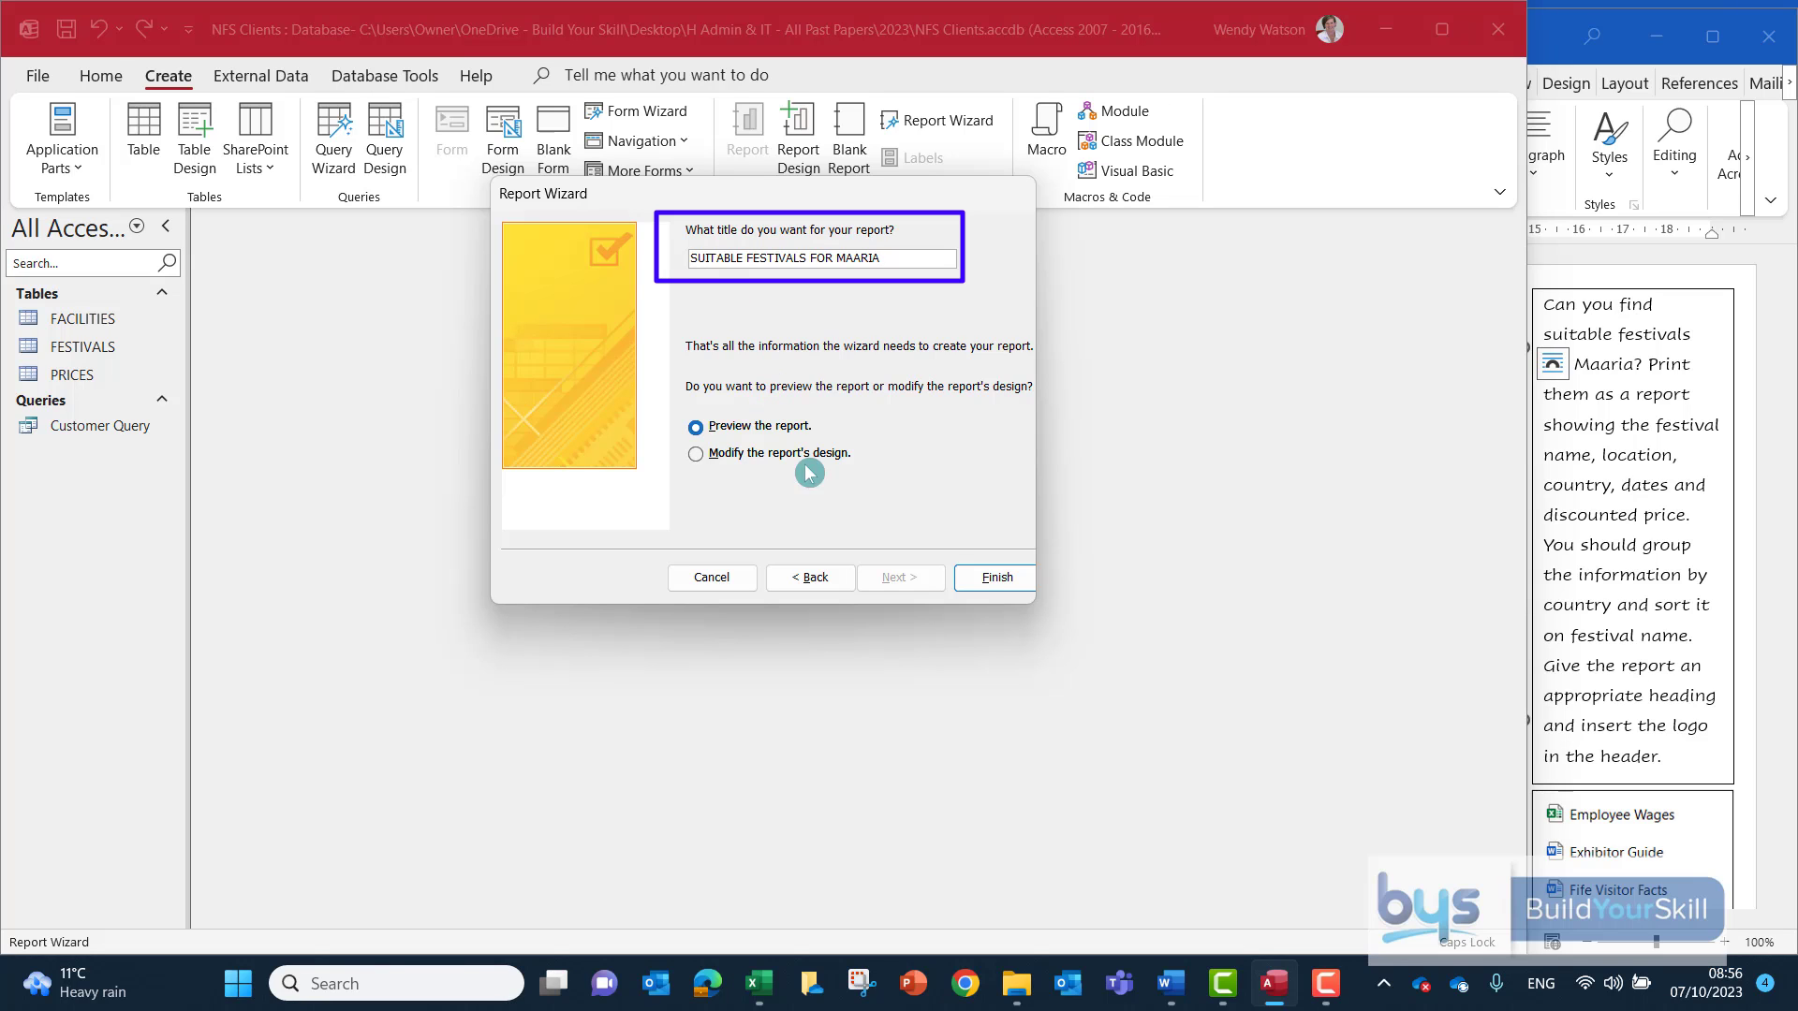
{"action": "left_click", "coordinate": [978, 580]}
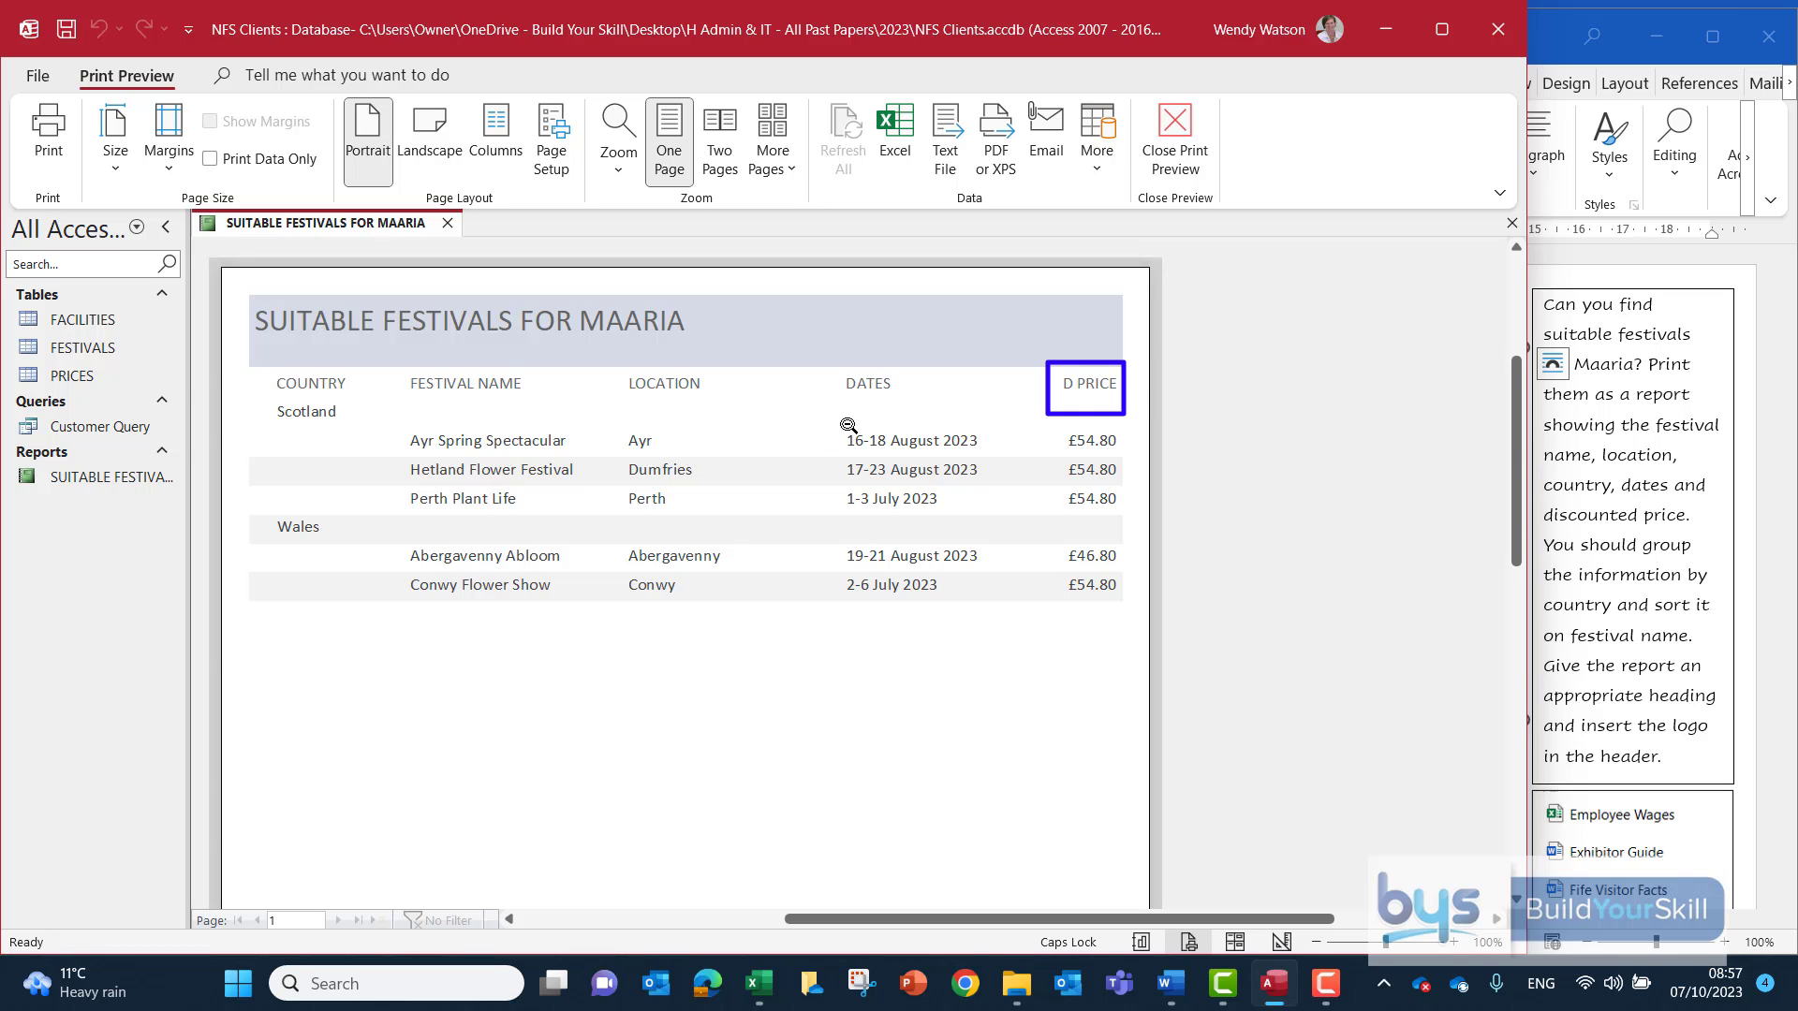
{"action": "left_click", "coordinate": [1176, 146]}
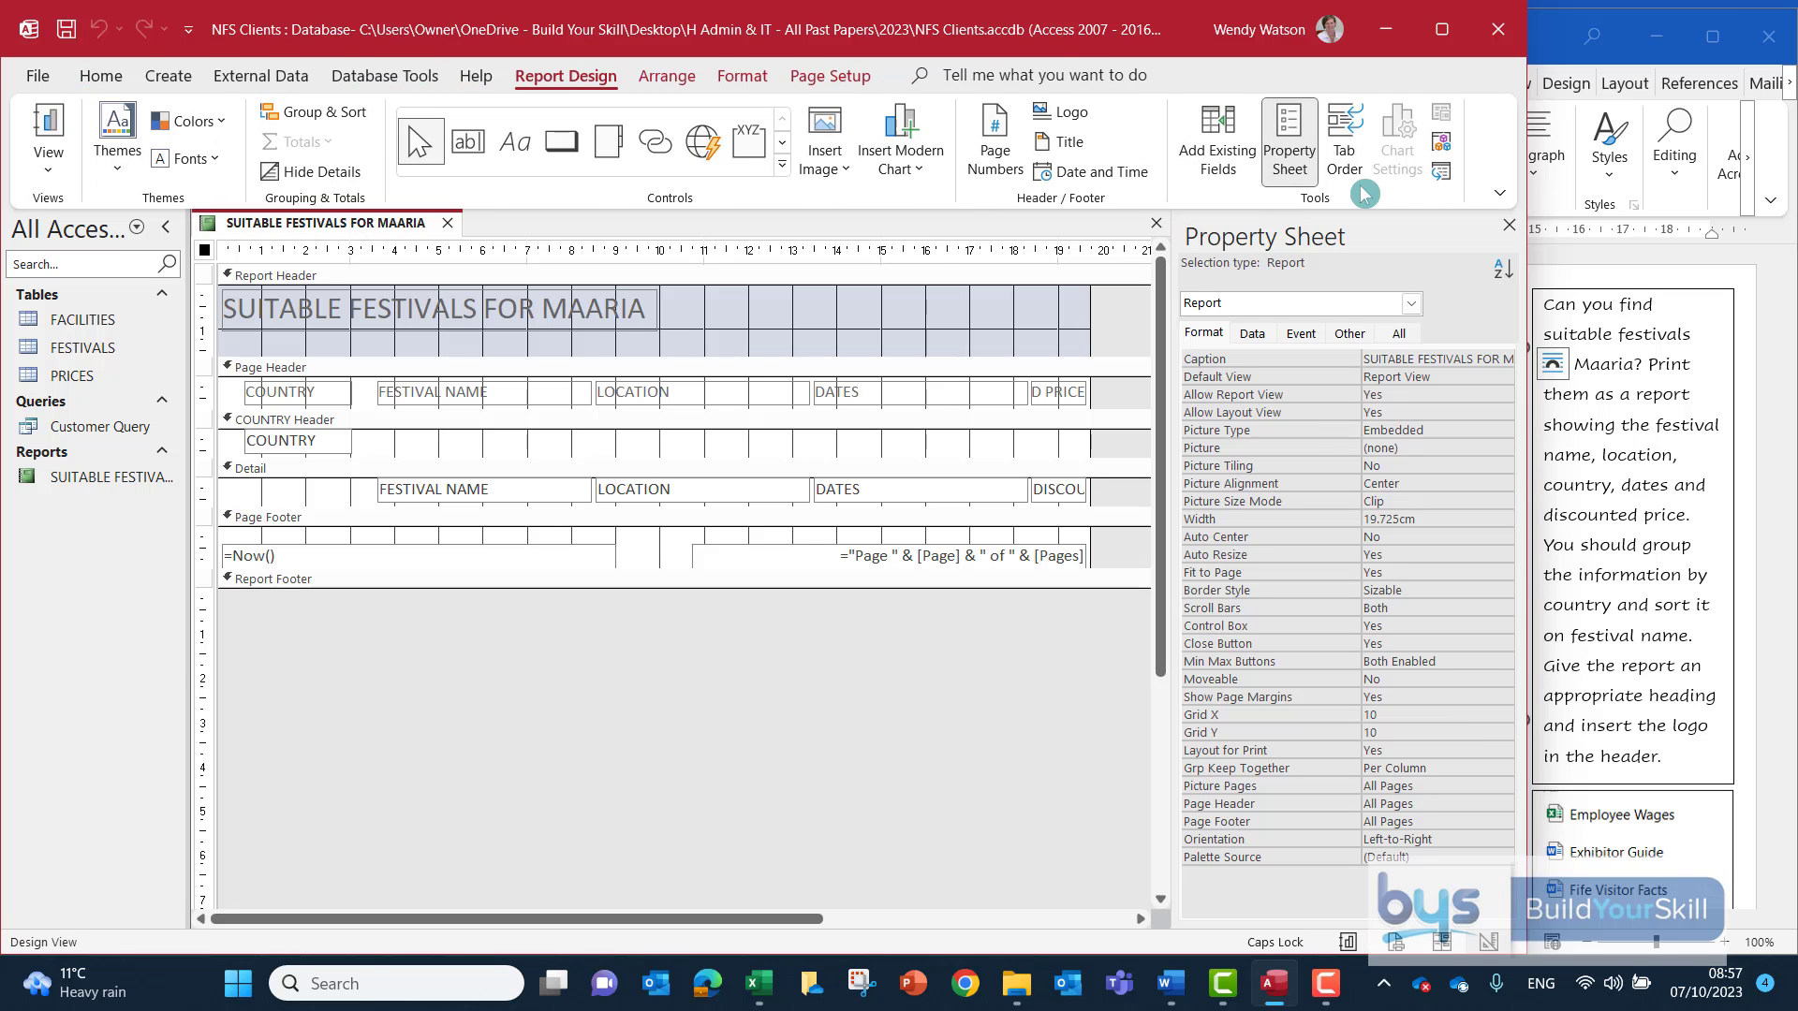
Close the property sheet and narrow the DATES label and its detail field so both end at about 16 cm.
{"action": "left_click", "coordinate": [1510, 223]}
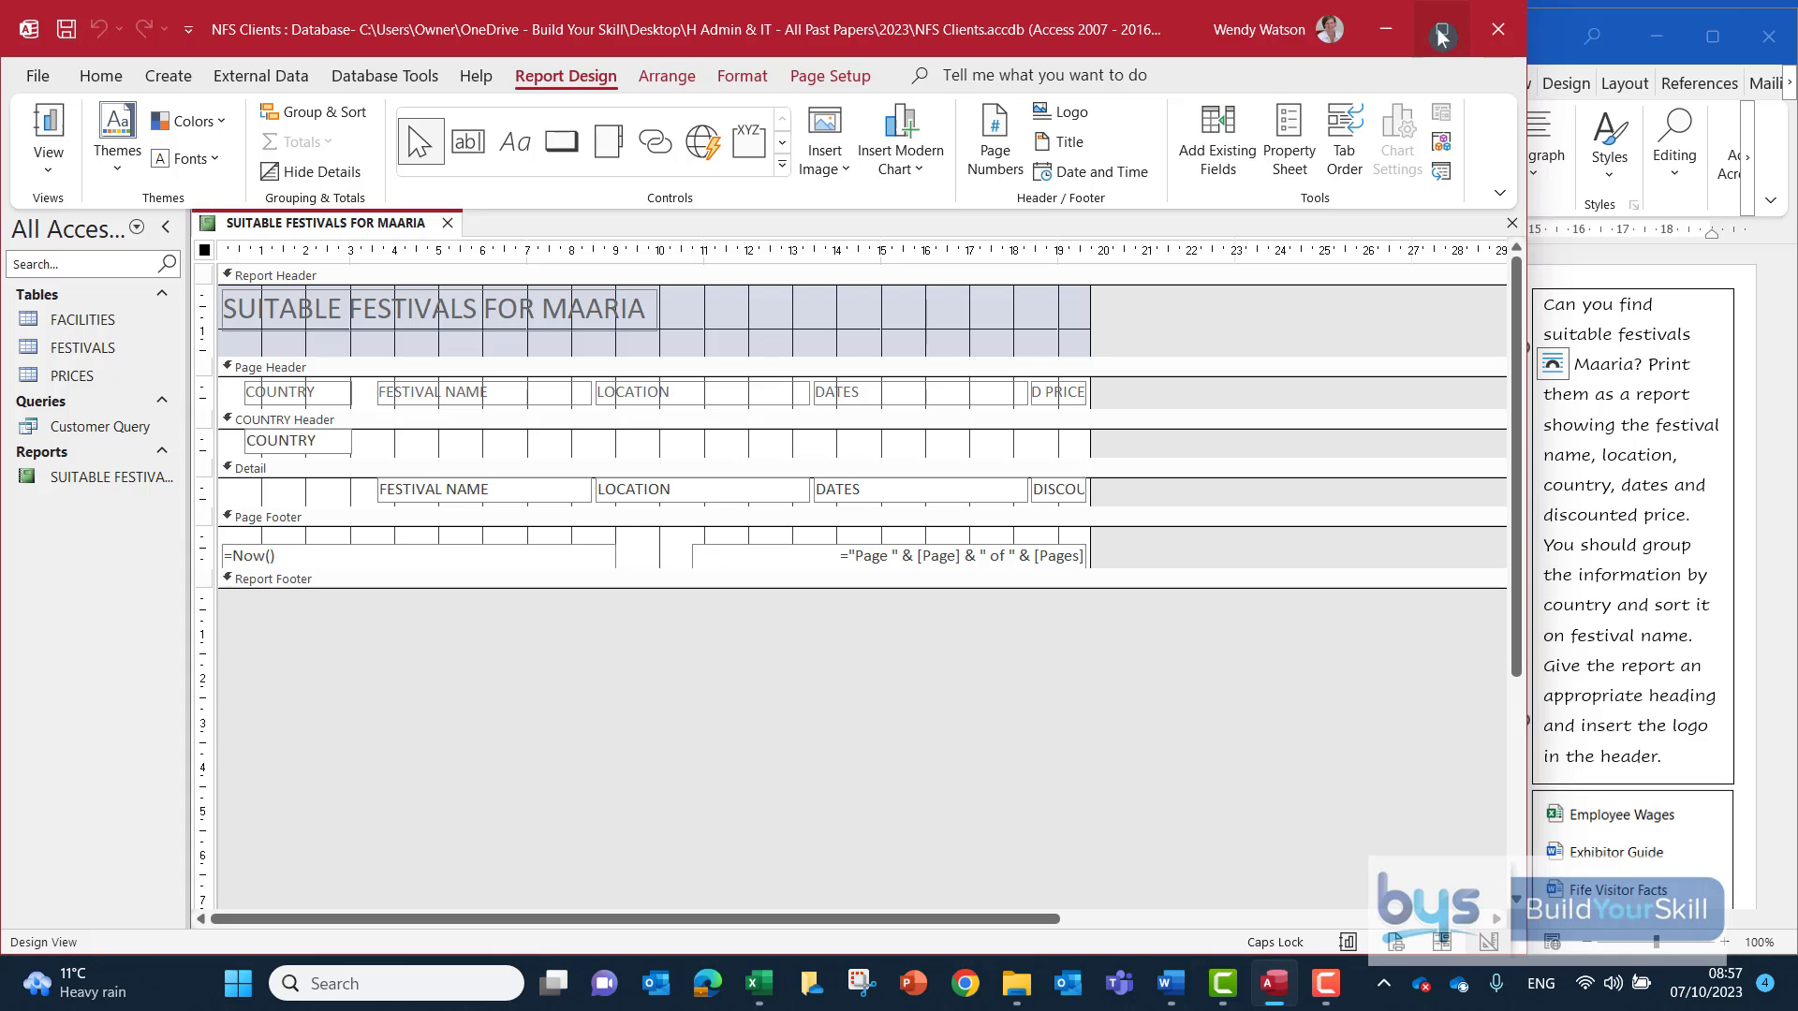
{"action": "left_click", "coordinate": [1240, 402]}
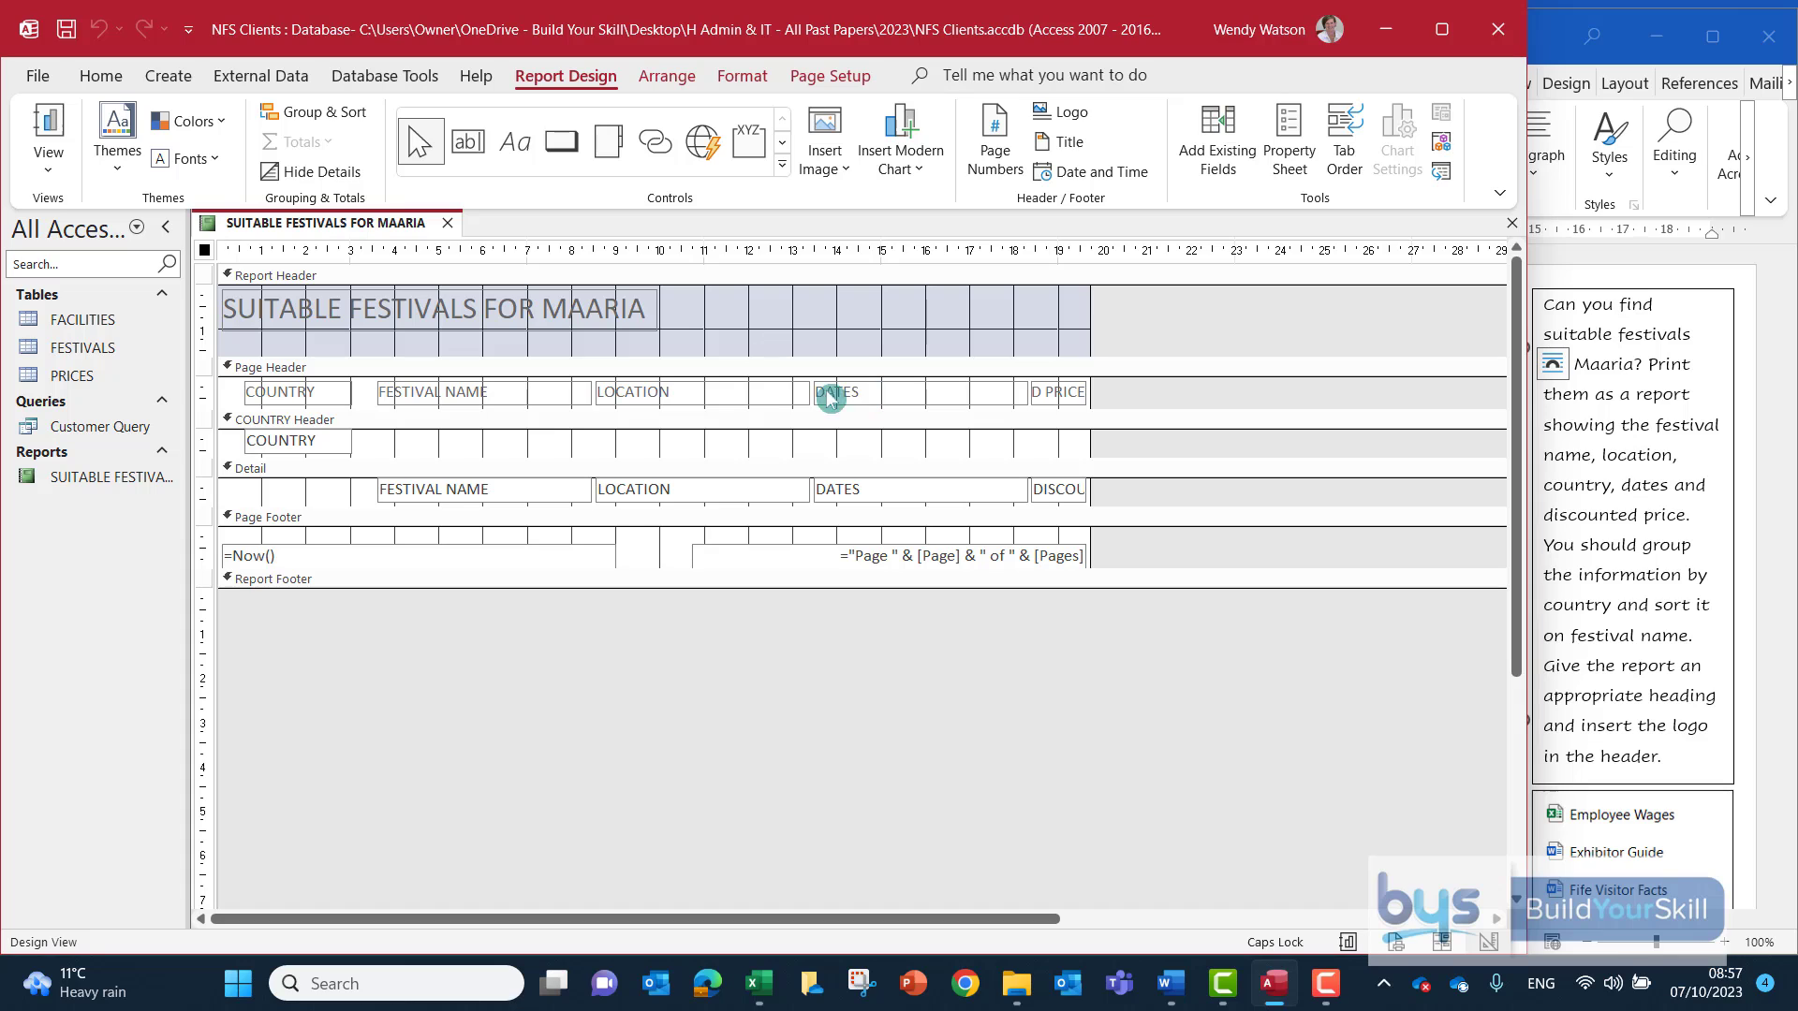
{"action": "left_click", "coordinate": [870, 401]}
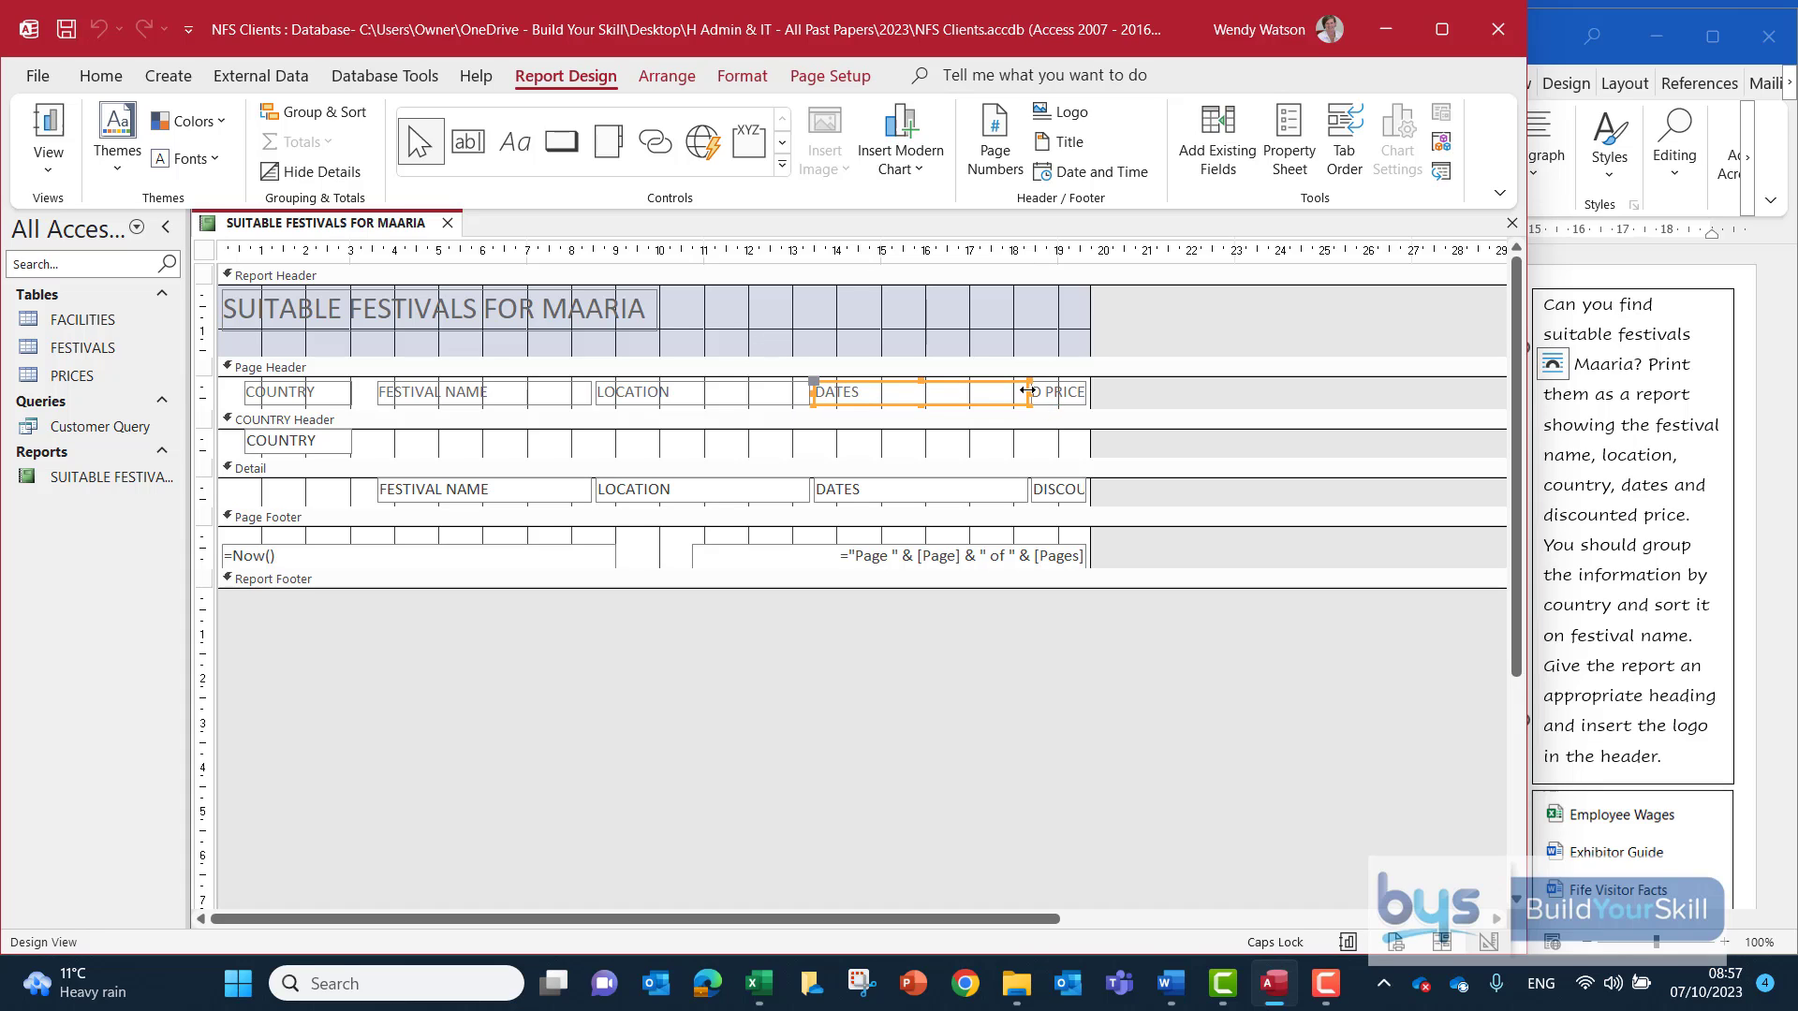
{"action": "left_click_drag", "start_coordinate": [1027, 392], "coordinate": [932, 392]}
{"action": "left_click", "coordinate": [906, 491]}
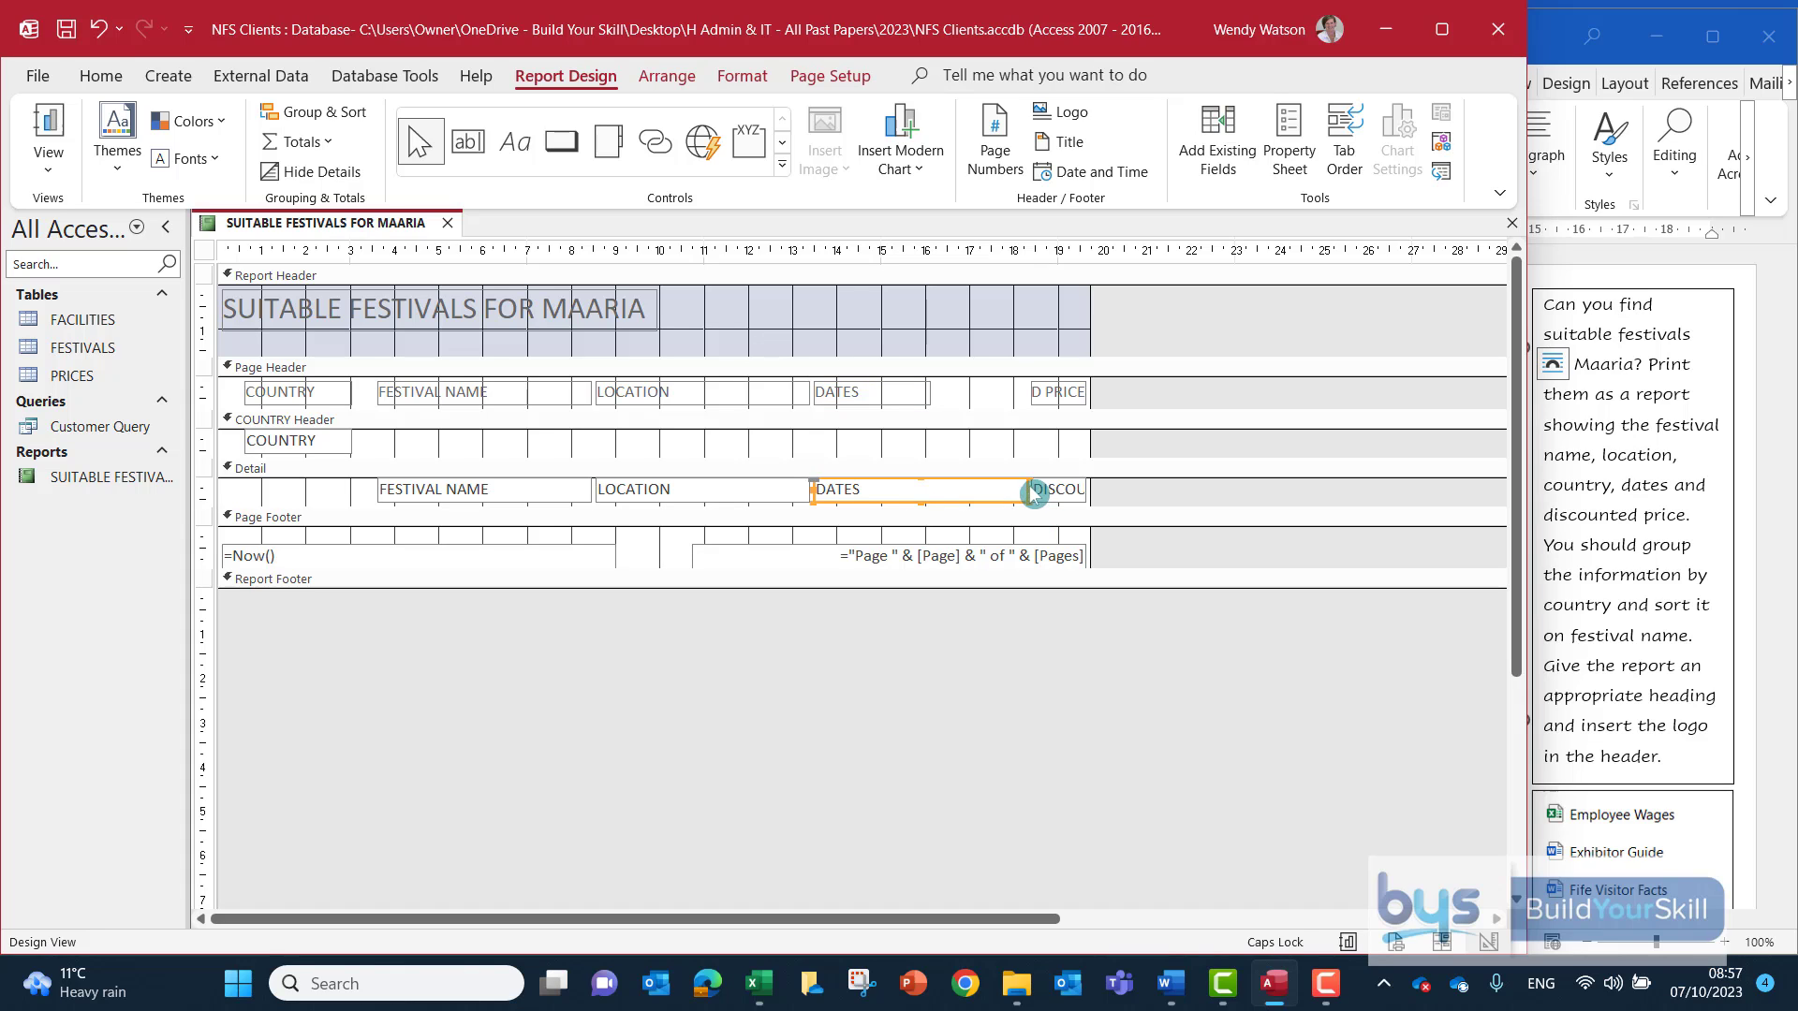
{"action": "left_click_drag", "start_coordinate": [1027, 488], "coordinate": [928, 489]}
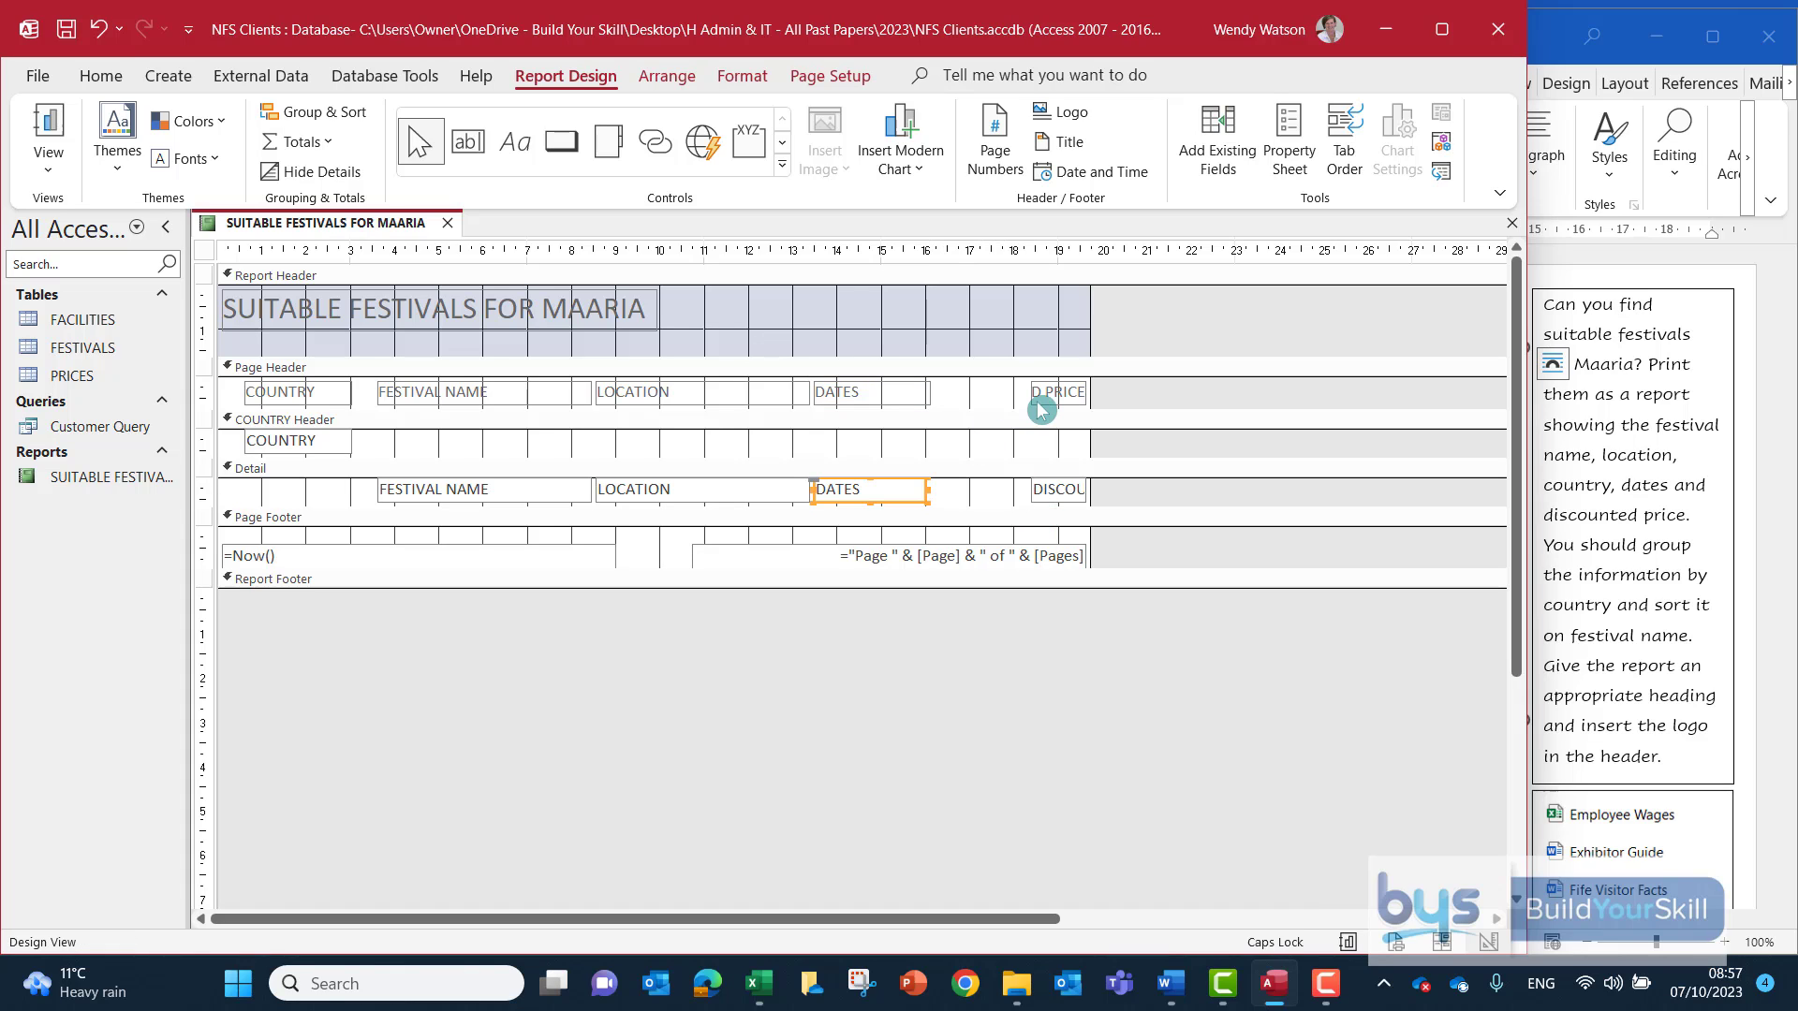
Widen the DISCOUNTED PRICE label and its detail field leftwards to about 16.5 cm, and display the report's records.
{"action": "left_click", "coordinate": [1049, 403]}
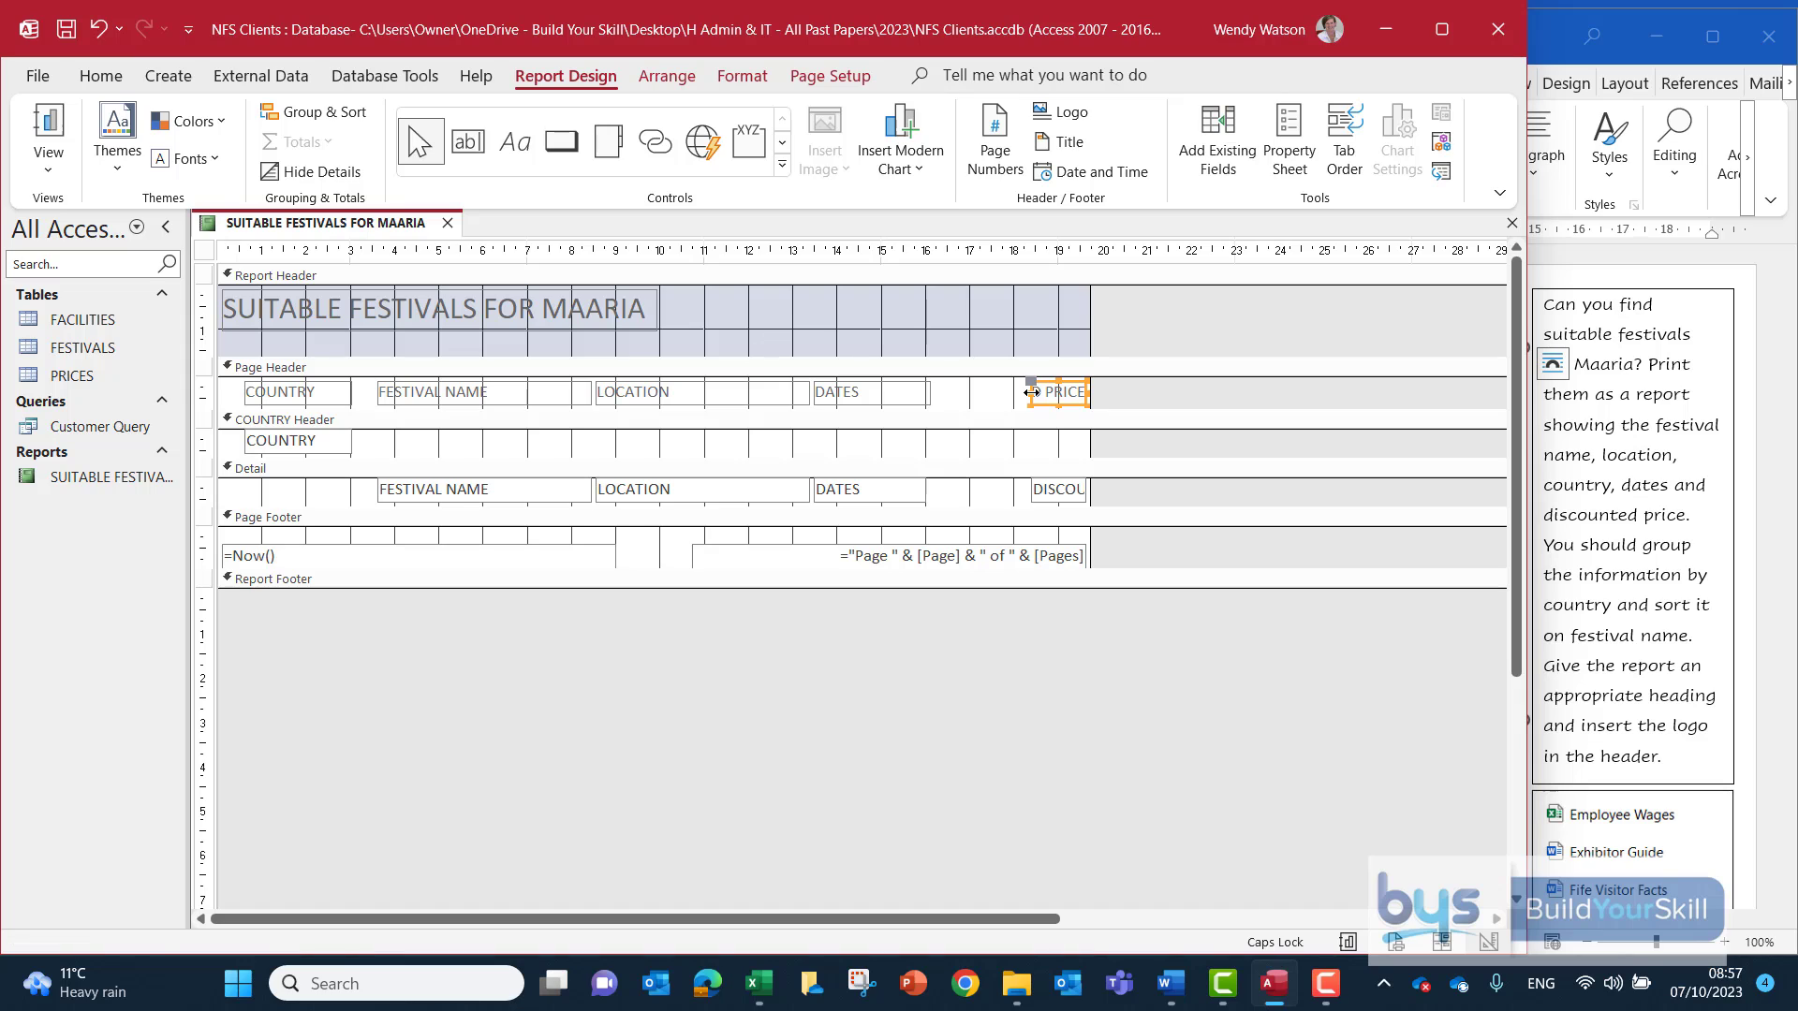
{"action": "left_click_drag", "start_coordinate": [1010, 393], "coordinate": [947, 393]}
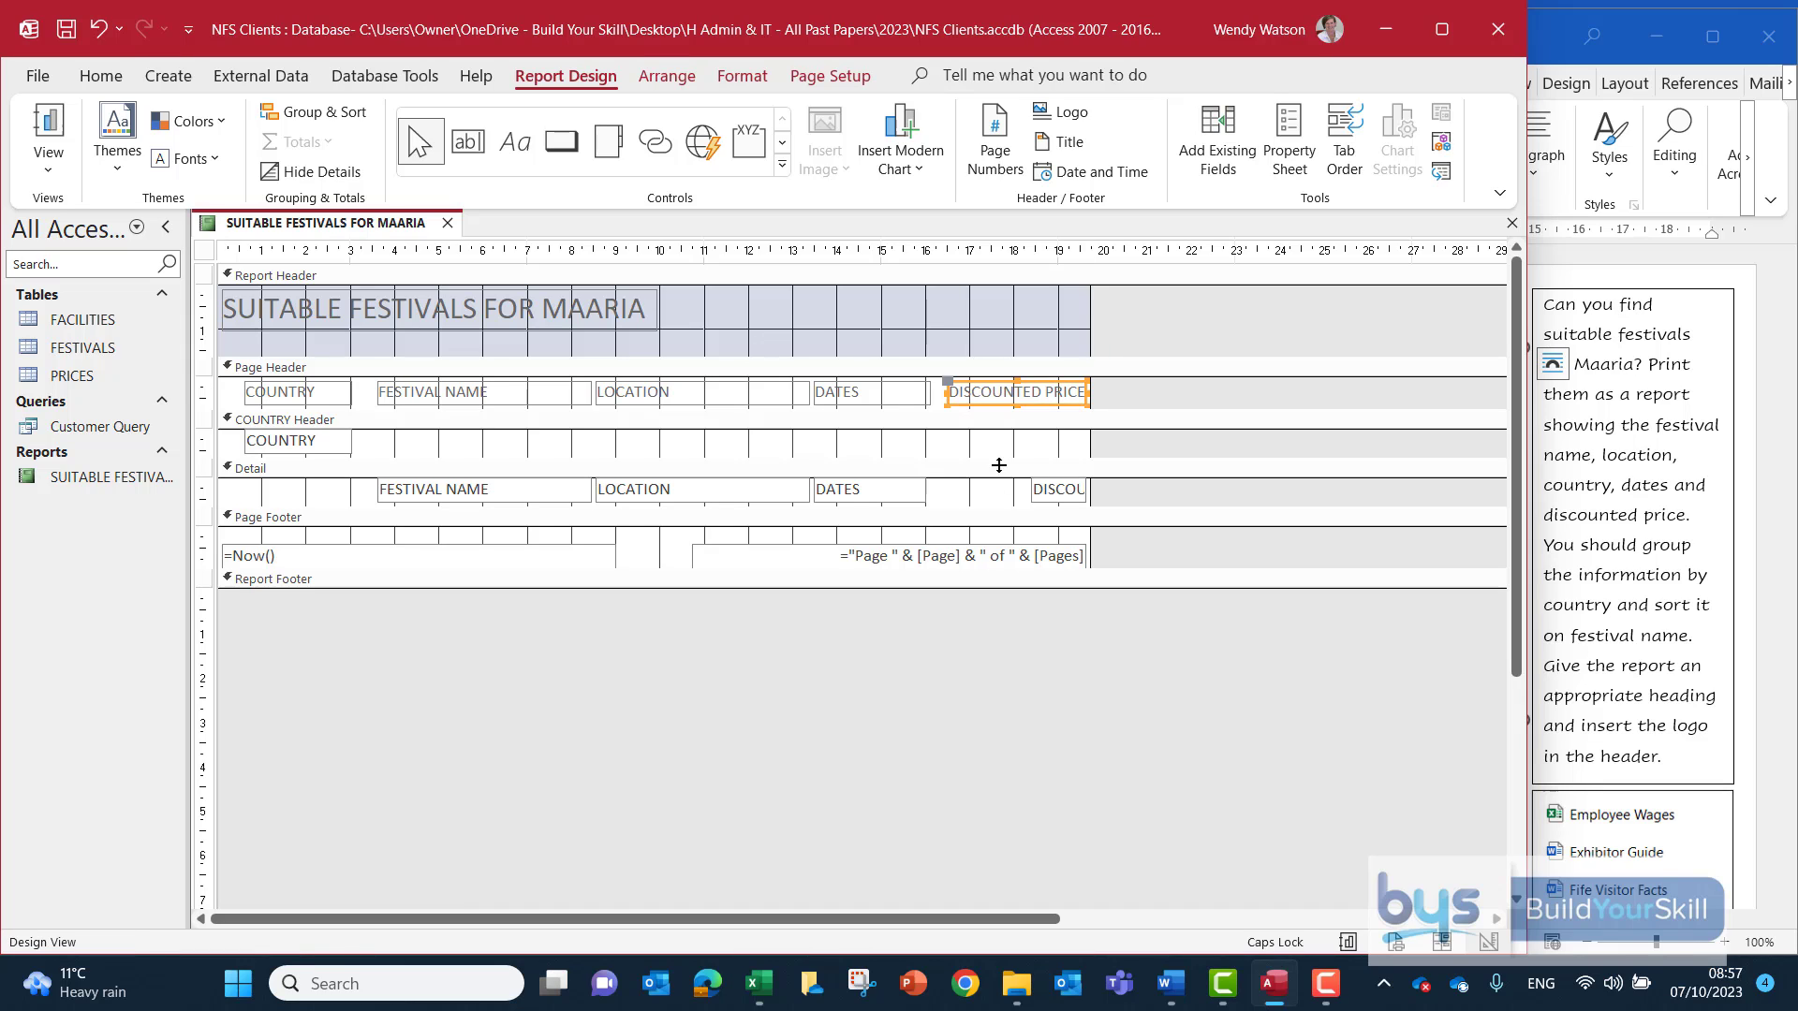
{"action": "left_click", "coordinate": [1049, 496]}
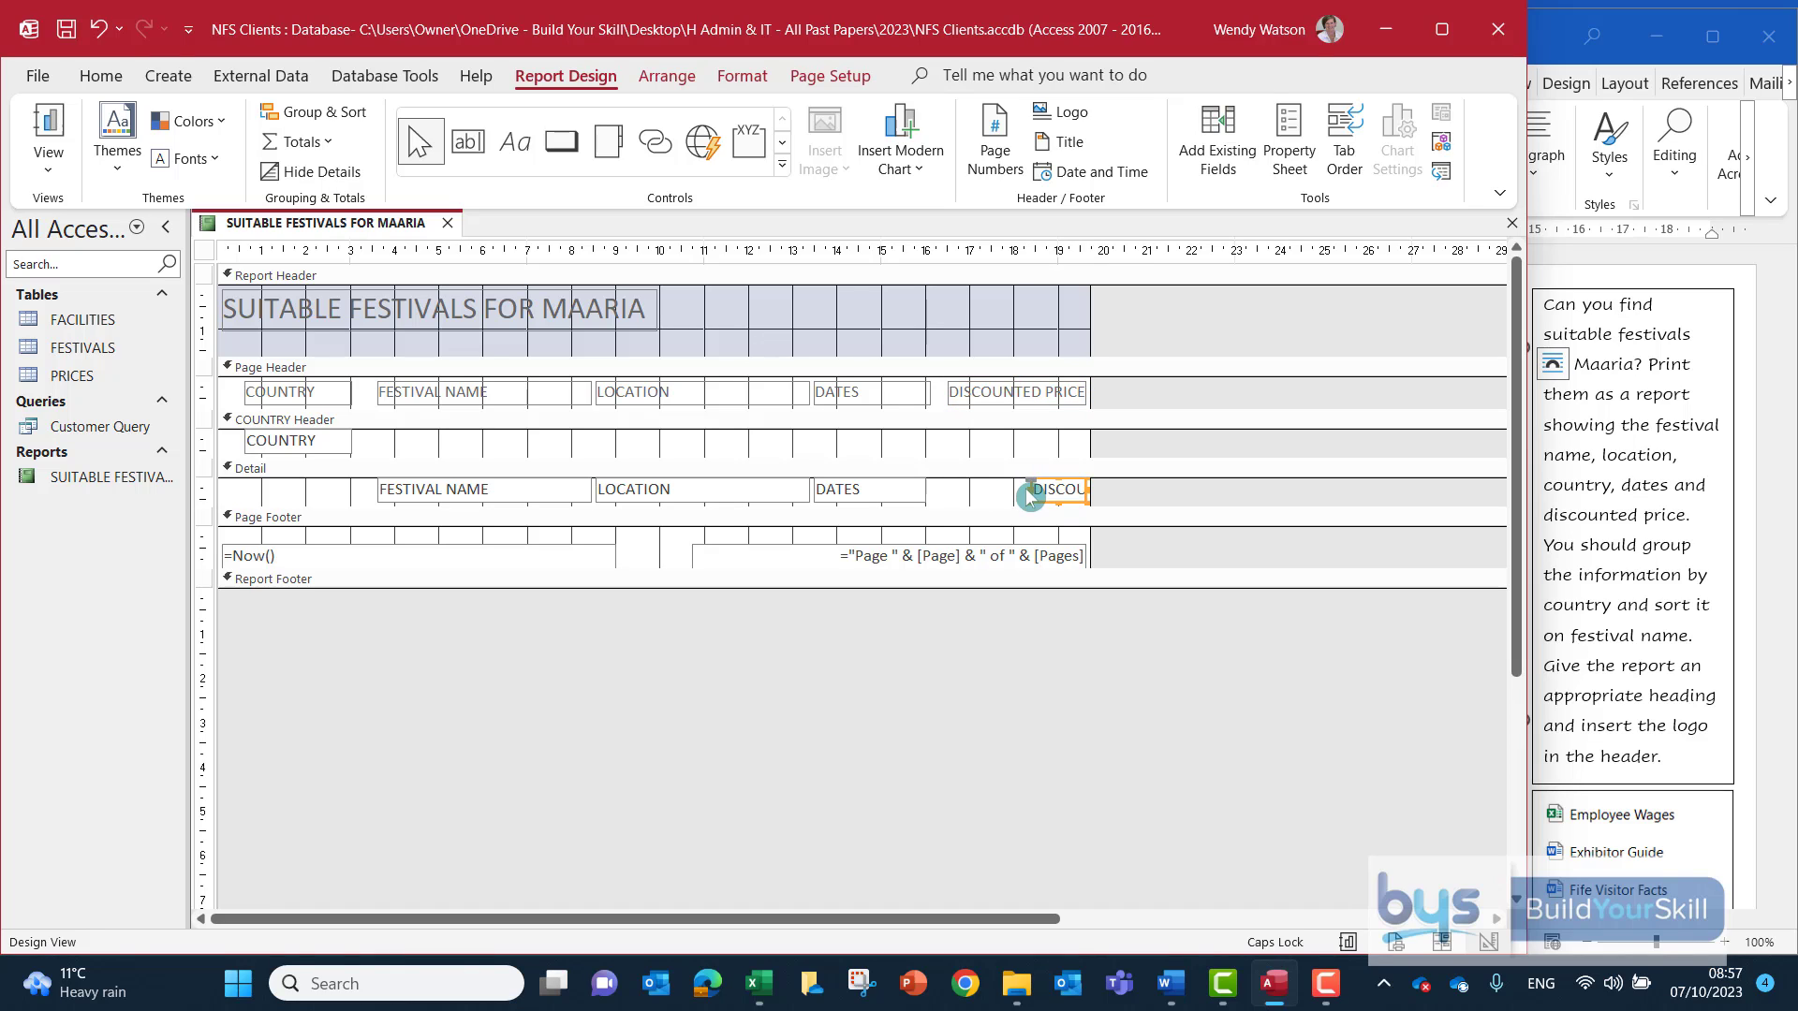
{"action": "left_click_drag", "start_coordinate": [1030, 496], "coordinate": [950, 481]}
{"action": "left_click", "coordinate": [48, 131]}
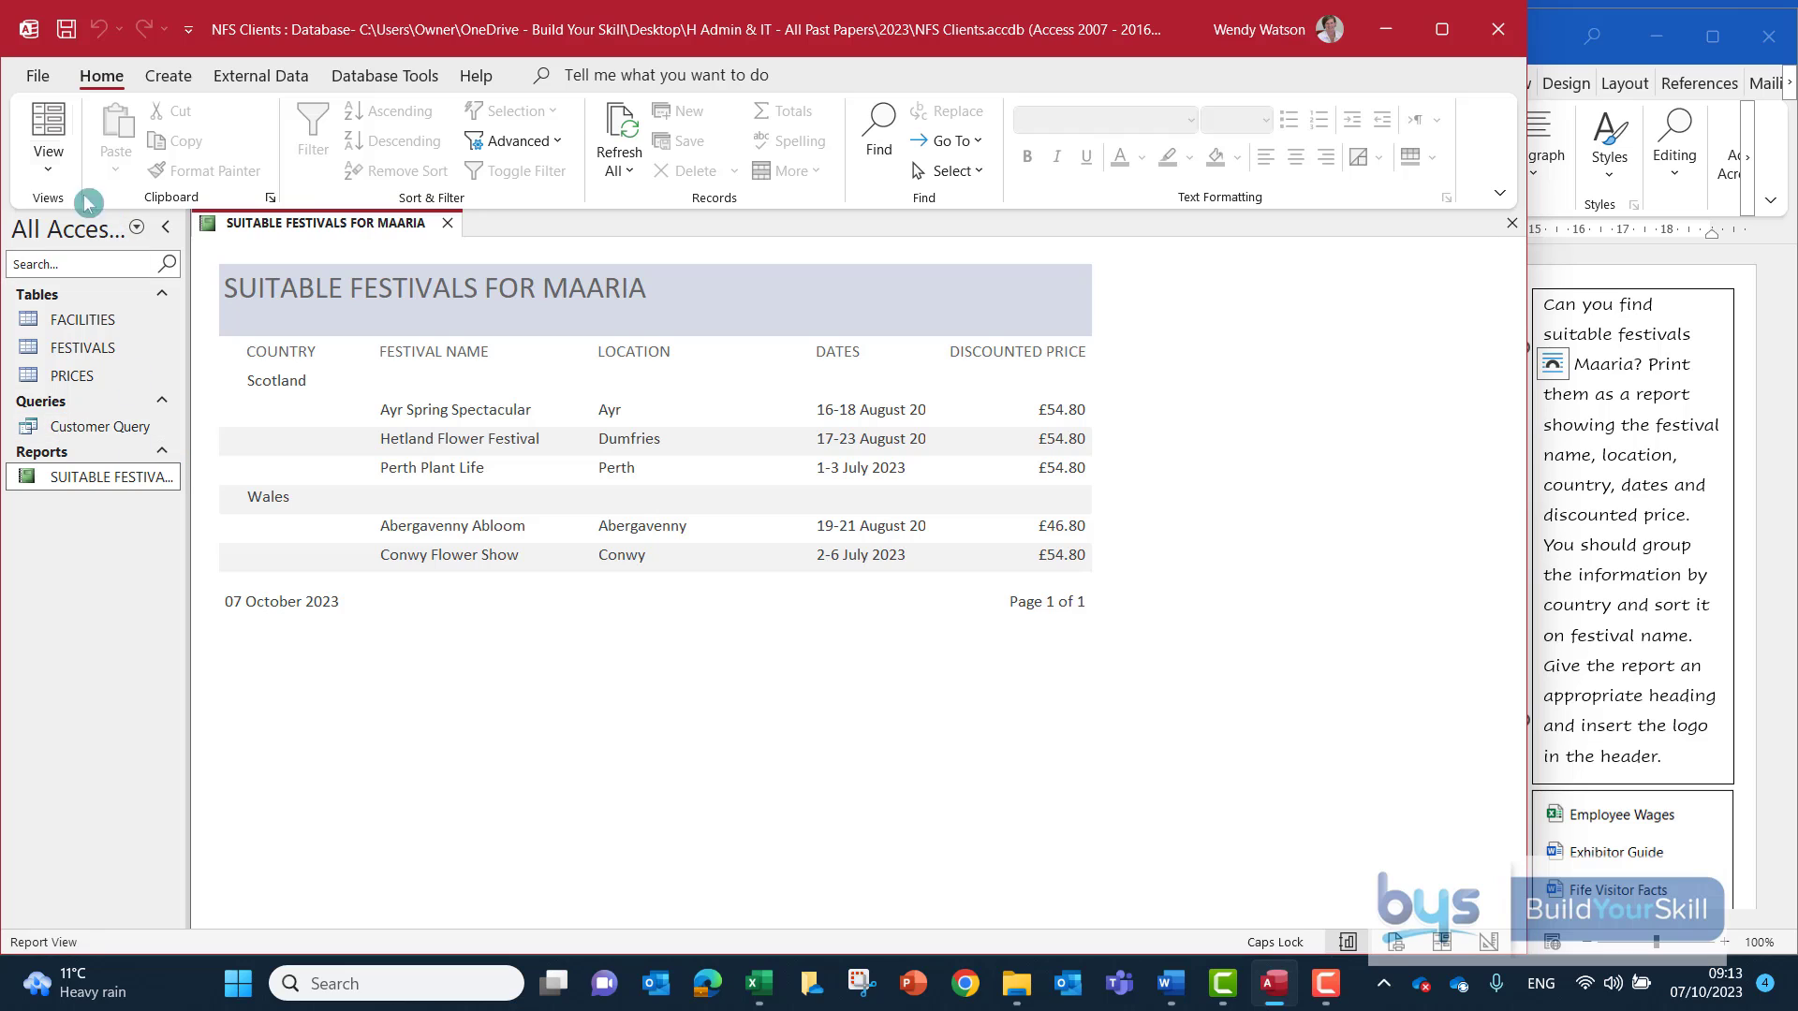
Return to the report's design and narrow the LOCATION label and its detail field to end at about 12 cm.
{"action": "left_click", "coordinate": [56, 176]}
{"action": "left_click", "coordinate": [113, 354]}
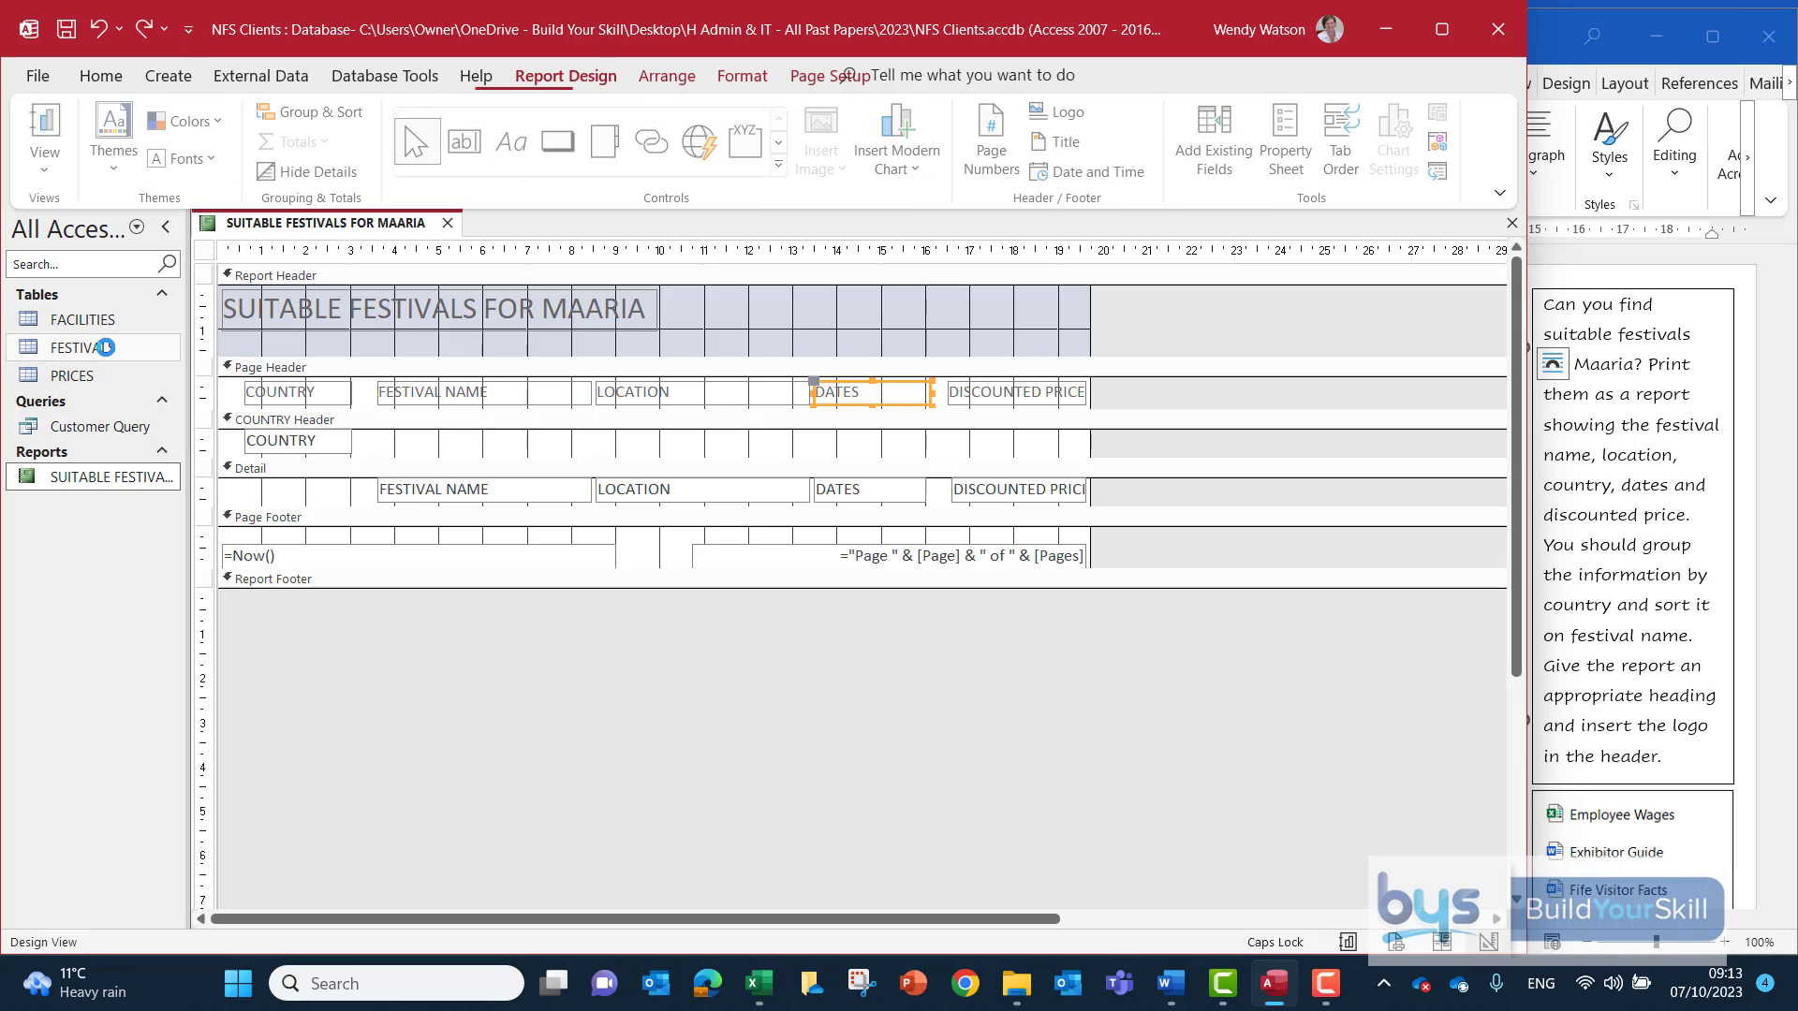
{"action": "left_click", "coordinate": [698, 402]}
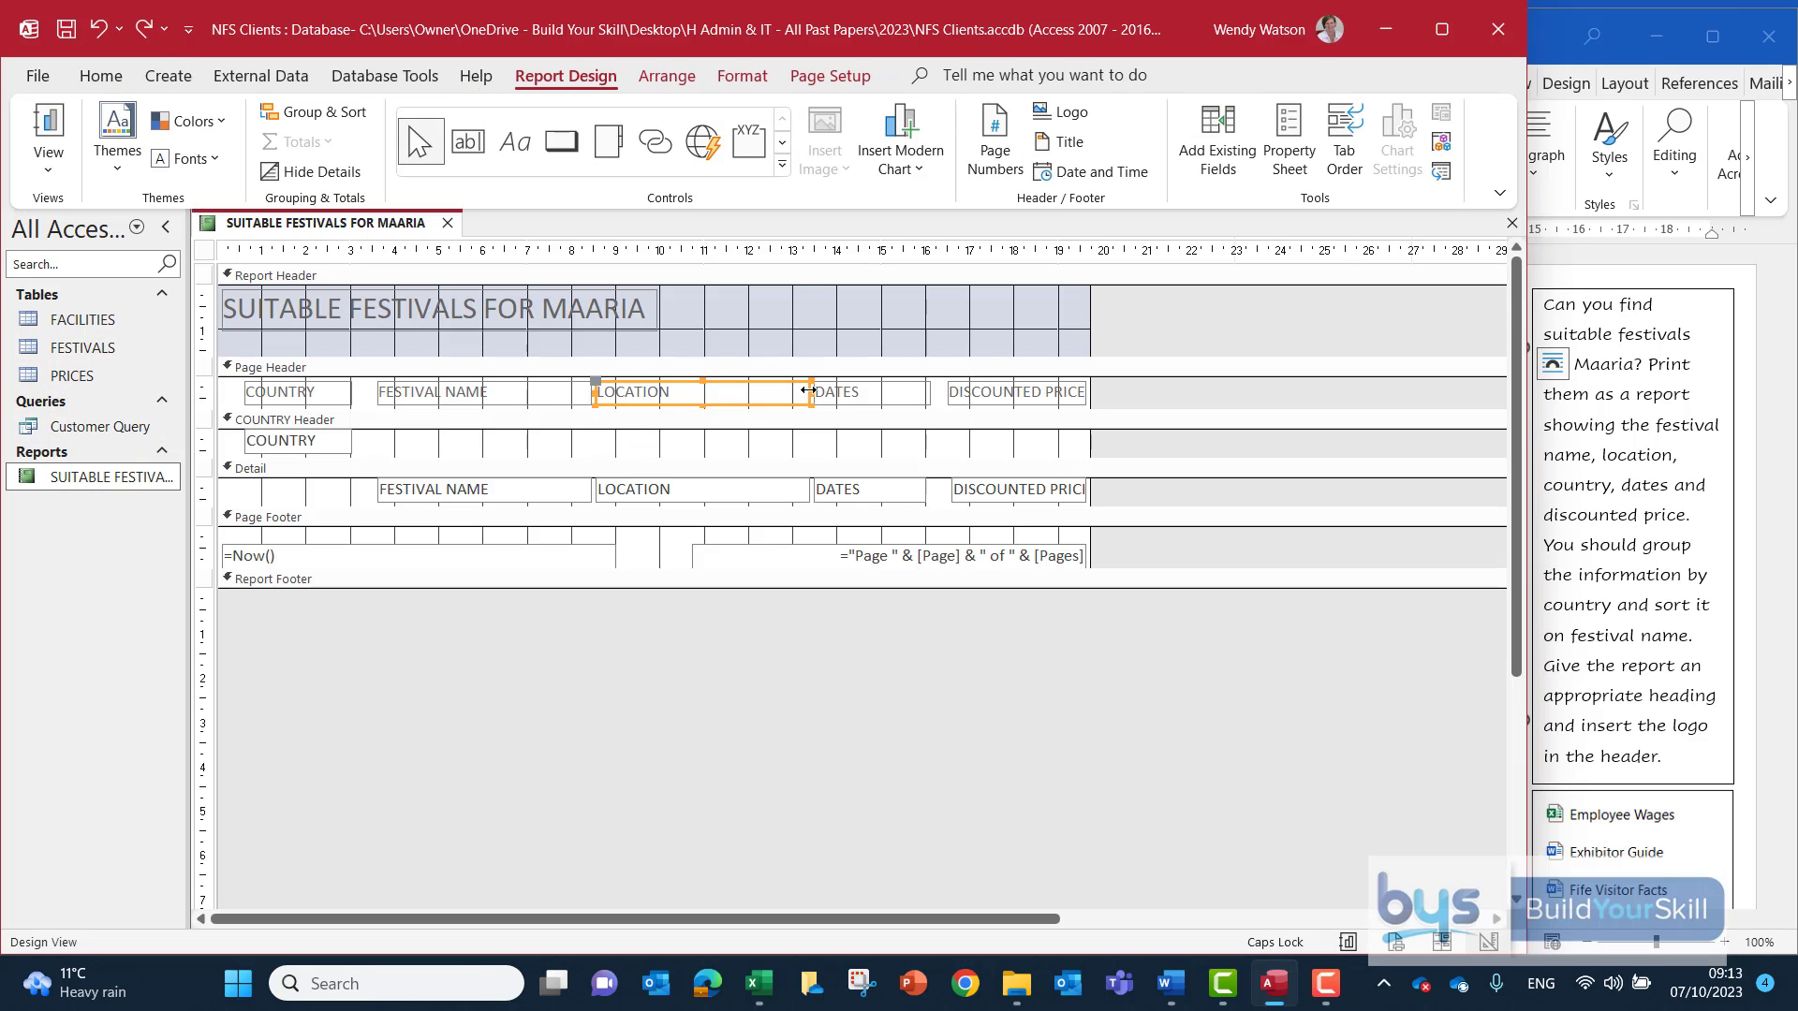
{"action": "left_click_drag", "start_coordinate": [808, 391], "coordinate": [751, 391]}
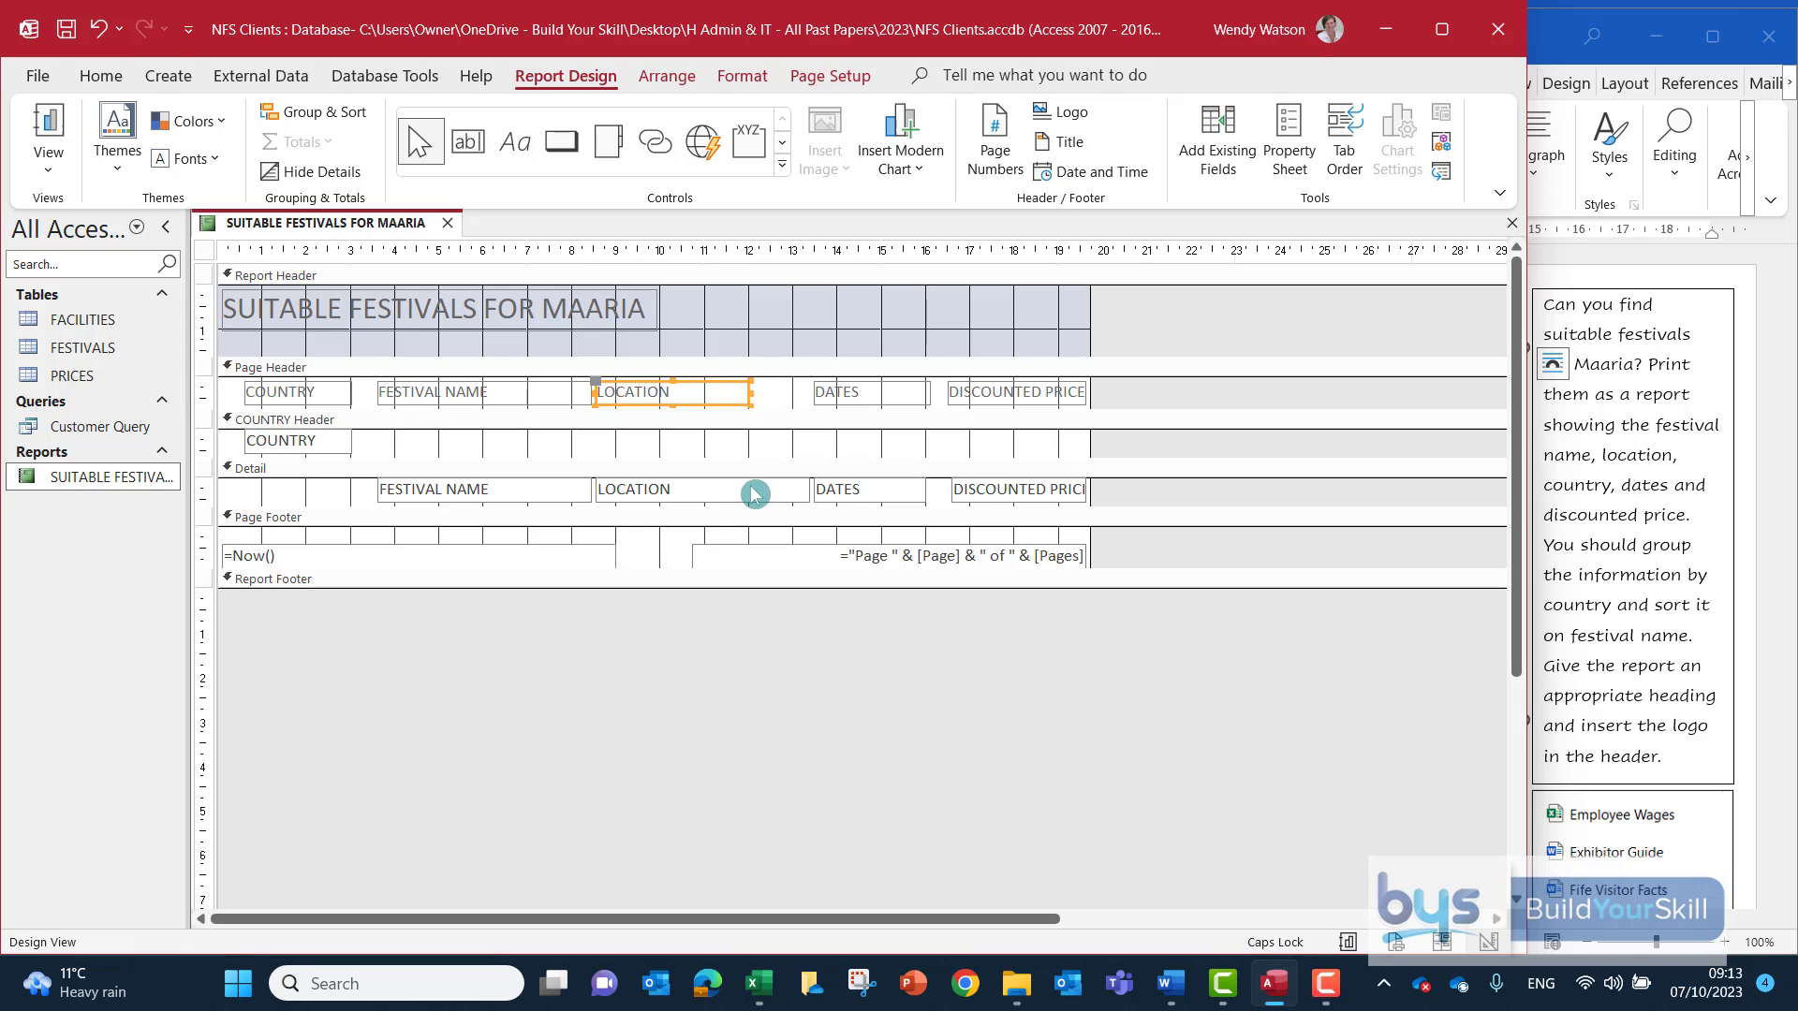
{"action": "left_click", "coordinate": [755, 495]}
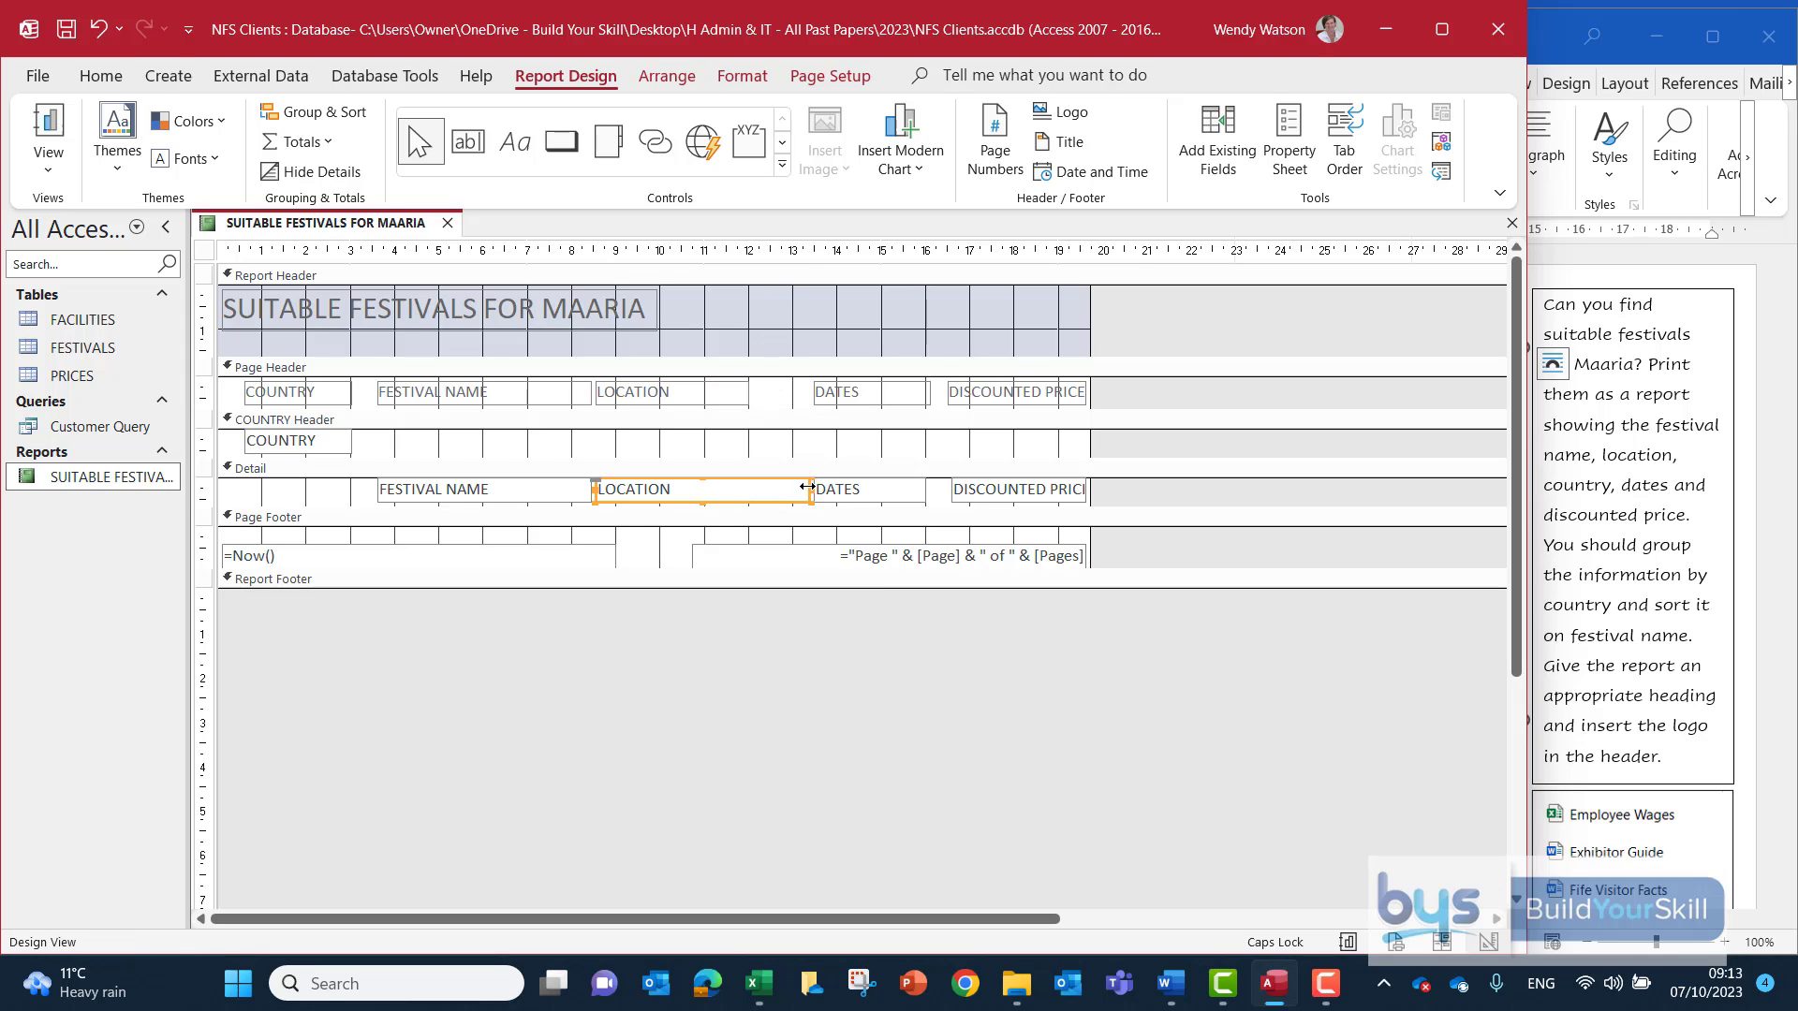
{"action": "left_click_drag", "start_coordinate": [806, 487], "coordinate": [749, 487]}
Widen the DATES label and its detail field leftwards to about 12.5 cm, and display the report.
{"action": "left_click", "coordinate": [813, 398]}
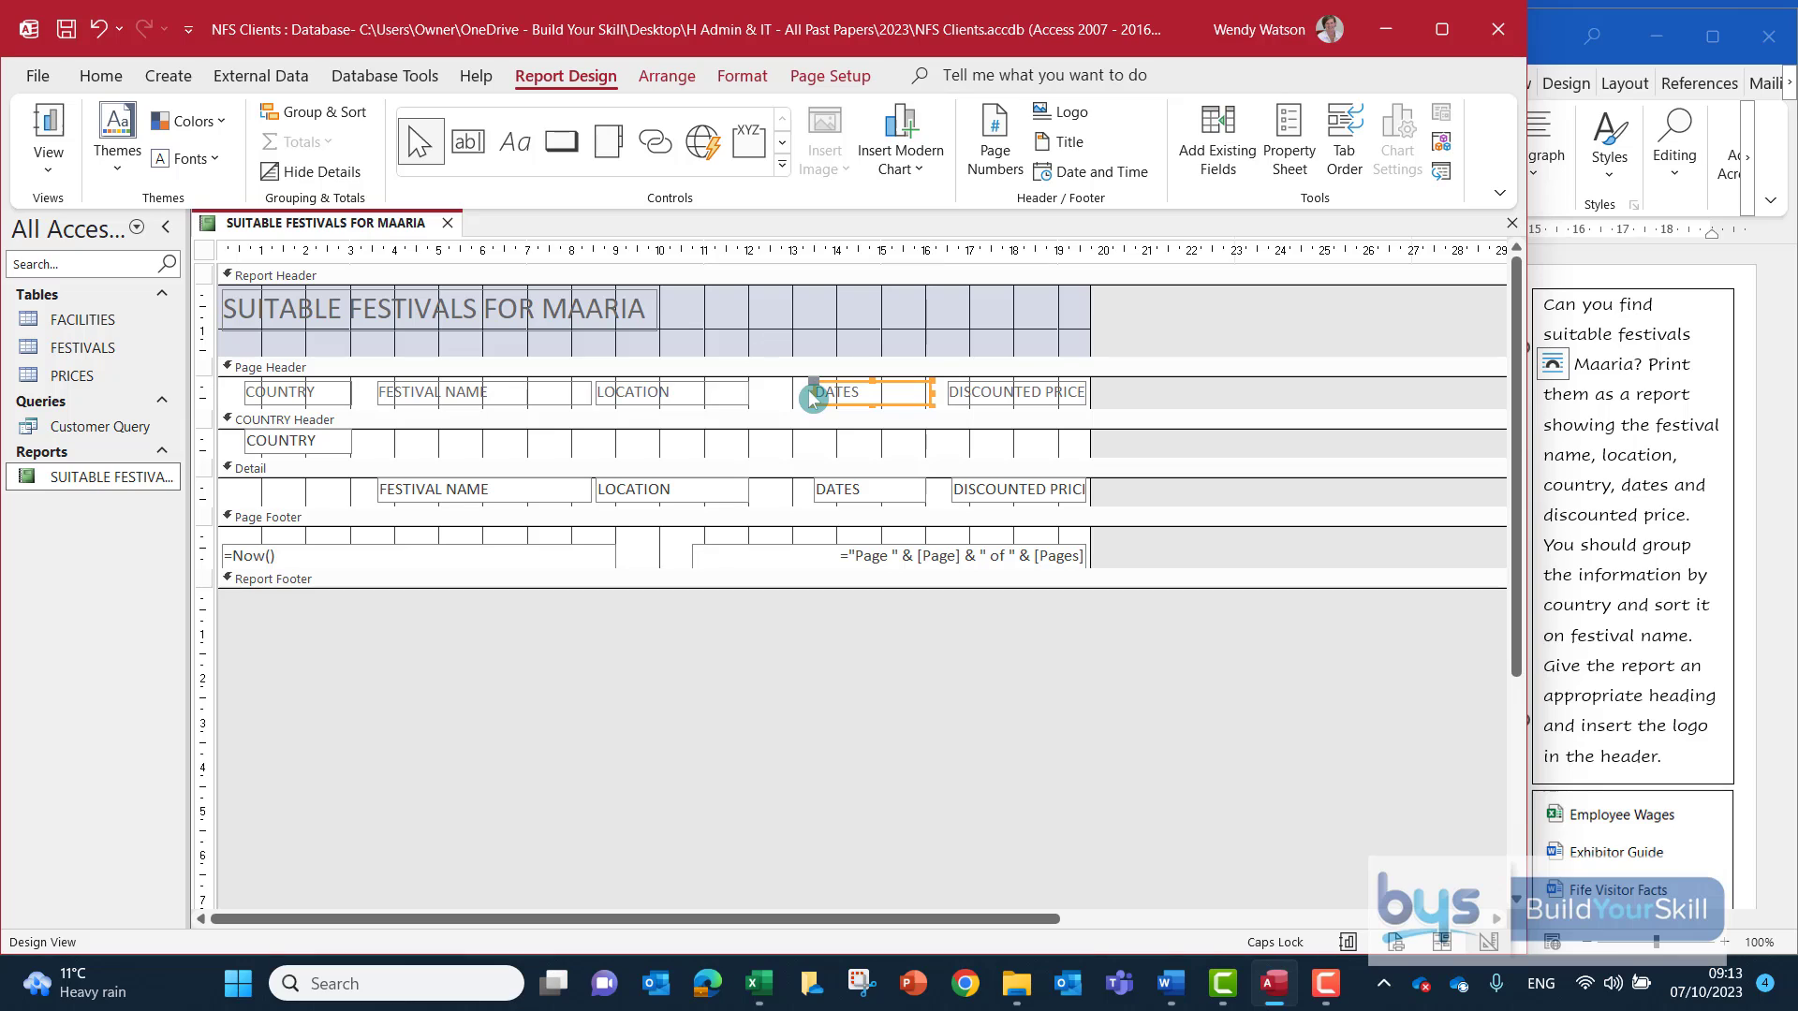
{"action": "left_click_drag", "start_coordinate": [814, 398], "coordinate": [770, 398]}
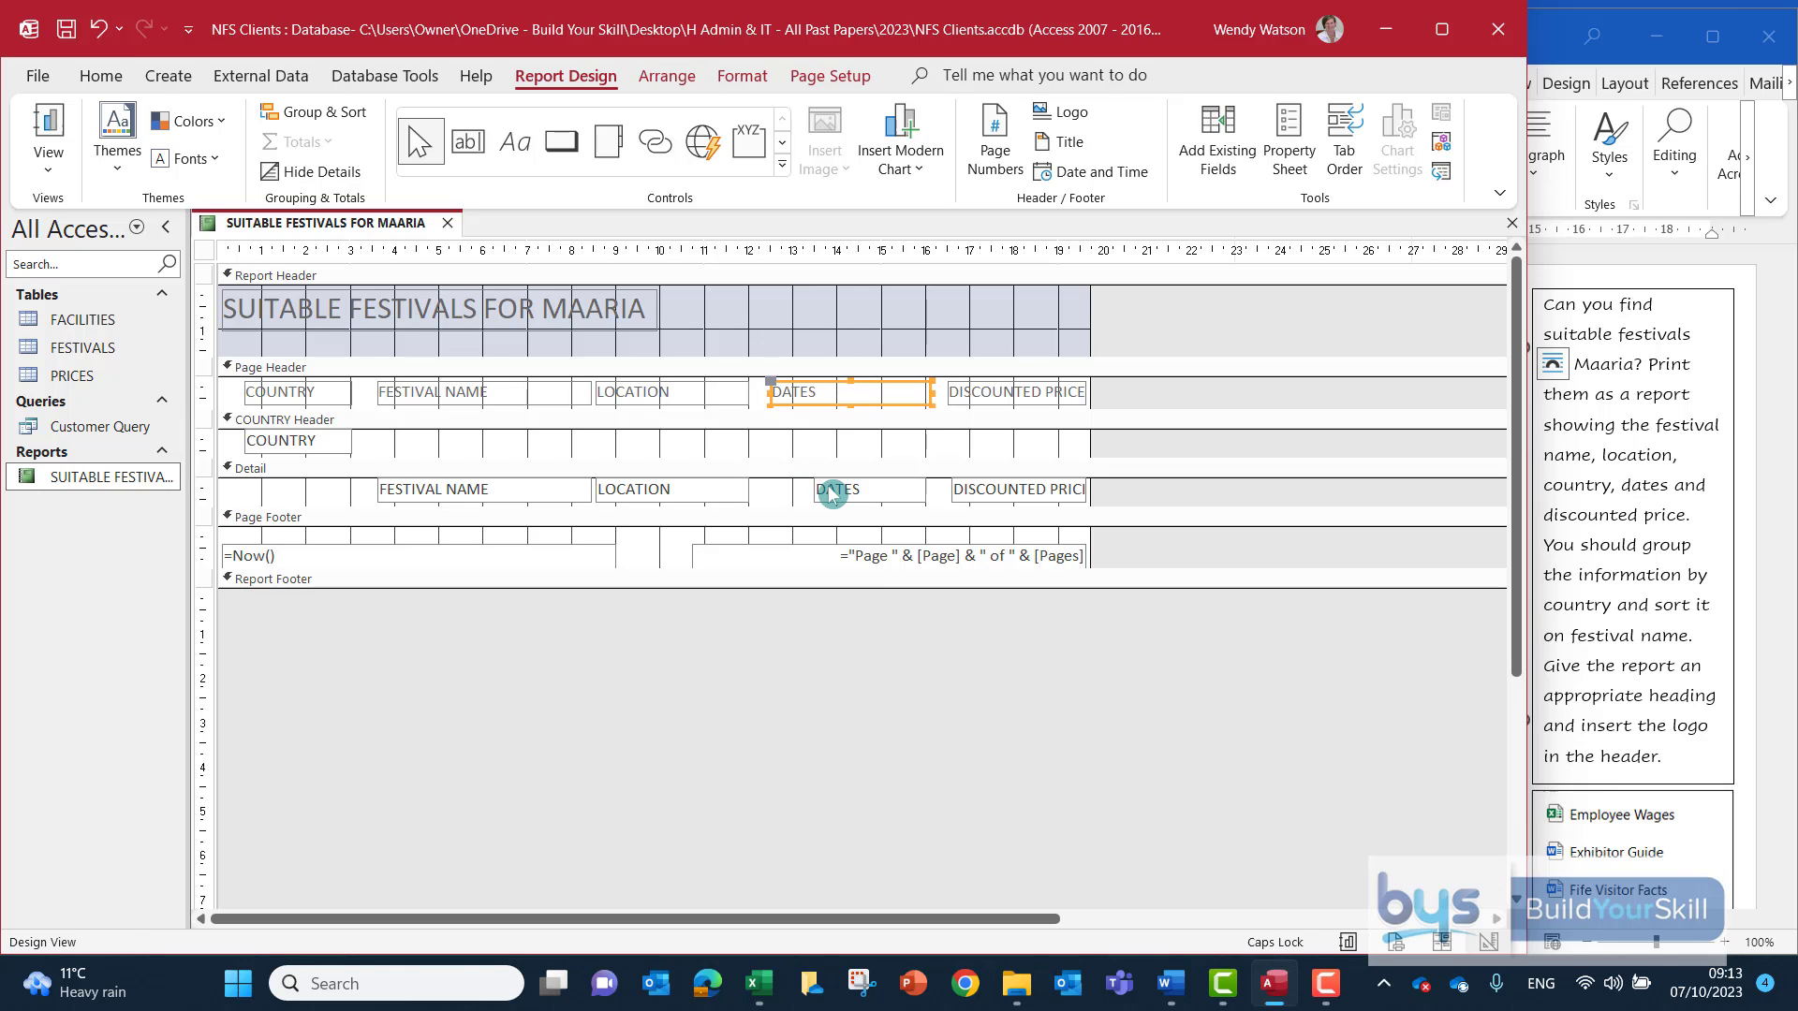
{"action": "left_click", "coordinate": [820, 489]}
{"action": "left_click_drag", "start_coordinate": [813, 488], "coordinate": [769, 488]}
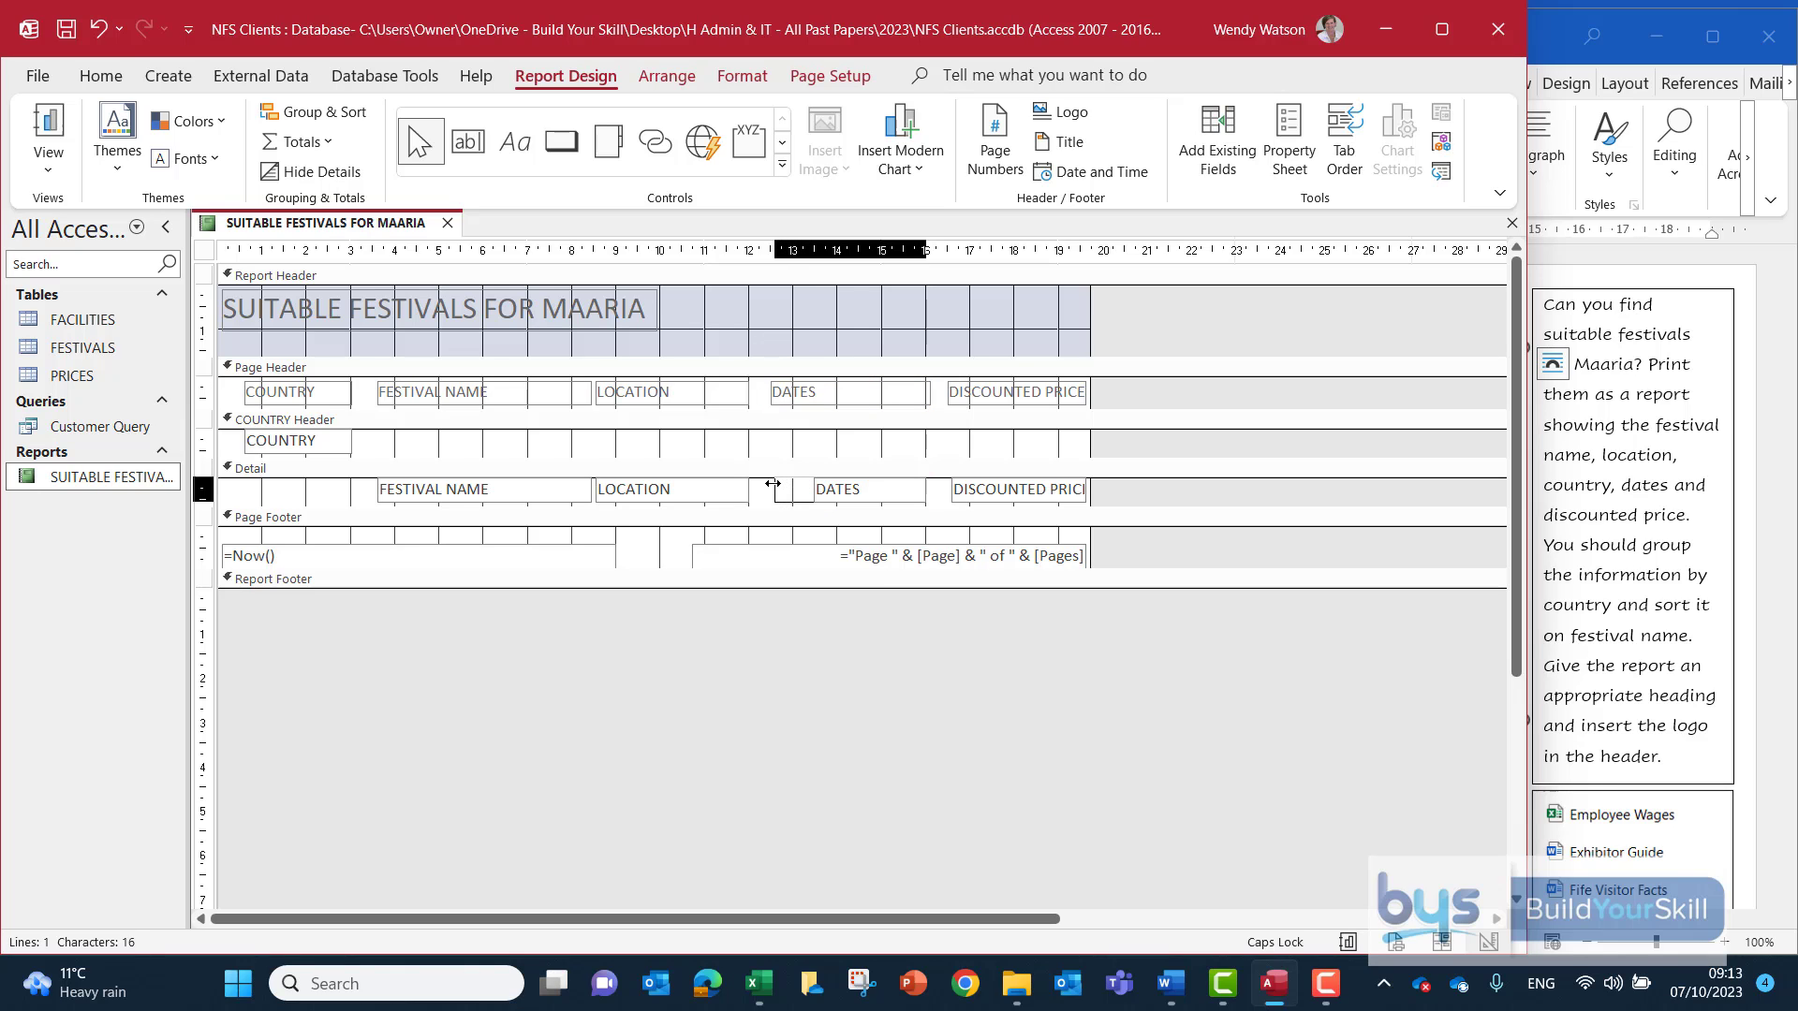
{"action": "left_click", "coordinate": [48, 126]}
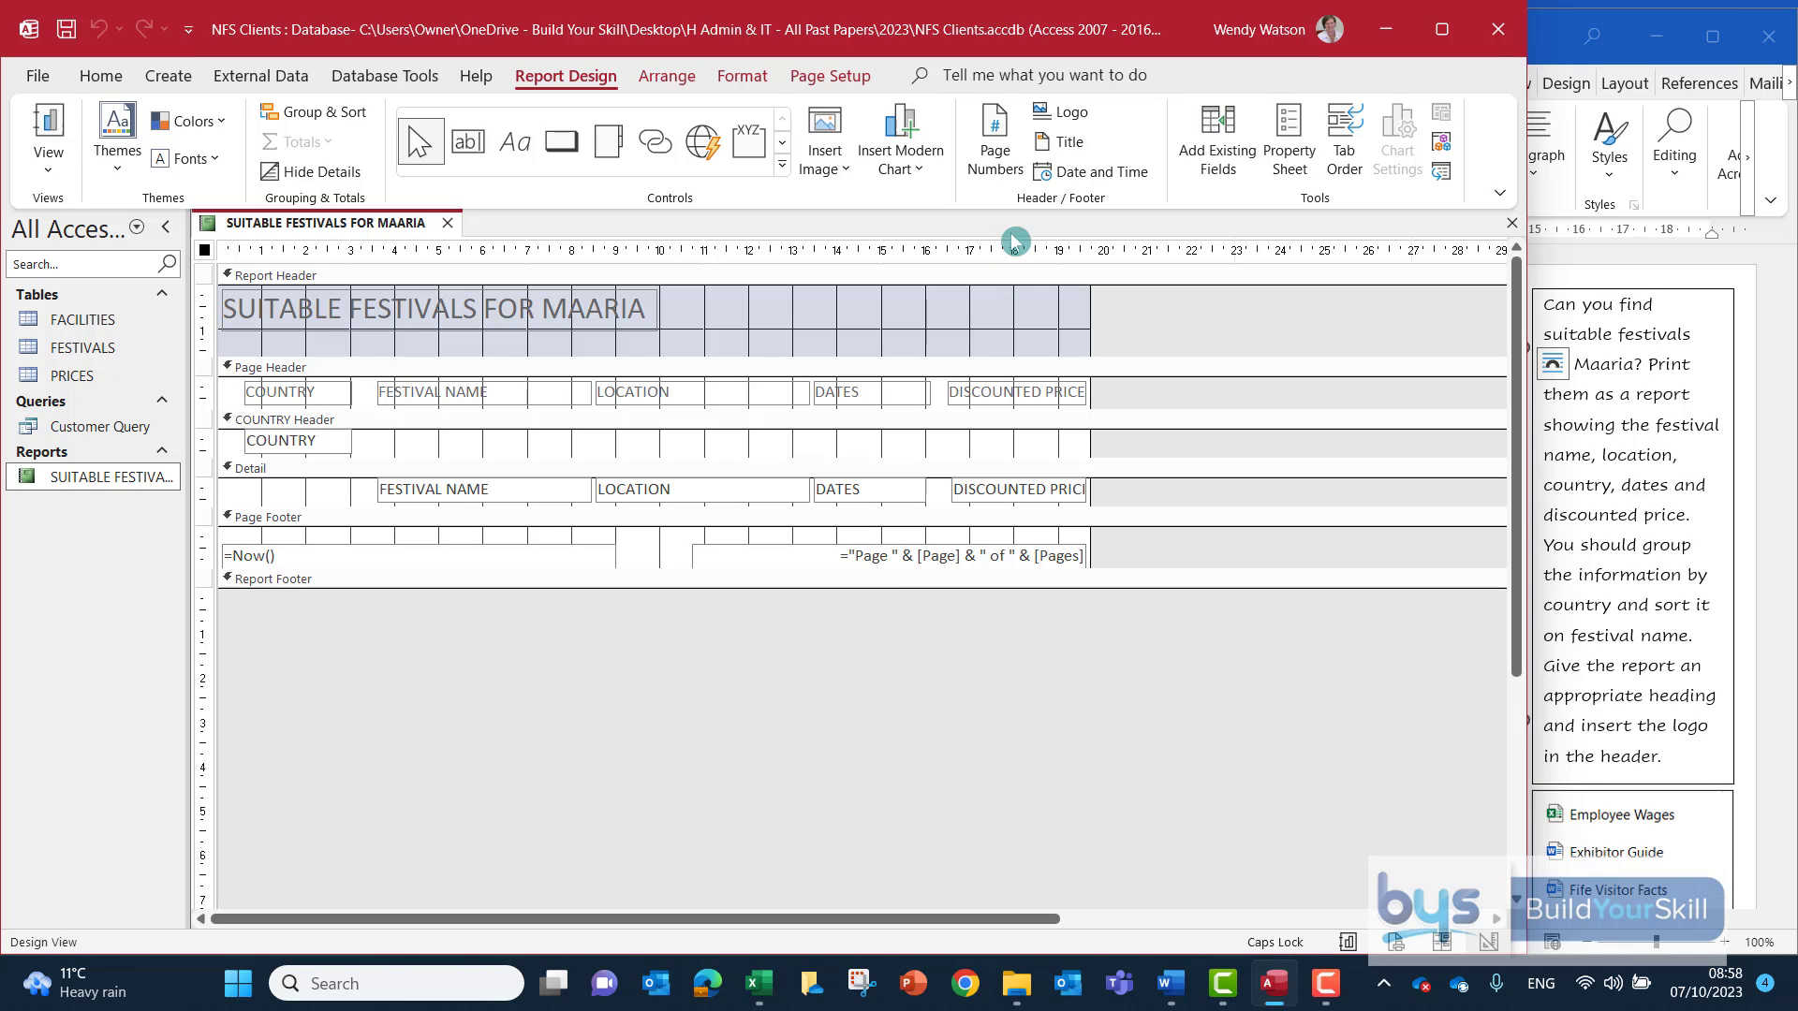
Add the Logo picture from the E Files folder as the report logo, enlarged in the report header above DISCOUNTED PRICE.
{"action": "left_click", "coordinate": [1075, 119]}
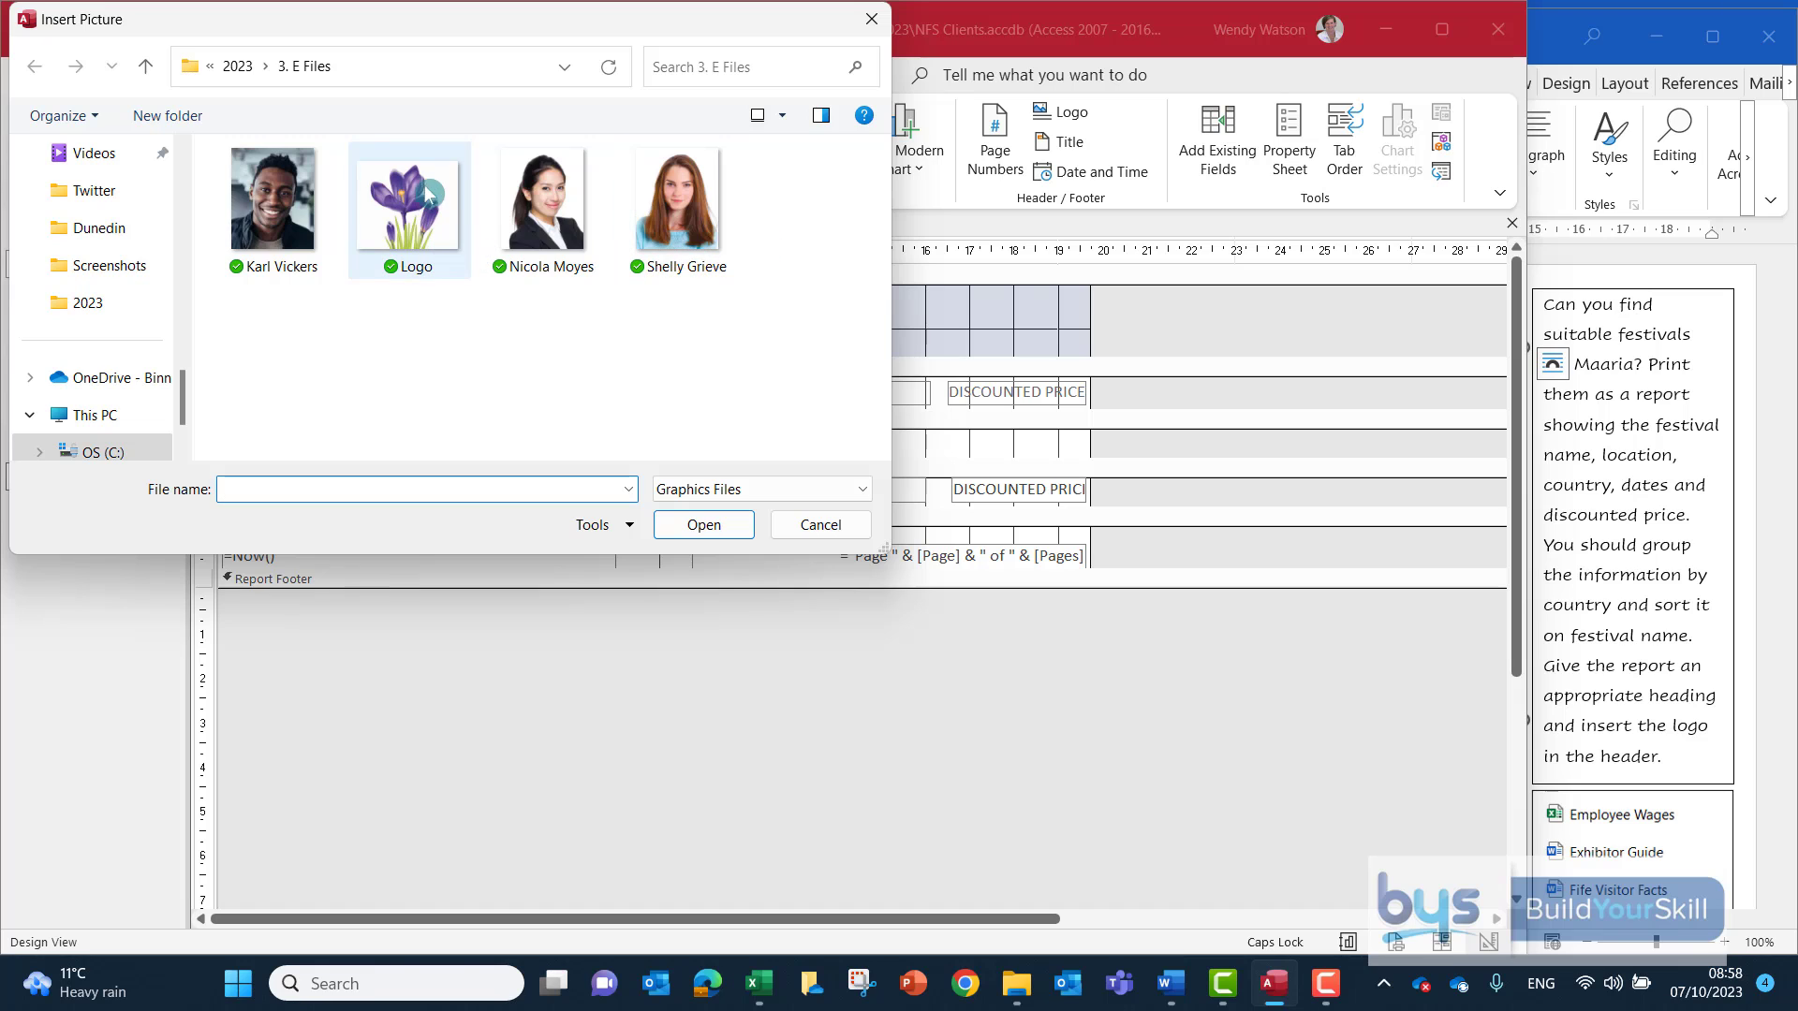
{"action": "left_click", "coordinate": [396, 192]}
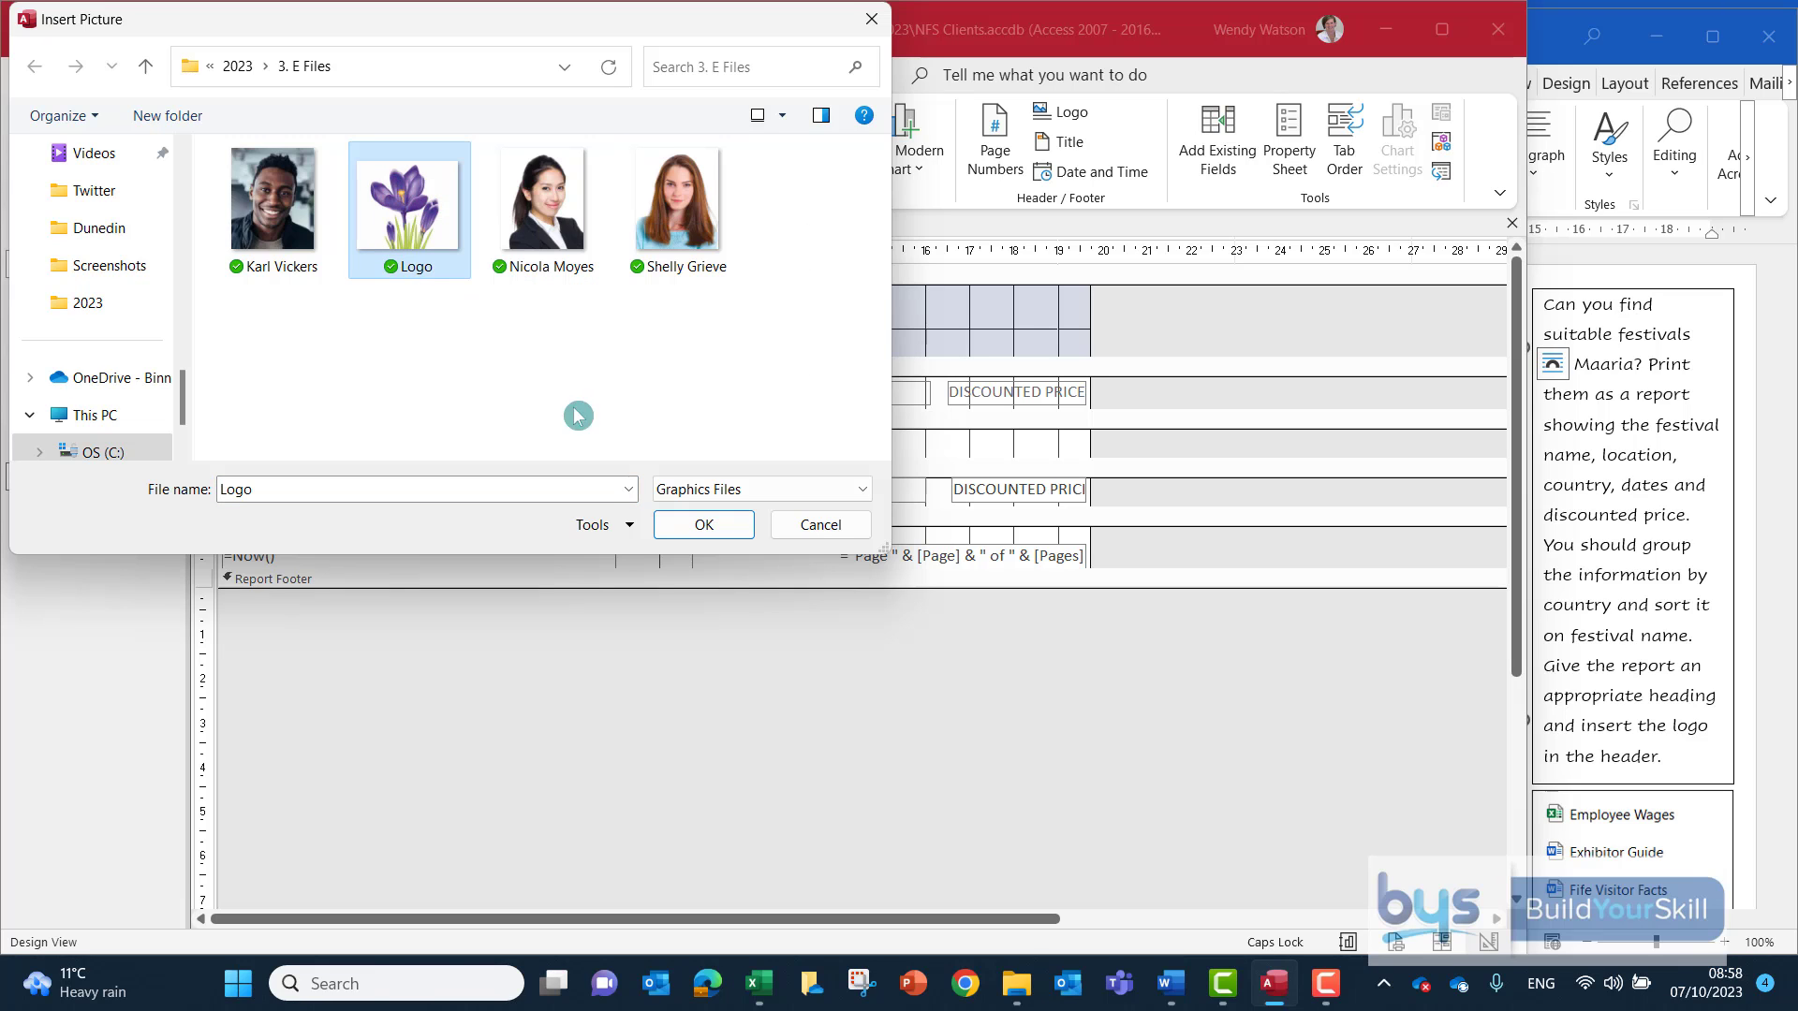
{"action": "left_click", "coordinate": [685, 538]}
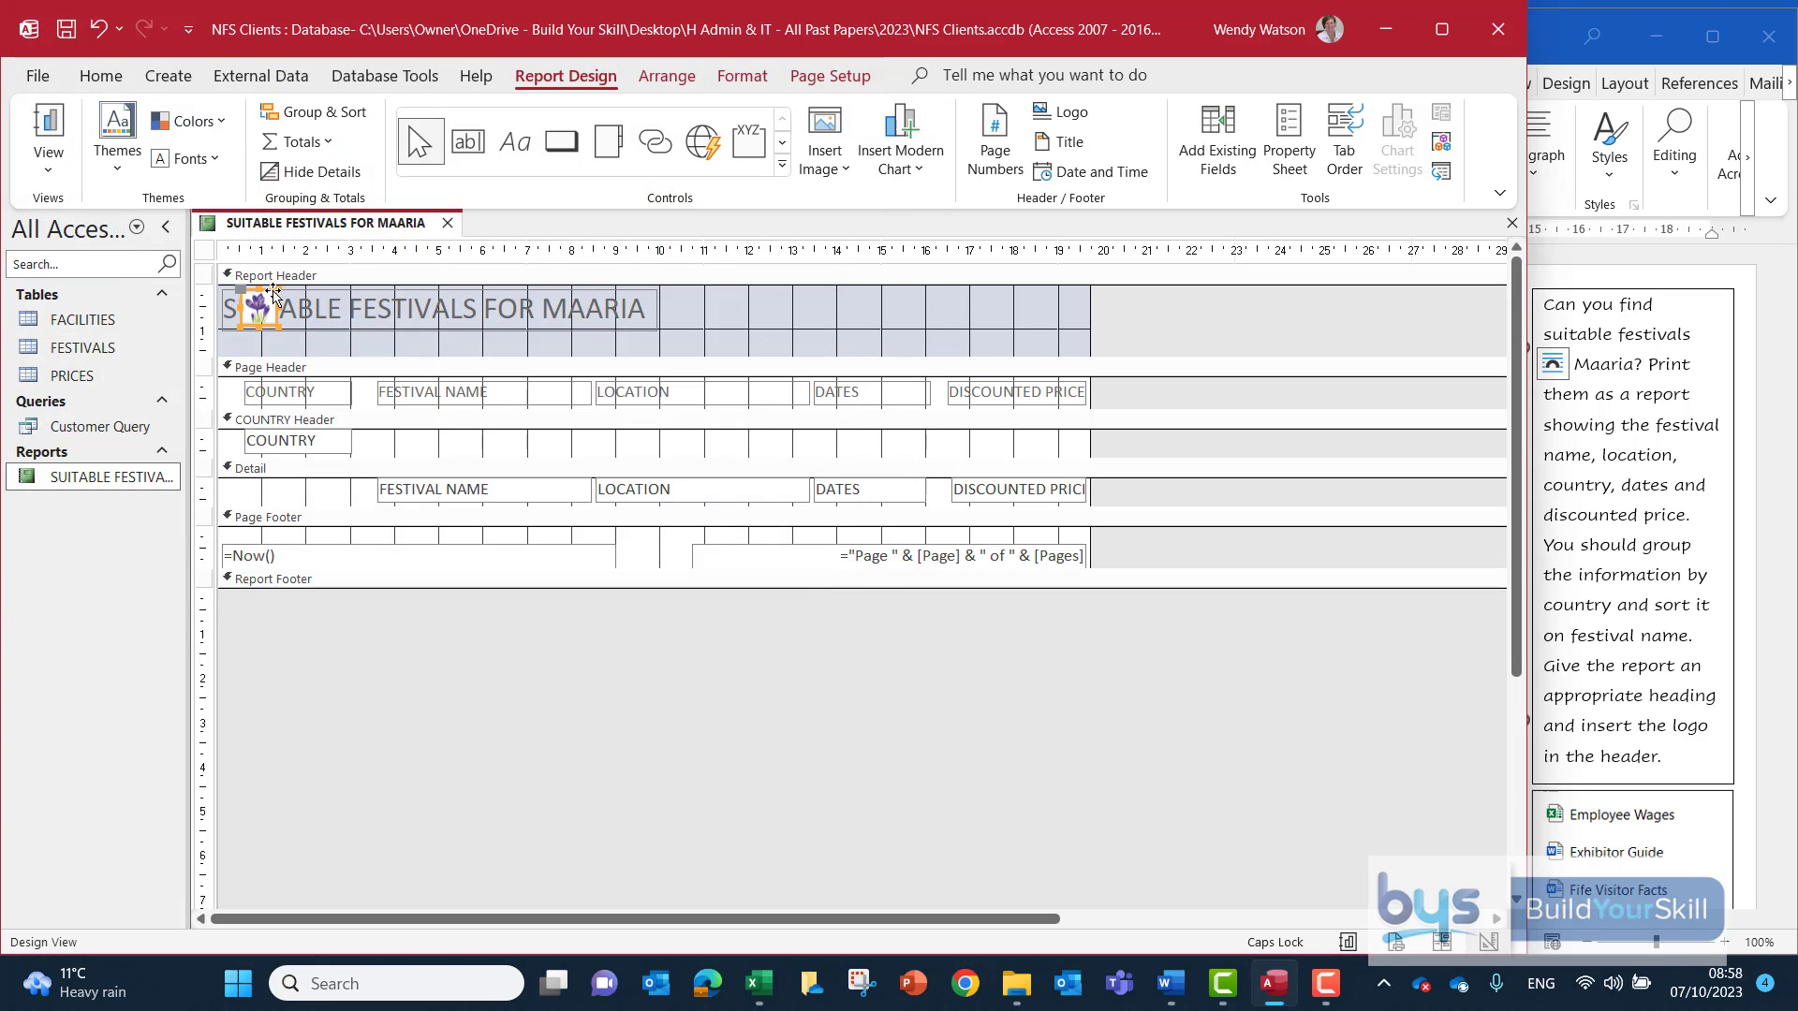
{"action": "mouse_move", "coordinate": [271, 293]}
{"action": "left_mouse_down"}
{"action": "mouse_move", "coordinate": [1067, 298]}
{"action": "mouse_move", "coordinate": [1013, 286]}
{"action": "mouse_move", "coordinate": [1045, 330]}
{"action": "mouse_move", "coordinate": [1085, 335]}
{"action": "mouse_move", "coordinate": [1027, 371]}
{"action": "left_mouse_up"}
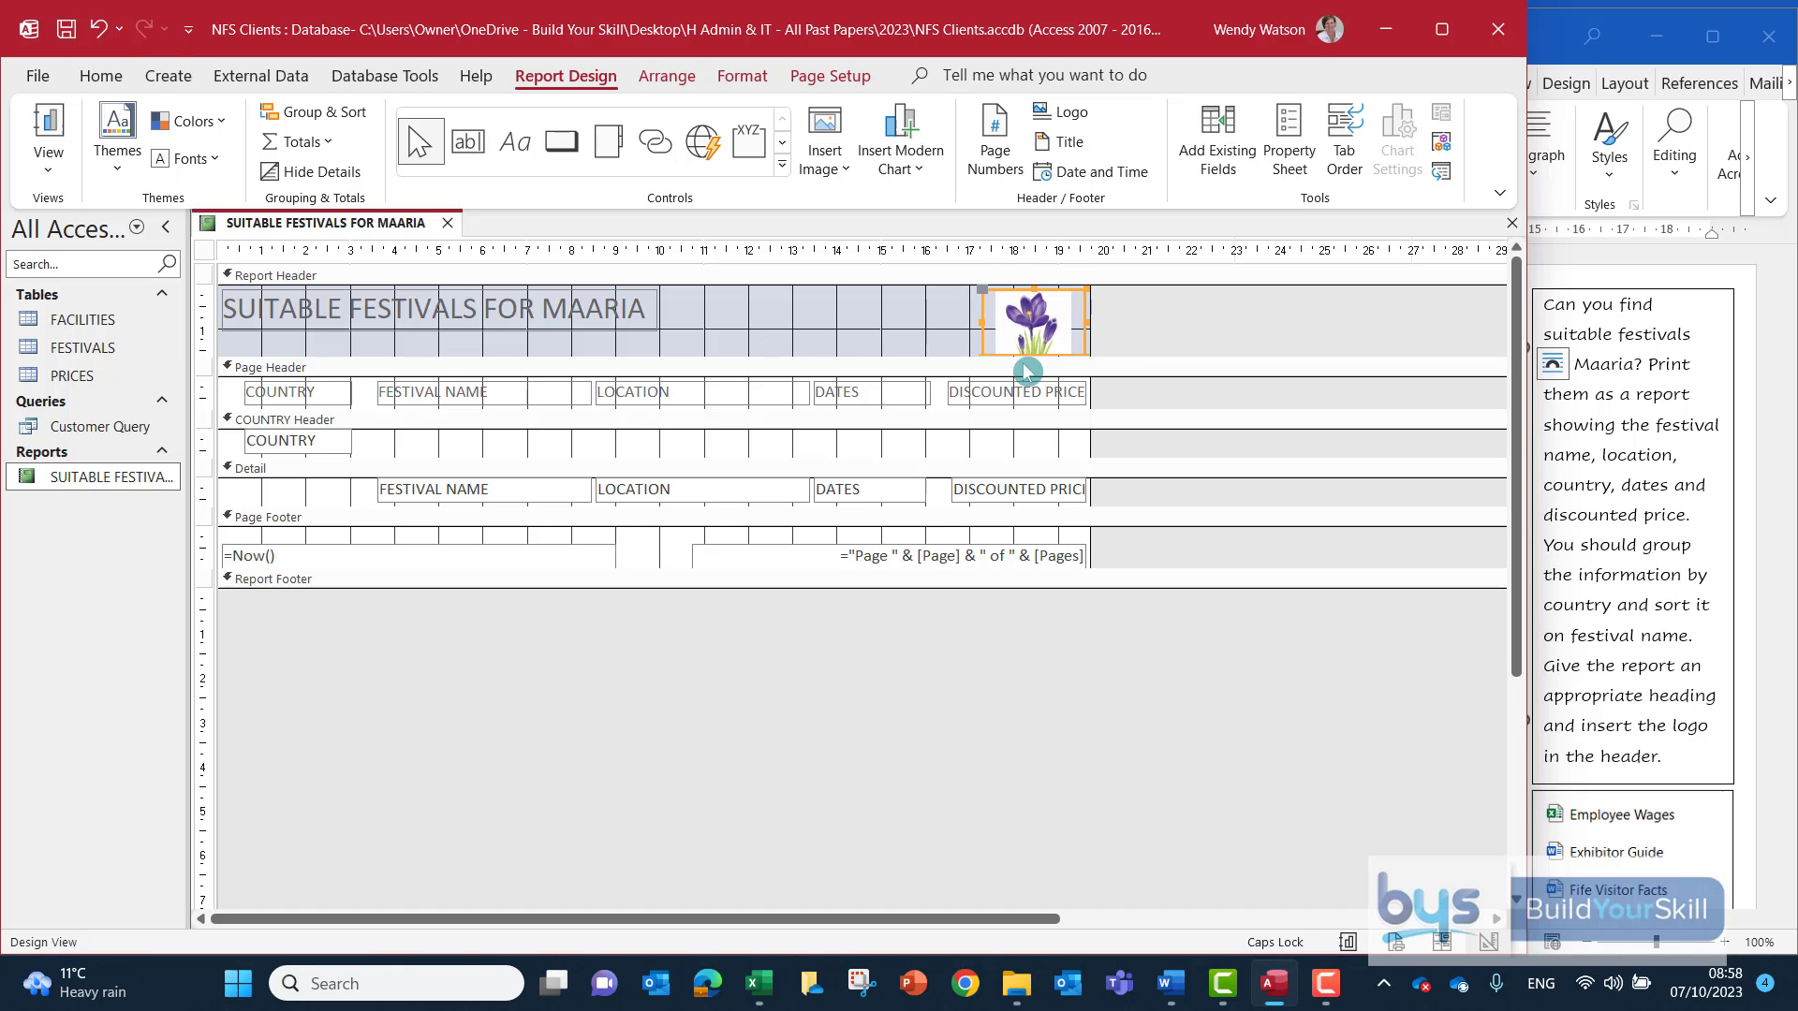
Replace the header logo with the image gallery's Logo, about 3.6 cm wide above DISCOUNTED PRICE, and display the report.
{"action": "left_click", "coordinate": [1024, 346]}
{"action": "key", "text": "Delete"}
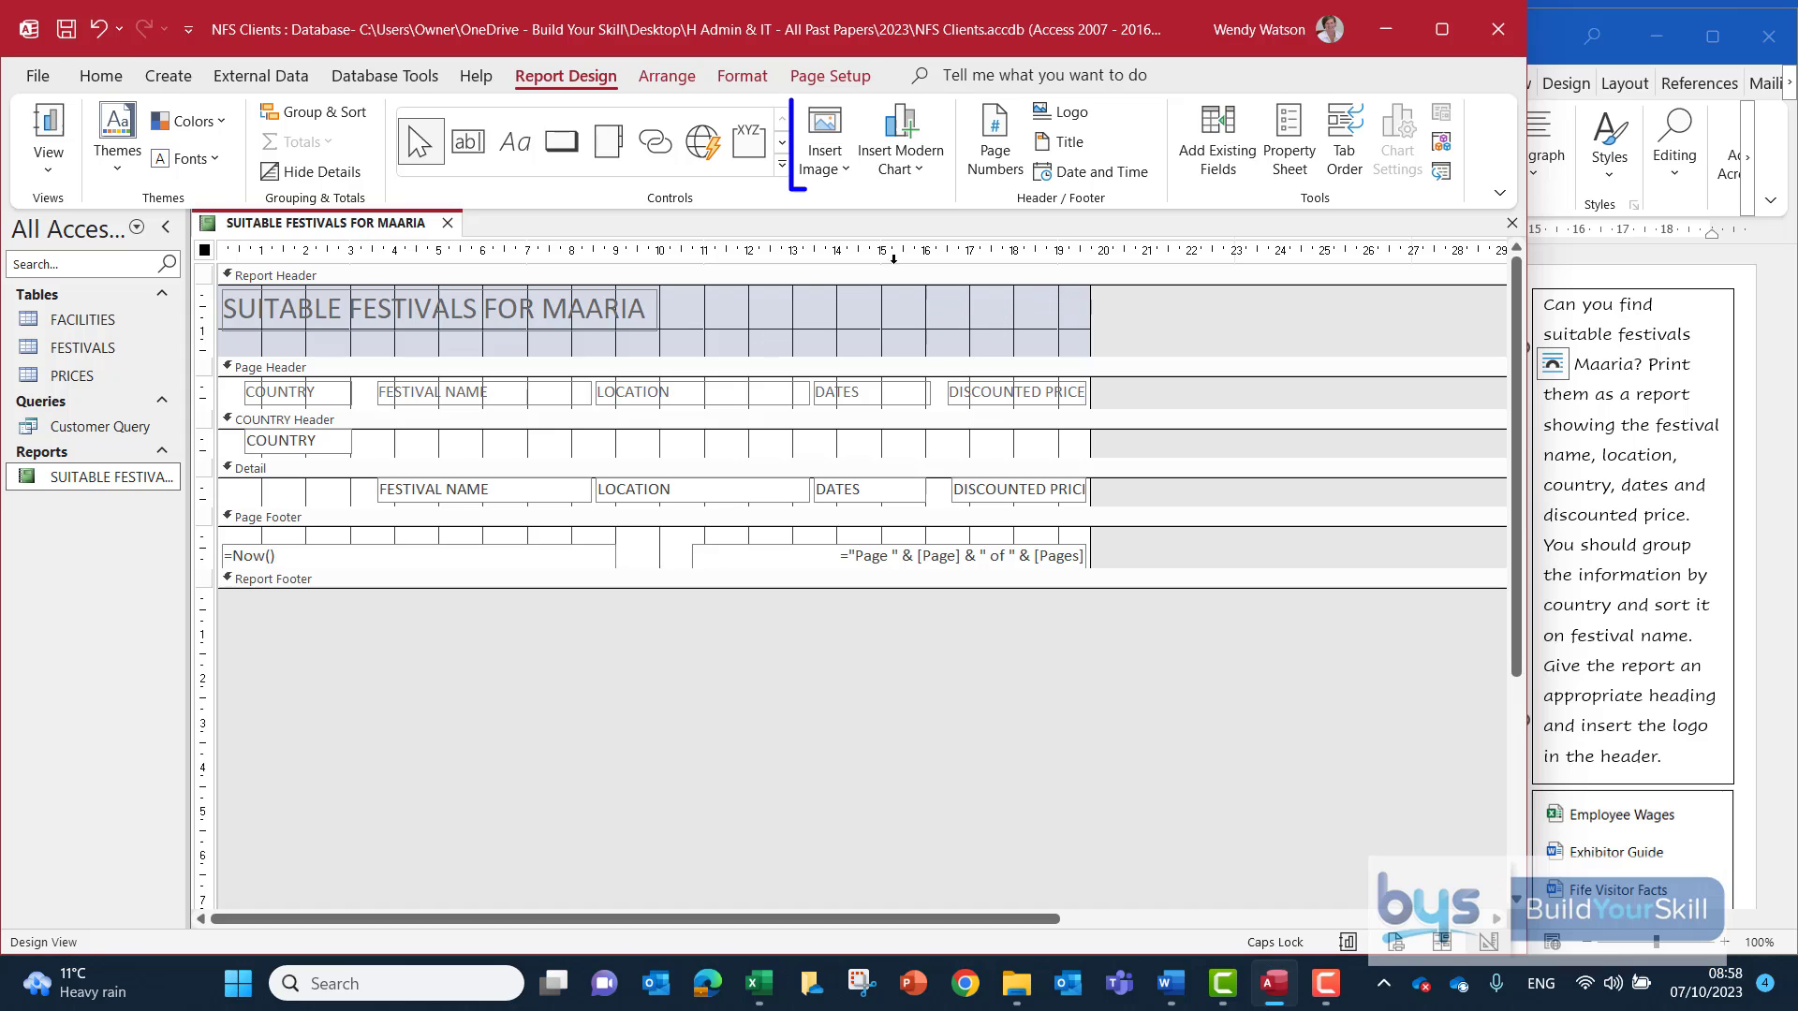
{"action": "left_click", "coordinate": [832, 169]}
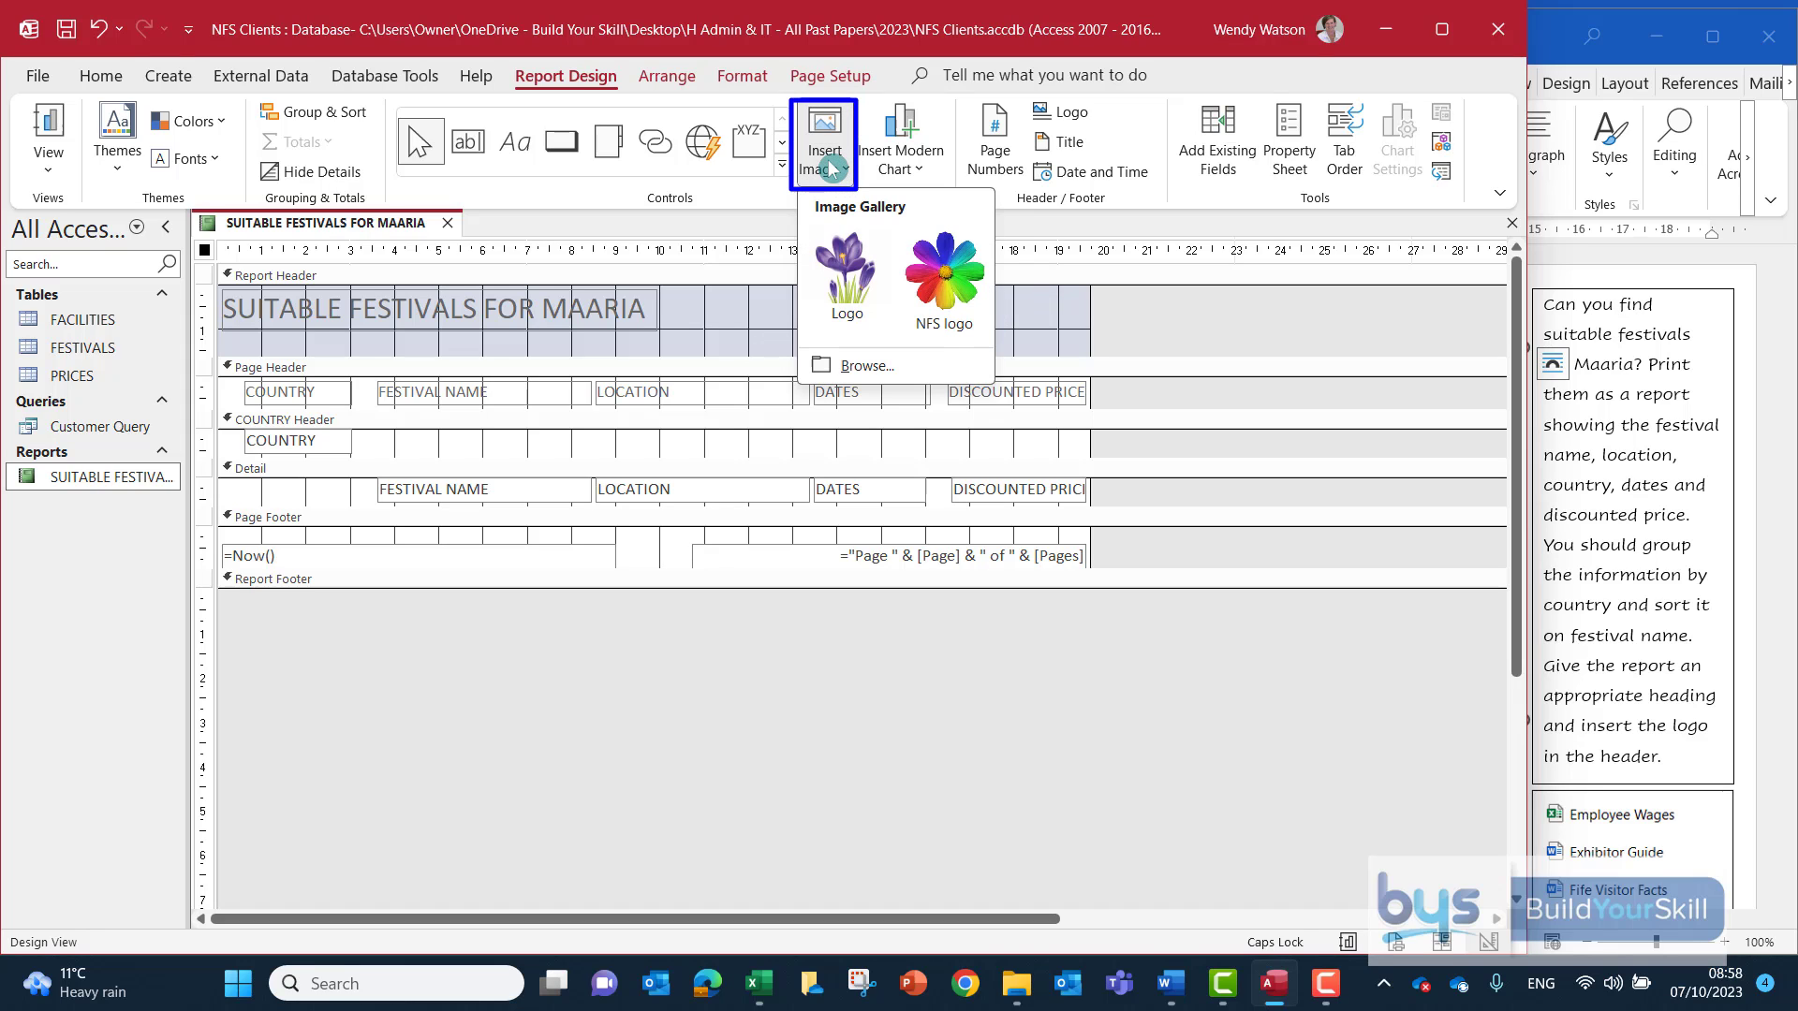
{"action": "left_click", "coordinate": [844, 268]}
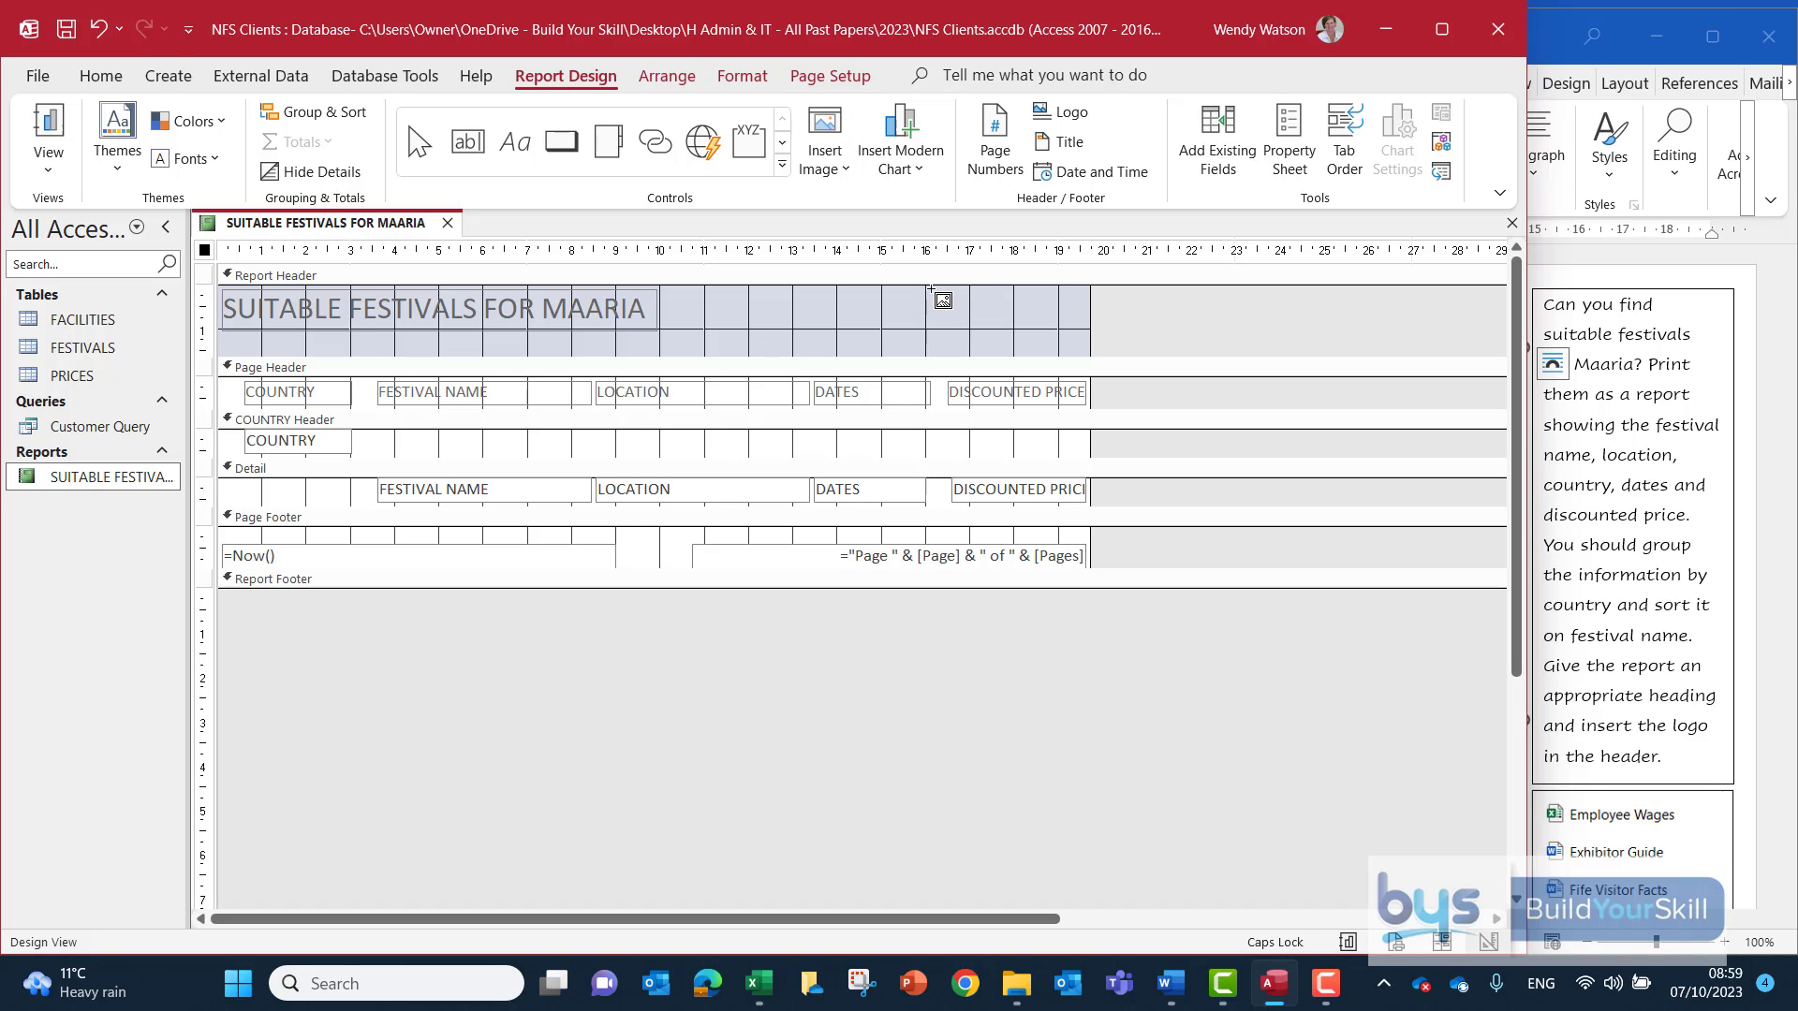
{"action": "left_click_drag", "start_coordinate": [930, 289], "coordinate": [1091, 353]}
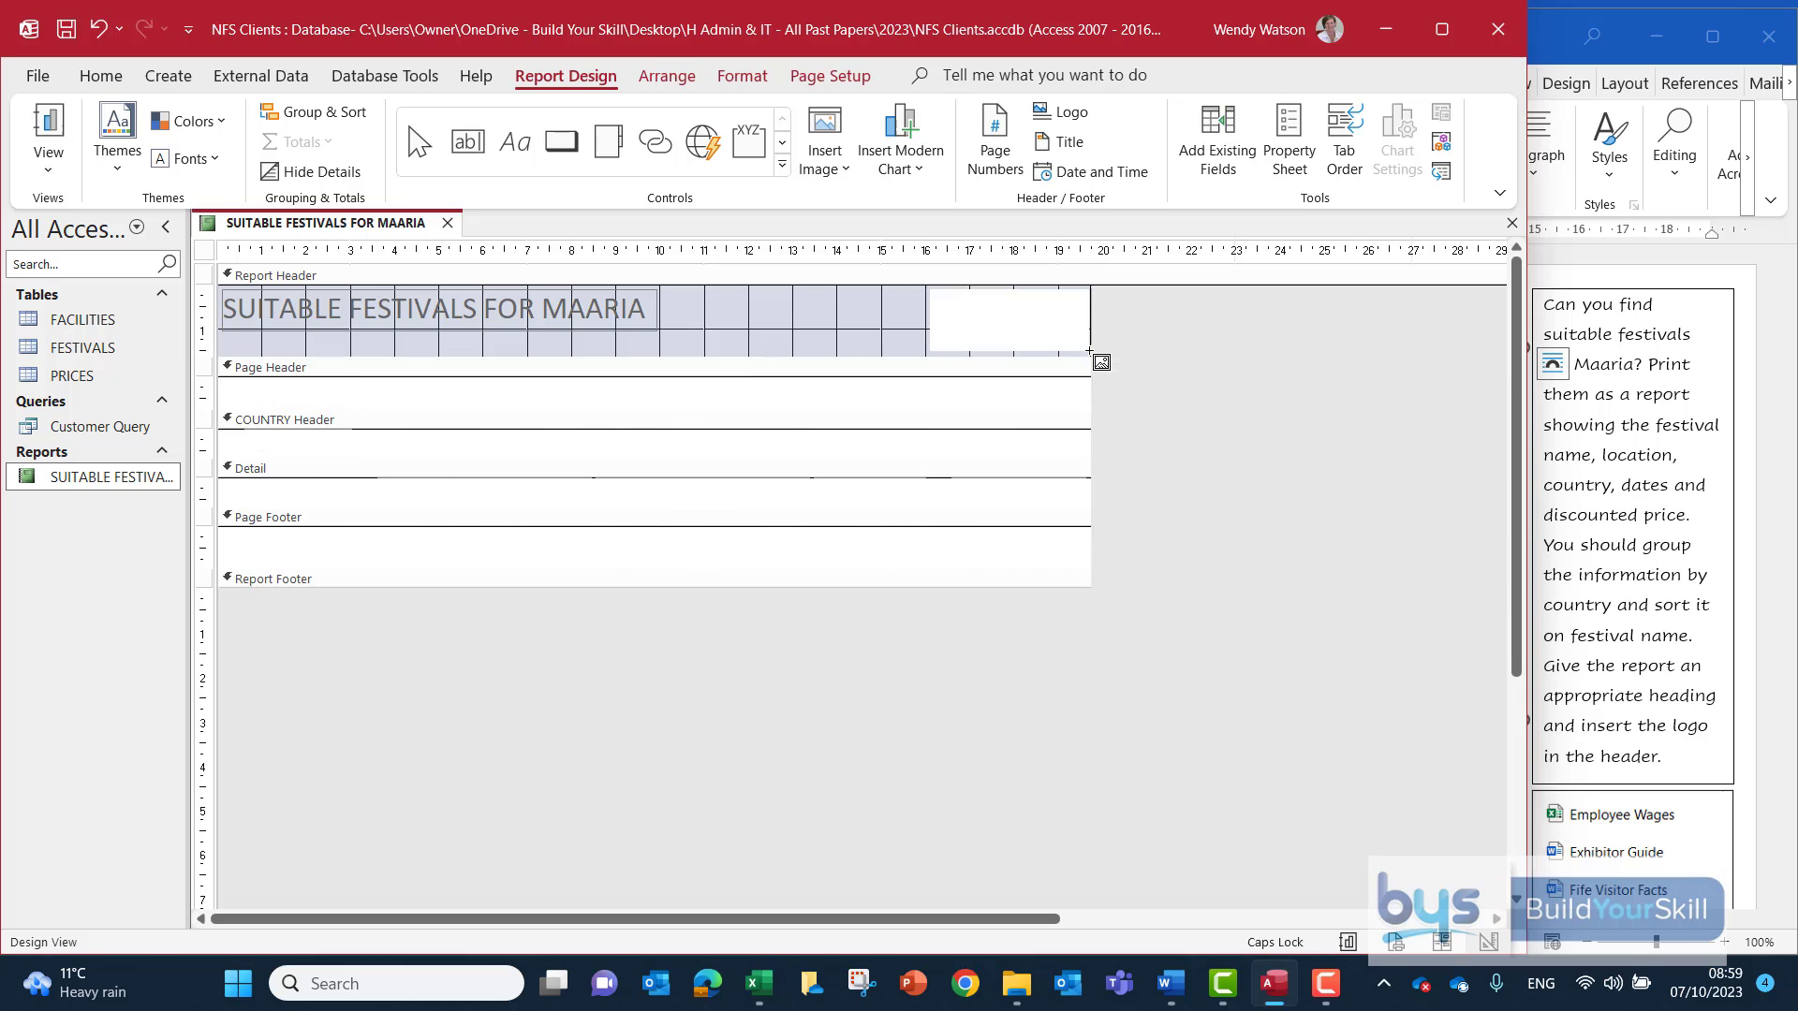
{"action": "left_click", "coordinate": [53, 176]}
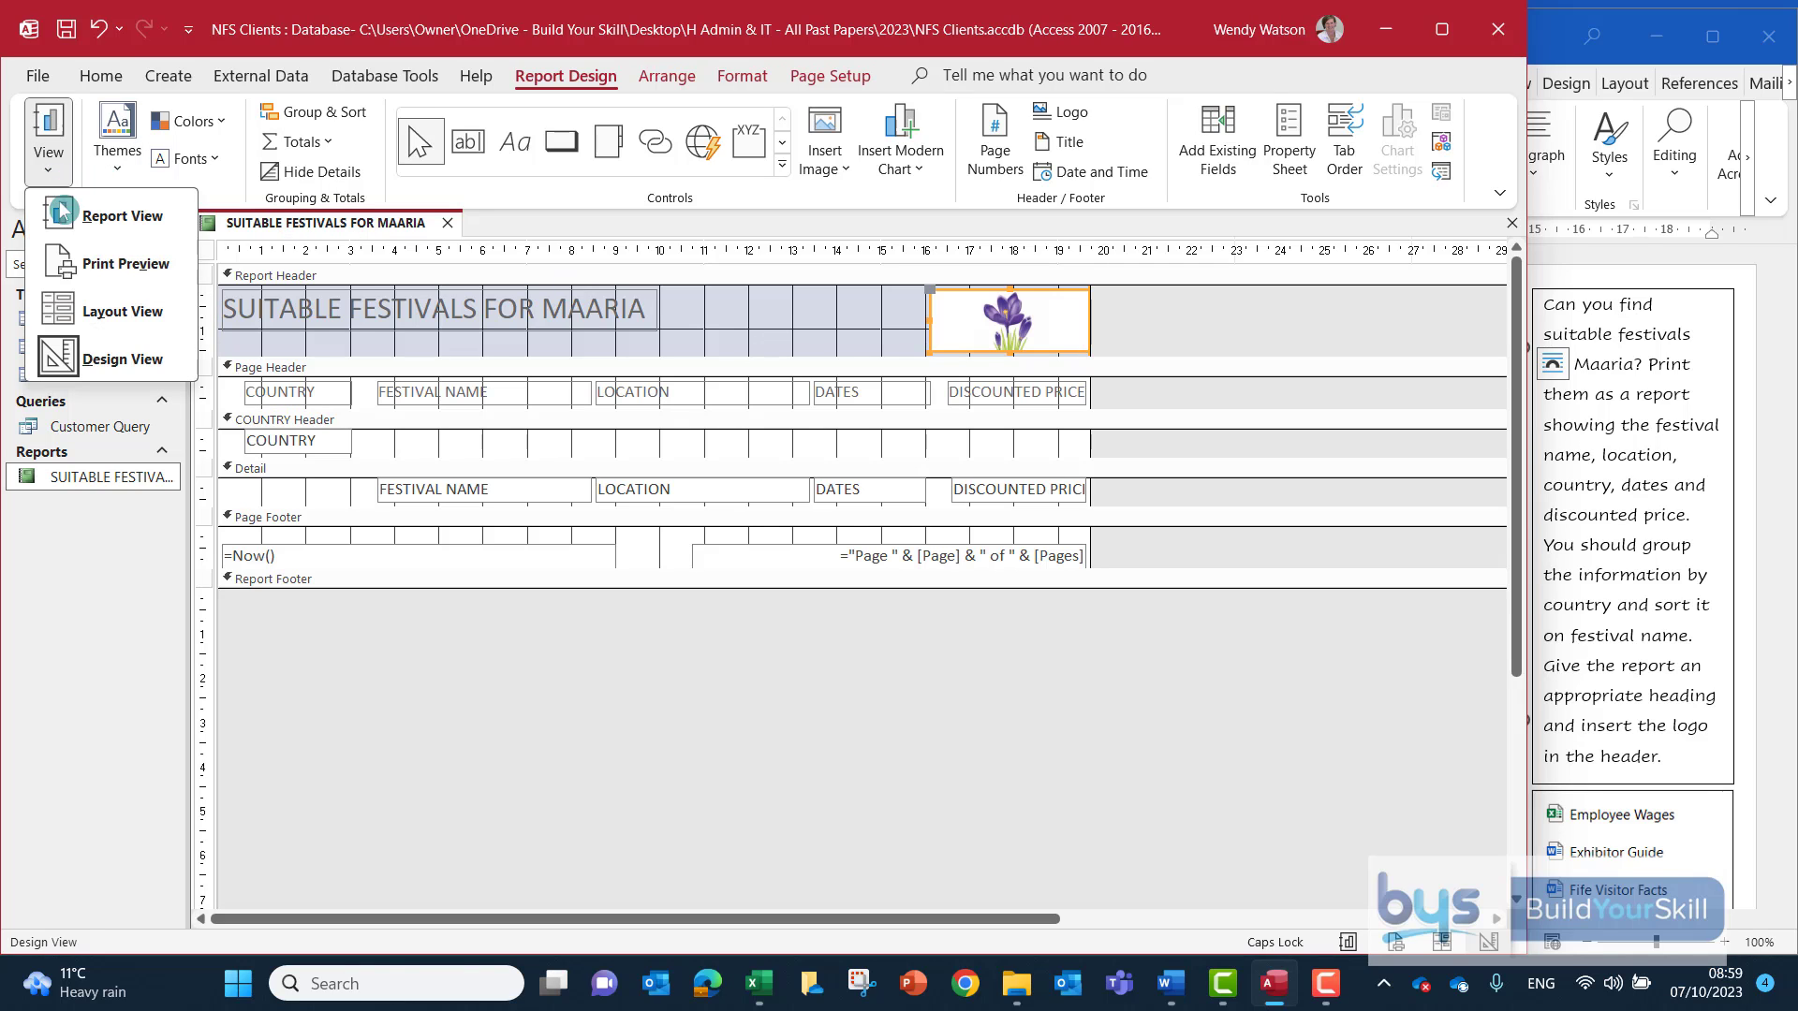
{"action": "left_click", "coordinate": [110, 219]}
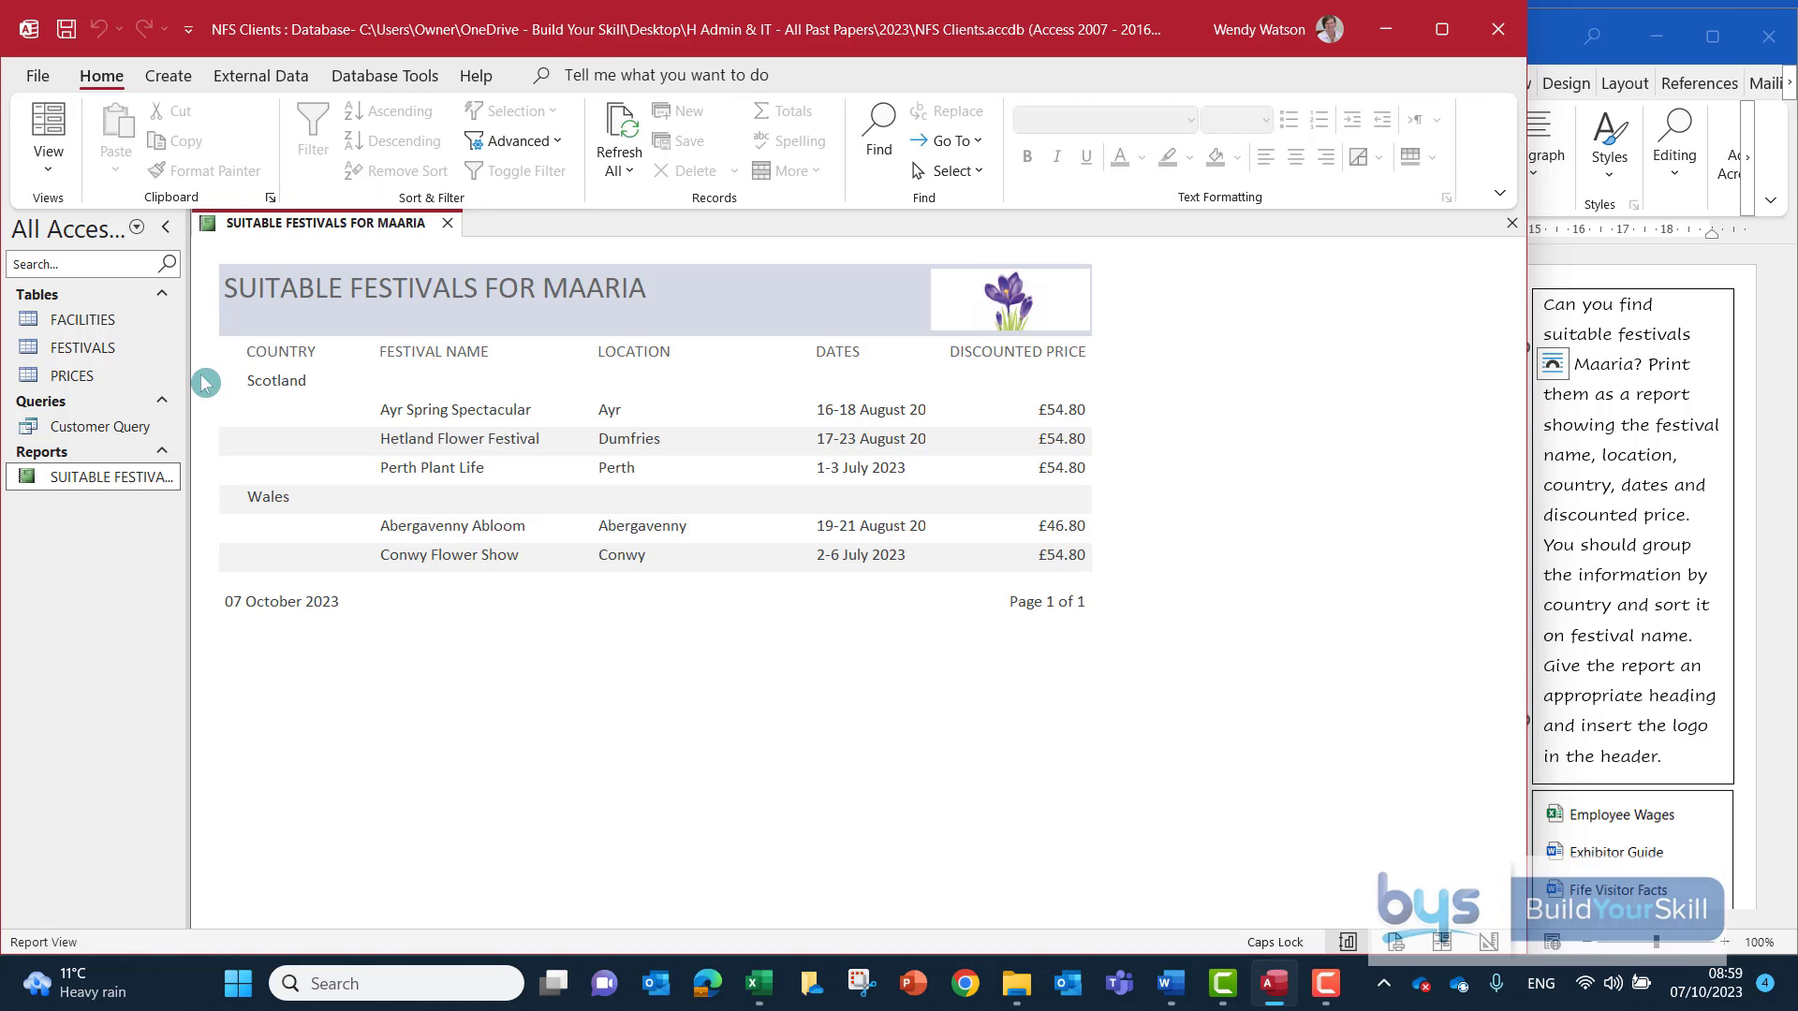
Move the report title slightly down in the report header so it lines up with the logo, and display the report.
{"action": "left_click", "coordinate": [49, 169]}
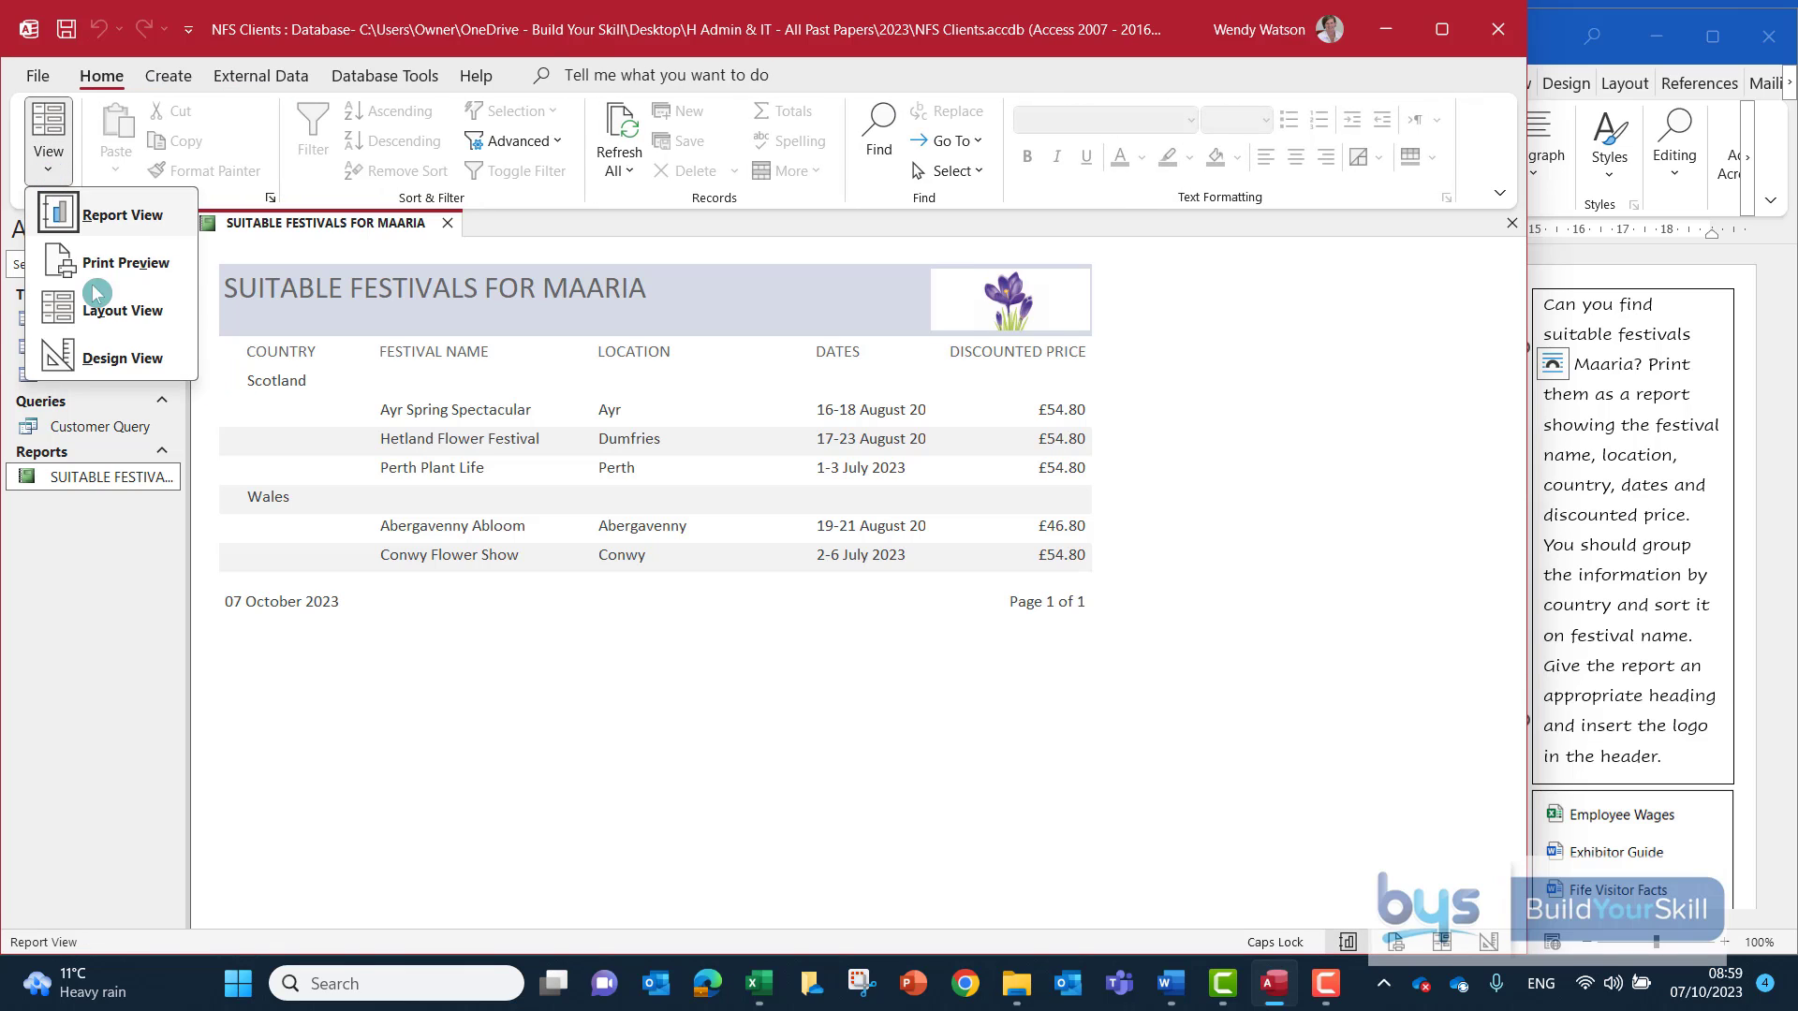
{"action": "left_click", "coordinate": [92, 356]}
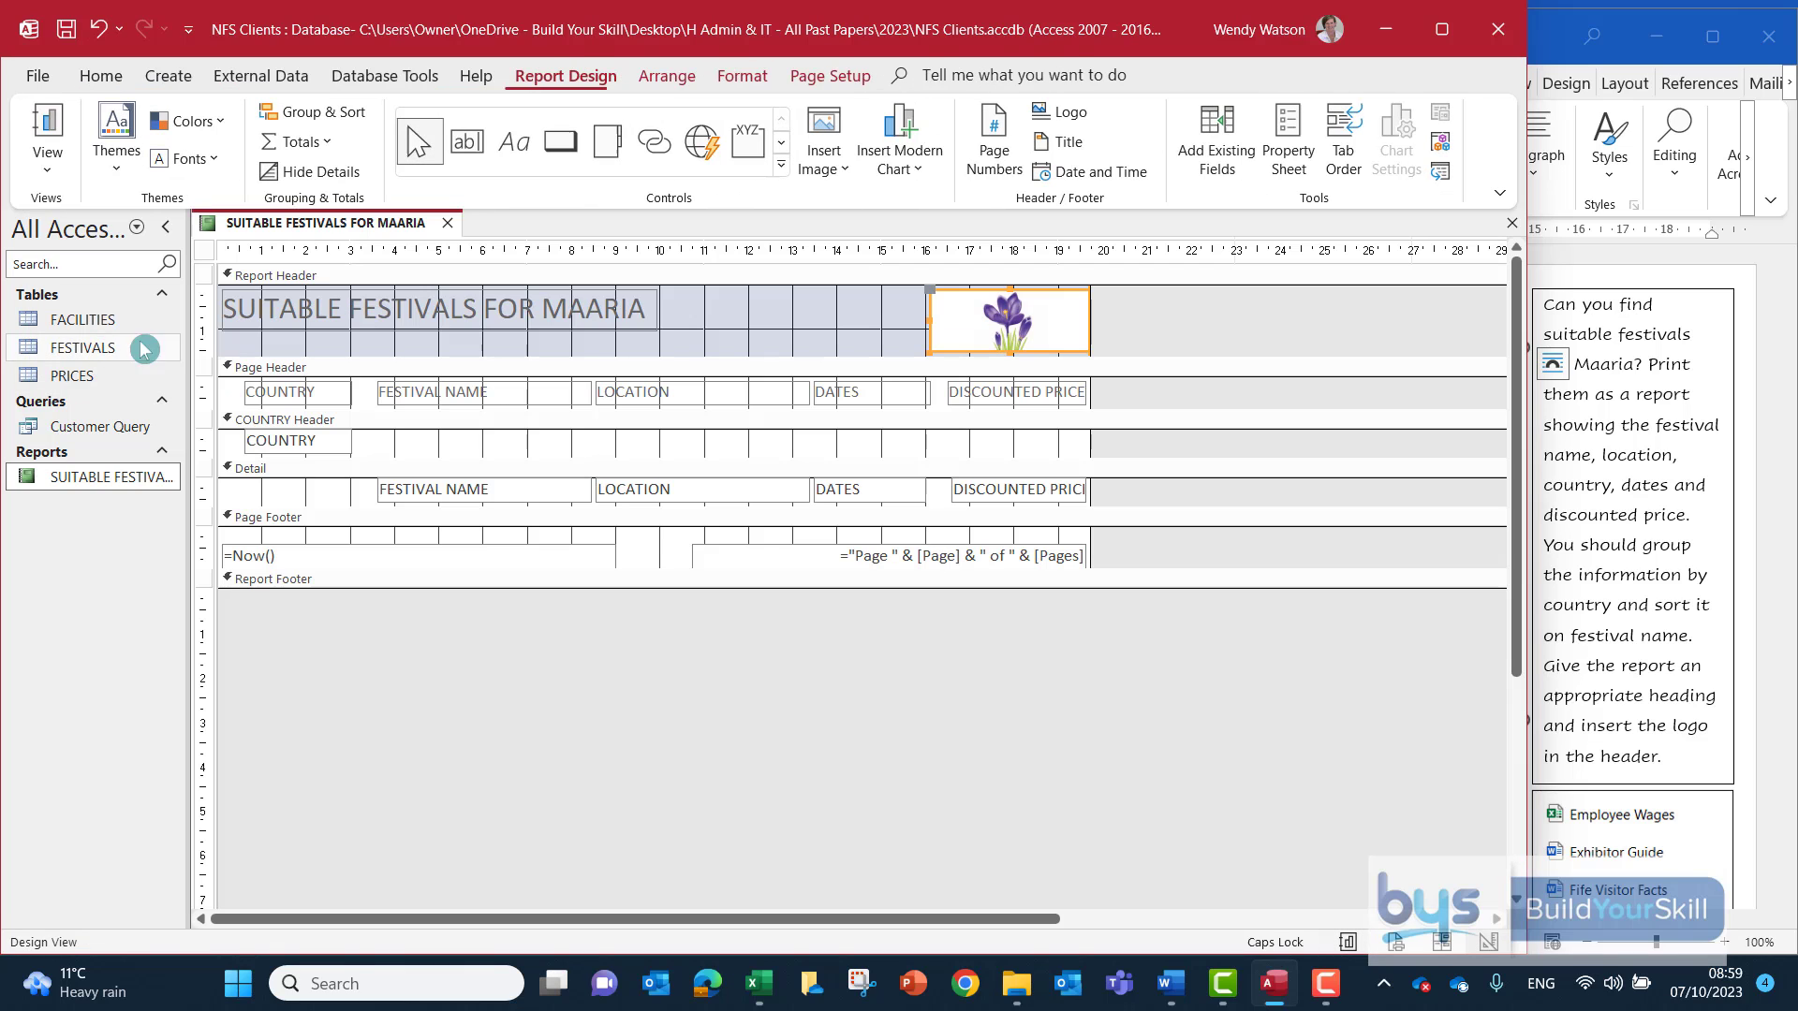
{"action": "left_click", "coordinate": [553, 297]}
{"action": "left_click_drag", "start_coordinate": [553, 298], "coordinate": [548, 313]}
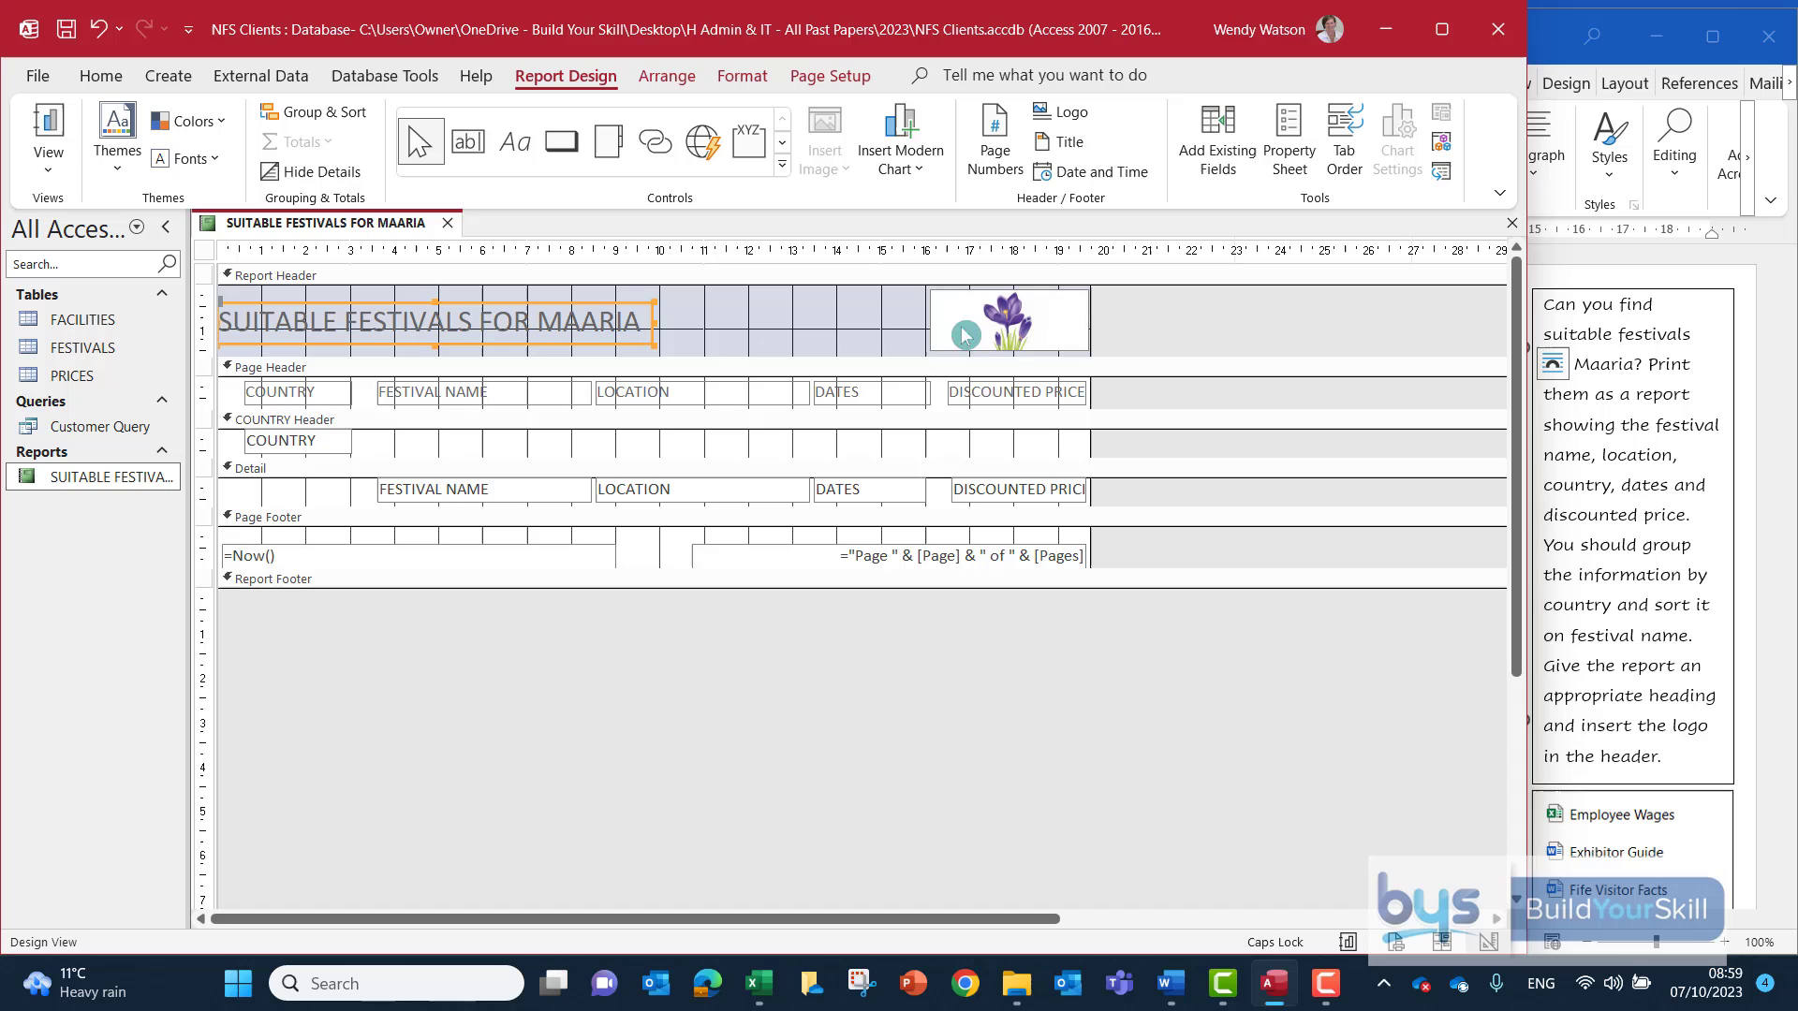
{"action": "left_click", "coordinate": [56, 175]}
{"action": "left_click", "coordinate": [122, 221]}
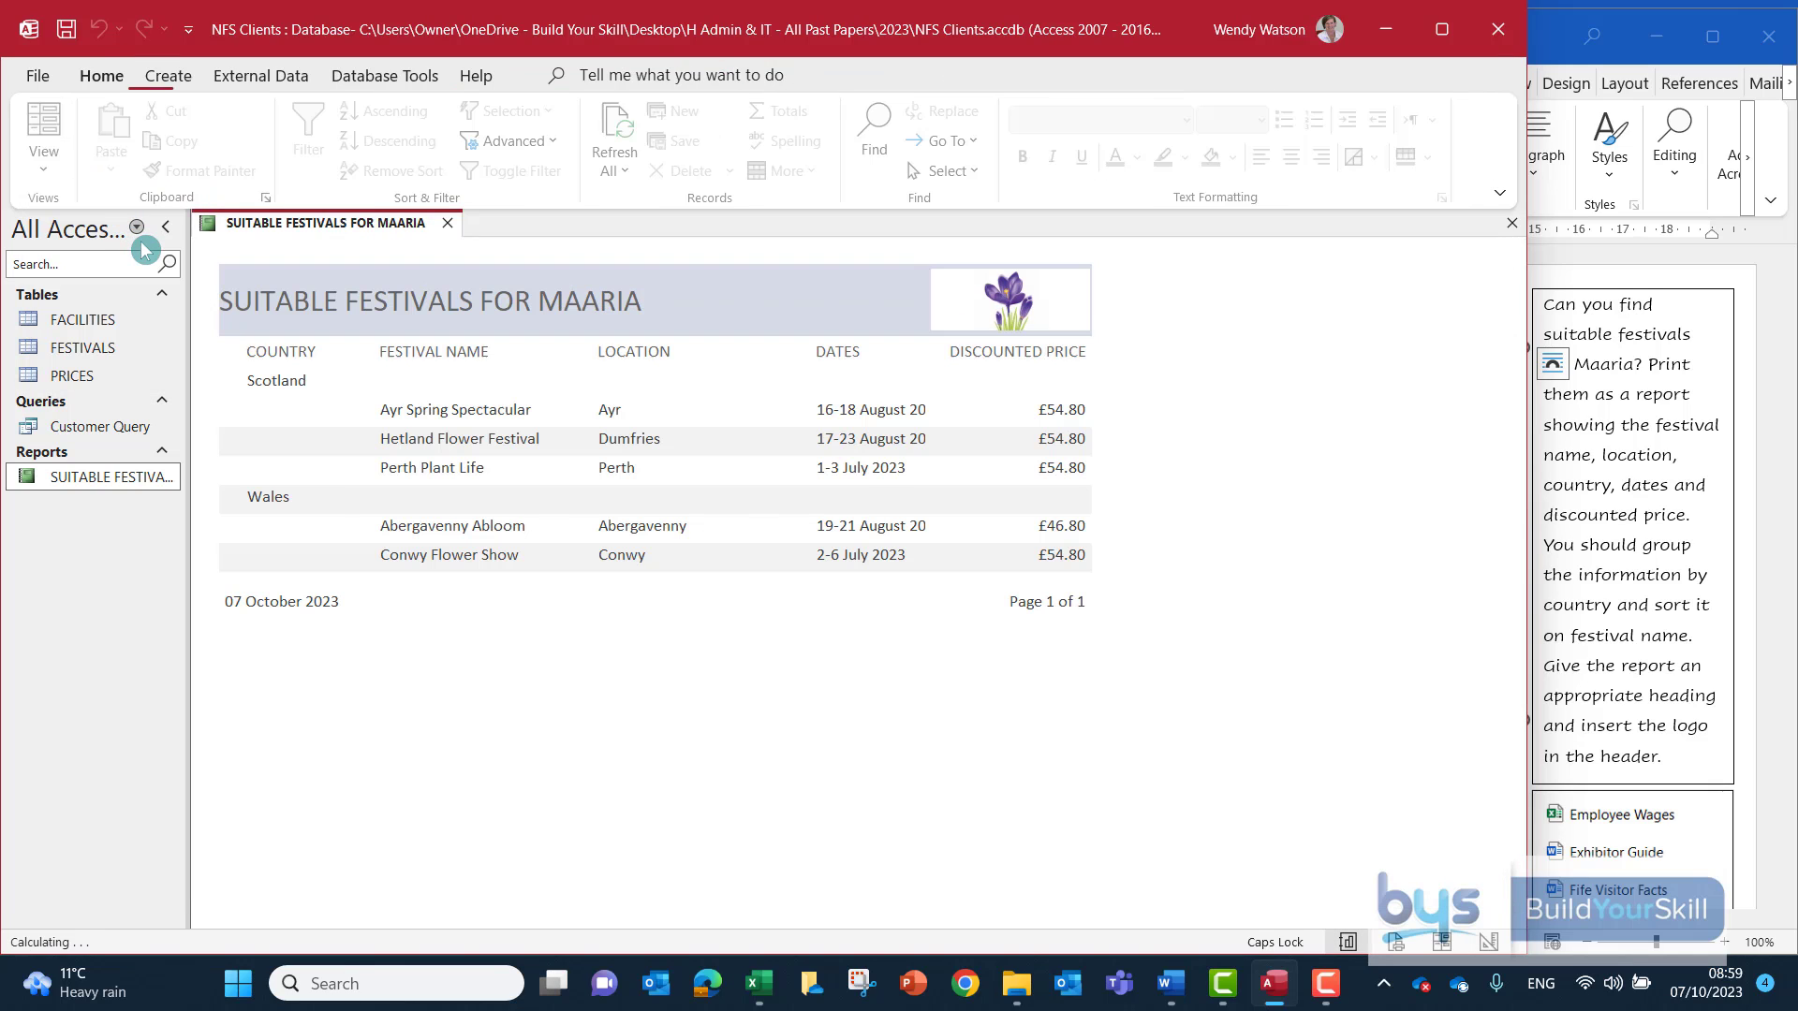